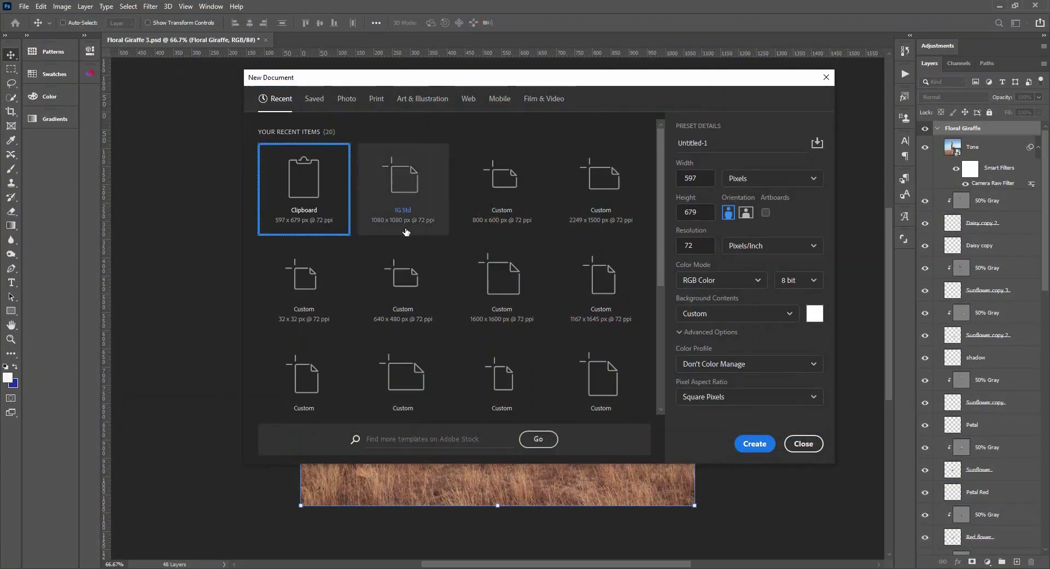
Step: Create a 1080 x 1080 px document from the IG Std preset and open the giraffe photo
left_click(410, 175)
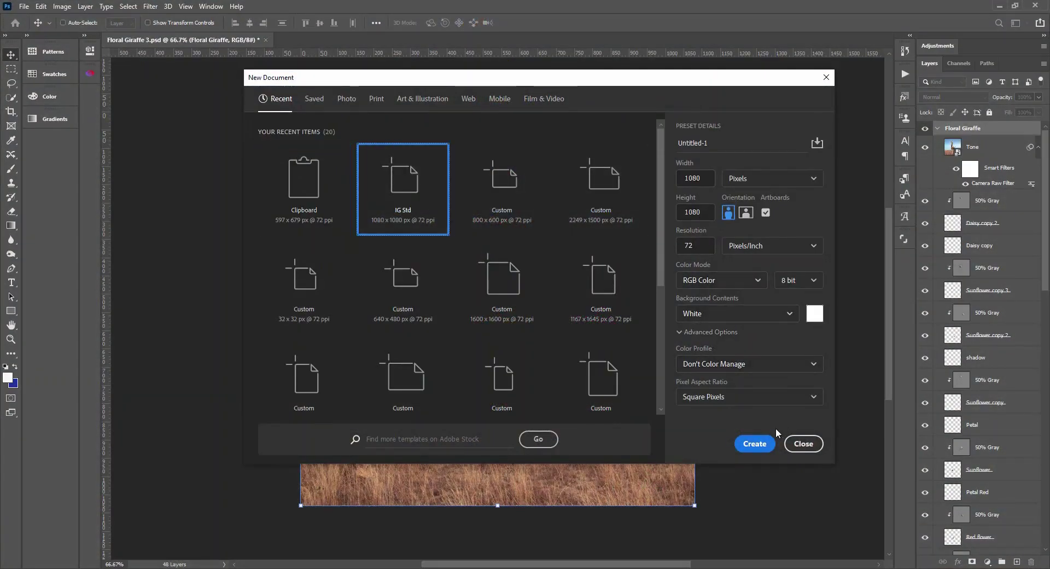
left_click(764, 445)
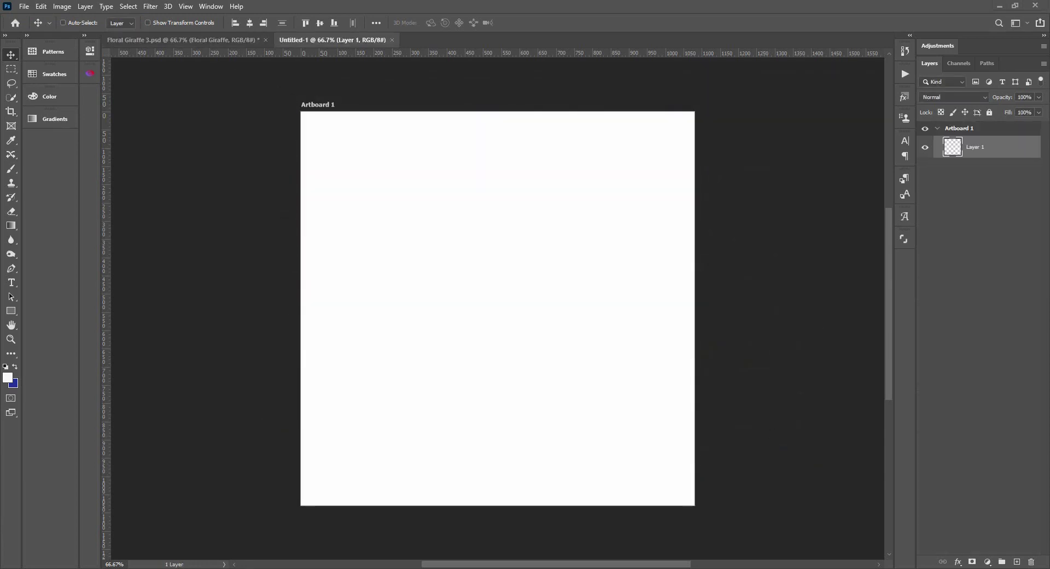
left_click_drag(591, 21, 586, 12)
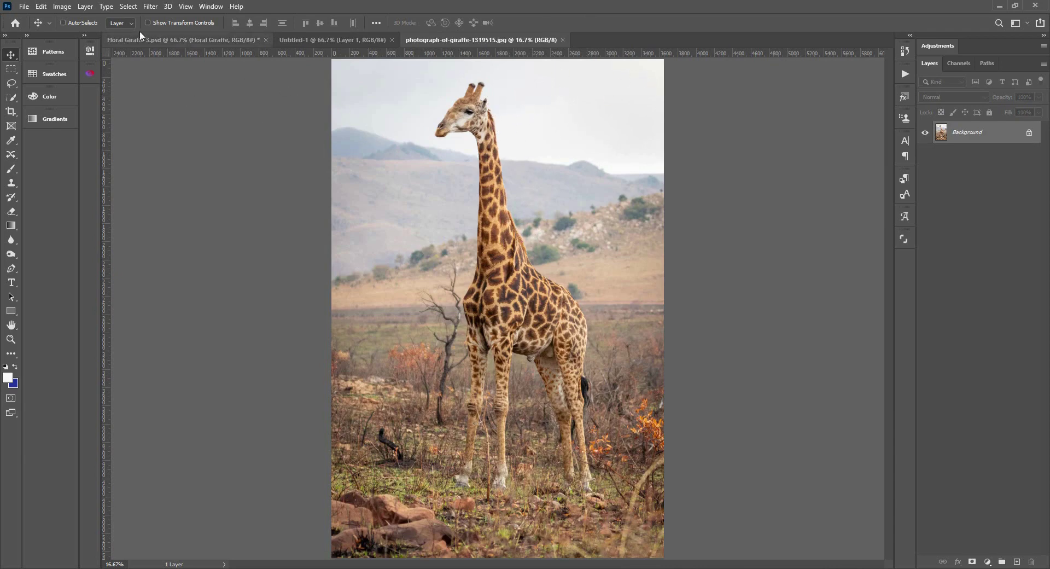
Step: Select the giraffe with Select Subject and hide the photo's background with a layer mask
left_click(129, 7)
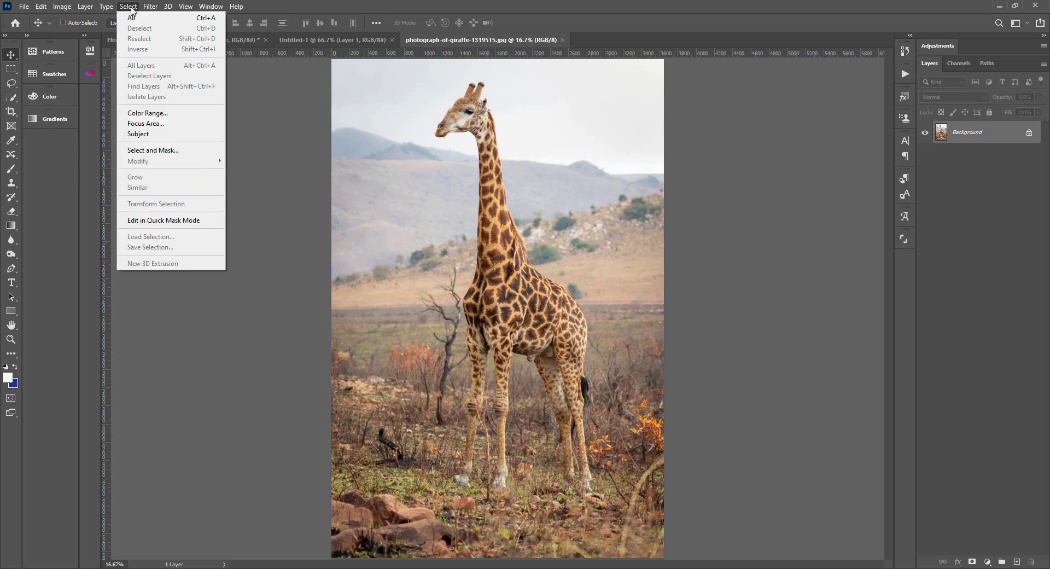
left_click(157, 135)
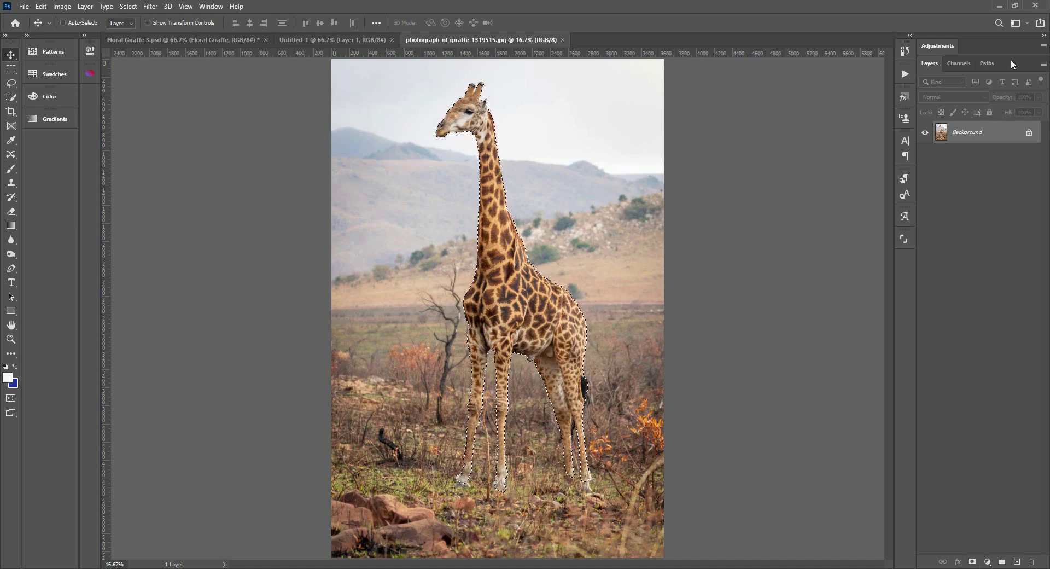
left_click_drag(1012, 65, 667, 108)
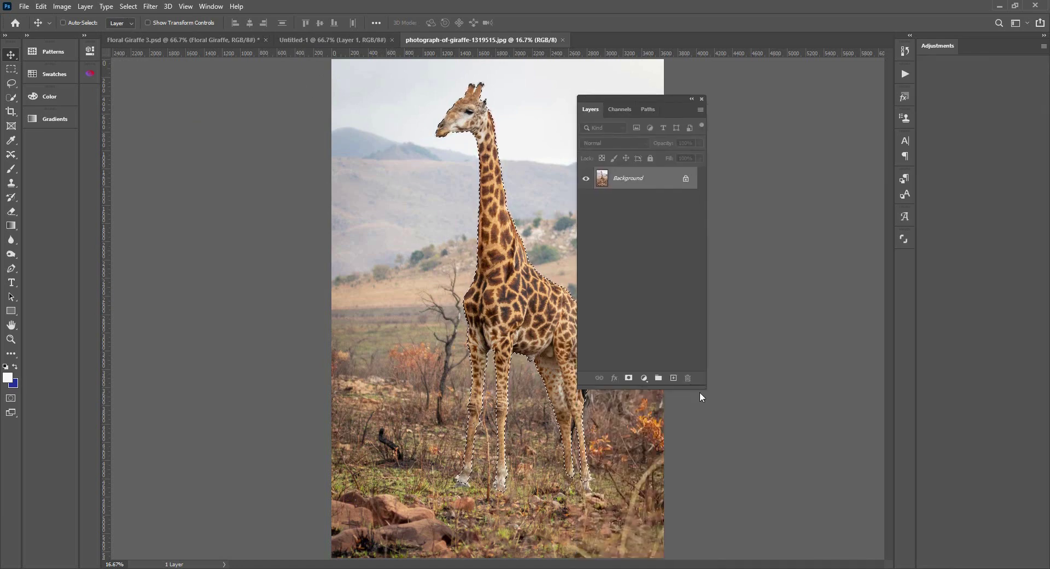
left_click_drag(705, 389, 717, 270)
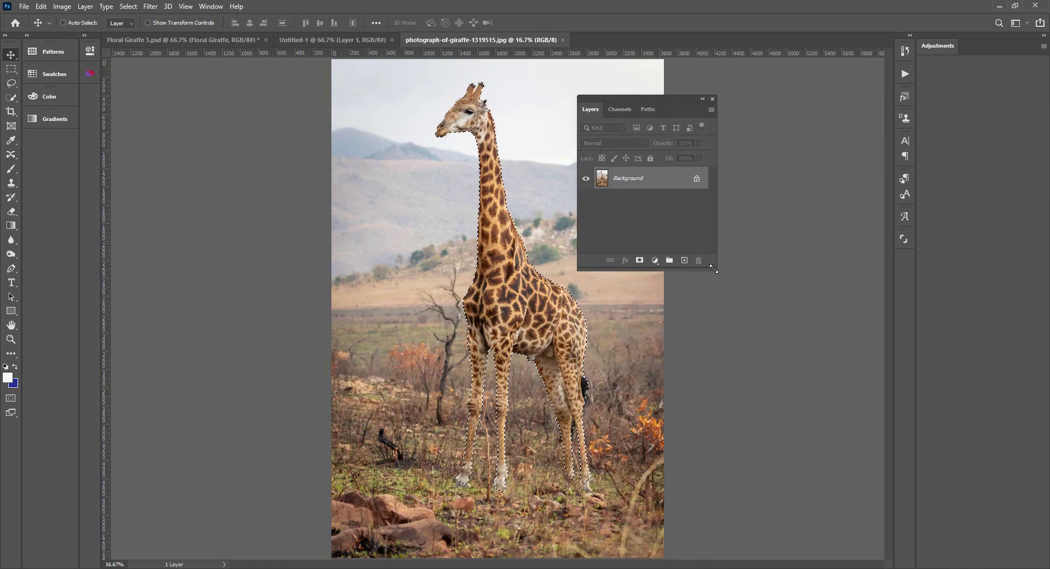
left_click(640, 260)
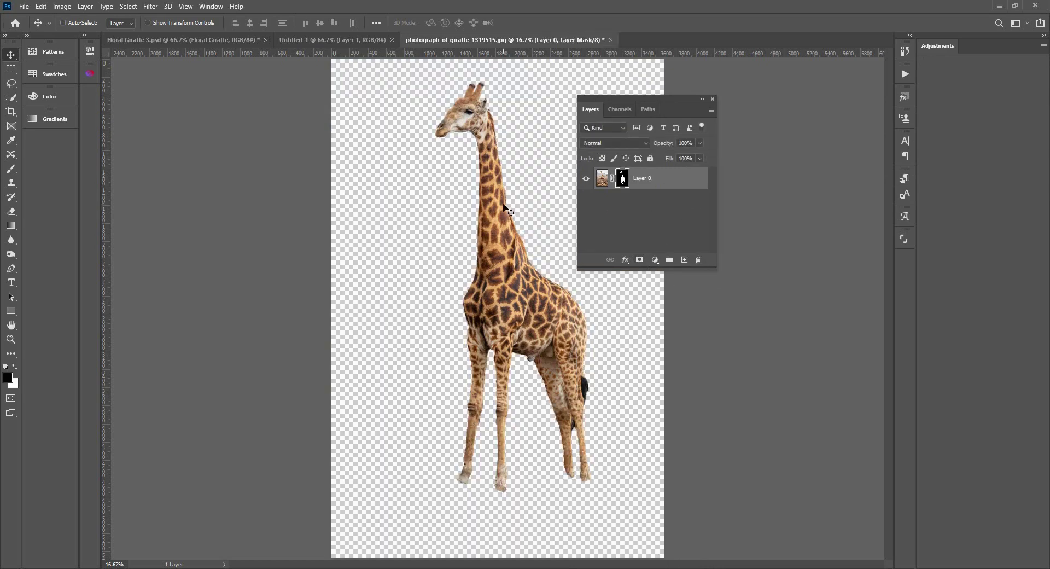
left_click_drag(634, 101, 799, 110)
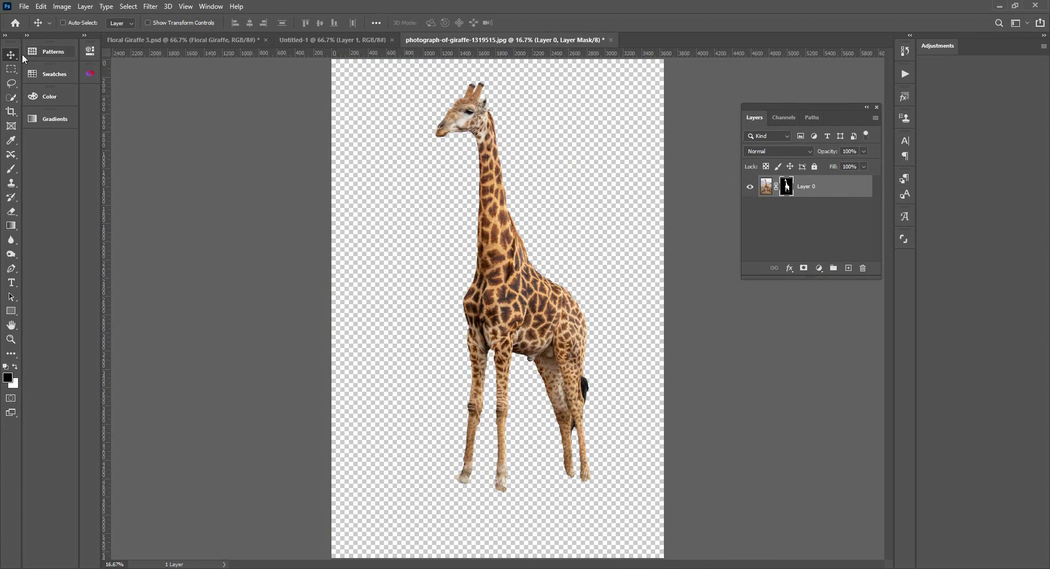
Step: Bring the masked giraffe layer into the Untitled-1 document and place it on the artboard
left_click_drag(771, 198, 703, 180)
left_click_drag(516, 145, 448, 231)
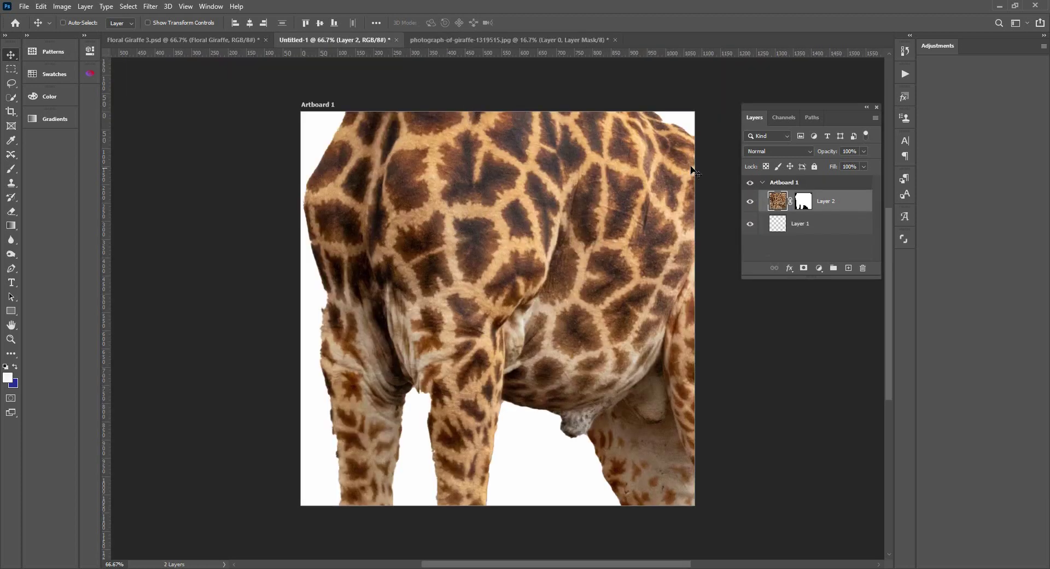
left_click_drag(660, 189, 590, 128)
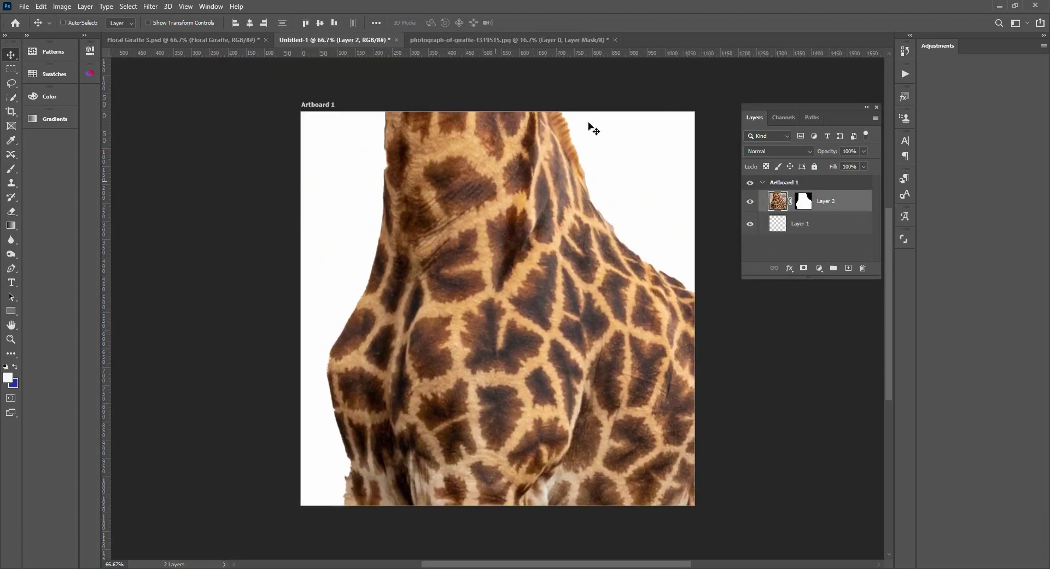
Step: Scale the giraffe to 20% with Free Transform and position it whole near the middle of the artboard
left_click(41, 6)
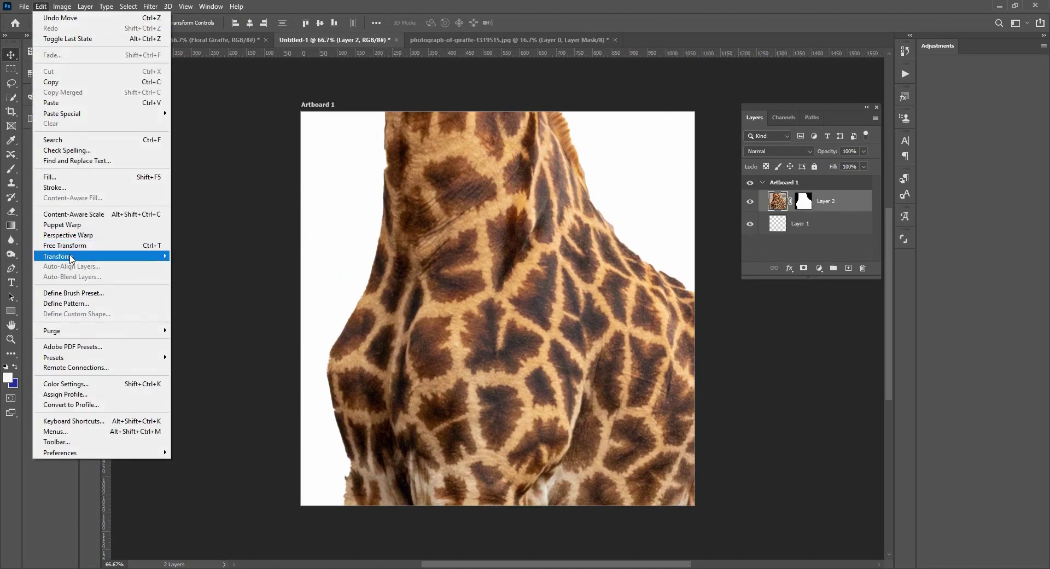
left_click(71, 245)
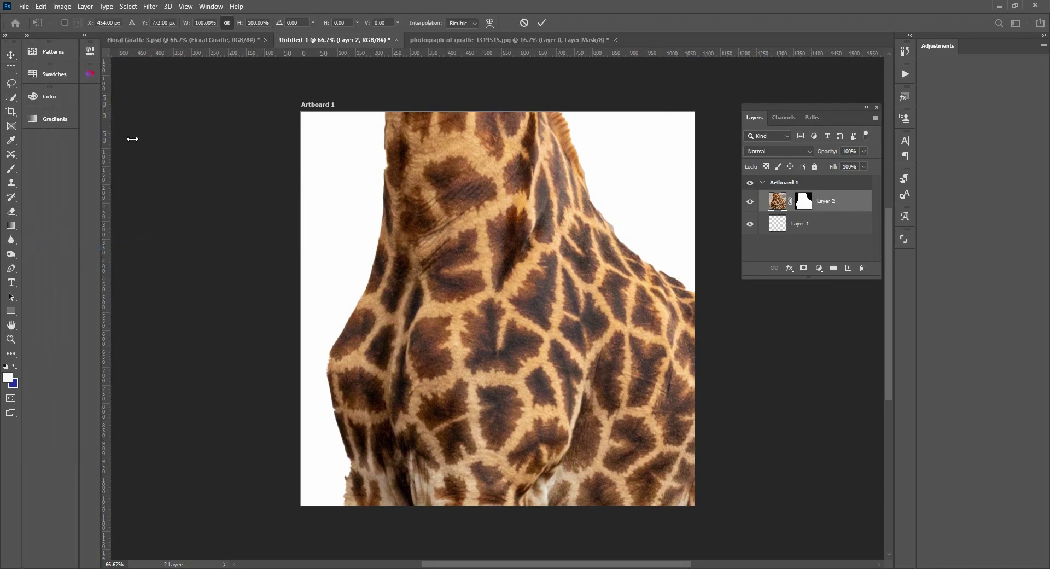
left_click_drag(187, 26, 143, 30)
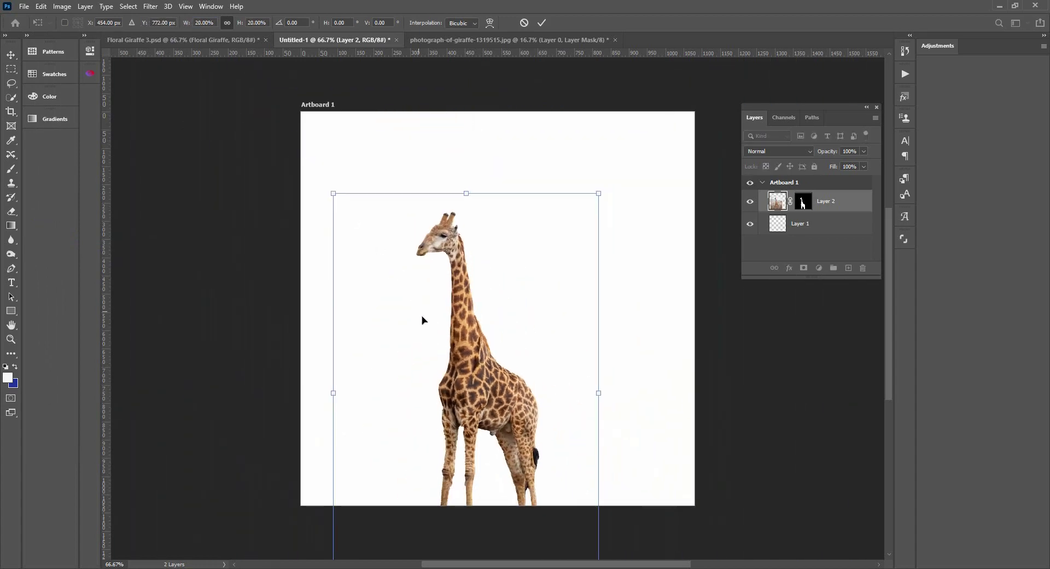
left_click_drag(473, 383, 485, 331)
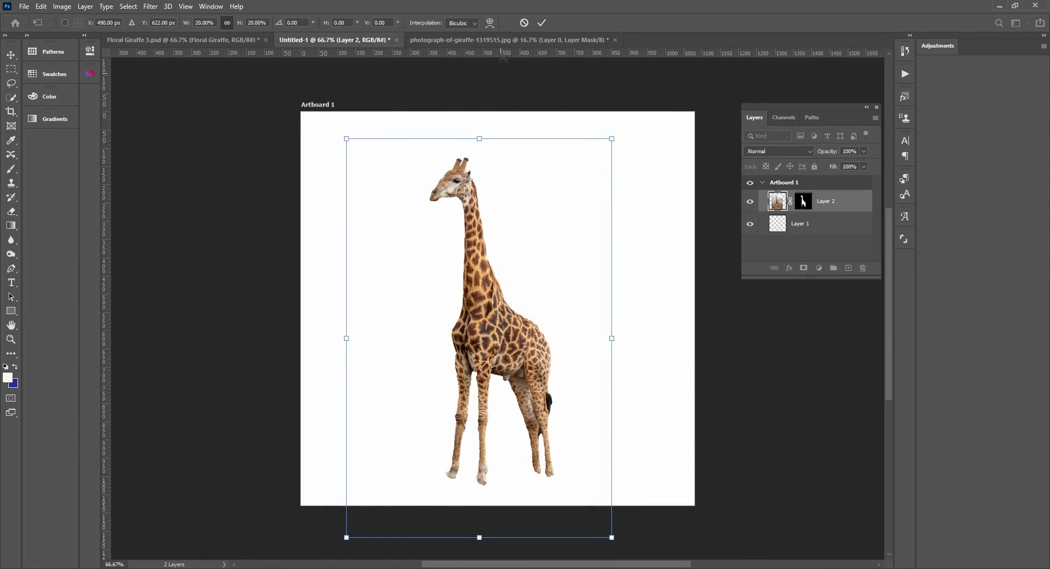
left_click(541, 24)
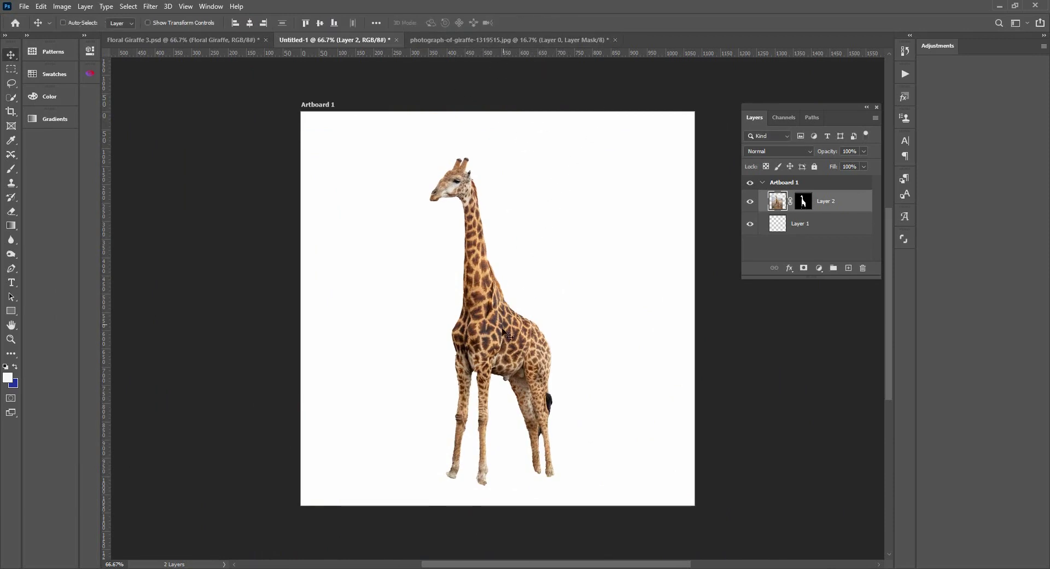
left_click_drag(504, 331, 501, 324)
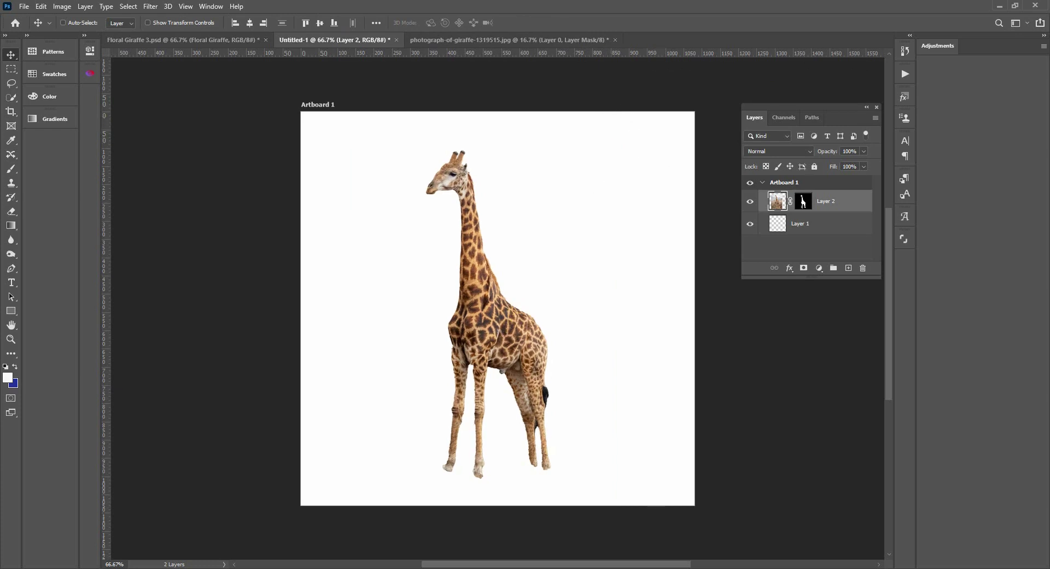
Step: Open the hanging ivy PNG and examine the foliage on the giraffe in Floral Giraffe 3.psd
left_click_drag(598, 16, 596, 33)
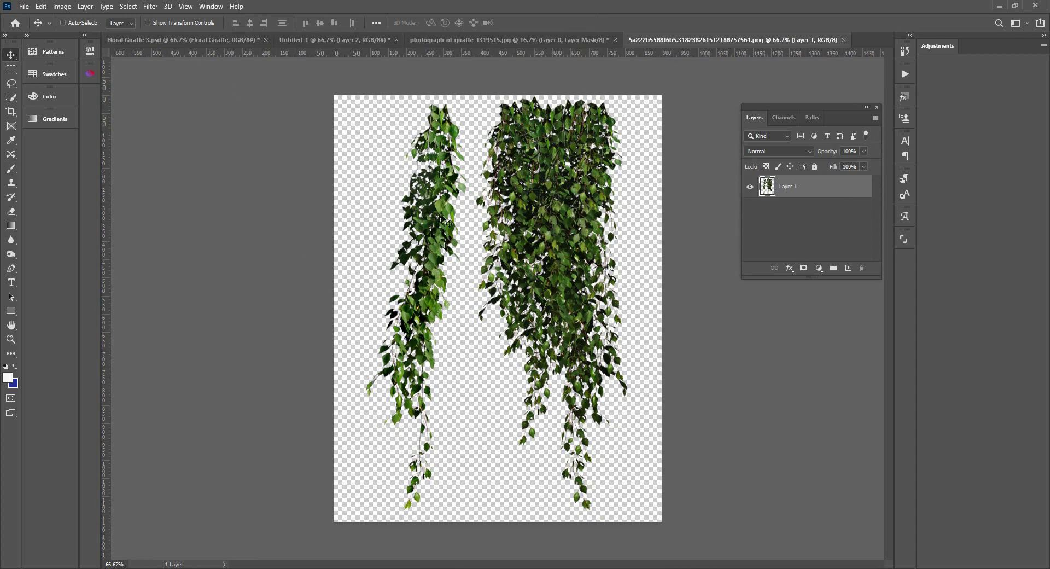
left_click(185, 40)
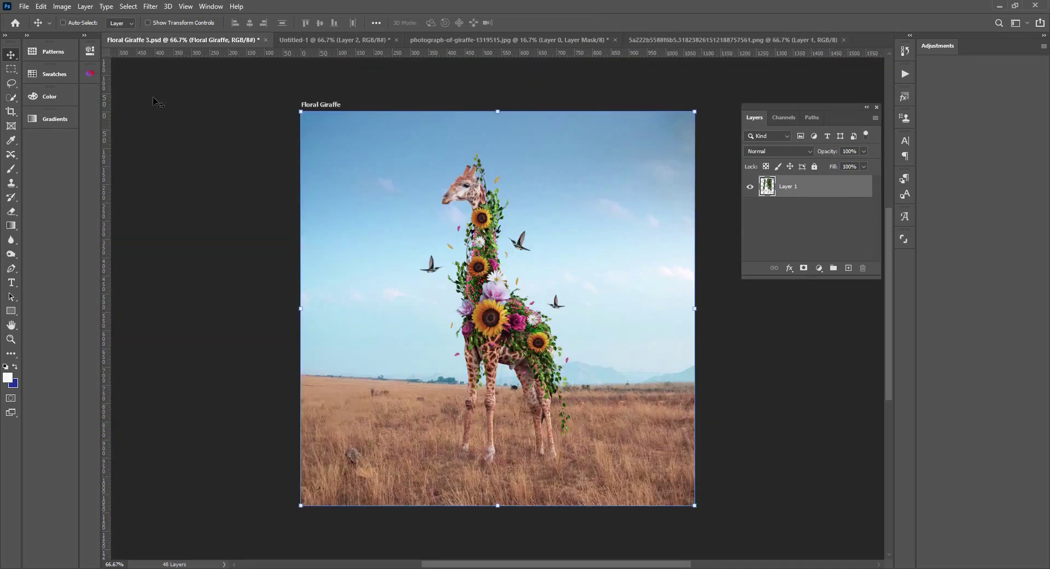
left_click(11, 339)
left_click_drag(503, 320, 611, 365)
left_click_drag(415, 111, 435, 170)
scroll(449, 153, "up", 2)
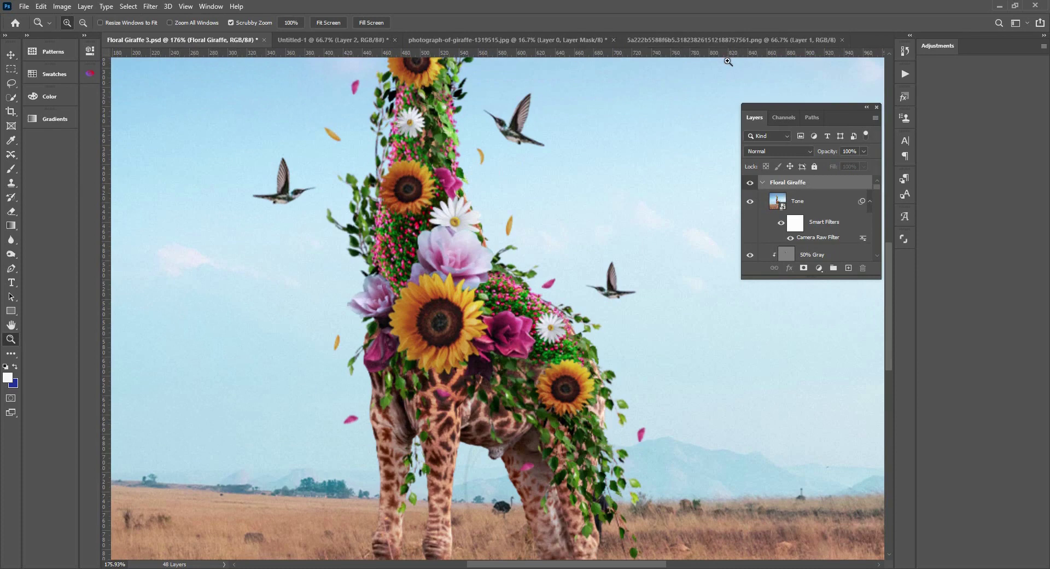
Step: Lasso the lower half of the narrow ivy strand in the ivy PNG
left_click(706, 41)
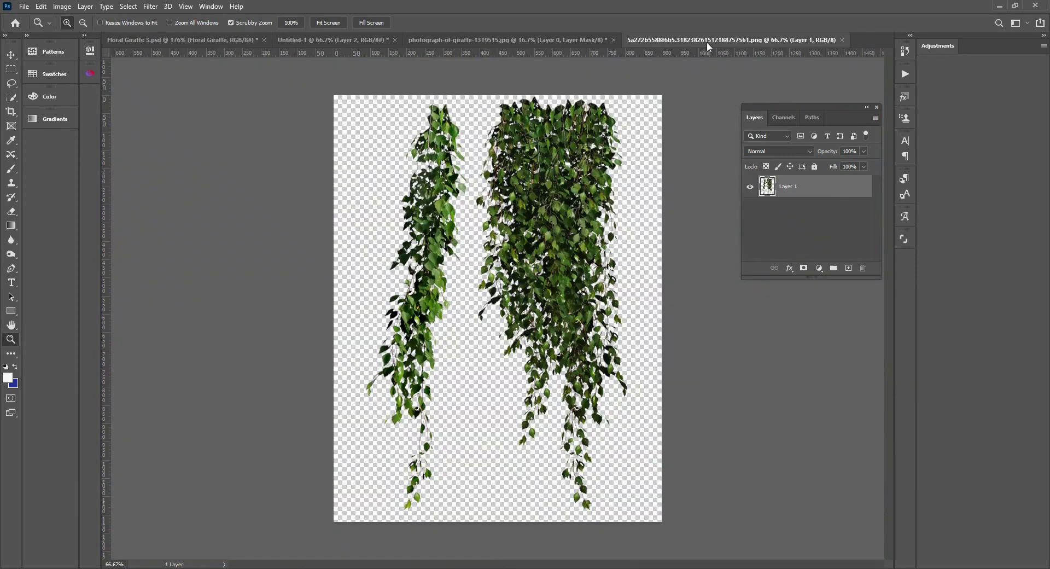
left_click(11, 83)
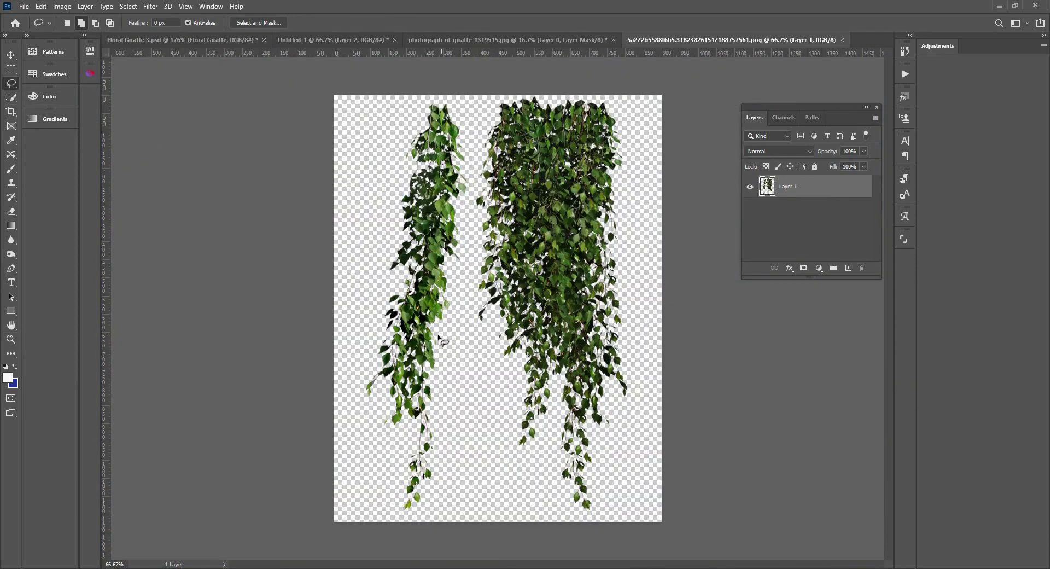
mouse_move(458, 301)
left_mouse_down()
mouse_move(398, 270)
mouse_move(376, 291)
mouse_move(342, 387)
mouse_move(343, 472)
mouse_move(387, 538)
mouse_move(474, 481)
mouse_move(456, 312)
left_mouse_up()
left_click(41, 6)
left_click(56, 72)
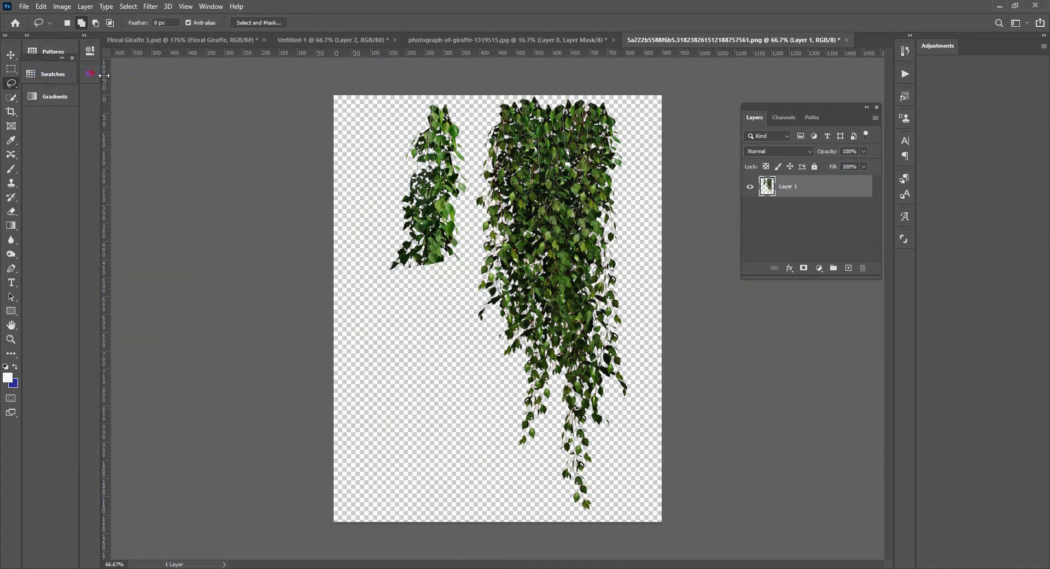
left_click(41, 6)
key("Right")
key("Left")
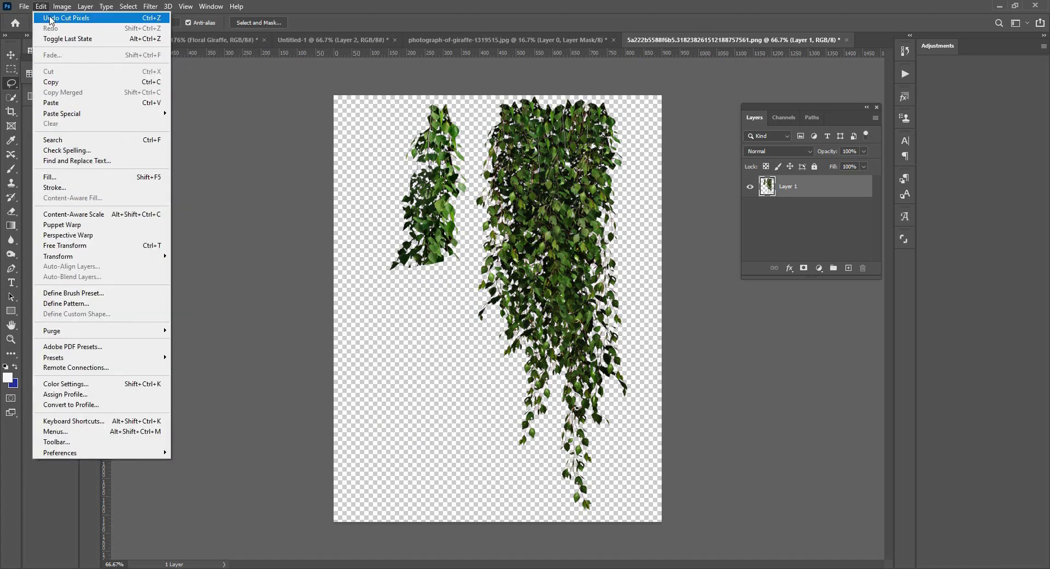
left_click(44, 17)
Step: Copy the selected ivy into the Untitled-1 document and place it over the giraffe's neck and chest
left_click(41, 6)
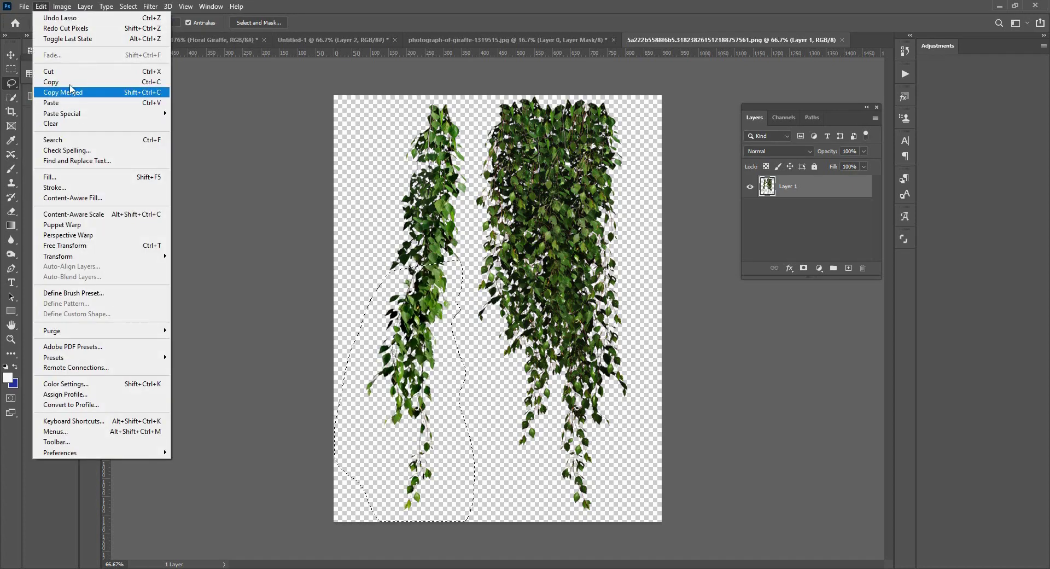
left_click(70, 81)
left_click(336, 40)
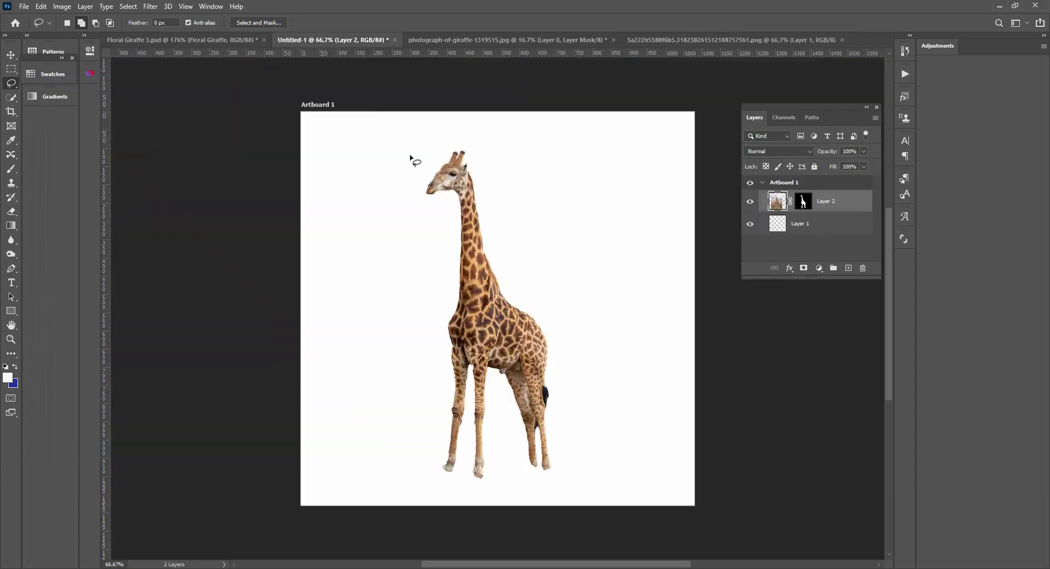
left_click(41, 6)
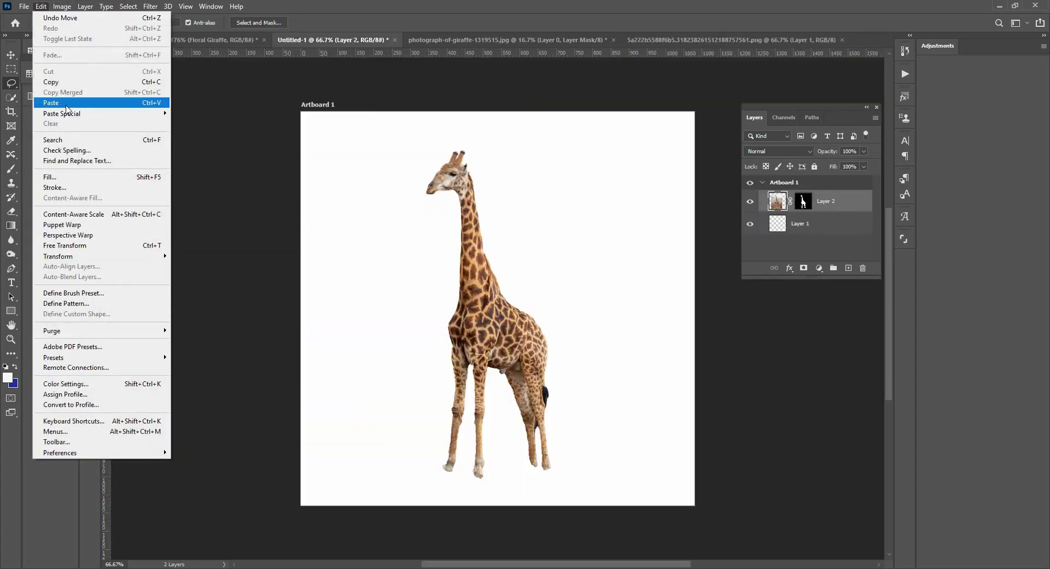
left_click(43, 101)
left_click(11, 55)
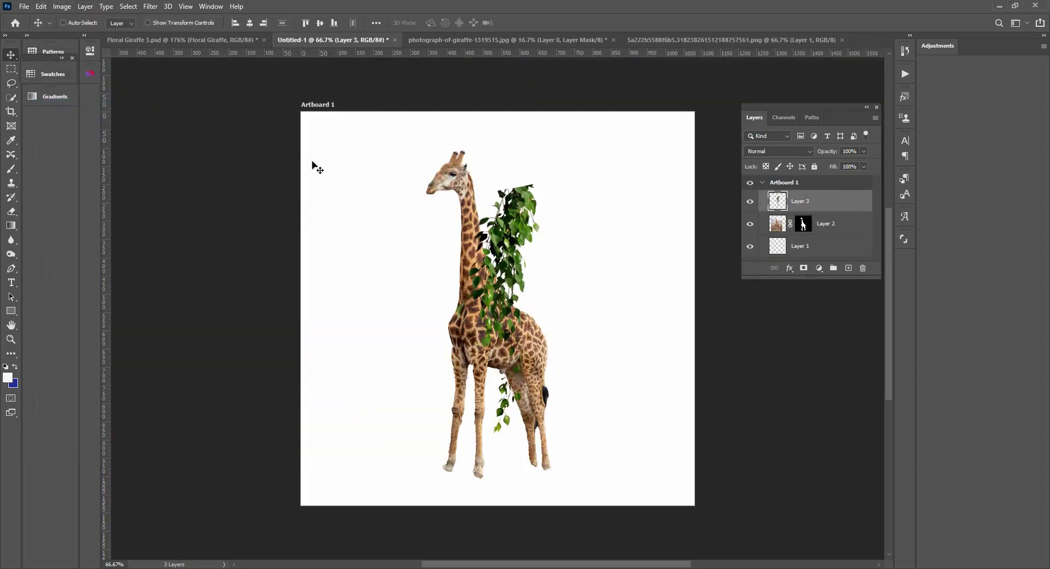
left_click_drag(539, 225, 501, 266)
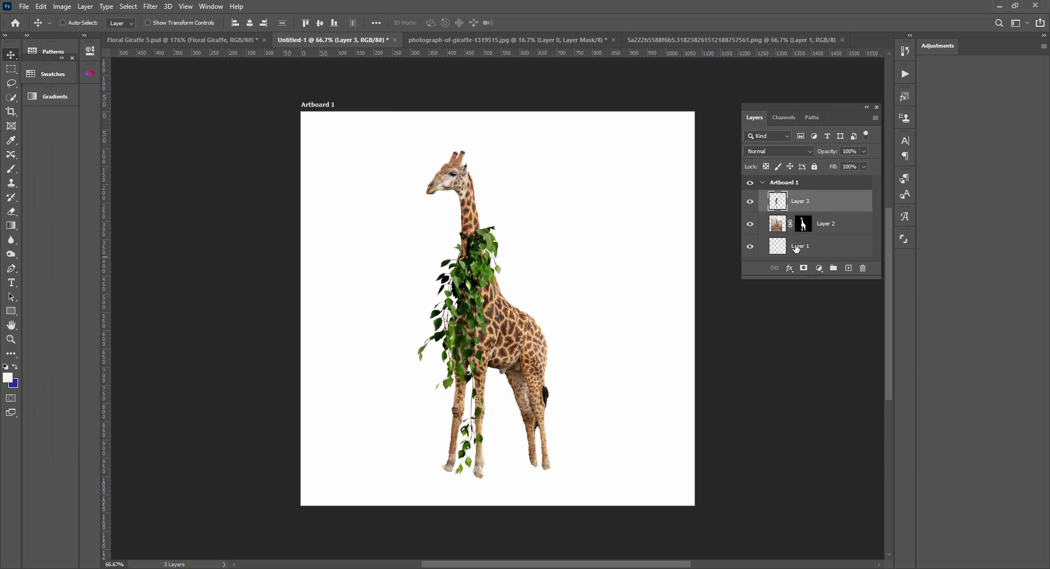
Step: Rename the pasted foliage layer as ivy and the animal's masked layer as giraffe
double_click(801, 201)
type("ivy")
key("Return")
double_click(826, 224)
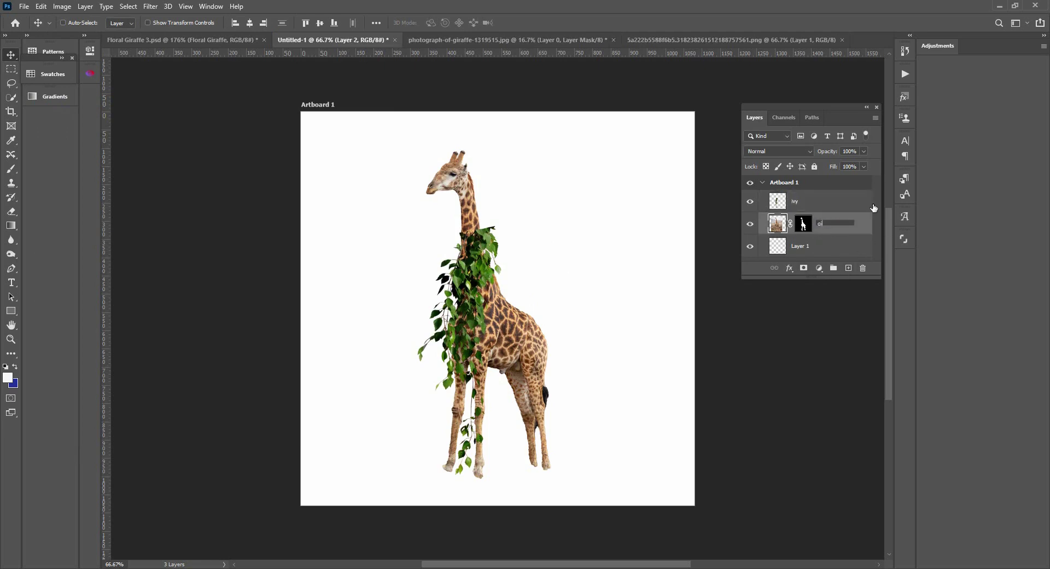
type("giraffee")
key("BackSpace")
key("Return")
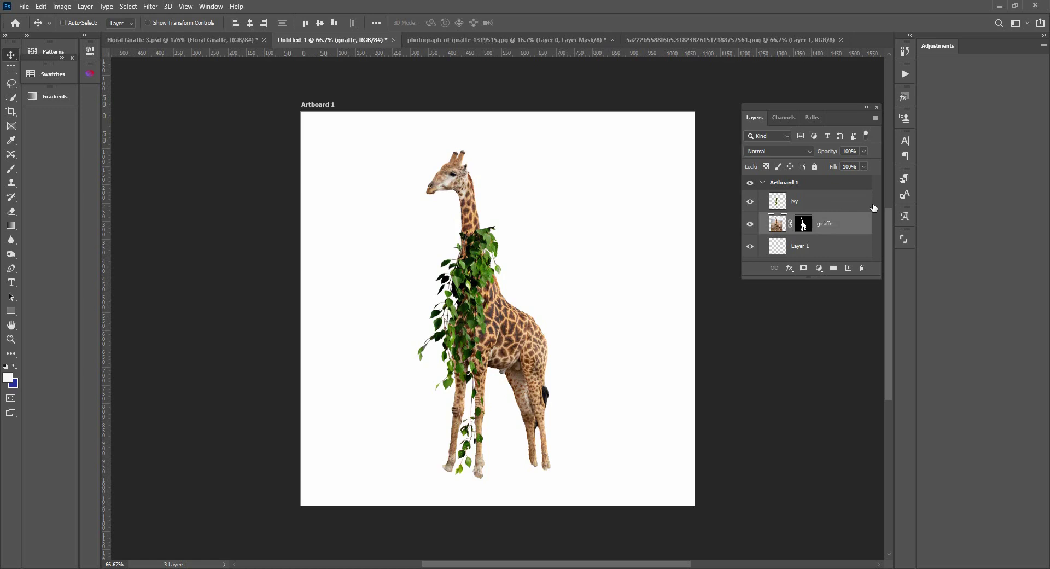
Step: Rotate the ivy layer about -11° with Free Transform and move it up over the giraffe's neck
left_click(777, 200)
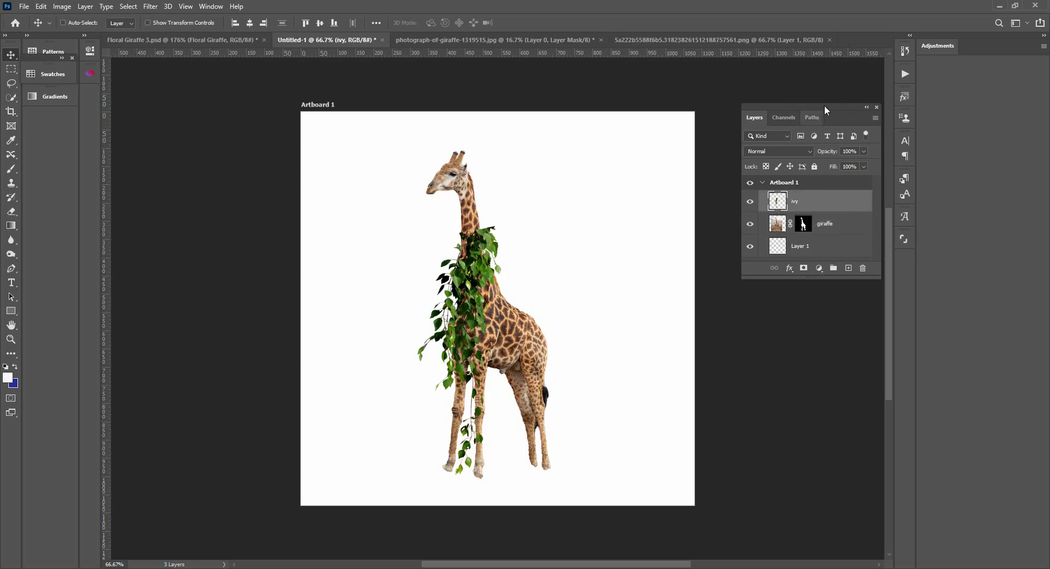
left_click_drag(825, 105, 695, 135)
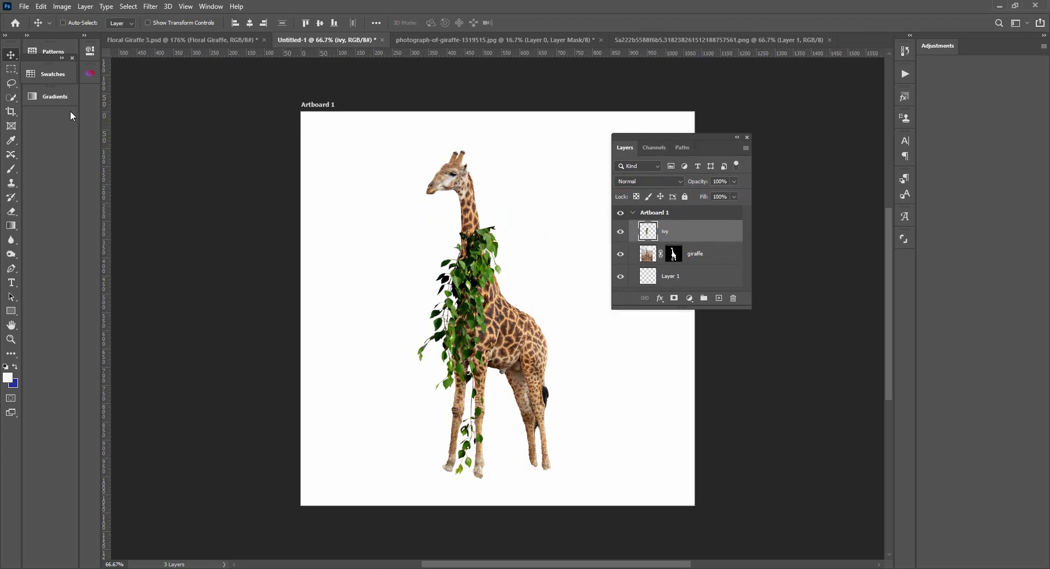
left_click(41, 6)
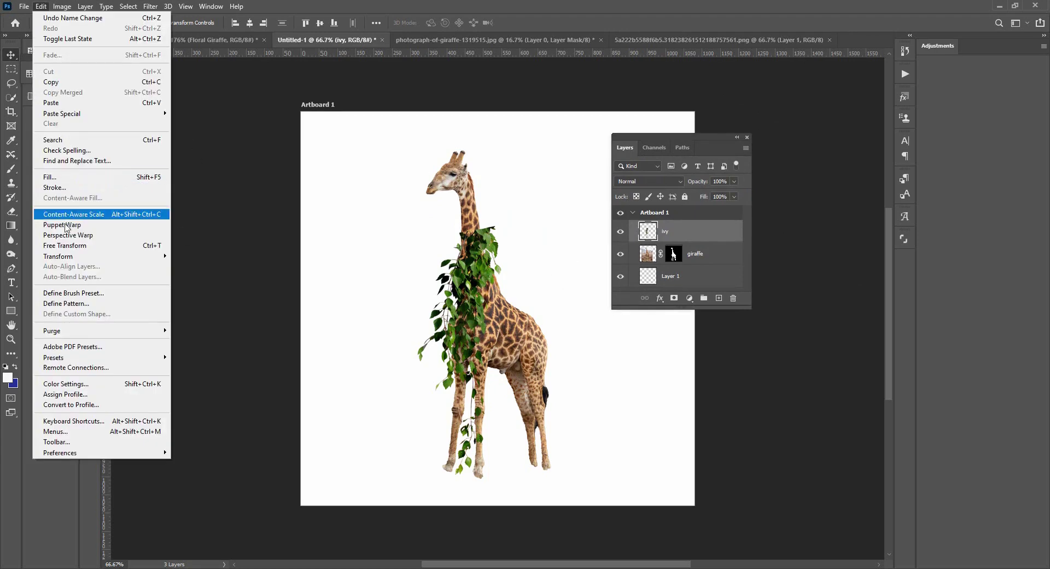
left_click(71, 245)
left_click_drag(504, 217, 490, 186)
left_click_drag(464, 288, 495, 233)
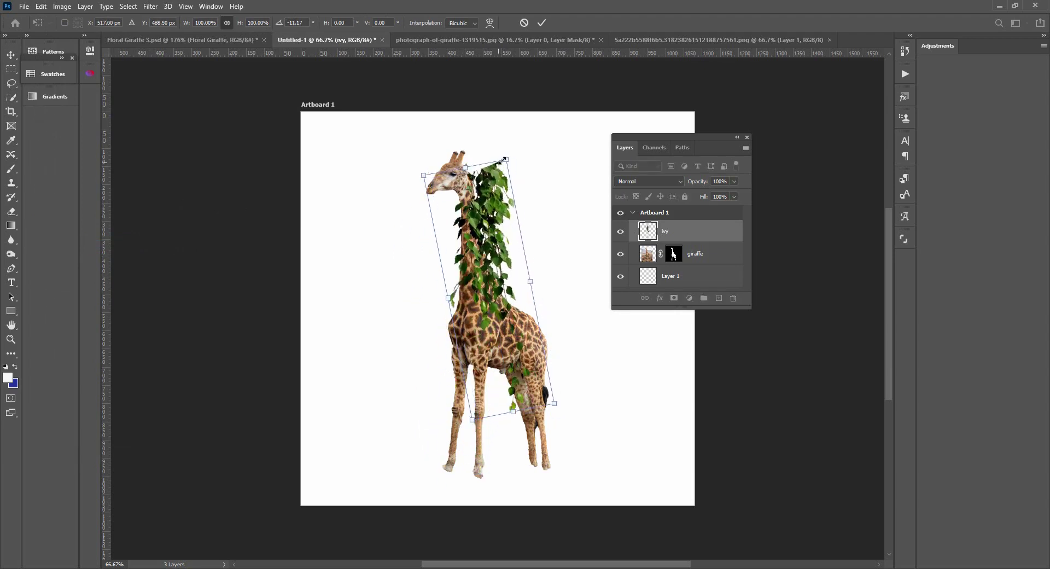
Step: Scale the ivy down to about 51% and fit it along the upper neck just below the giraffe's head
left_click_drag(504, 158, 497, 220)
left_click_drag(484, 319, 474, 287)
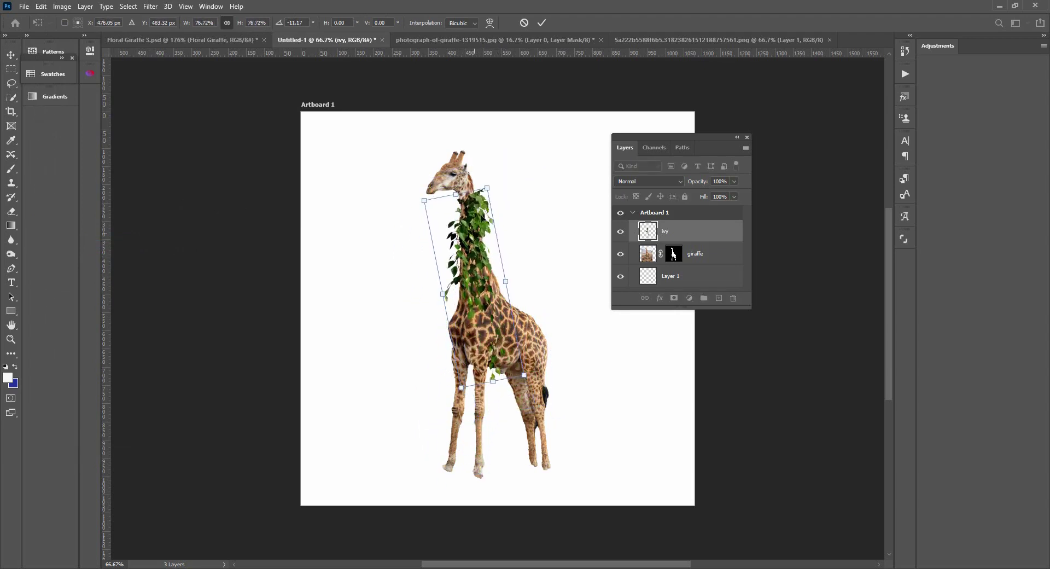
mouse_move(484, 194)
left_mouse_down()
mouse_move(478, 209)
mouse_move(488, 218)
mouse_move(479, 193)
mouse_move(480, 218)
mouse_move(476, 203)
left_mouse_up()
left_click_drag(459, 345, 464, 309)
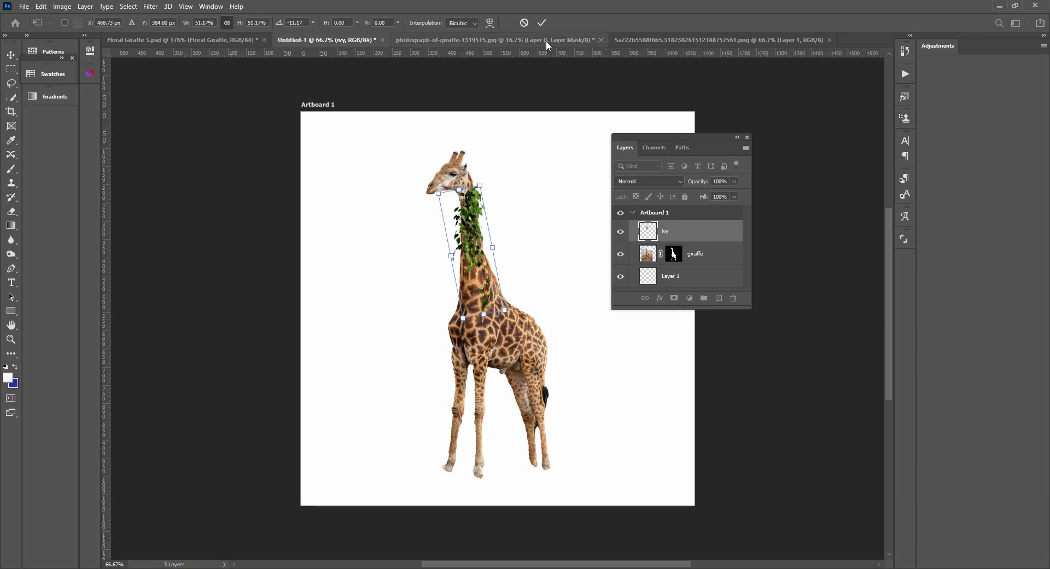
left_click(541, 23)
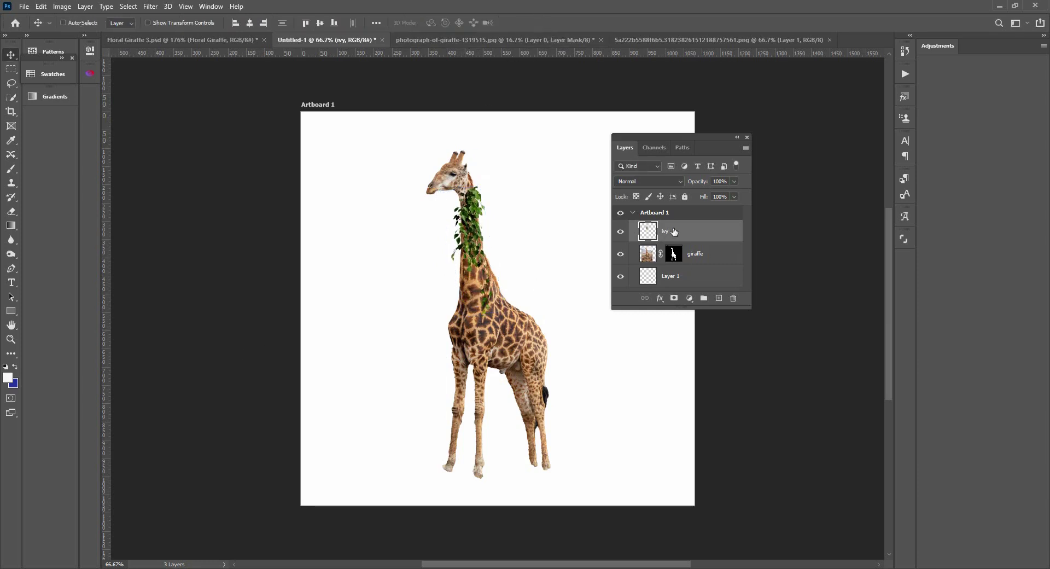
Step: Duplicate the neck ivy, rotate the copy about -46°, and place it along the slope from the lower neck down the back
key("ctrl+j")
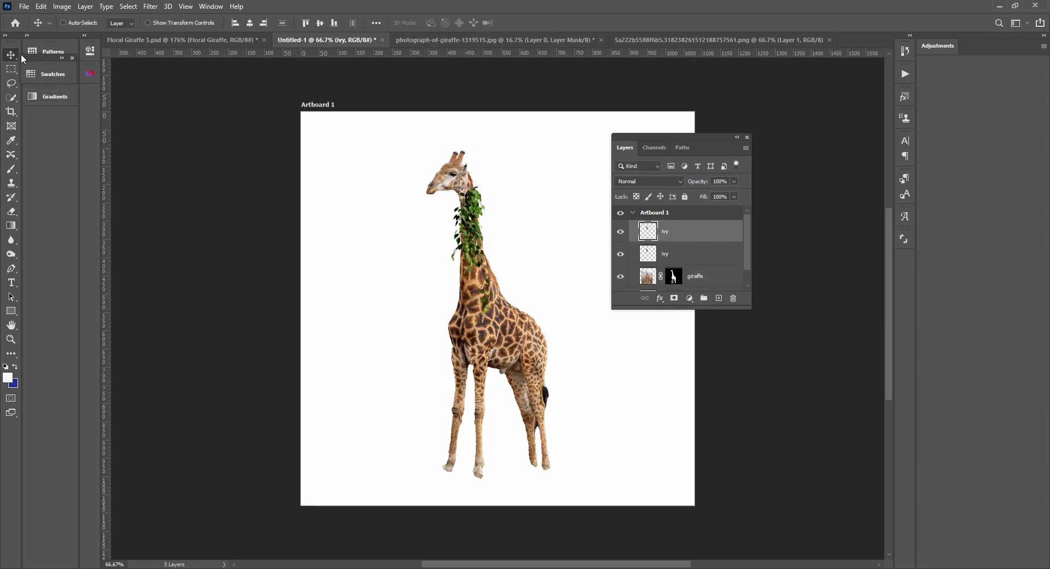
left_click_drag(485, 215, 529, 312)
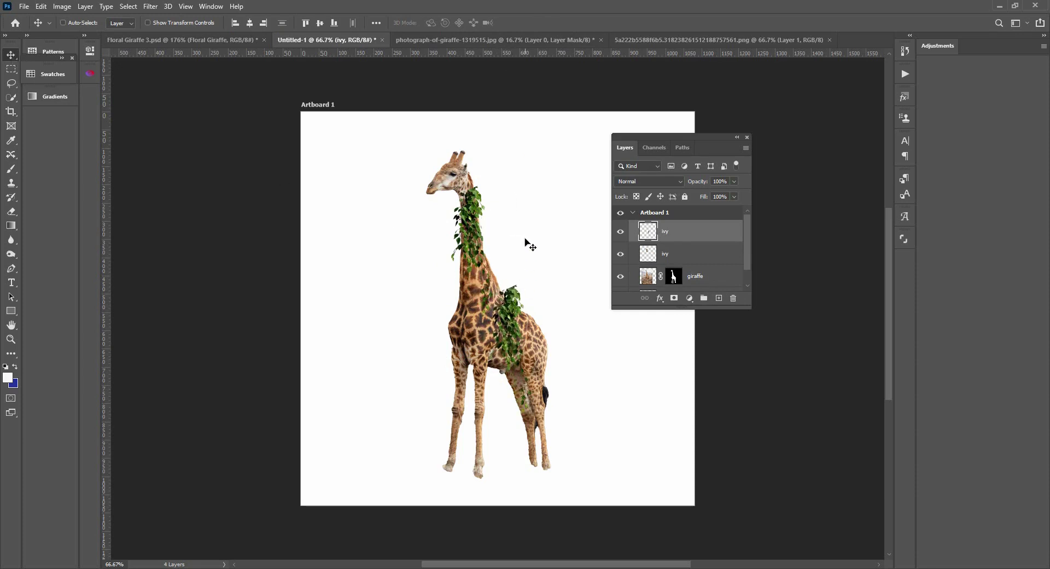
left_click(36, 7)
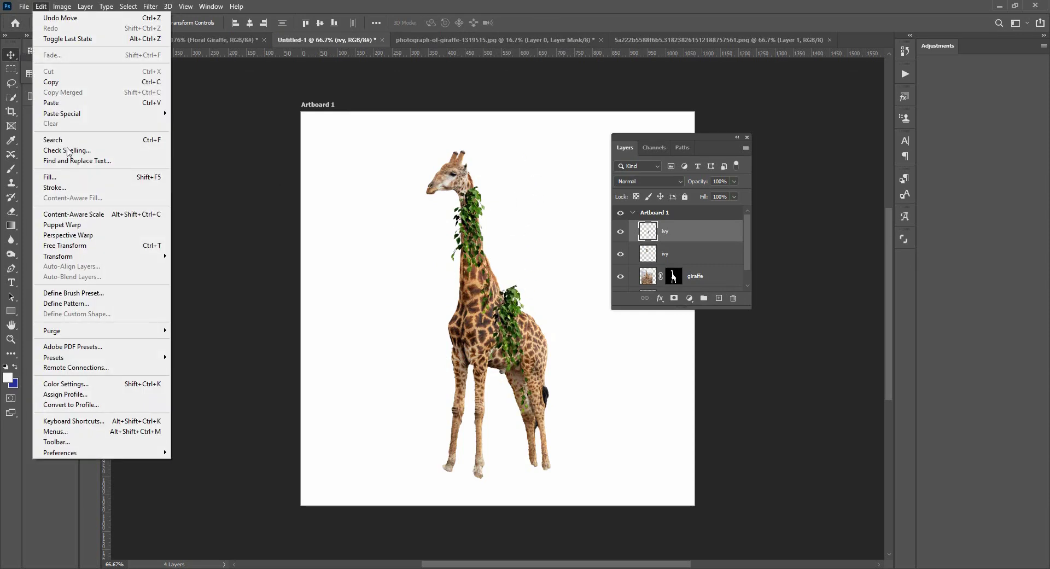
left_click(68, 246)
left_click_drag(534, 269, 471, 247)
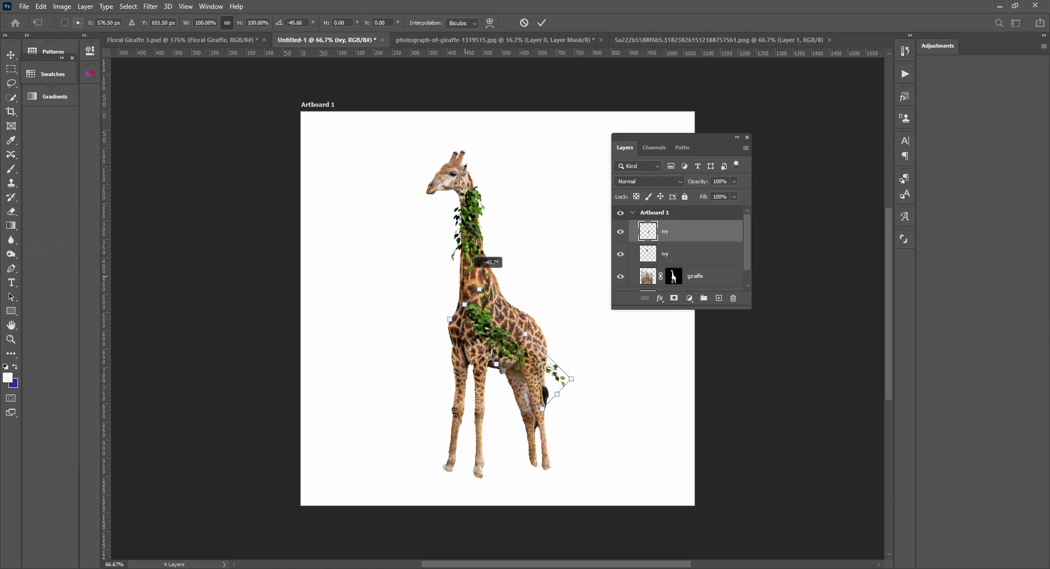
left_click_drag(505, 335, 495, 303)
left_click(541, 23)
Step: Duplicate the back ivy, rotate the copy about 36°, scale it to about 99%, and hang it over the giraffe's hindquarters
key("ctrl+j")
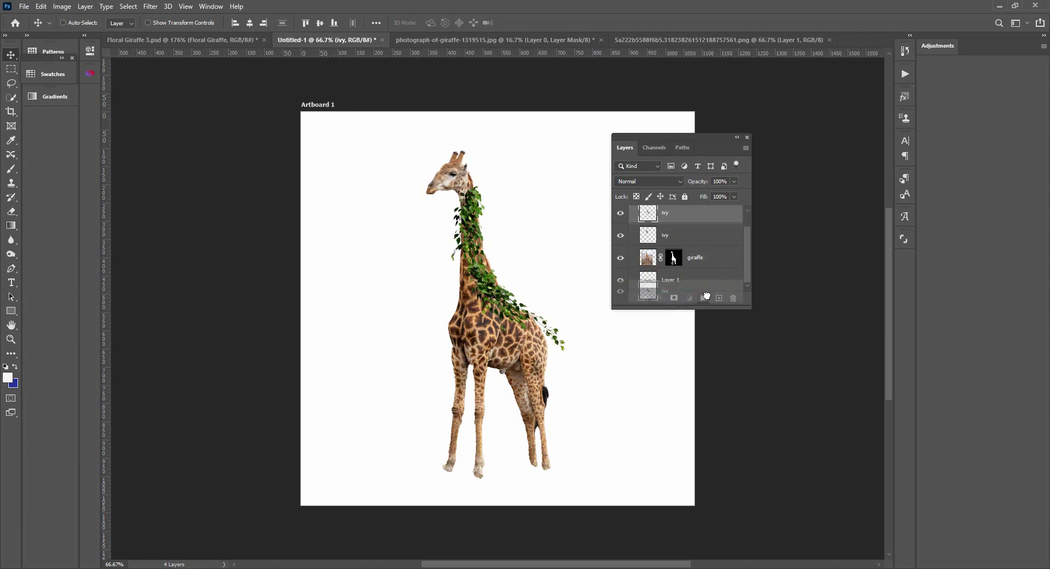
left_click_drag(489, 266, 542, 321)
left_click(41, 6)
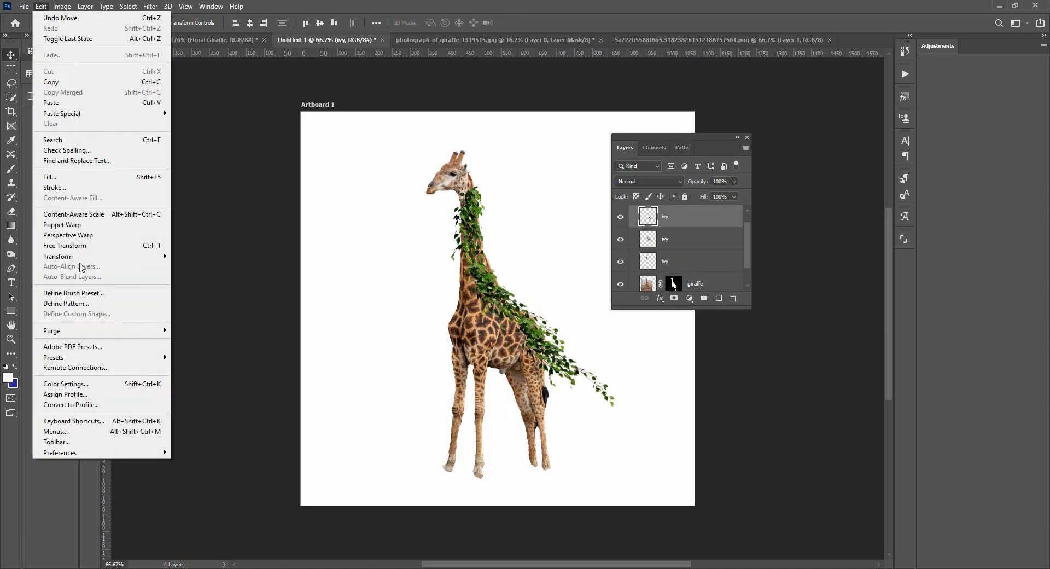
left_click(110, 245)
left_click_drag(522, 283, 560, 336)
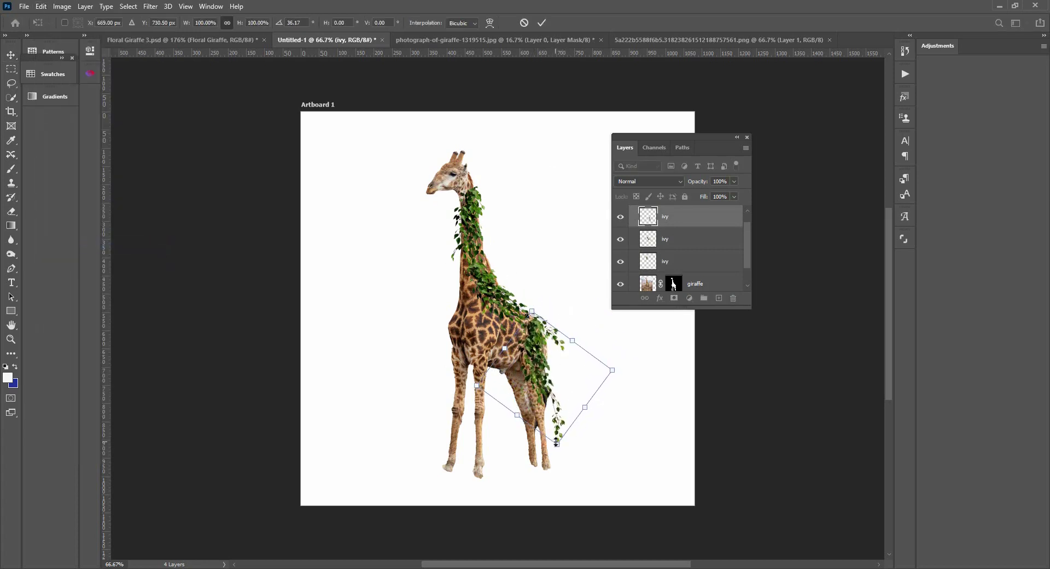
left_click_drag(556, 441, 552, 442)
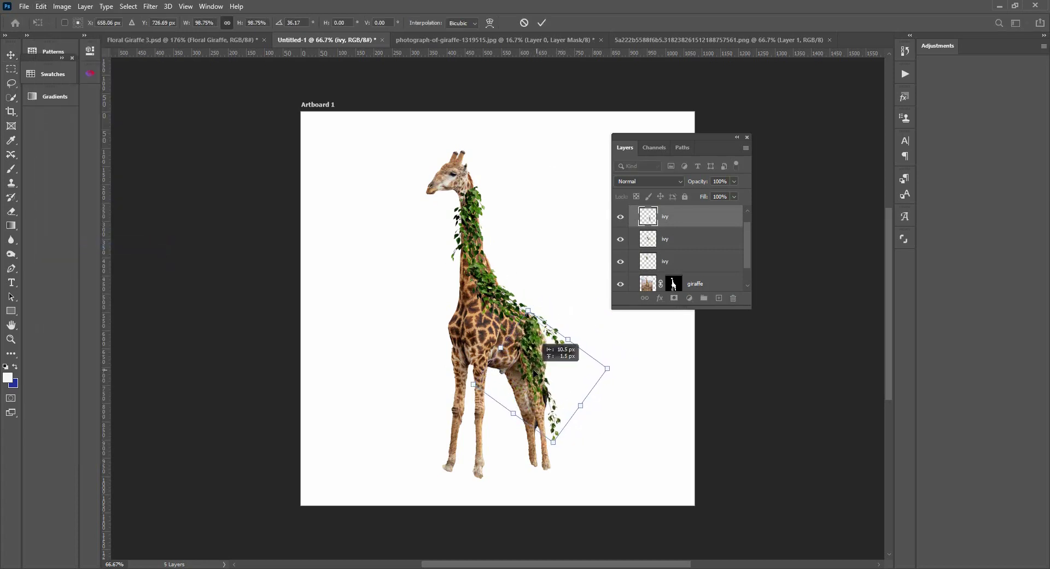
left_click(542, 23)
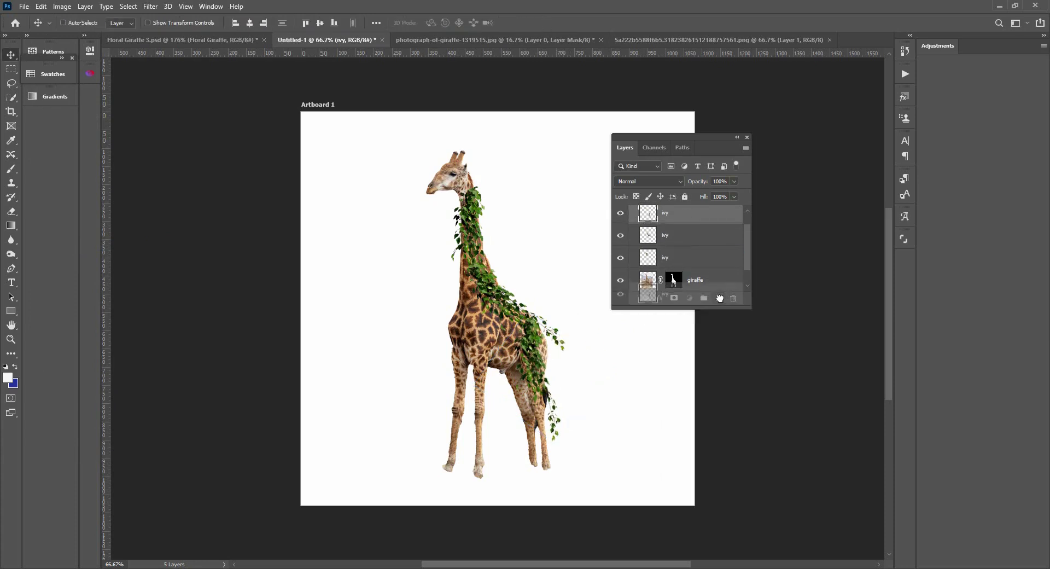
Step: Duplicate the hindquarters ivy, flip the copy horizontally, and place it over the base of the neck and the chest
left_click_drag(547, 347, 473, 279)
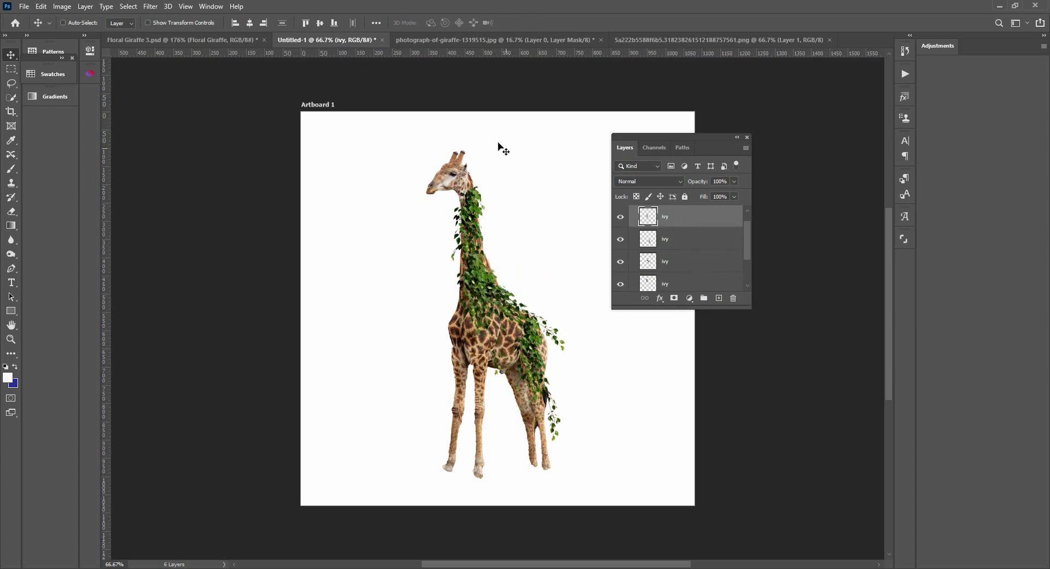
left_click(41, 6)
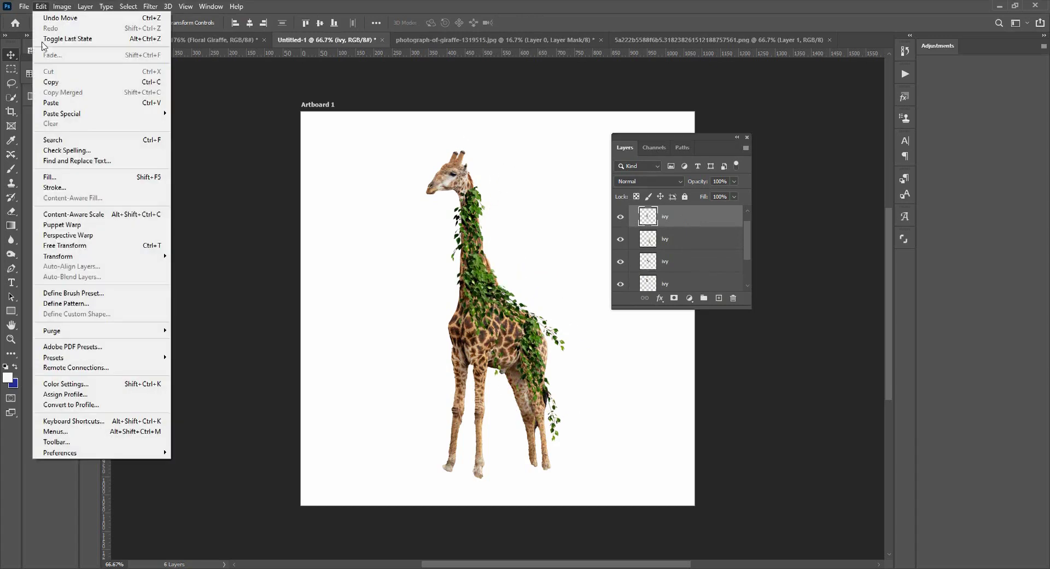
left_click(72, 248)
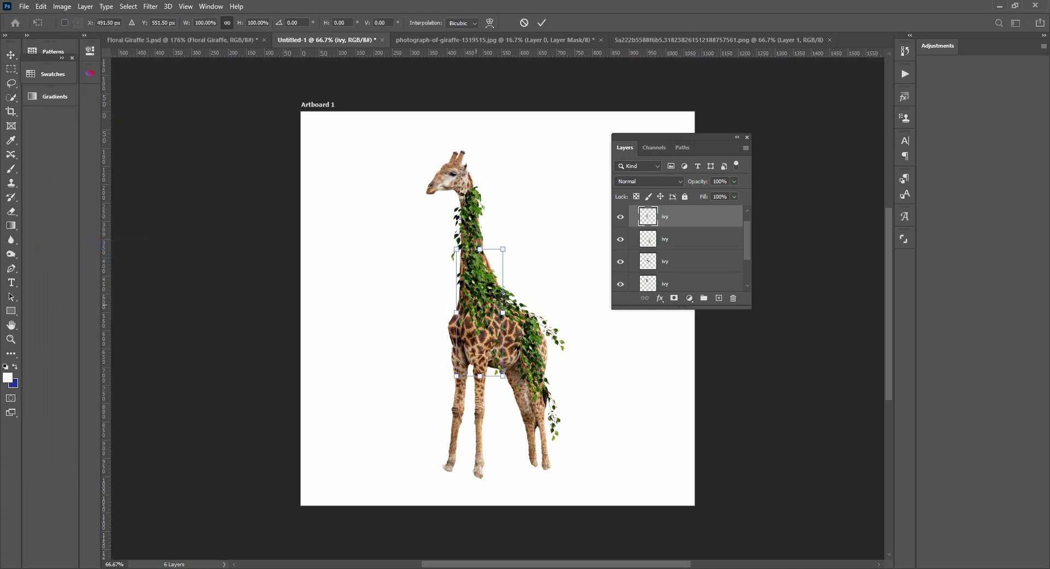
right_click(477, 305)
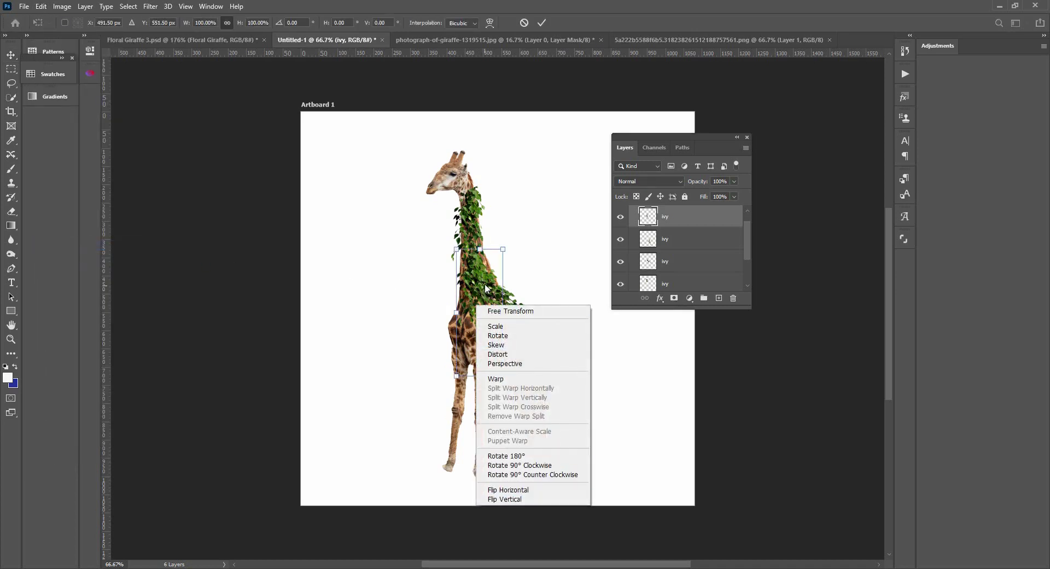
left_click(511, 490)
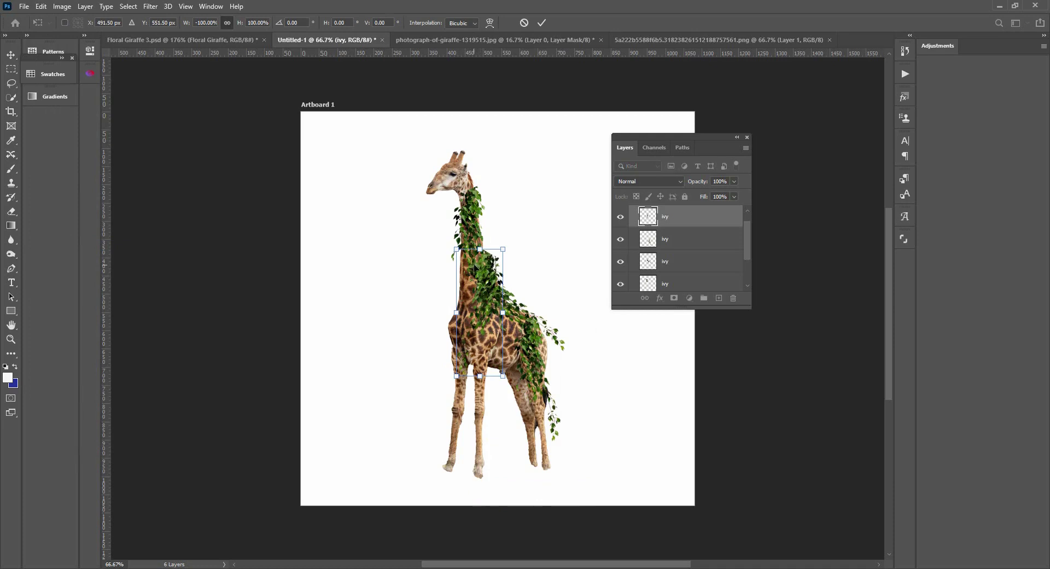
left_click_drag(486, 281, 466, 292)
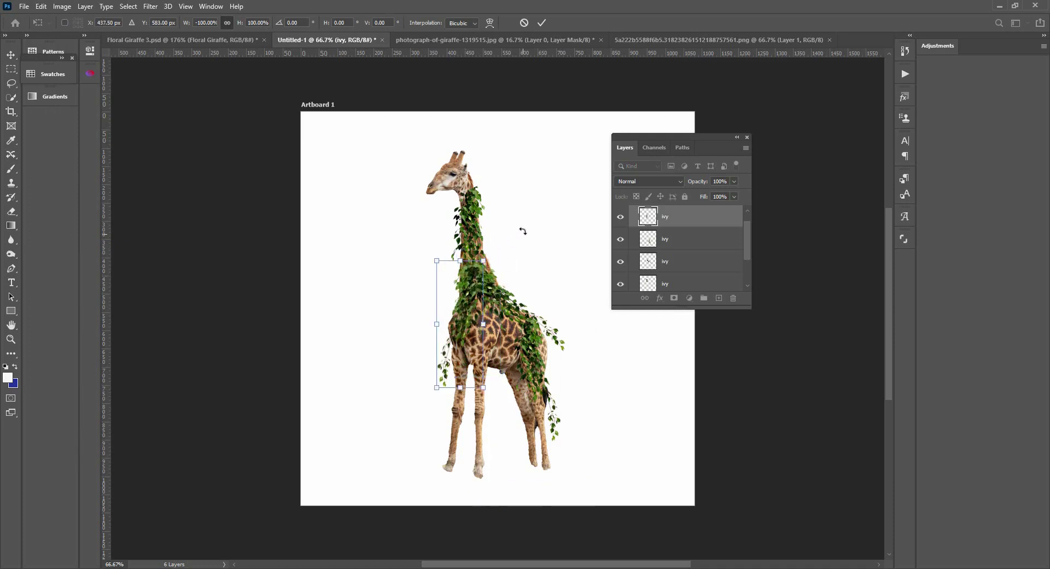
key("Return")
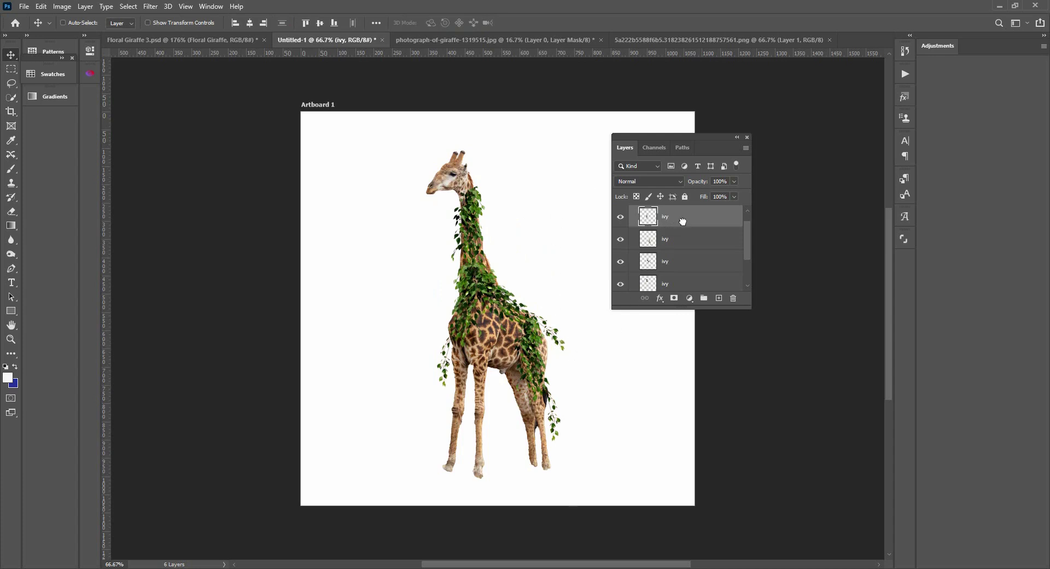
Step: Duplicate the chest ivy, flip the copy horizontally, and rotate it to run diagonally across the giraffe's flank toward the rump
left_click_drag(571, 315, 516, 350)
right_click(514, 331)
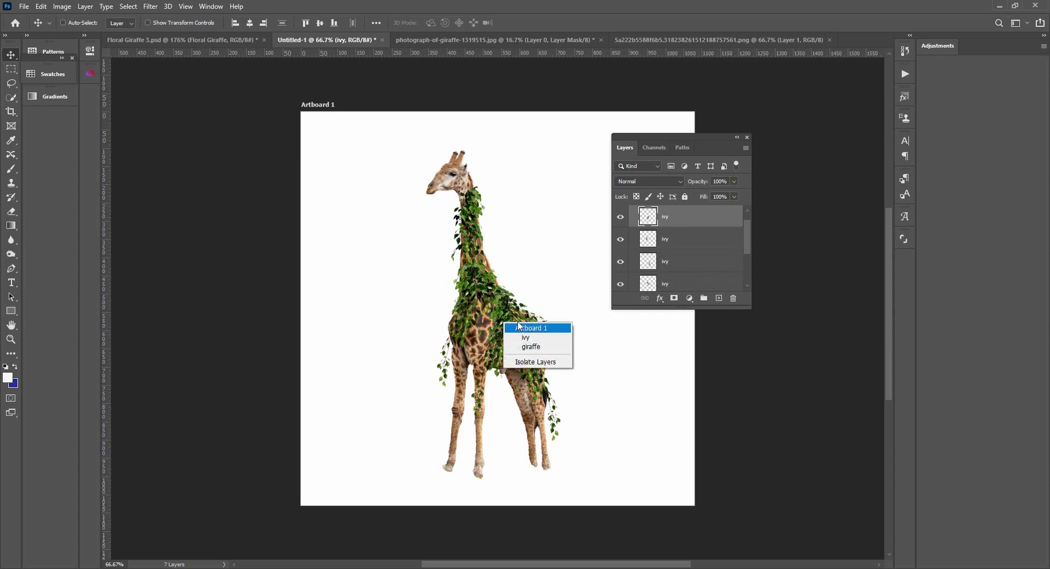
left_click(516, 327)
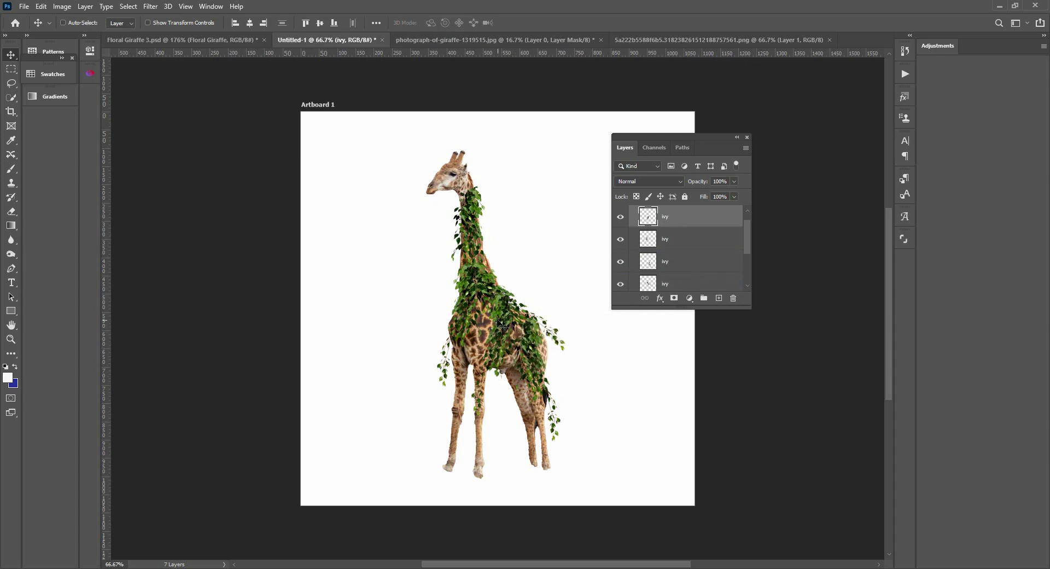
left_click(40, 6)
left_click(86, 245)
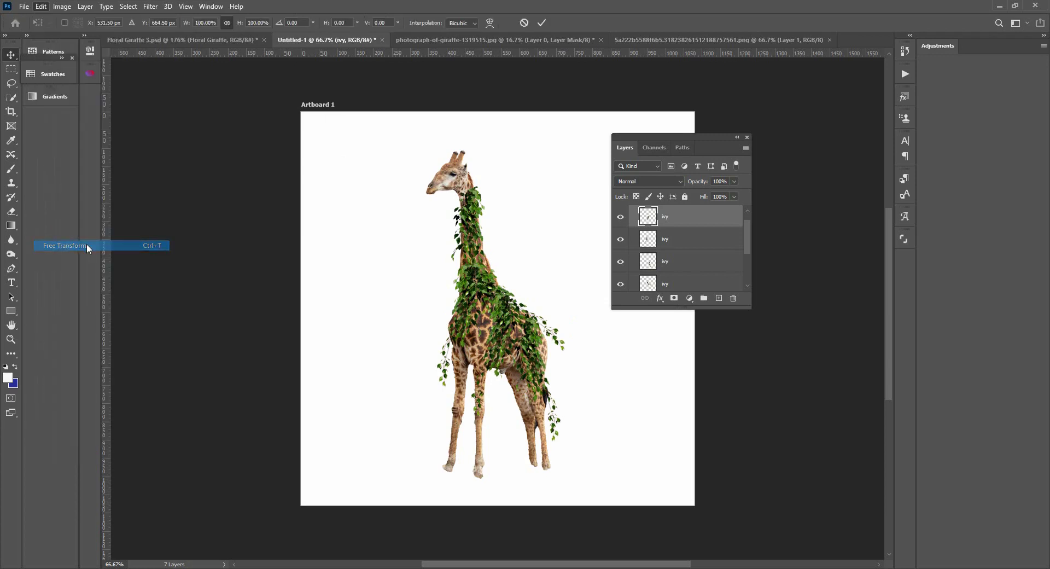
right_click(508, 332)
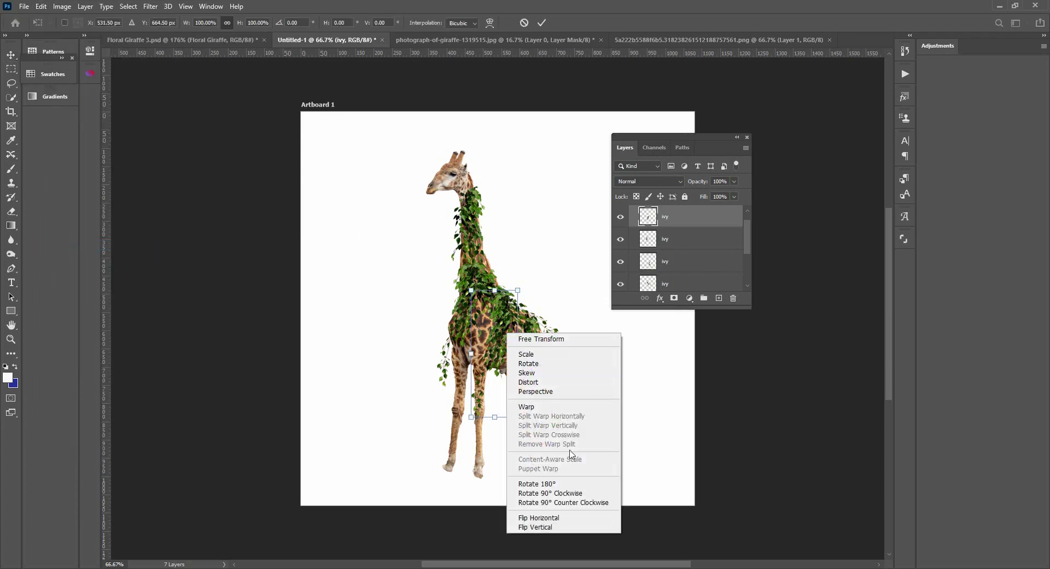
left_click(562, 520)
left_click_drag(526, 285, 580, 336)
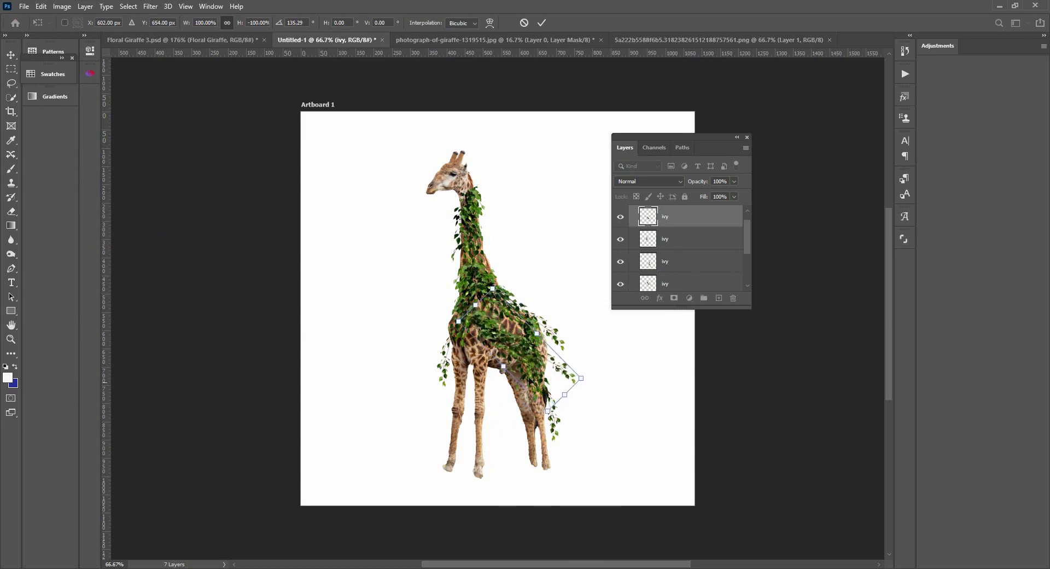
left_click(541, 23)
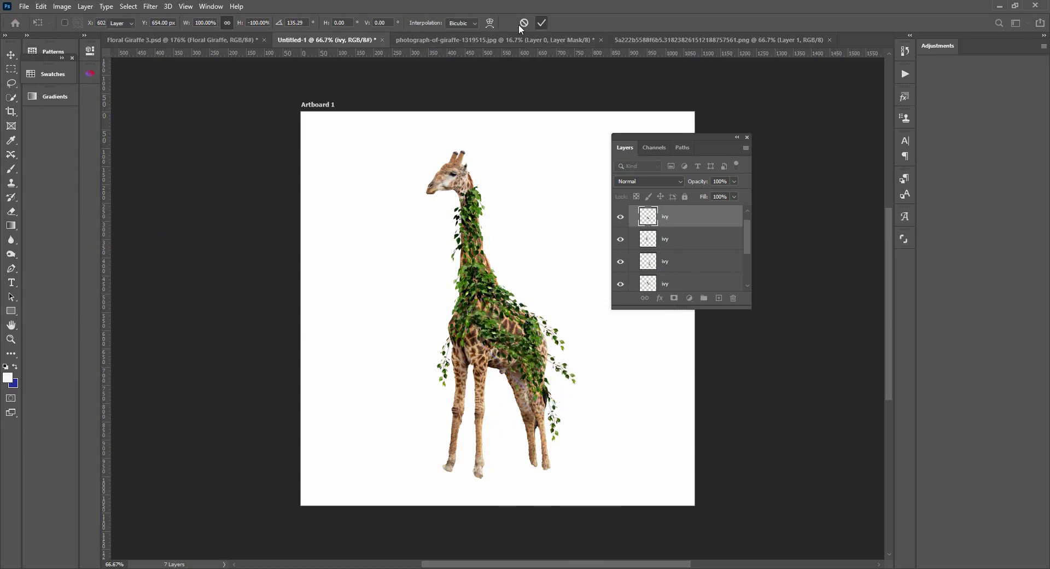
Step: Try to bend the trailing end of the flank ivy using Puppet Warp pins
left_click(41, 7)
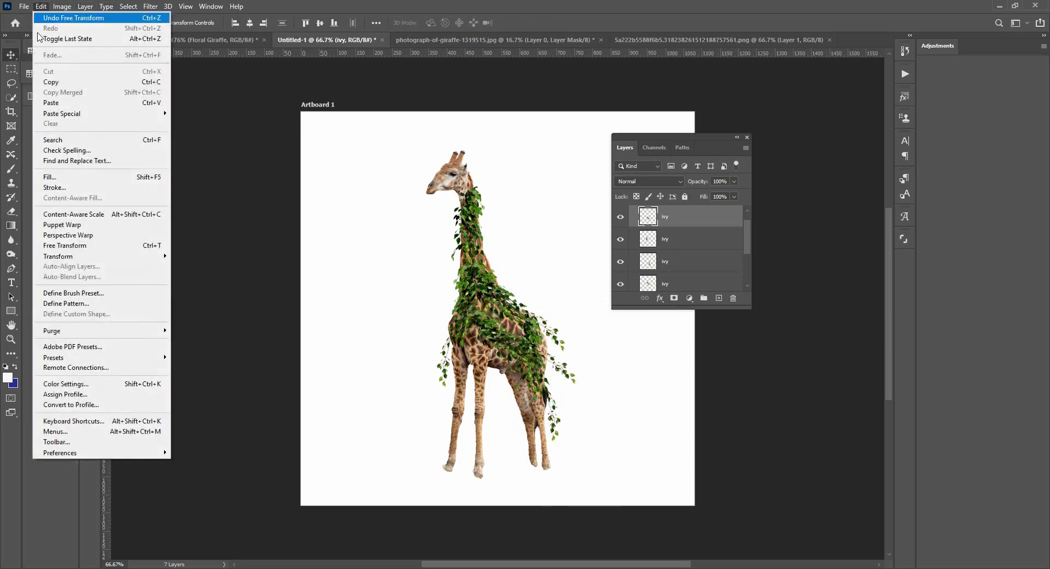
left_click(80, 226)
left_click(484, 320)
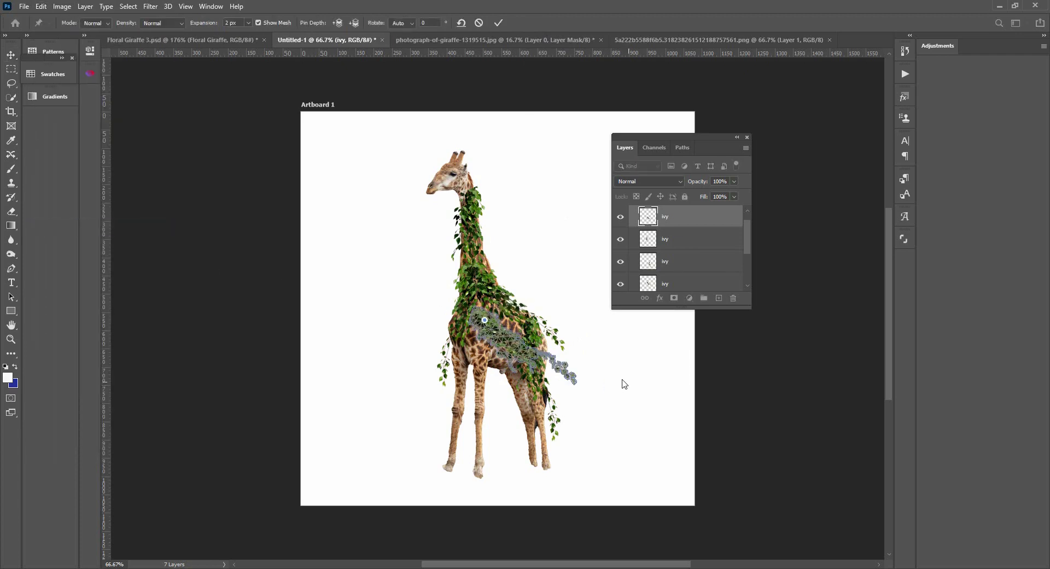
left_click_drag(571, 382, 575, 396)
key("Delete")
left_click(559, 368)
left_click_drag(570, 378, 521, 358)
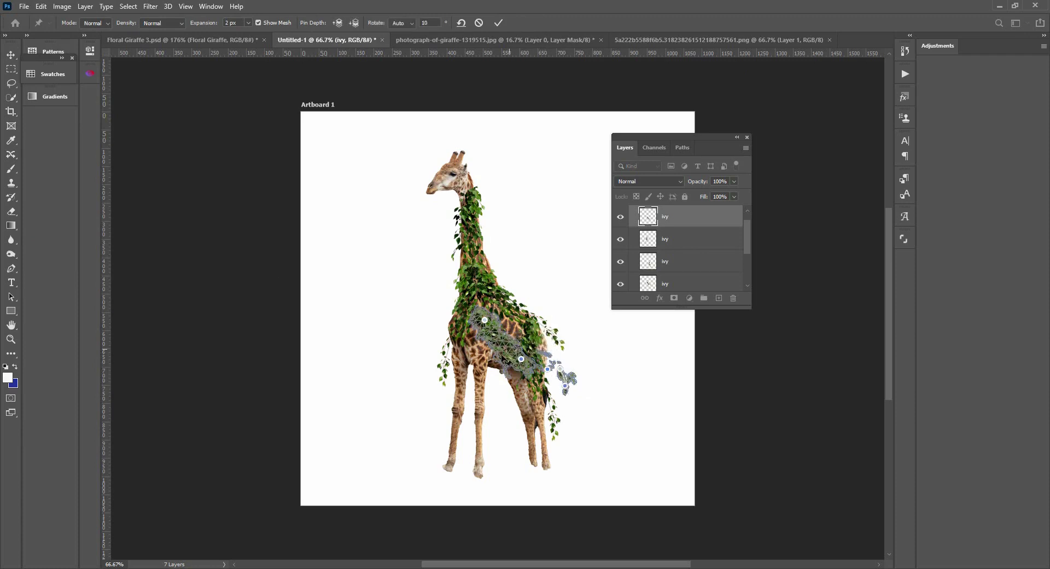
key("Return")
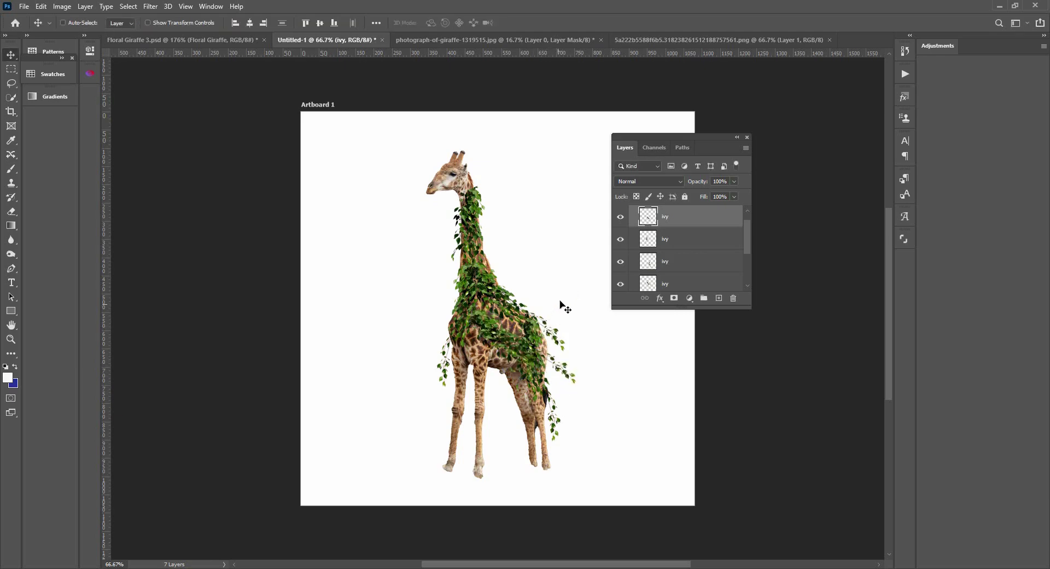
Step: Move the flank ivy strand off the giraffe onto the blank canvas area above its back
key("z")
left_click_drag(526, 366, 563, 350)
key("v")
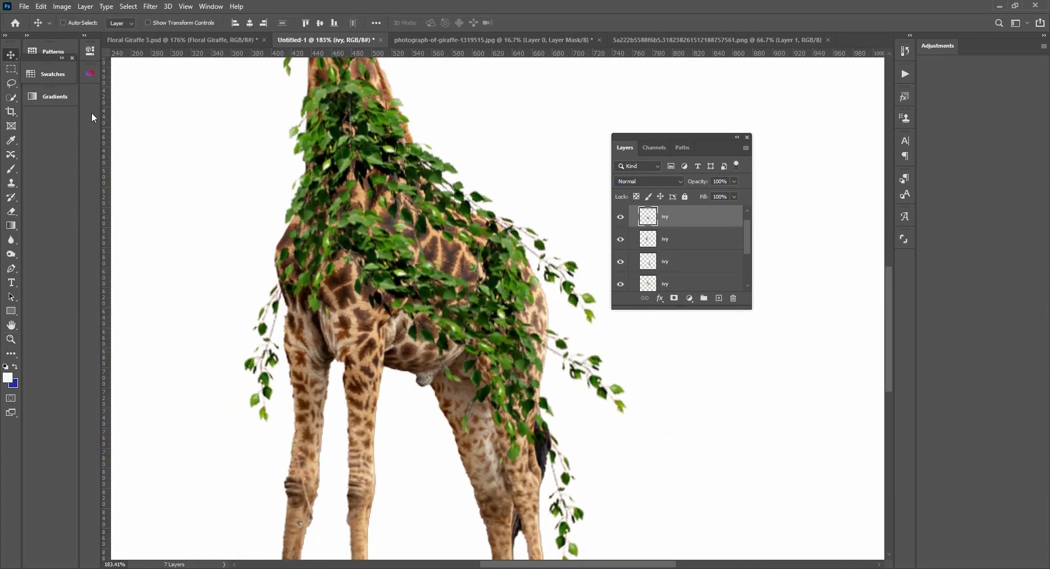
left_click_drag(447, 325, 499, 190)
left_click_drag(499, 190, 323, 316)
left_click_drag(362, 322, 444, 238)
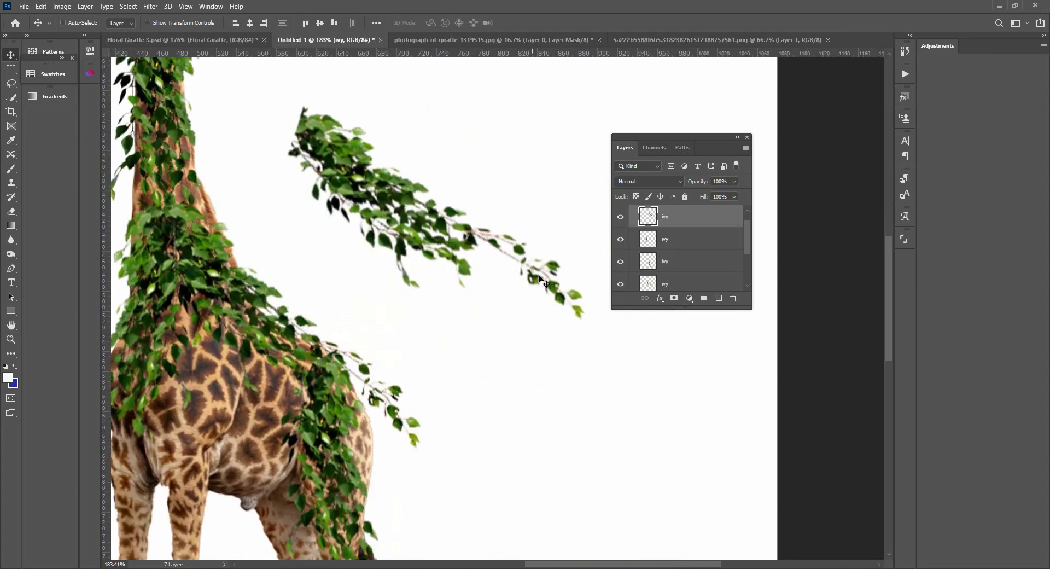
Step: Duplicate the loose ivy strand's layer twice and merge the three stacked copies into one denser ivy layer
left_click_drag(497, 227, 512, 205)
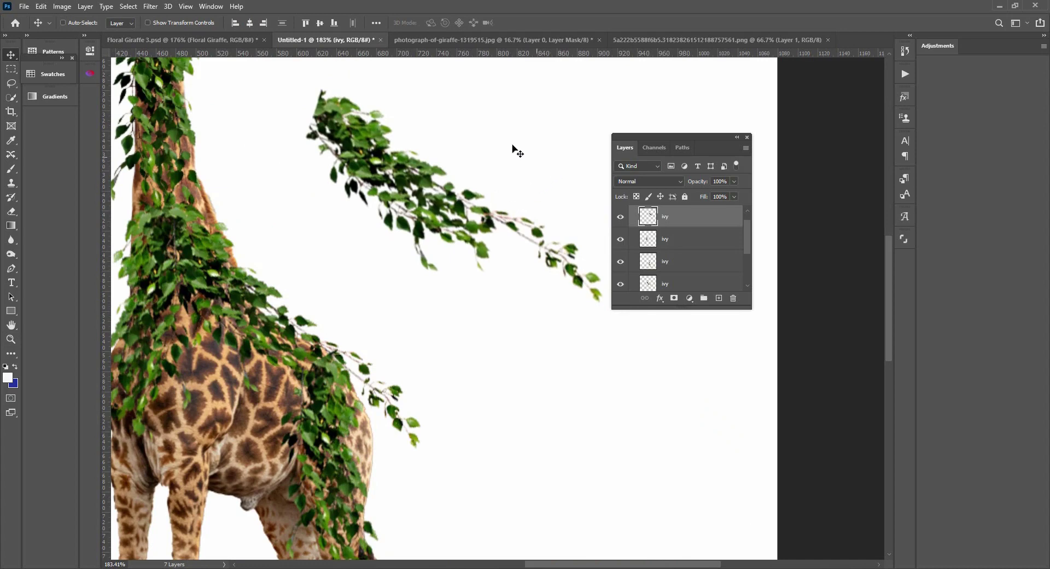
left_click_drag(405, 138, 387, 150)
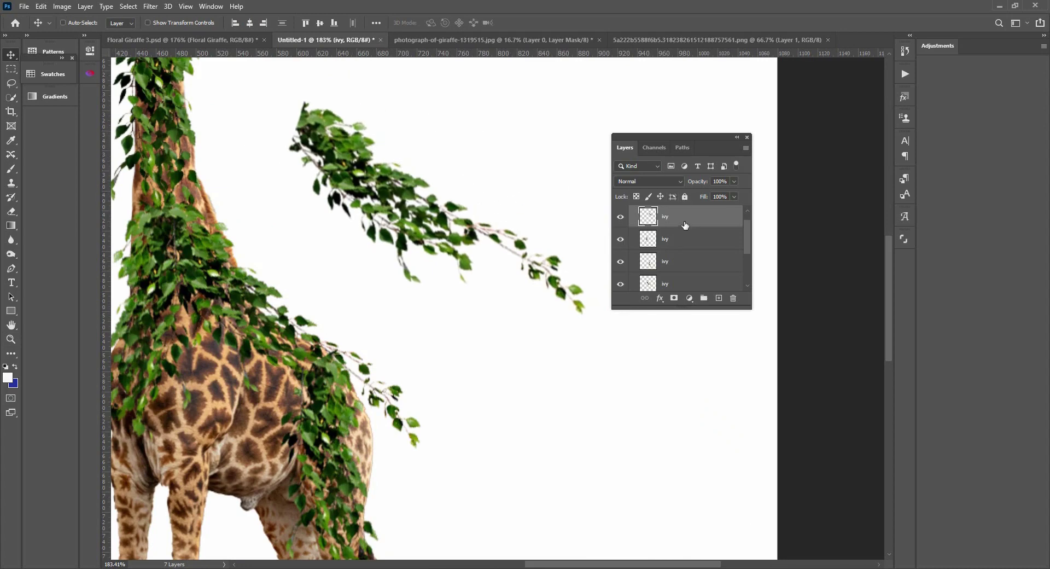
left_click_drag(664, 221, 718, 297)
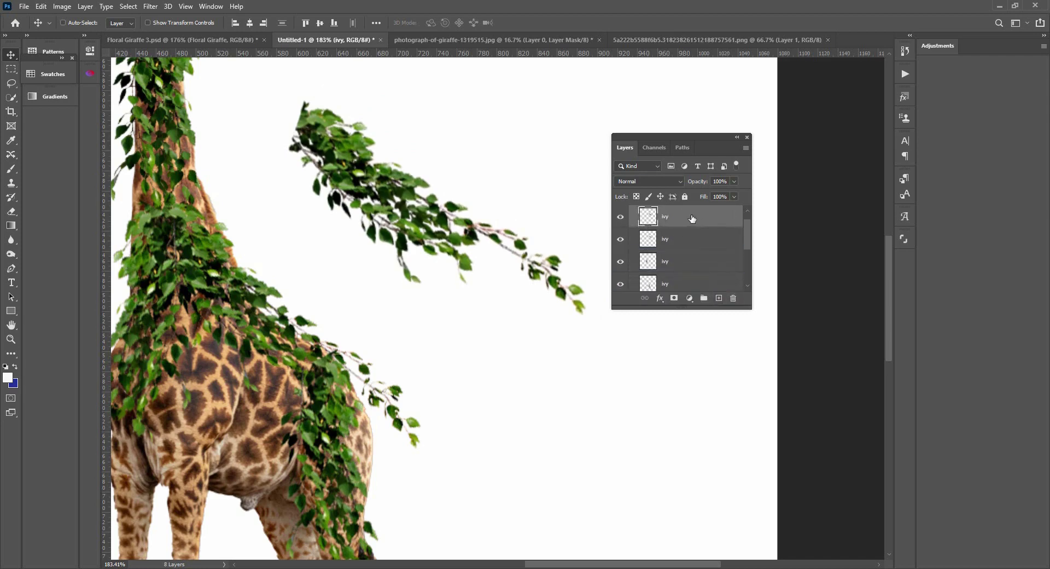
left_click_drag(692, 219, 718, 298)
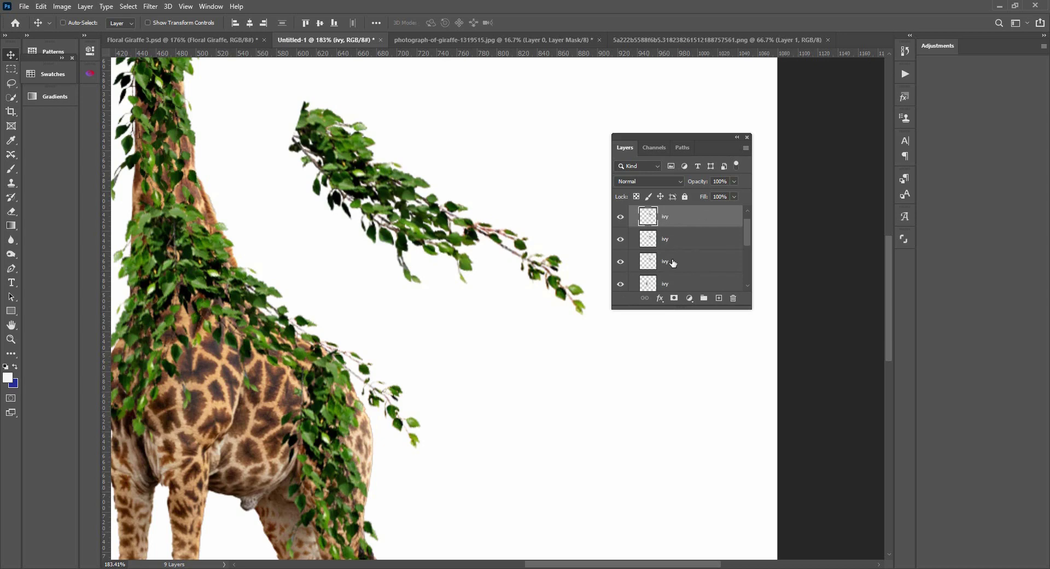
left_click(683, 267, "shift")
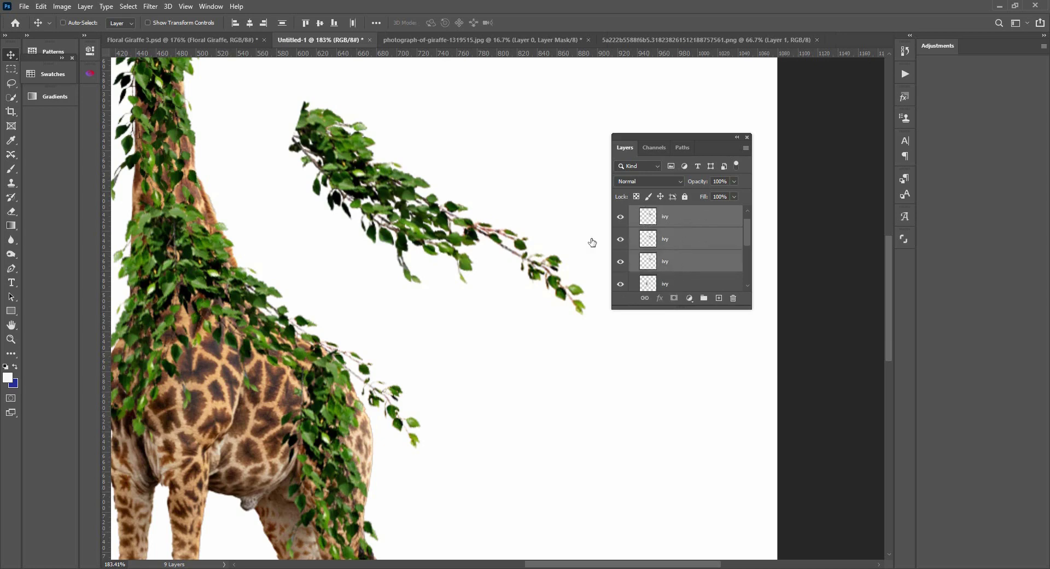
mouse_move(462, 162)
left_mouse_down()
mouse_move(445, 167)
mouse_move(471, 163)
left_mouse_up()
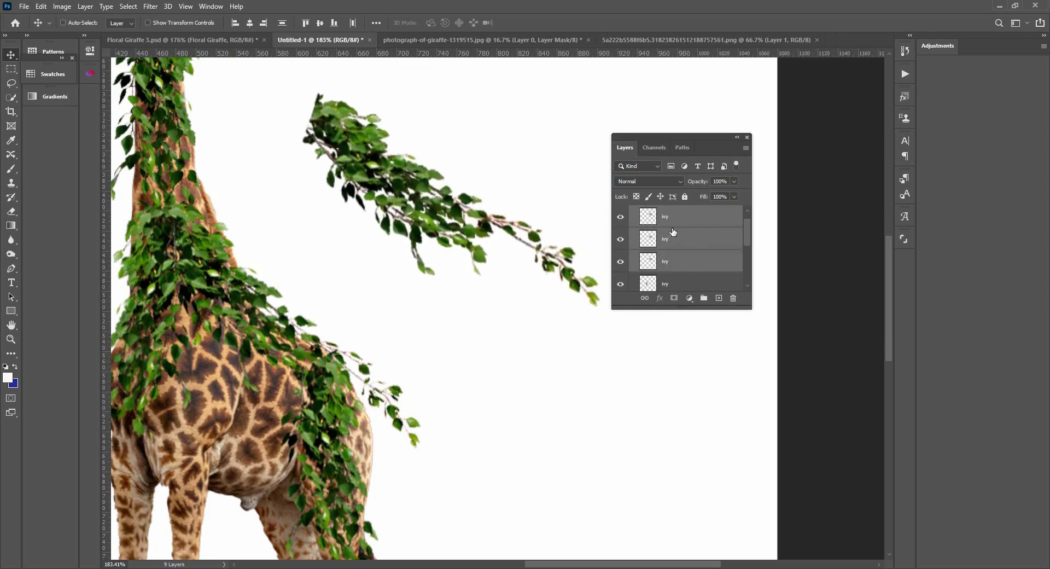
left_click(84, 6)
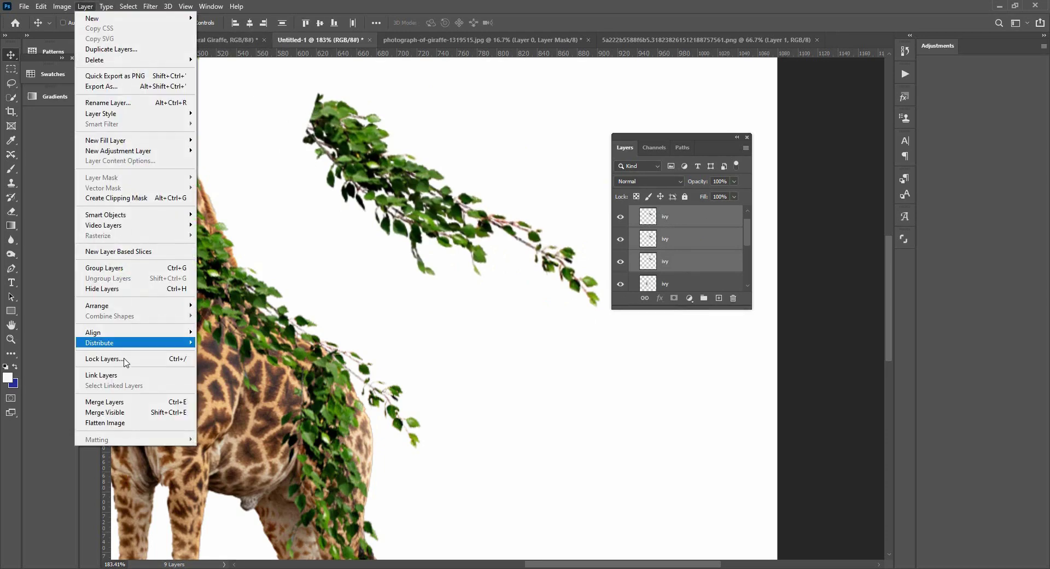
left_click(122, 403)
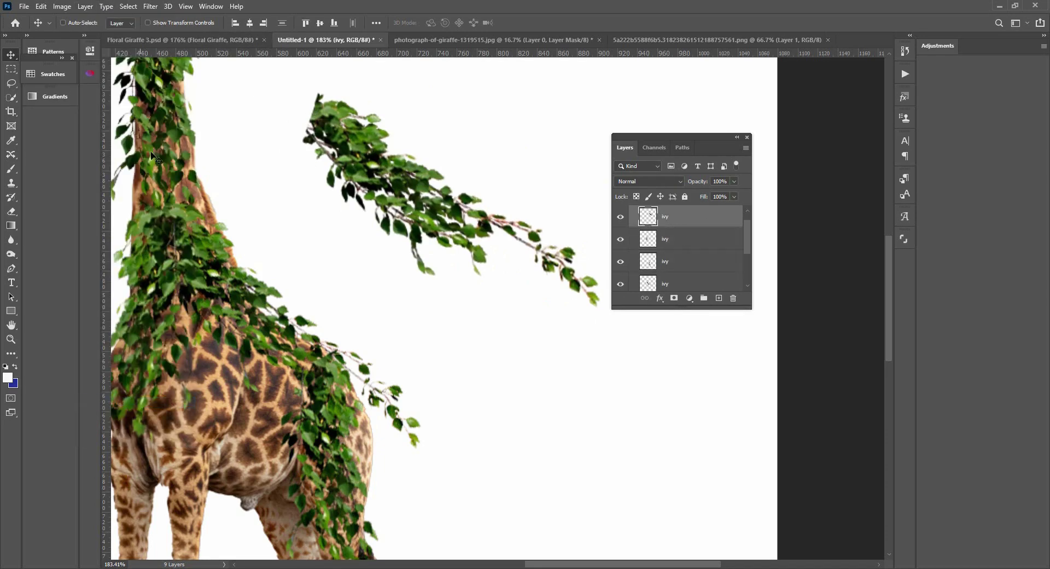
left_click_drag(481, 243, 429, 249)
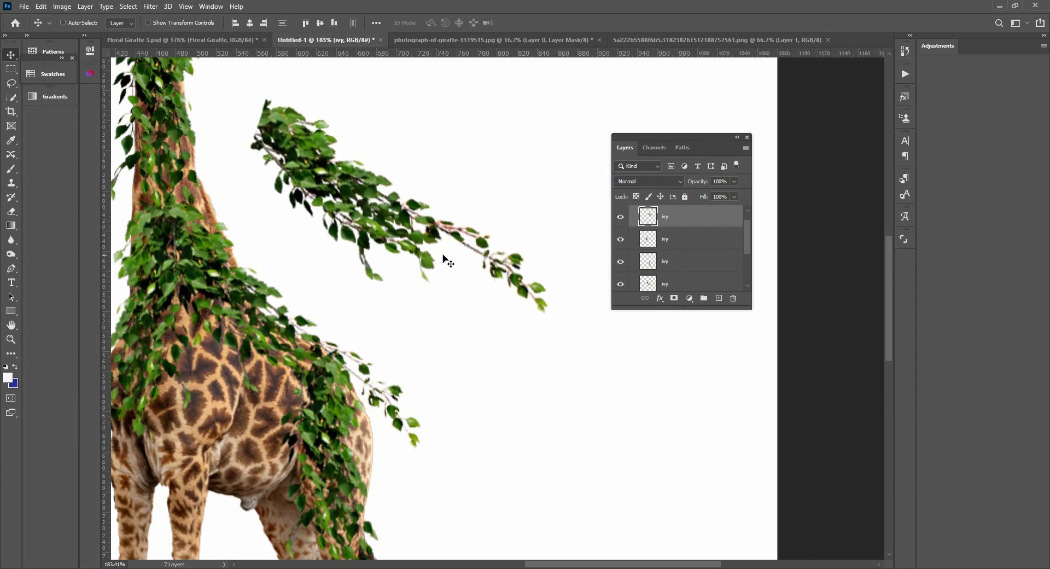
left_click(39, 6)
left_click(82, 226)
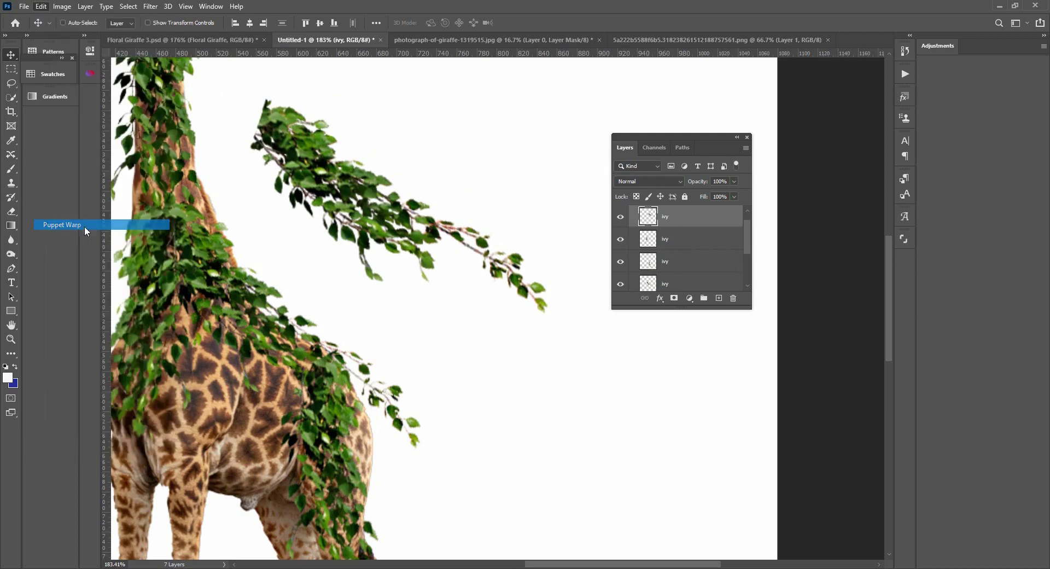
left_click(284, 132)
left_click(537, 295)
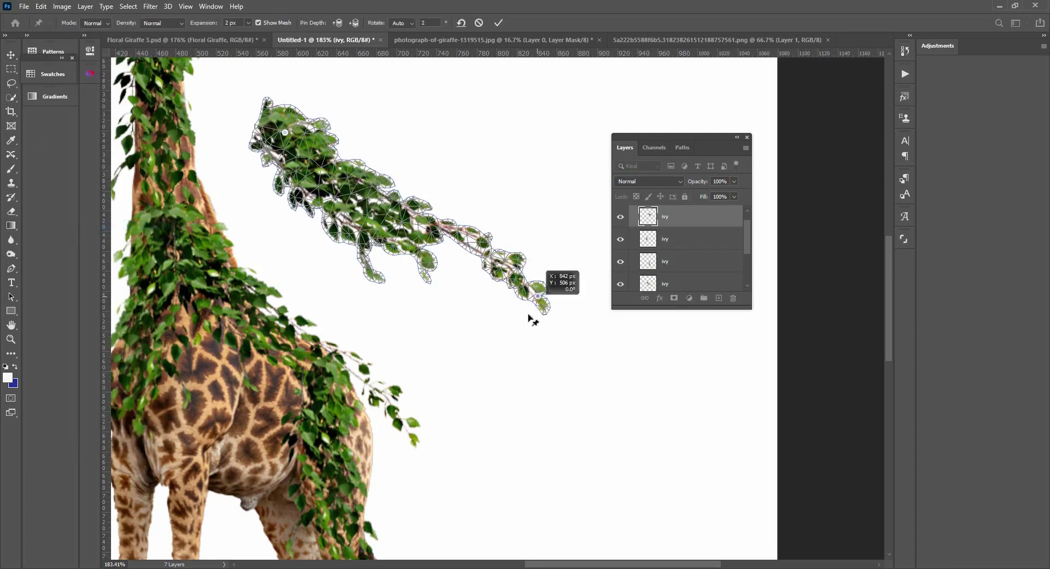
left_click_drag(538, 295, 499, 330)
left_click_drag(429, 253, 456, 197)
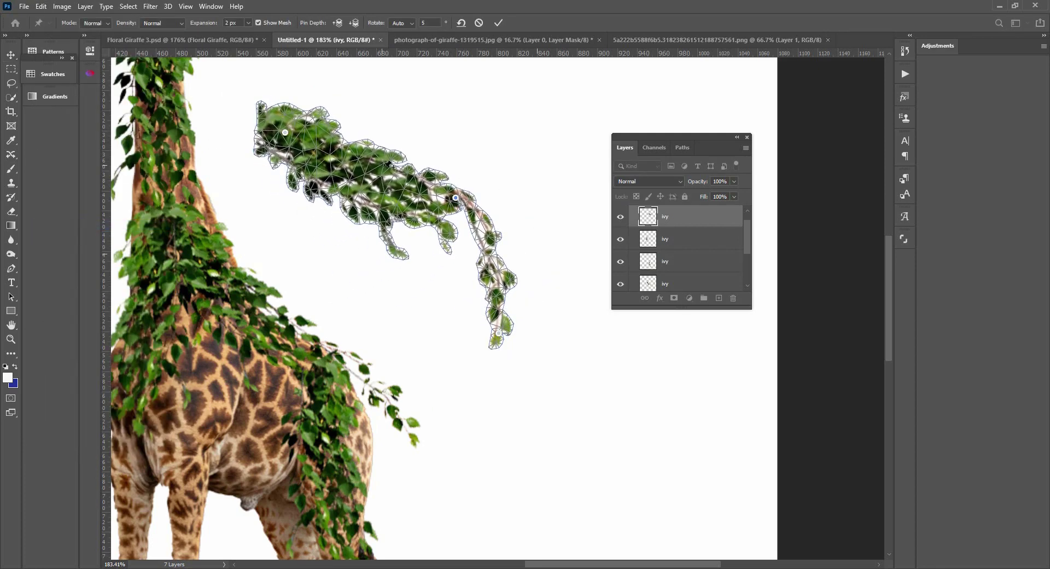
left_click_drag(389, 177, 369, 179)
left_click_drag(455, 198, 440, 221)
left_click(479, 23)
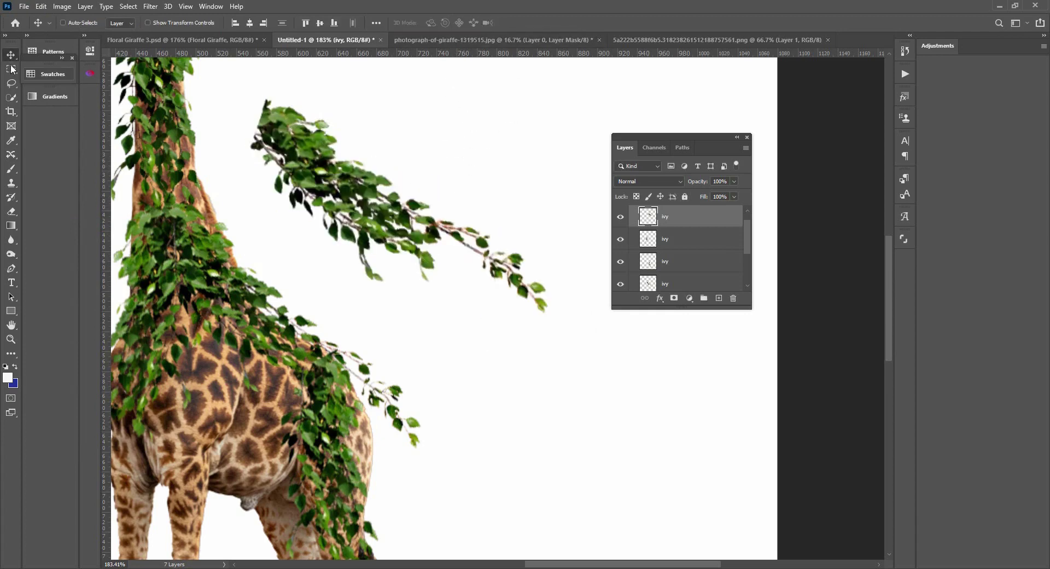
Step: Place the merged ivy strand diagonally over the giraffe's flank, running from the base of the neck to the rump
left_click_drag(335, 286, 235, 462)
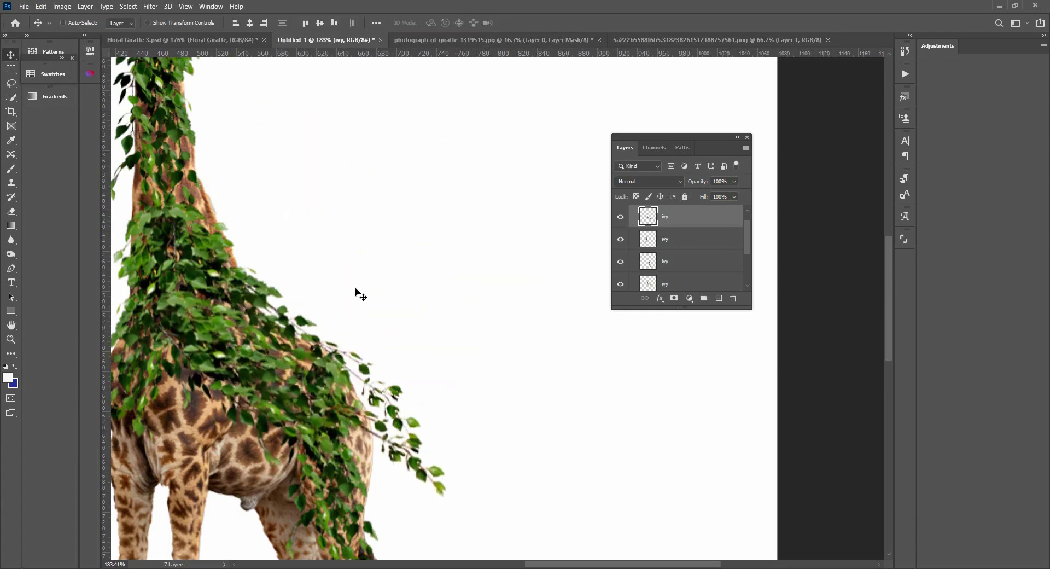
left_click(11, 324)
left_click_drag(213, 338, 399, 221)
left_click(11, 55)
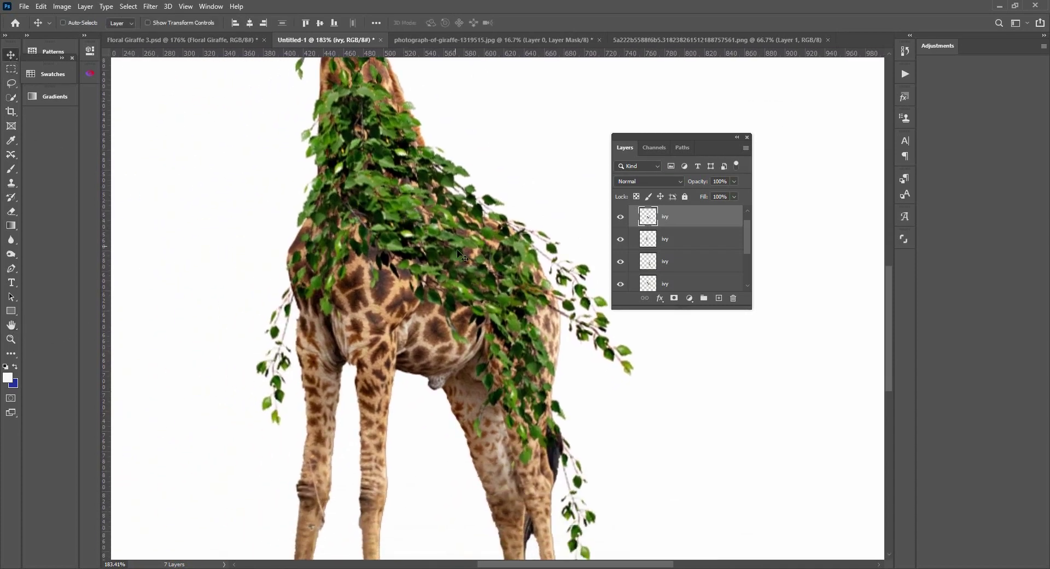
mouse_move(462, 254)
left_mouse_down()
mouse_move(520, 235)
mouse_move(475, 248)
left_mouse_up()
Step: Puppet Warp the flank ivy so its trailing end bends down along the rump and its middle drapes over the body
left_click(41, 6)
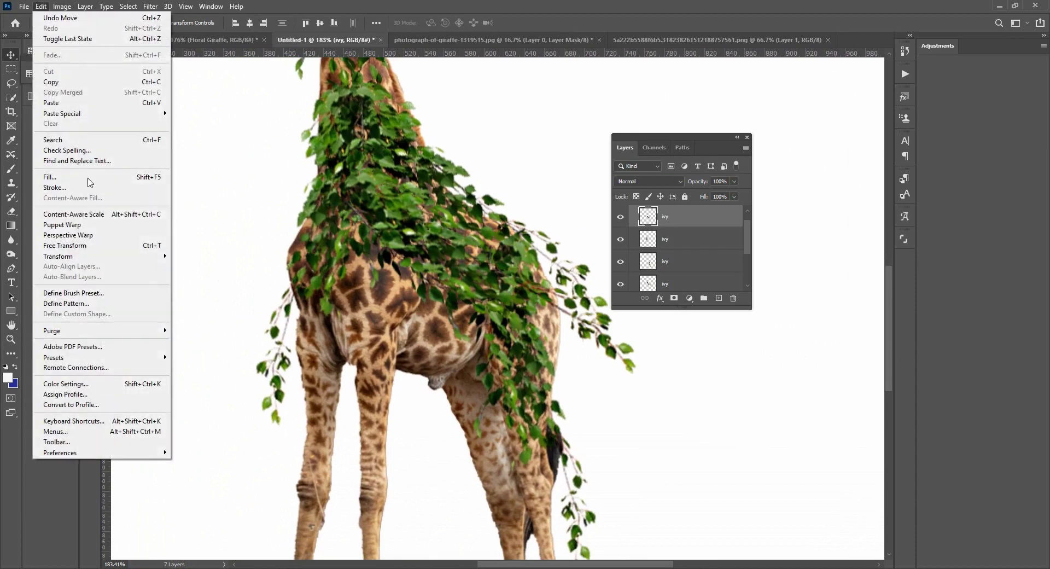
left_click(84, 224)
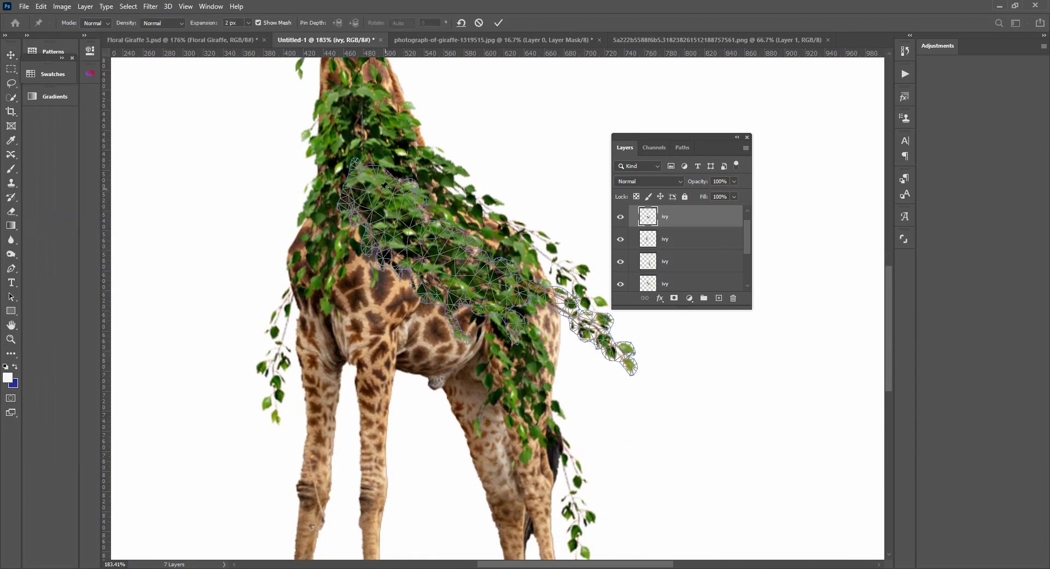
left_click(474, 270)
left_click_drag(623, 361, 575, 394)
left_click_drag(435, 248, 418, 257)
left_click(498, 23)
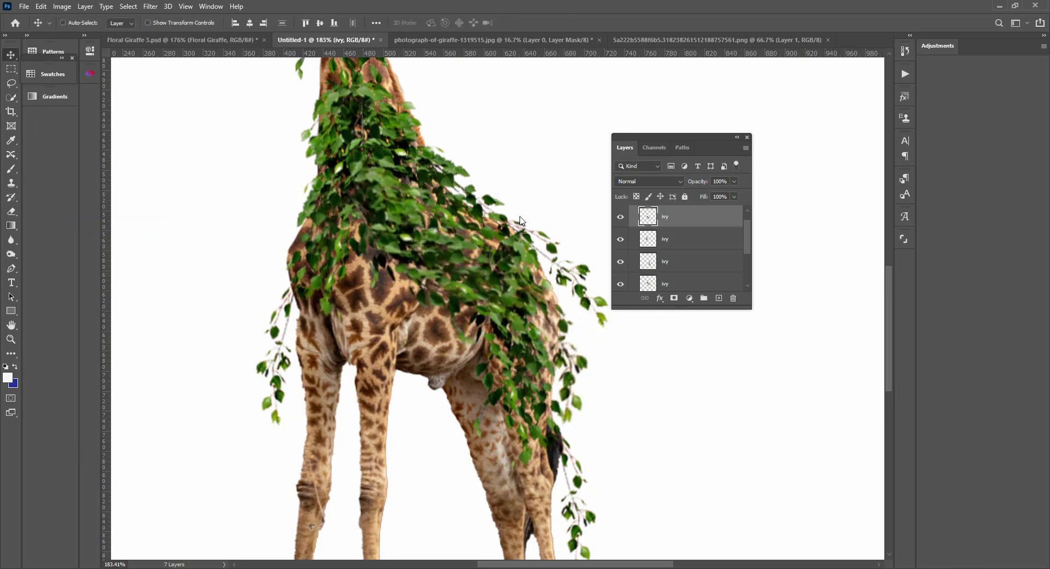
left_click_drag(503, 299, 466, 260)
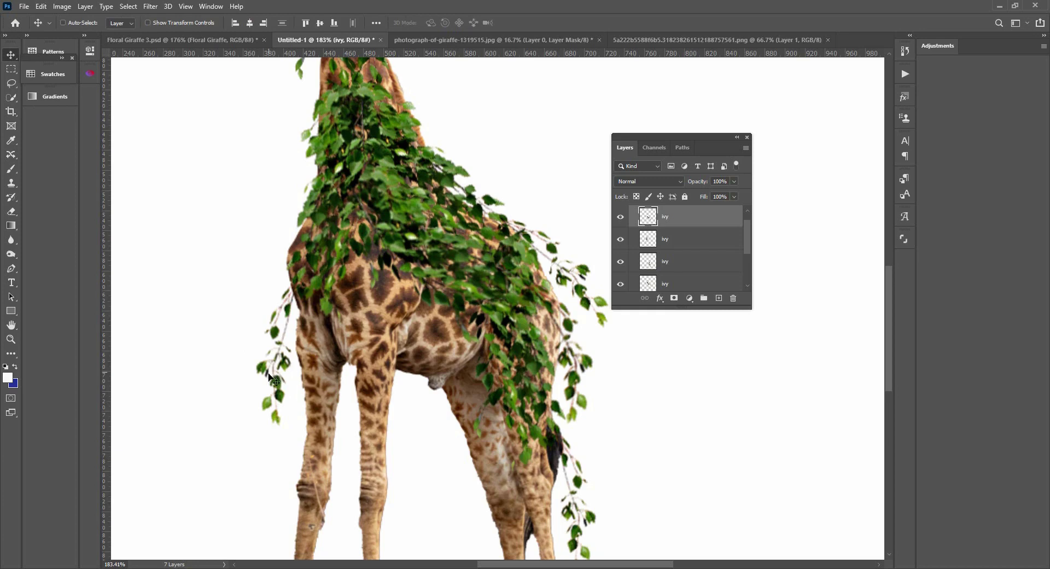
Step: Duplicate the chest ivy layer twice and merge the three stacked copies into one denser ivy layer
left_click(280, 387)
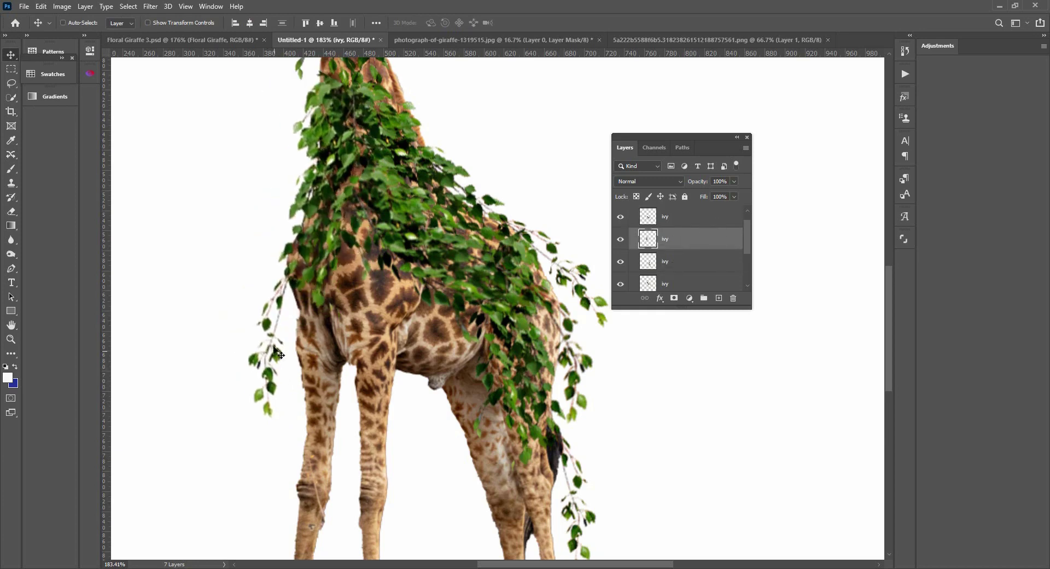
left_click_drag(668, 238, 716, 298)
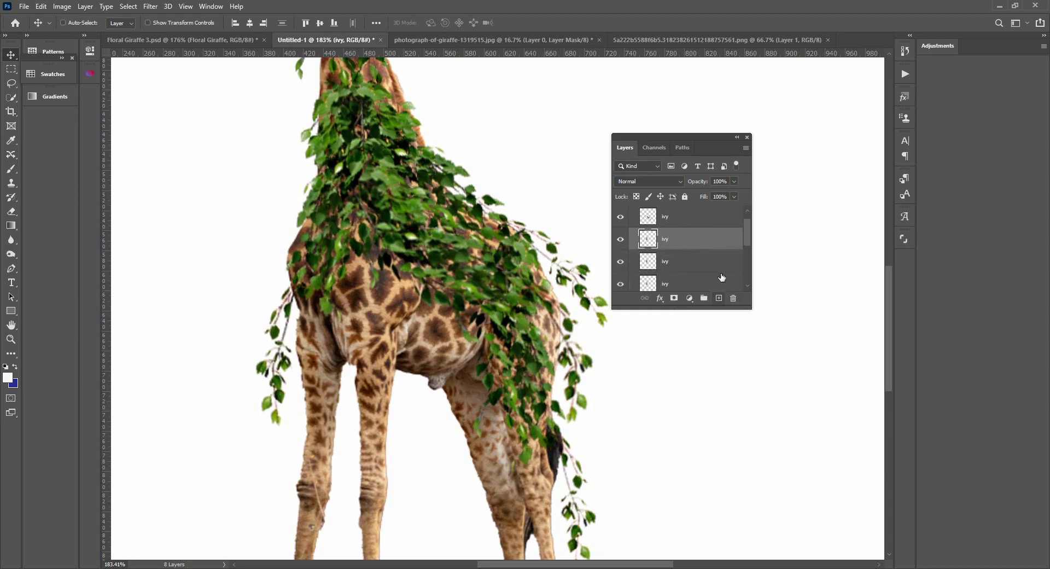
left_click(688, 283, "shift")
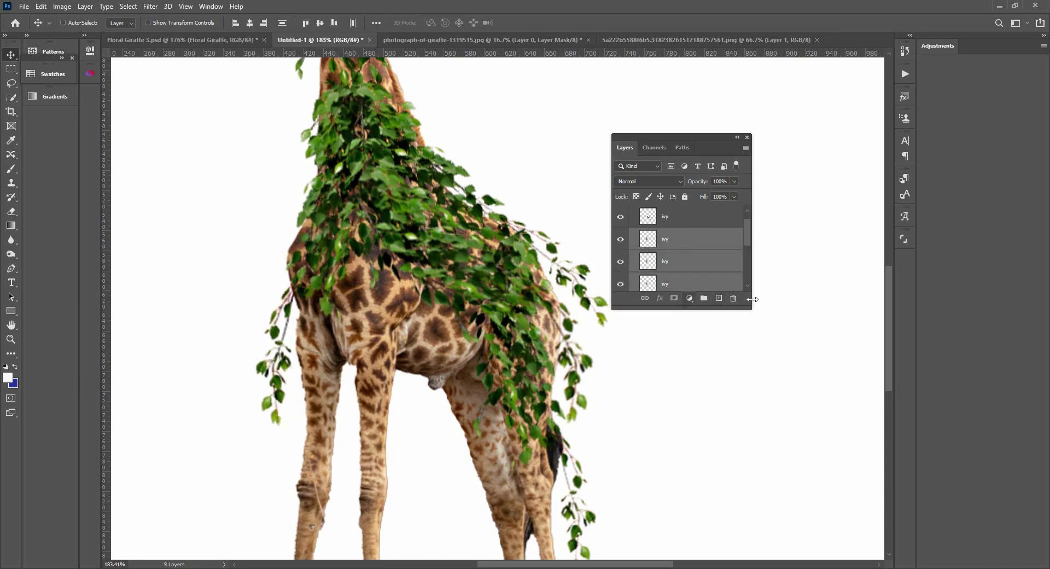
left_click_drag(724, 307, 723, 358)
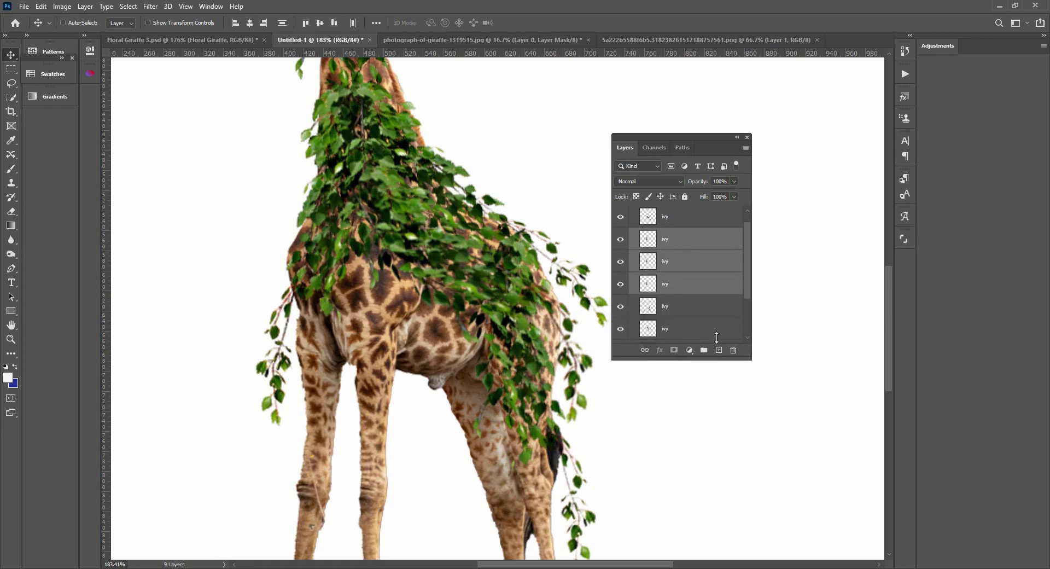
left_click(83, 7)
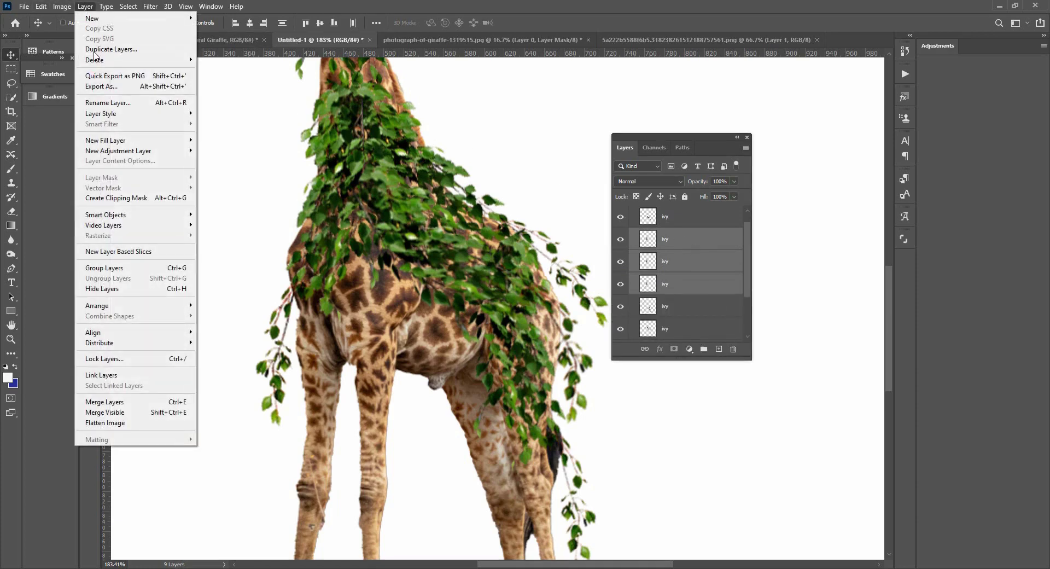
left_click(121, 402)
key("ctrl")
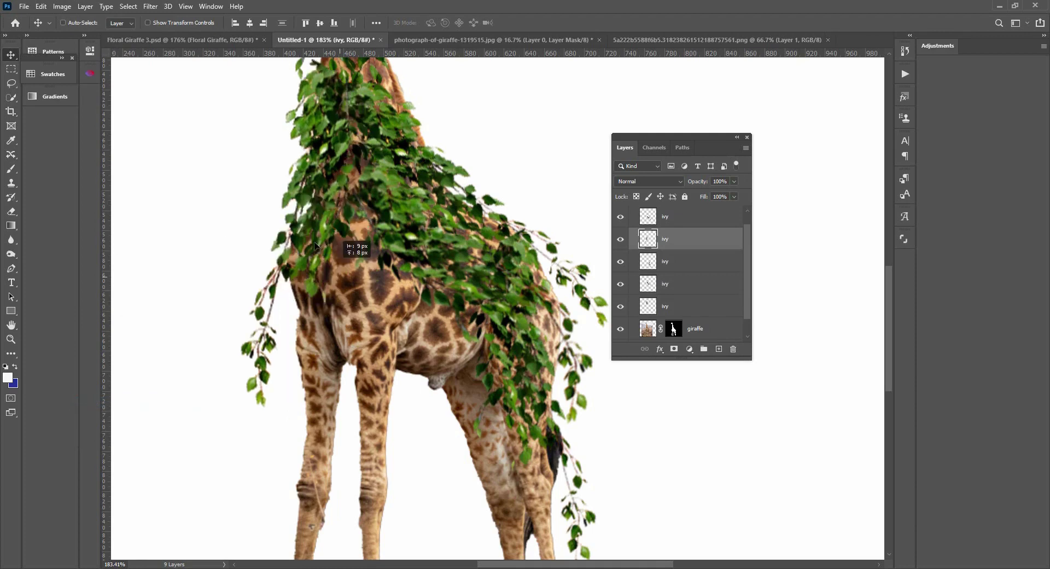
Step: Puppet Warp the chest ivy so its hanging strand curves in toward the giraffe's front leg
left_click(41, 7)
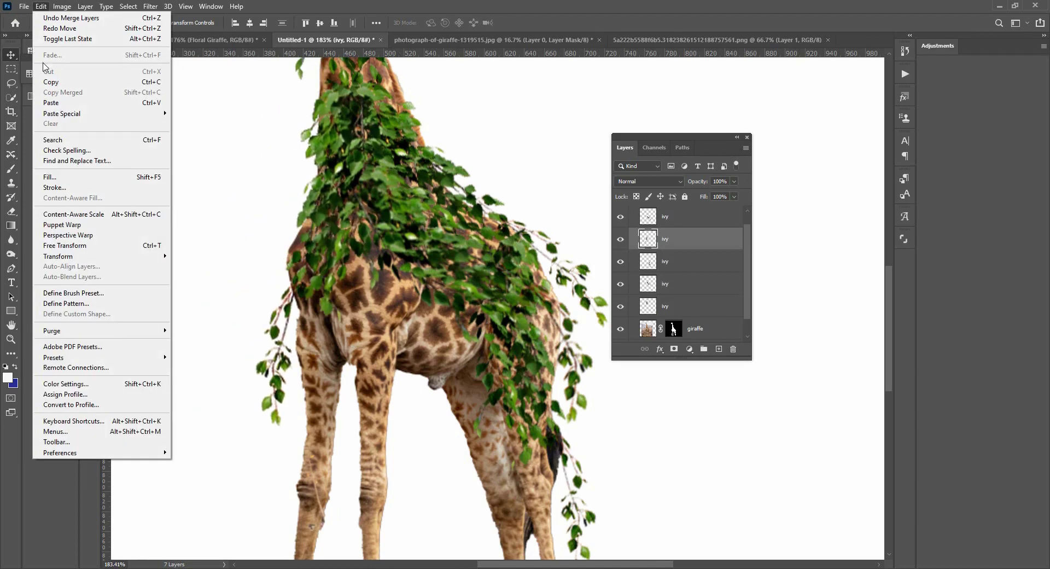
left_click(57, 224)
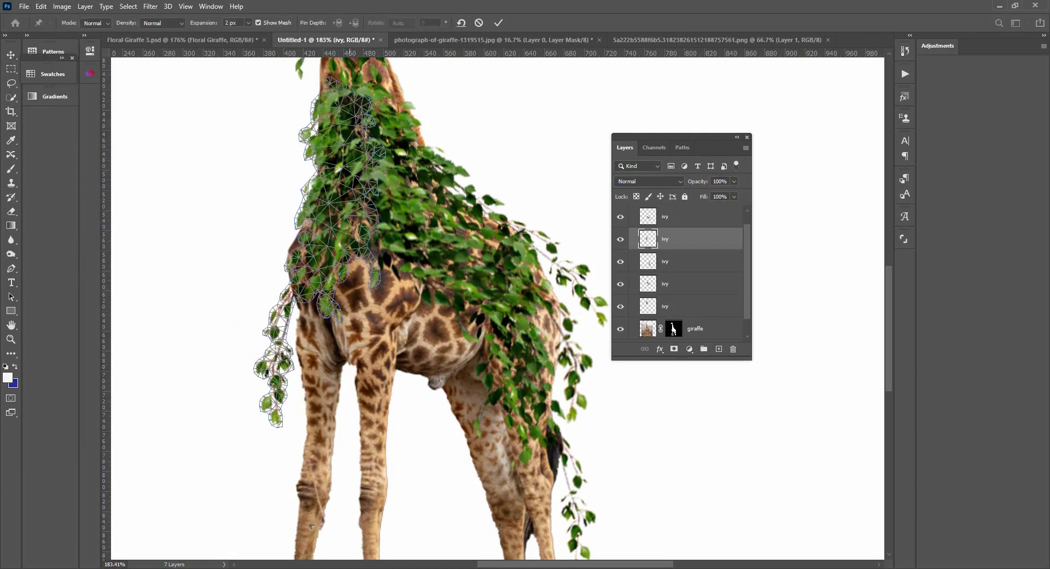
left_click(358, 127)
left_click_drag(335, 261, 338, 263)
left_click(283, 404)
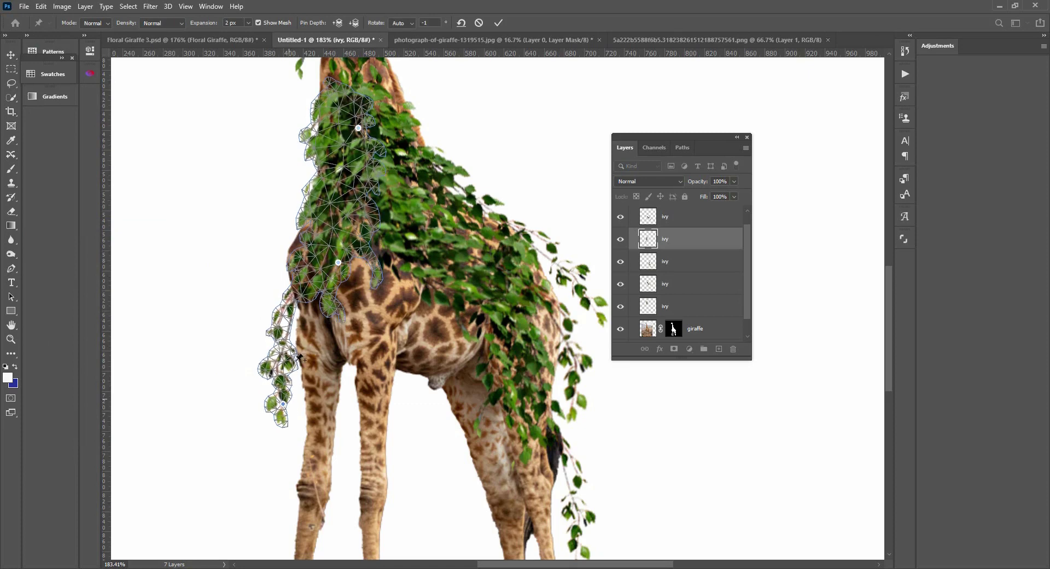
left_click_drag(308, 294, 290, 290)
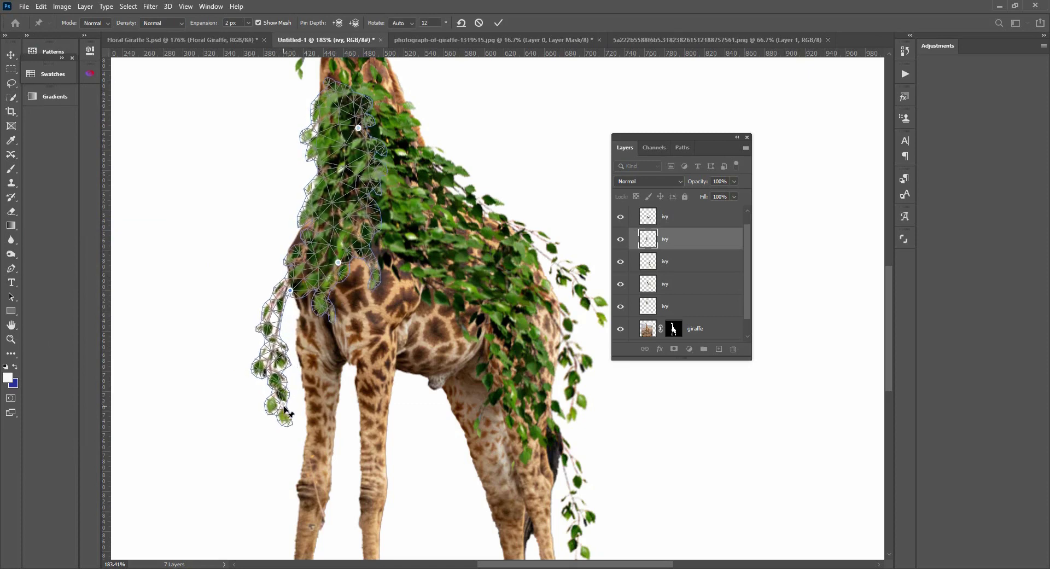
left_click_drag(284, 408, 312, 400)
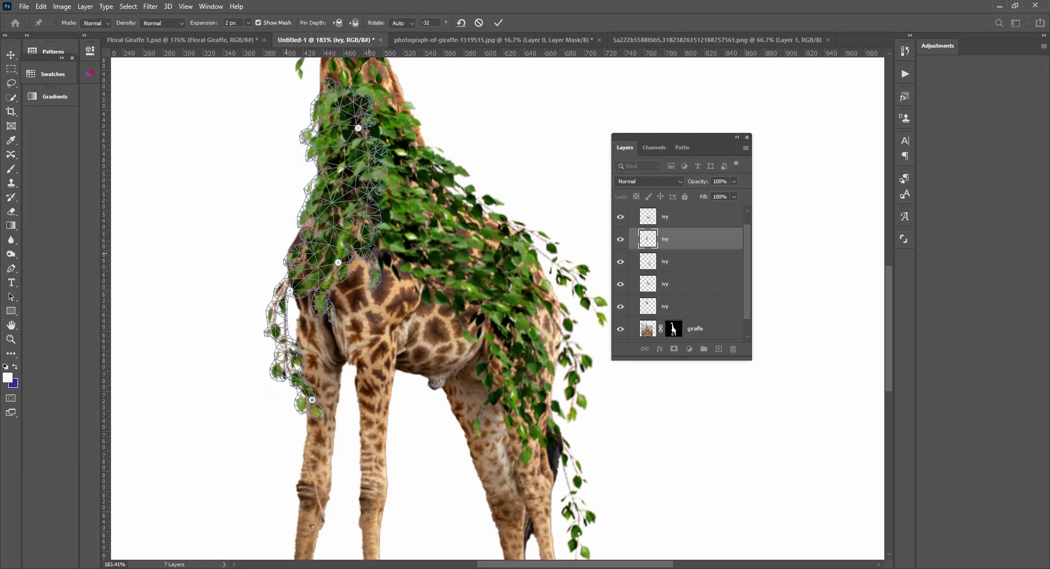
key("Return")
Step: Open the sunflower photo person-holding-yellow-sunflower-1624076.jpg as a separate document
key("z")
scroll(434, 293, "down", 5)
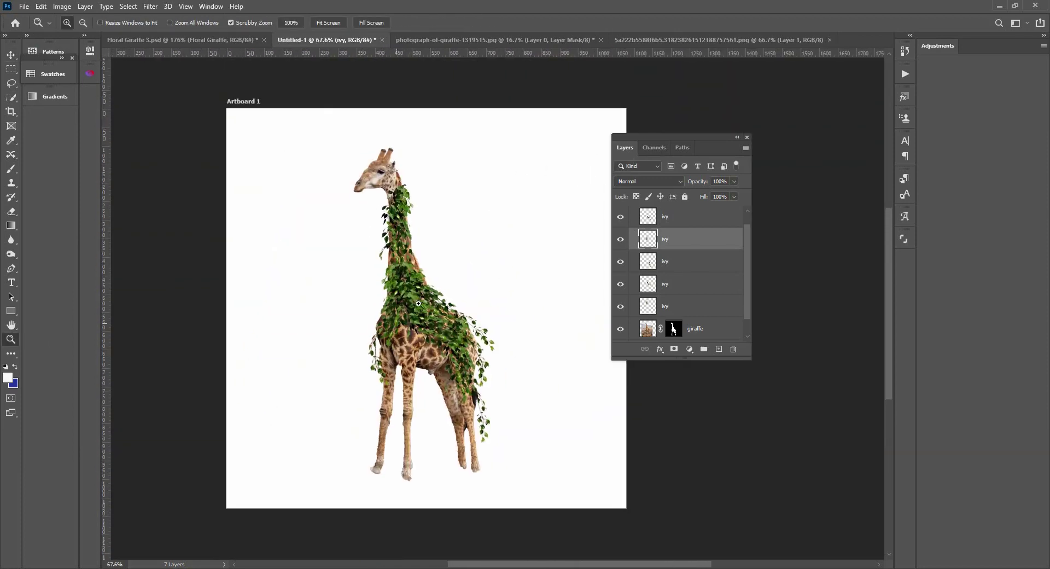
left_click_drag(418, 303, 466, 286)
scroll(464, 179, "down", 4)
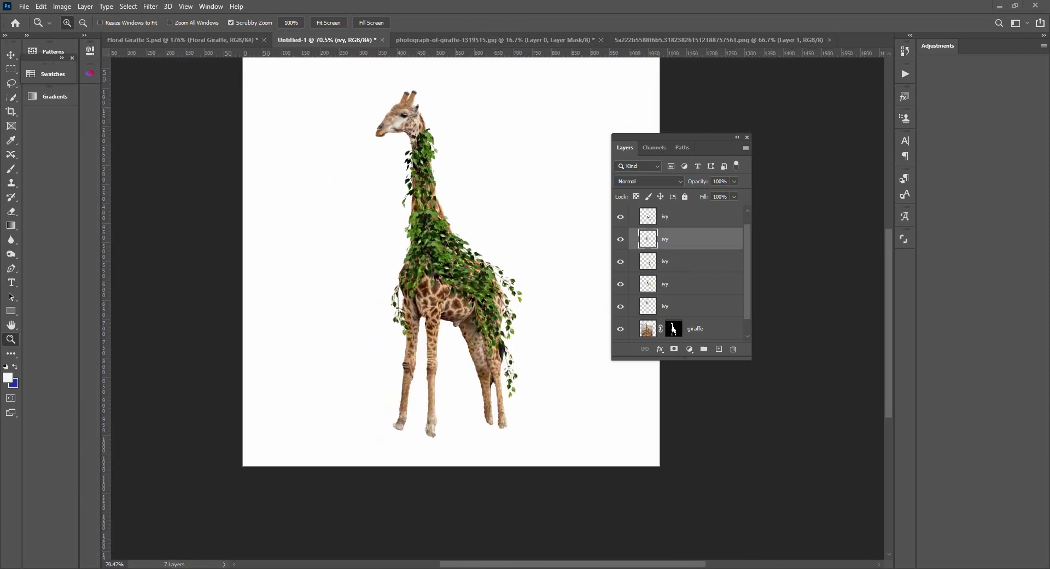
left_click_drag(540, 45, 544, 8)
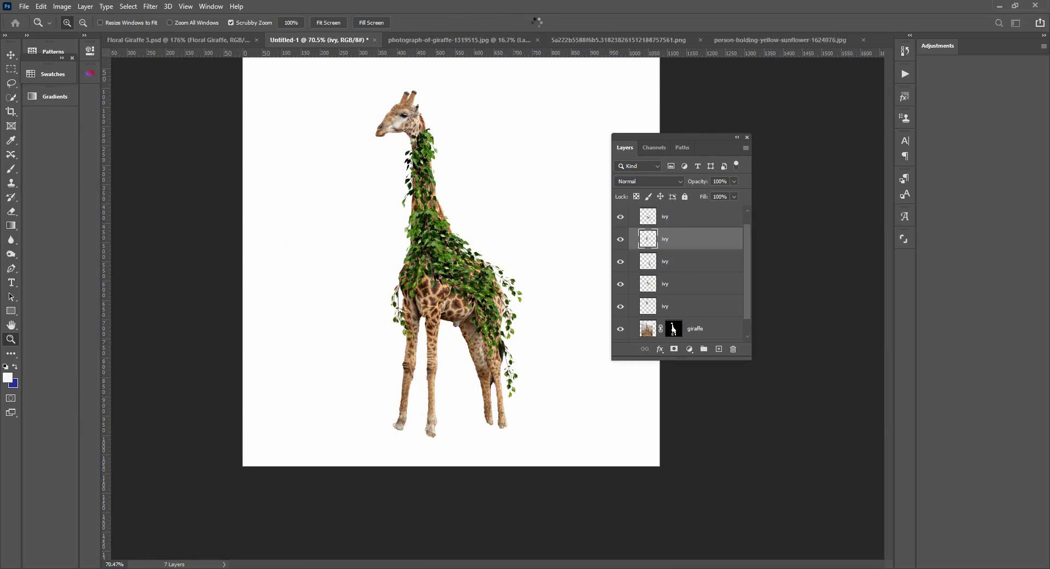
scroll(520, 217, "up", 3)
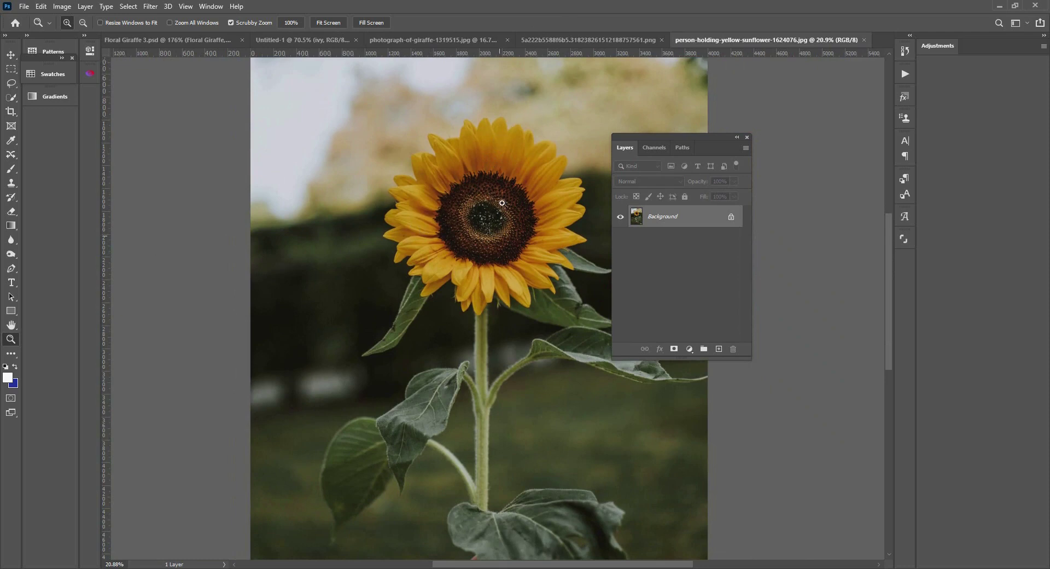
left_click(128, 6)
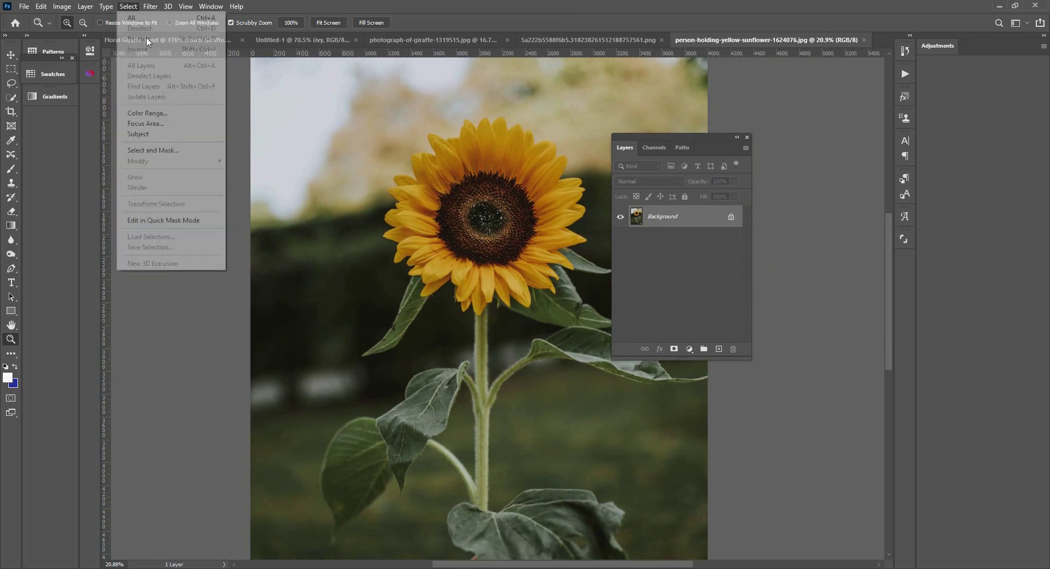
left_click(156, 136)
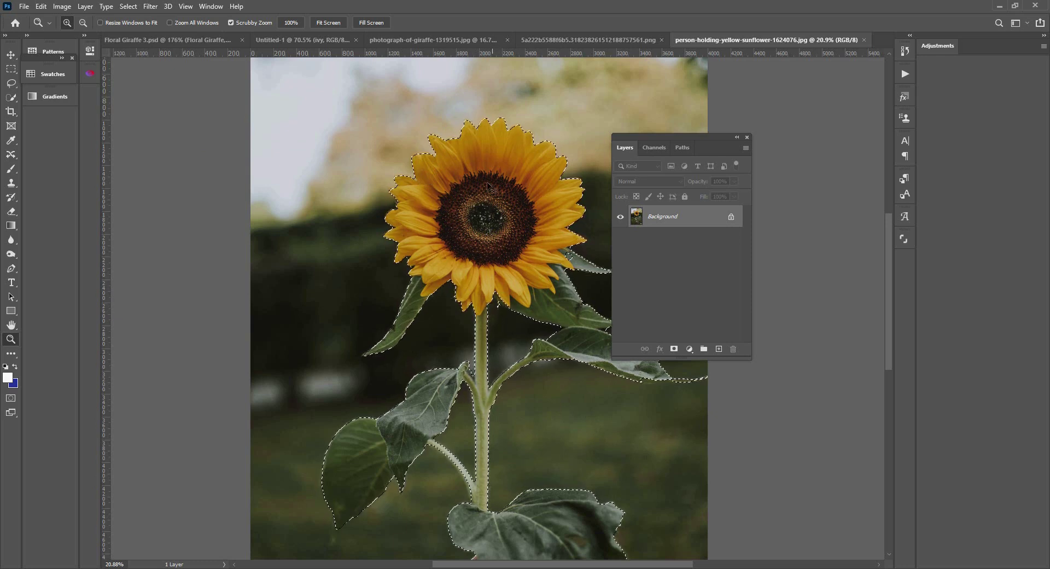
key("ctrl+d")
Step: Select only the sunflower head, without stem or leaves, using the Quick Selection tool
left_click(10, 98)
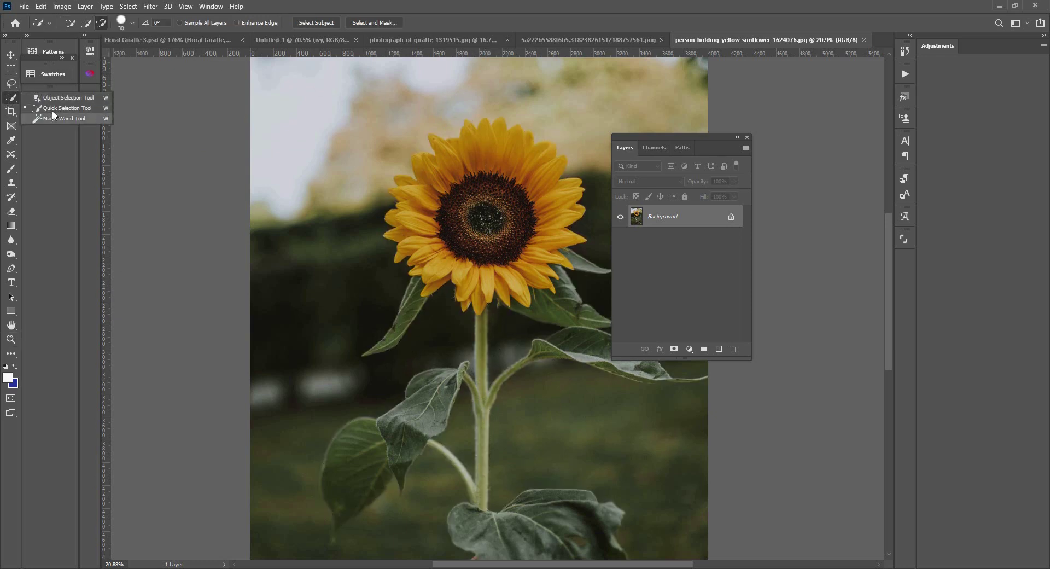
left_click(50, 109)
left_click_drag(468, 151, 487, 286)
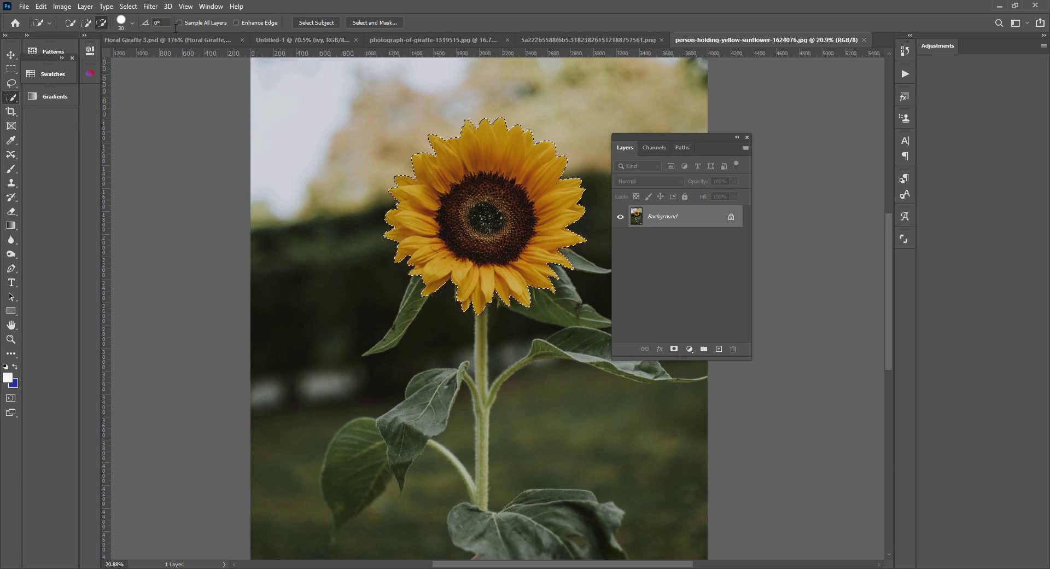
Step: Preview the sunflower selection in Select and Mask with the On Black view at 100% opacity
left_click(372, 23)
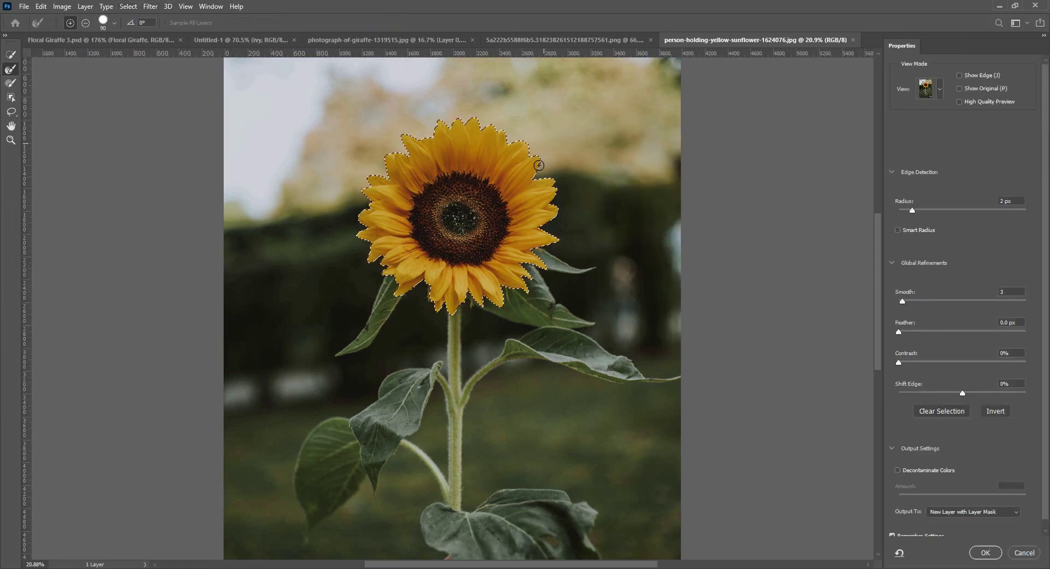
left_click(940, 89)
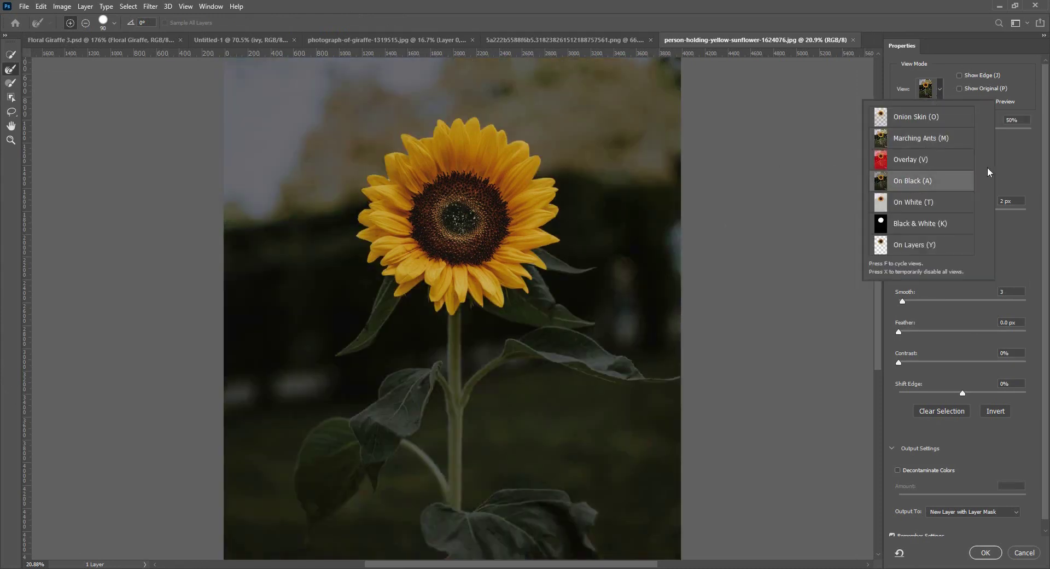
left_click(987, 170)
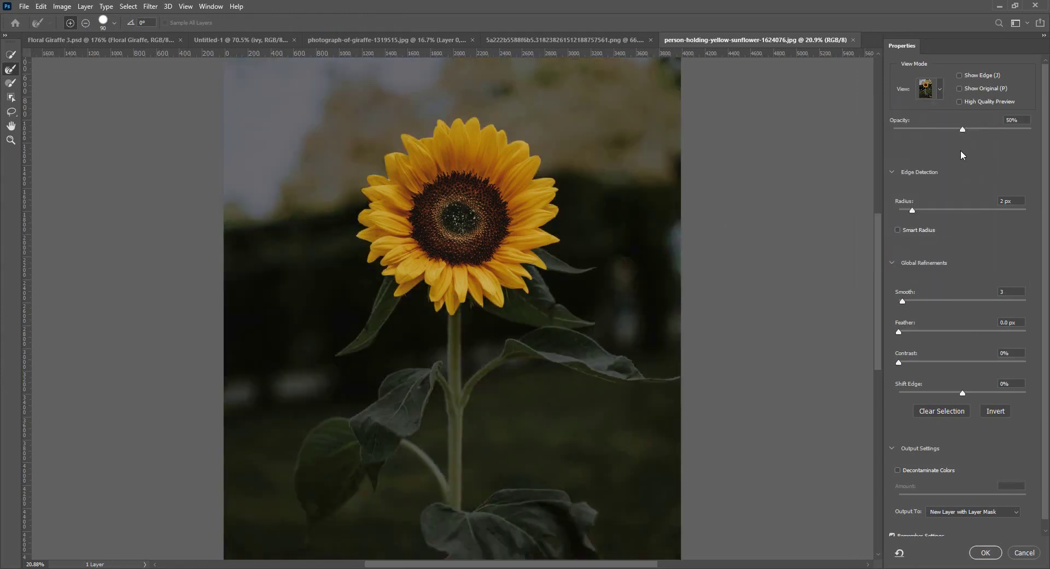
left_click_drag(1007, 129, 1040, 128)
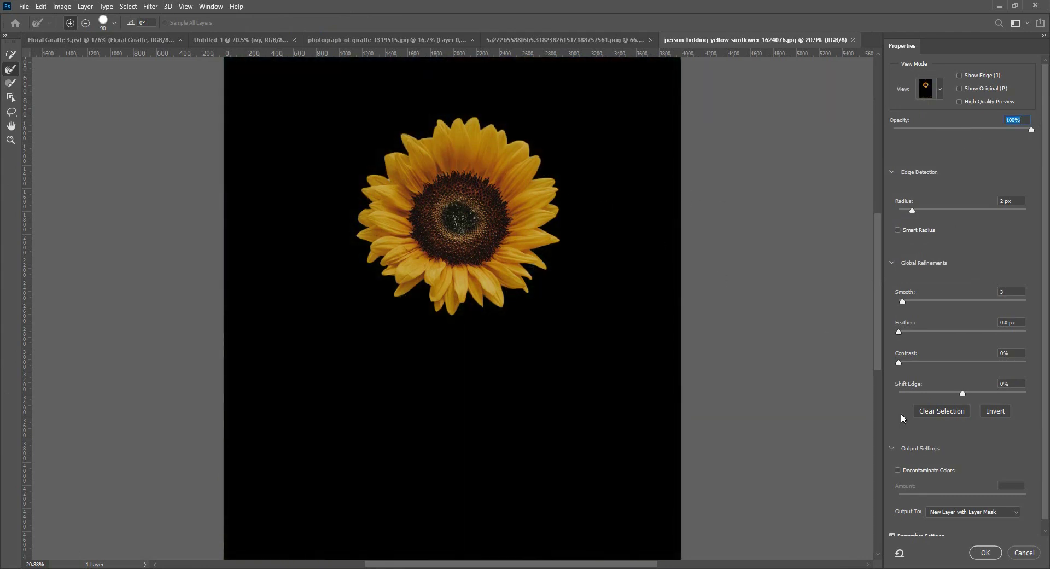
Step: Output the sunflower selection as a layer mask on the photo layer
left_click_drag(1047, 458, 1041, 504)
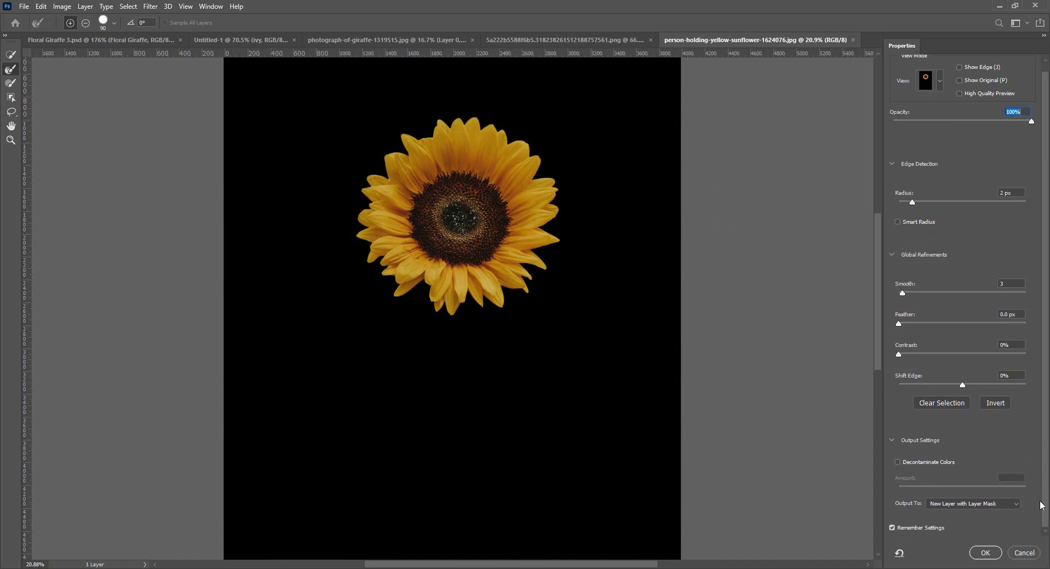
left_click(972, 503)
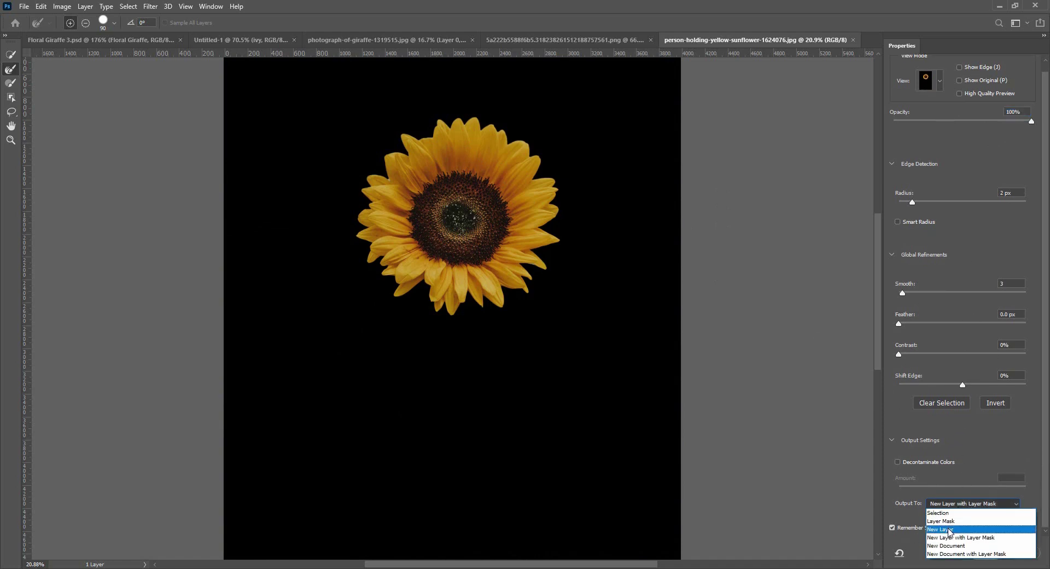
left_click(951, 523)
left_click(986, 553)
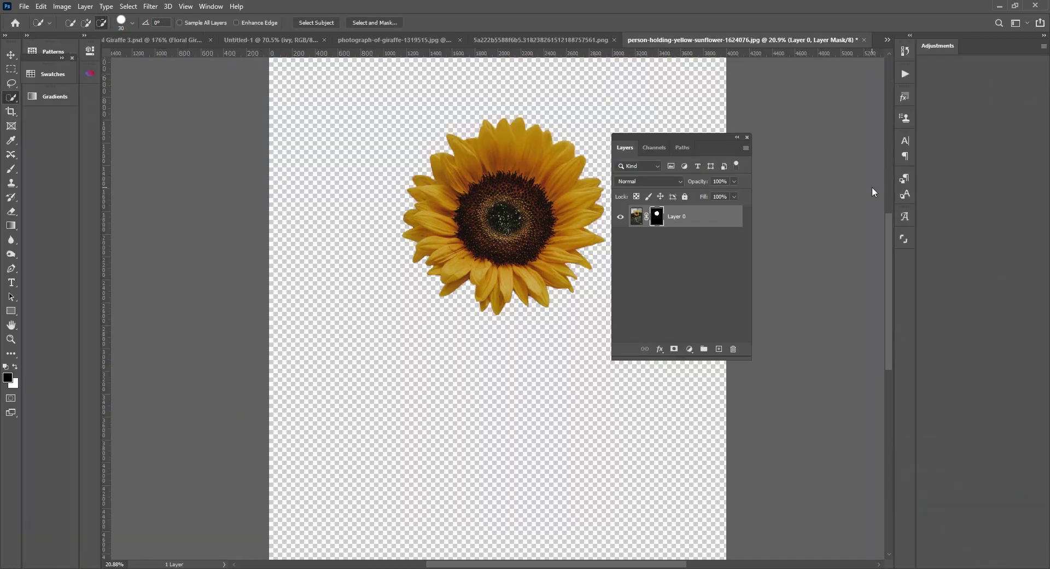
Step: Apply the layer mask to the cut-out flower and rename its layer sunflower
right_click(656, 222)
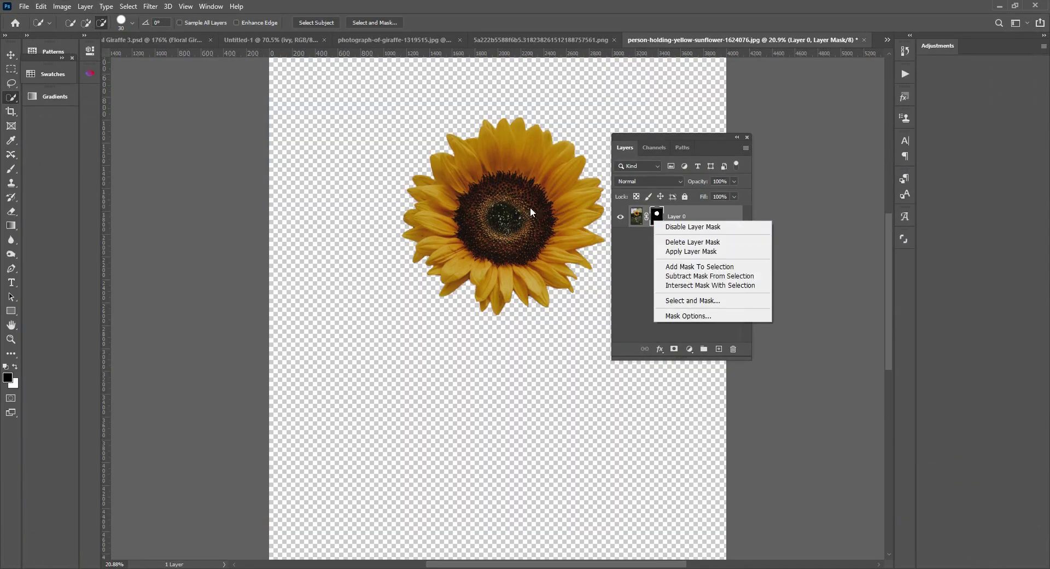
left_click(693, 252)
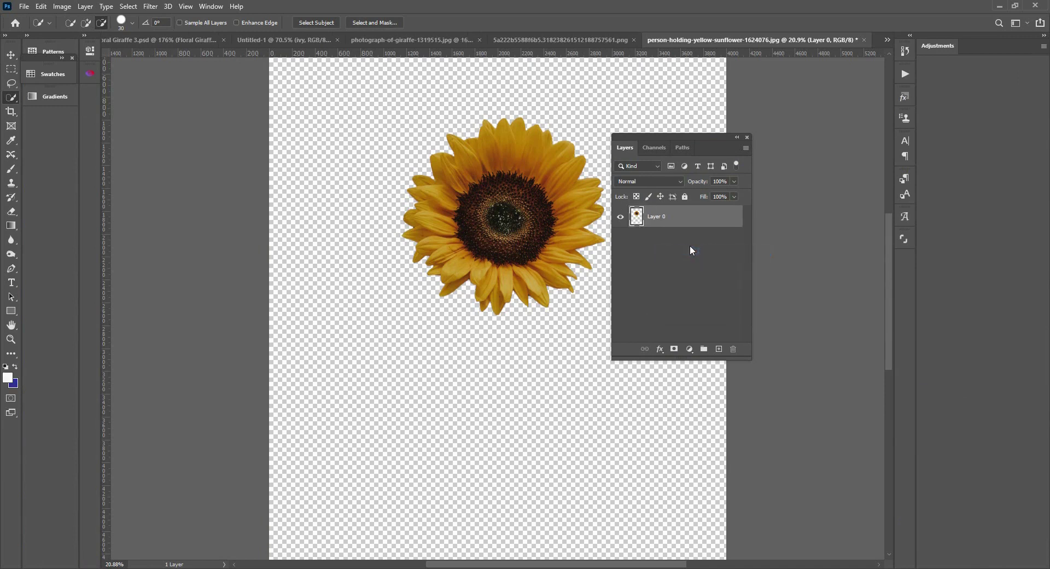
double_click(661, 219)
key("Return")
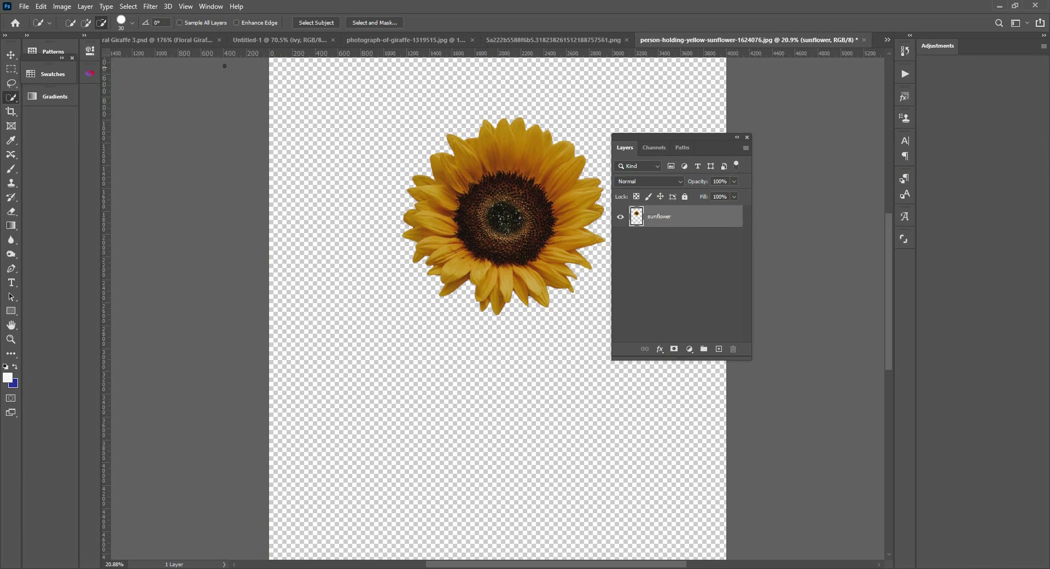
Step: Move the cut-out sunflower into the Untitled-1 giraffe document and place its layer above all ivy layers in Artboard 1
left_click(11, 56)
left_click_drag(509, 207, 425, 246)
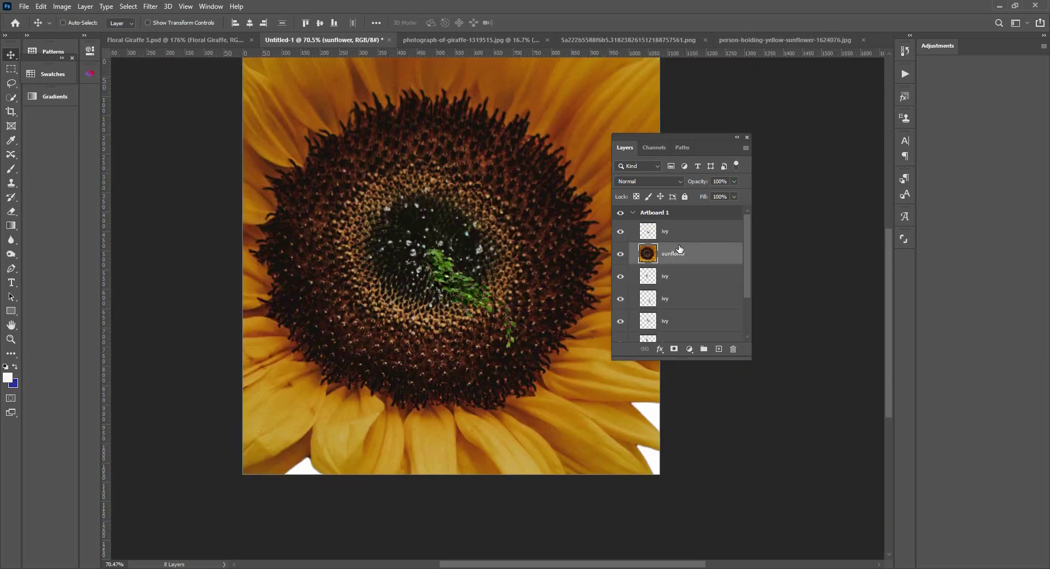
left_click_drag(675, 237, 677, 226)
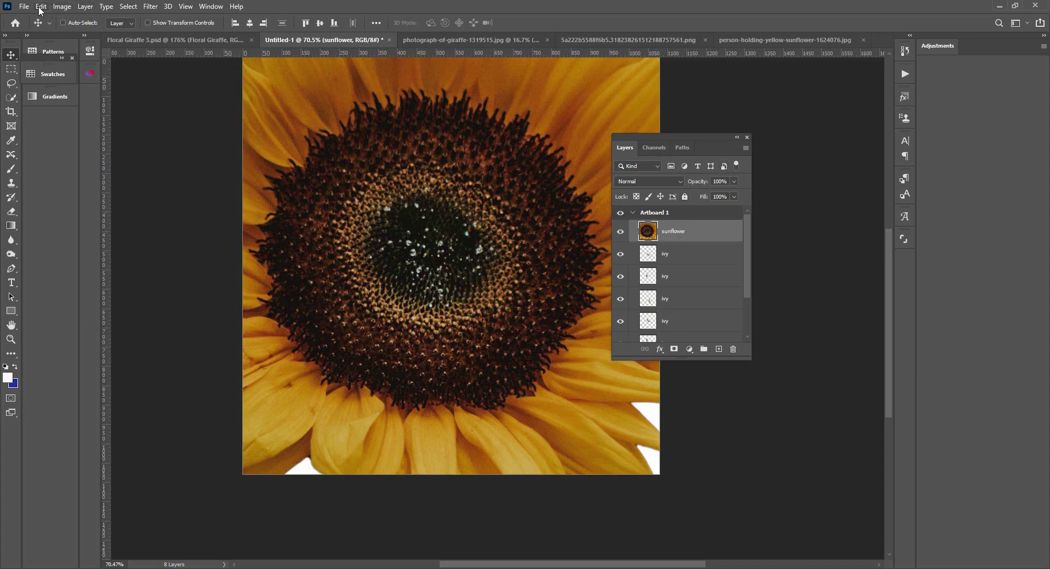
Step: Free Transform the sunflower to about 8% scale, rotate it about 20 degrees, and place it at the base of the giraffe's neck
left_click(41, 6)
left_click(66, 247)
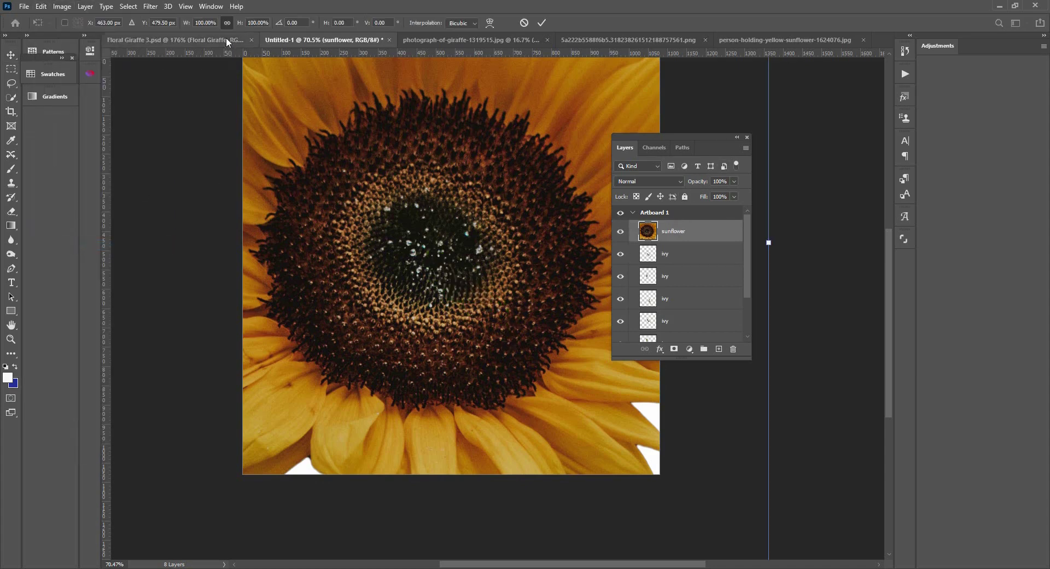
left_click_drag(186, 26, 136, 31)
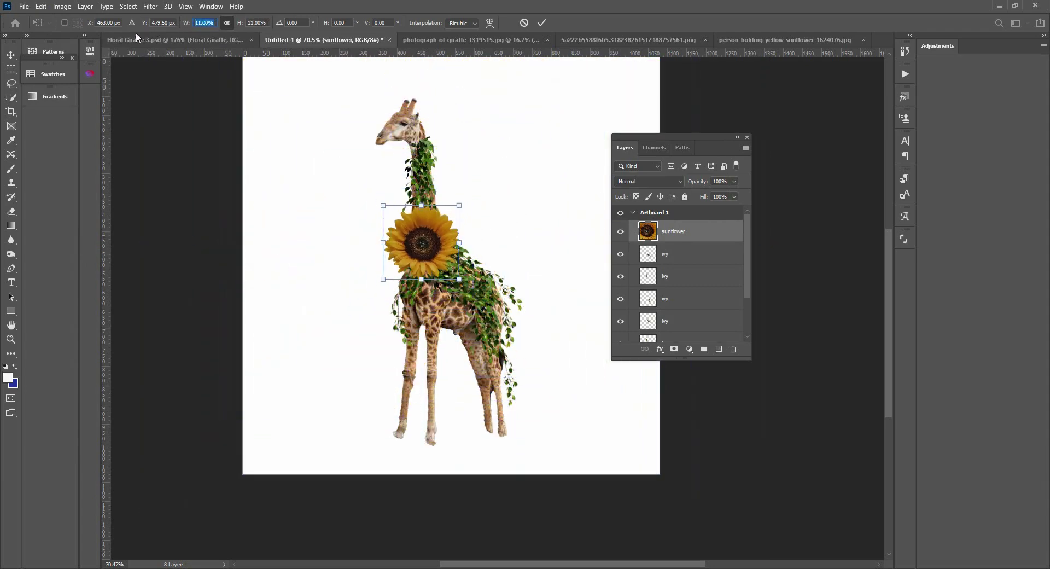
left_click_drag(443, 228, 464, 247)
left_click_drag(415, 193, 382, 306)
left_click_drag(418, 273, 429, 276)
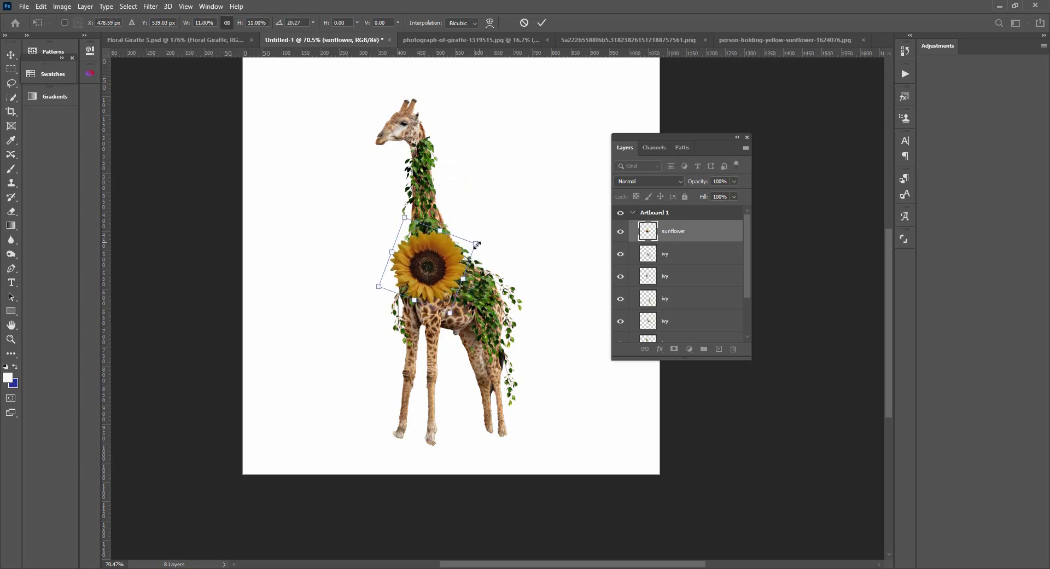
left_click_drag(486, 240, 436, 254)
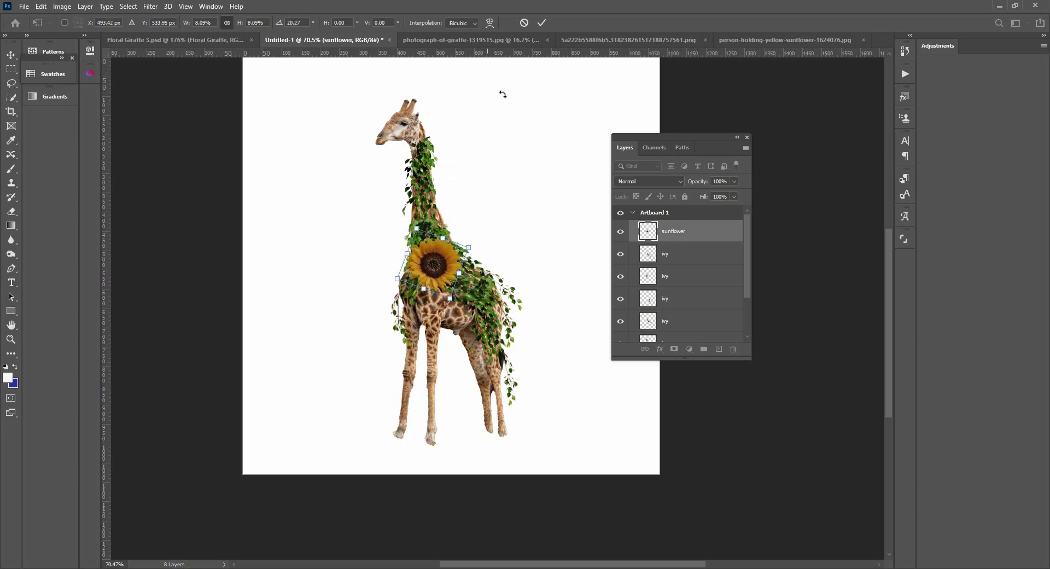
key("Return")
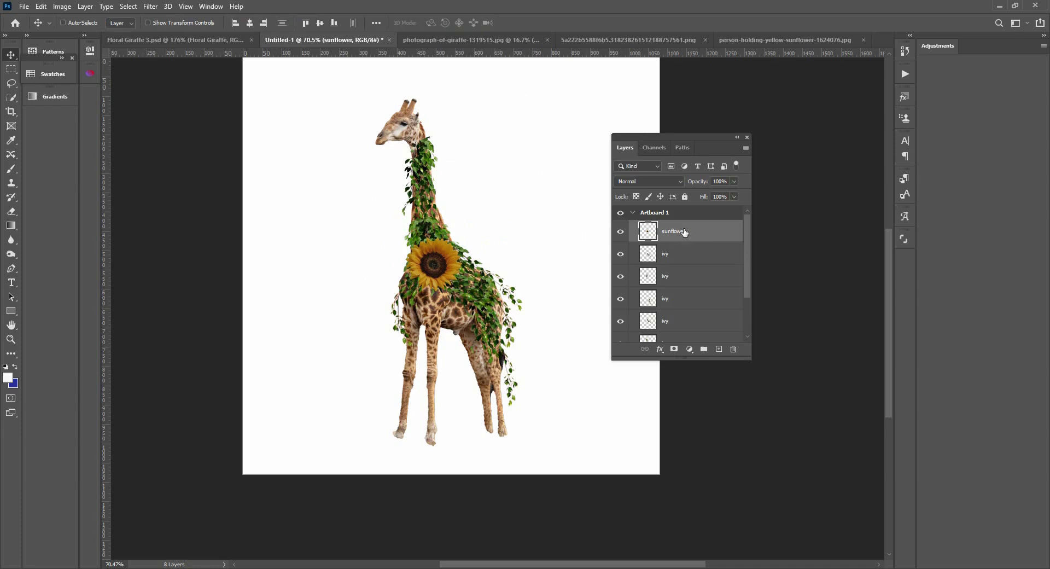
Step: Duplicate the sunflower layer, move the copy up onto the giraffe's neck, and scale it down to about half size
left_click_drag(684, 232, 718, 348)
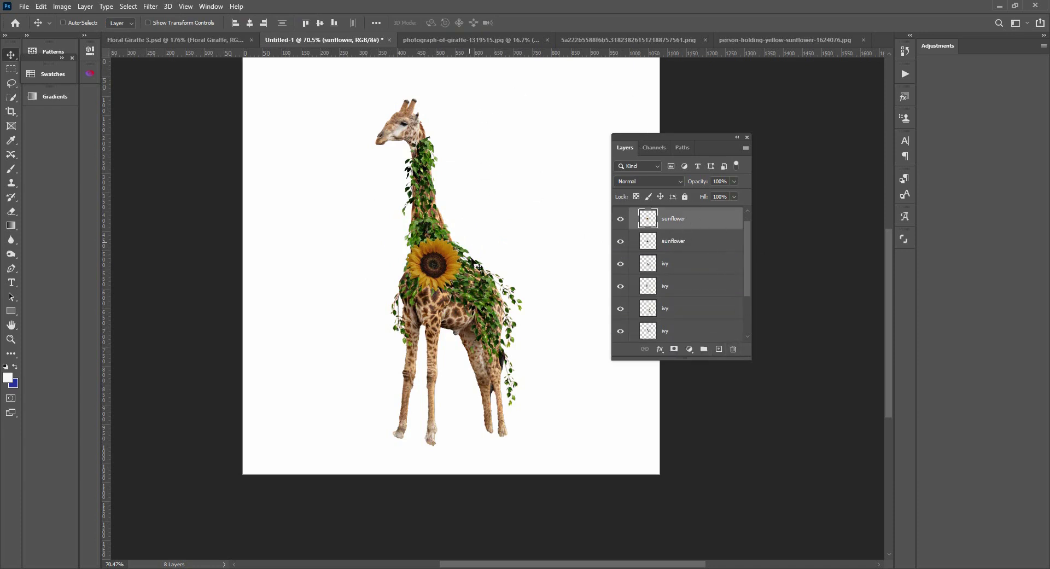
left_click_drag(439, 273, 425, 188)
left_click(41, 7)
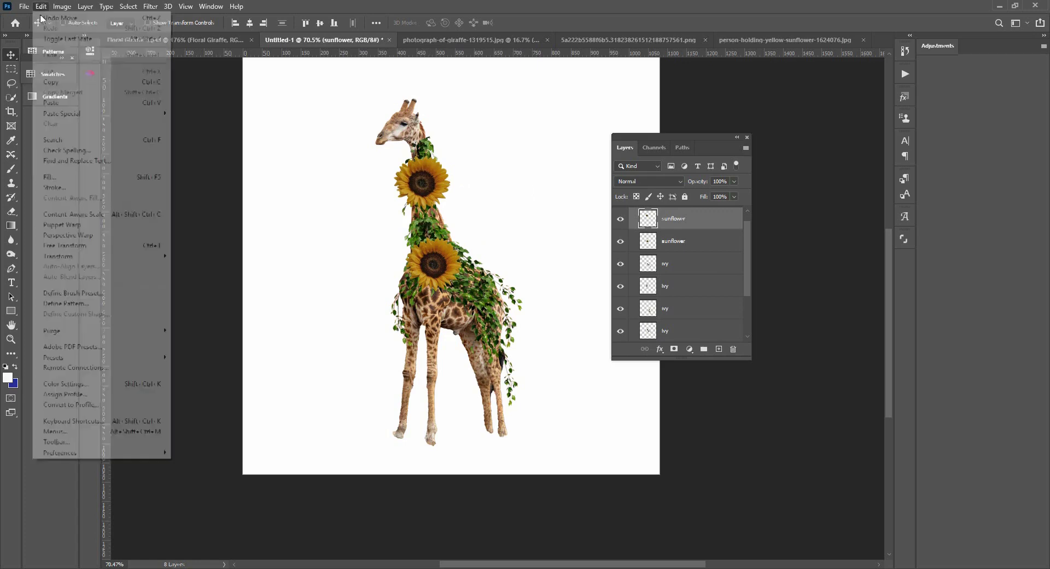
left_click(88, 245)
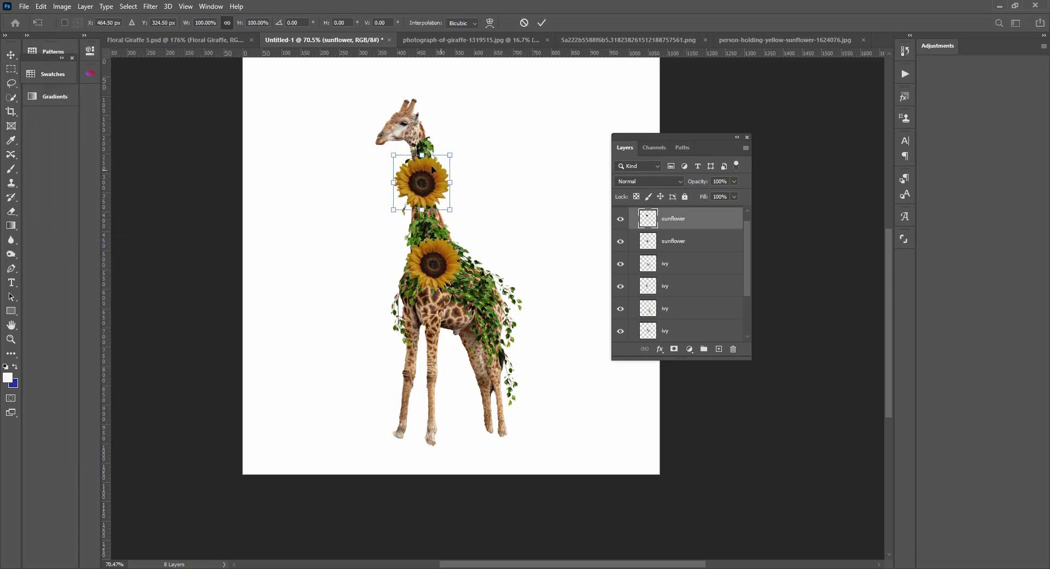
left_click_drag(390, 157, 424, 179)
left_click(541, 23)
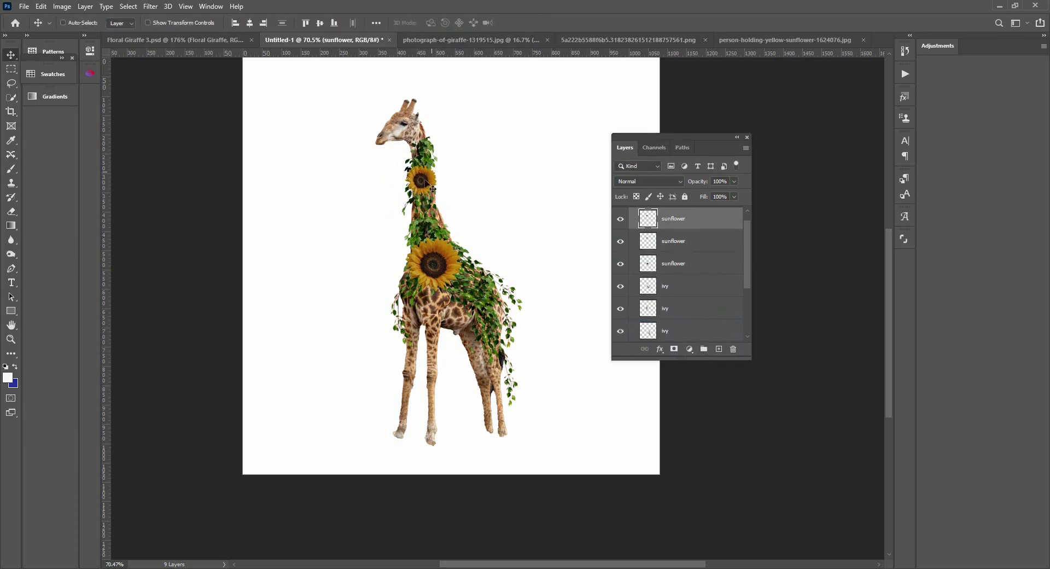
Step: Place another copy of the small sunflower on the giraffe's hindquarters and rotate it with Free Transform
left_click_drag(432, 189, 502, 309)
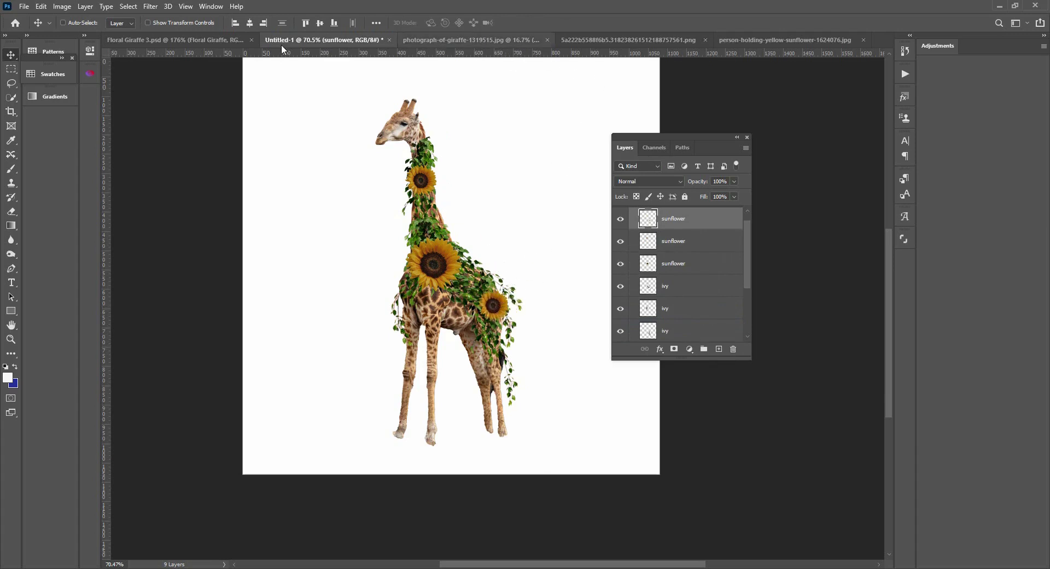
left_click(41, 6)
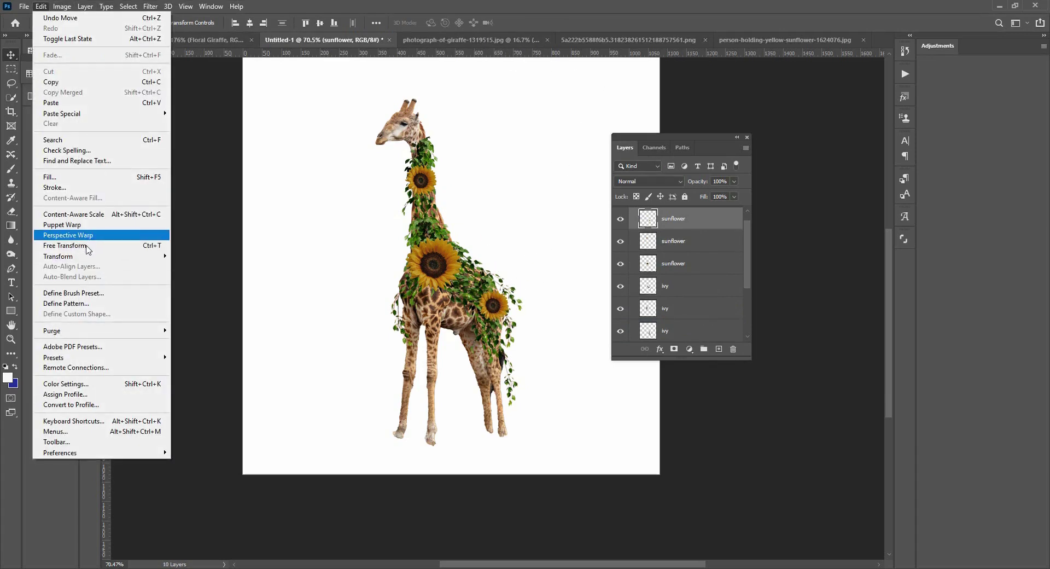
left_click(66, 244)
left_click_drag(528, 312, 503, 246)
key("Return")
left_click_drag(505, 298, 500, 302)
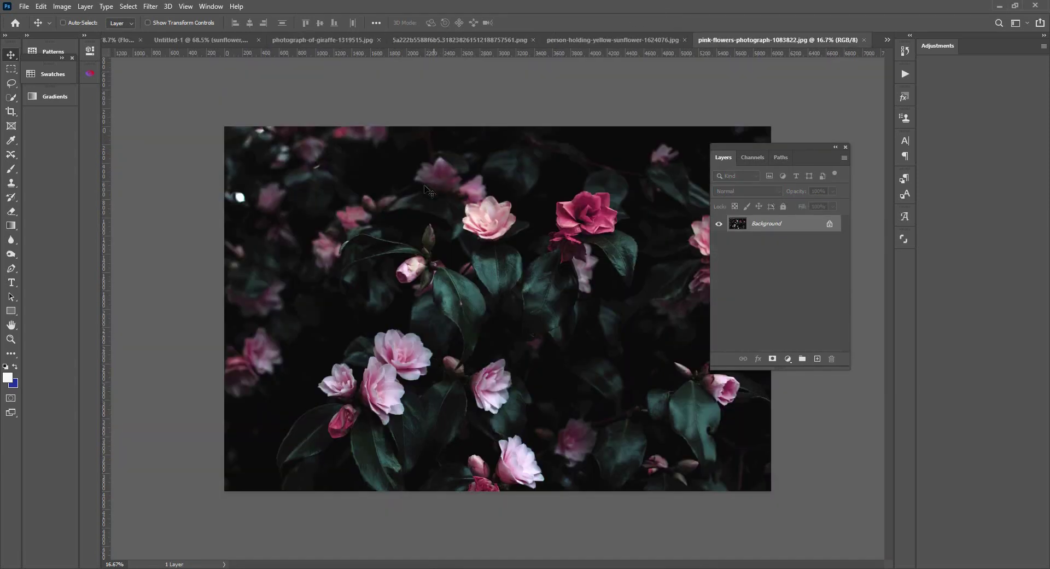
Step: Bring the cut-out pink flowers from pink-flowers-photograph-1083822.jpg into the giraffe artboard and Free Transform them
left_click(211, 41)
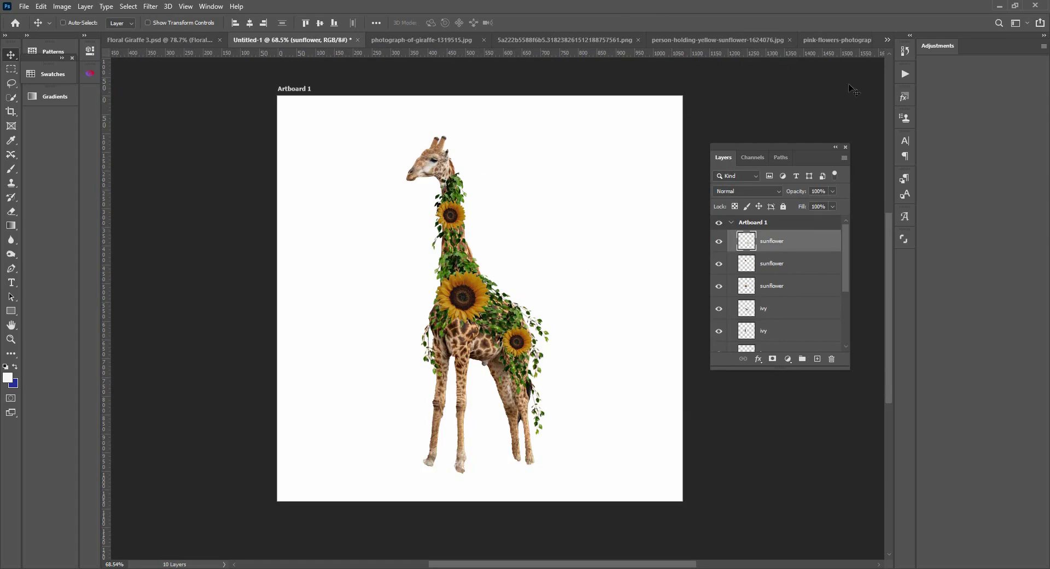
left_click(836, 39)
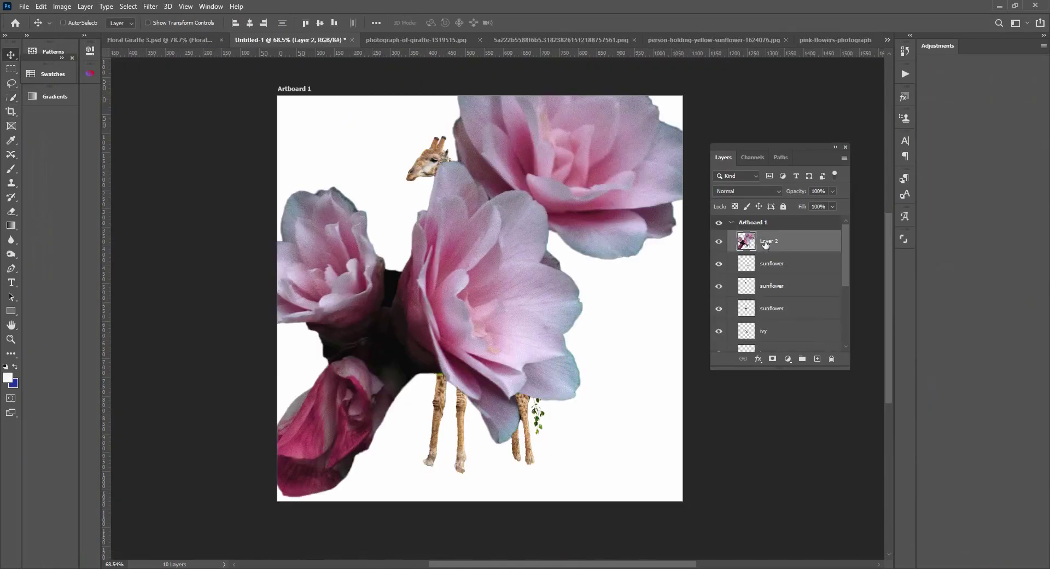
key("ctrl+t")
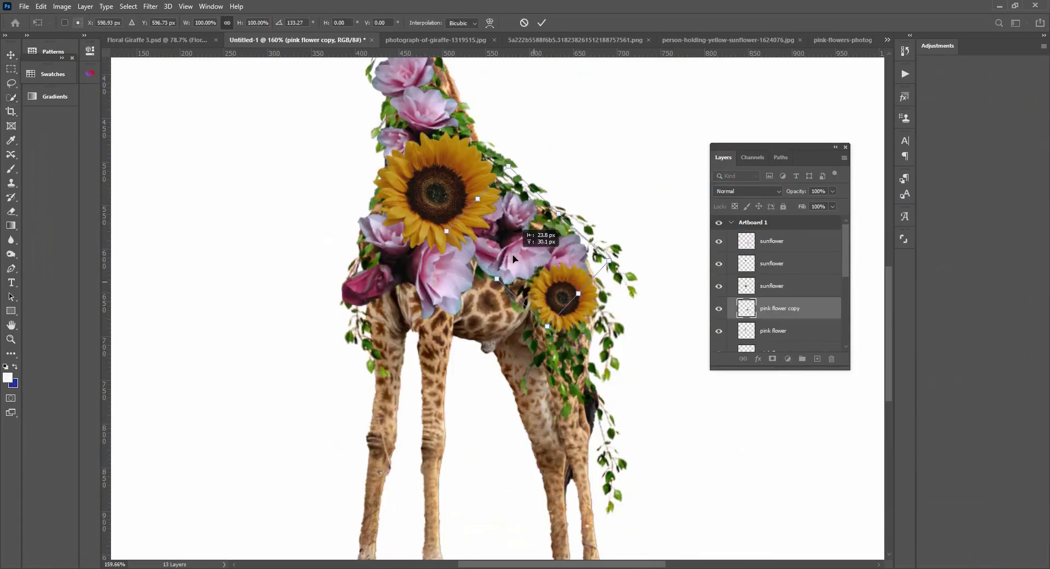
Step: Position the rotated pink flower copy on the giraffe's flank above the rear sunflower and send its layer behind the other flowers
left_click_drag(514, 258, 536, 225)
key("Return")
key("ctrl+bracketleft")
key("ctrl+bracketleft")
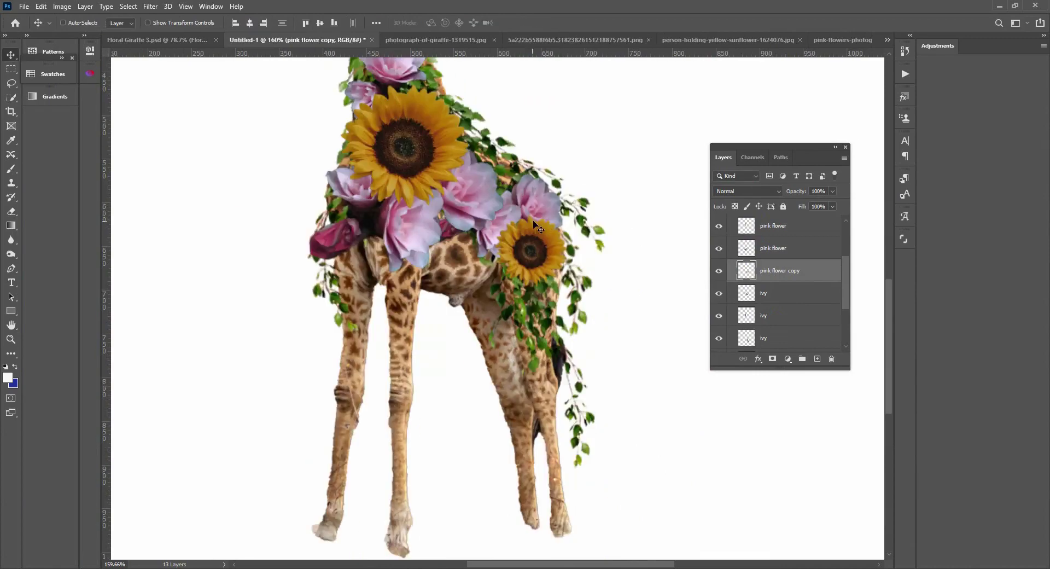
key("ctrl+0")
key("ctrl+bracketleft")
key("ctrl+bracketleft")
key("ctrl+bracketleft")
Step: Cut out the deep red flower from the pink flowers photo and add two copies to the giraffe, on the chest and flank
left_click(842, 39)
scroll(435, 266, "up", 3)
key("w")
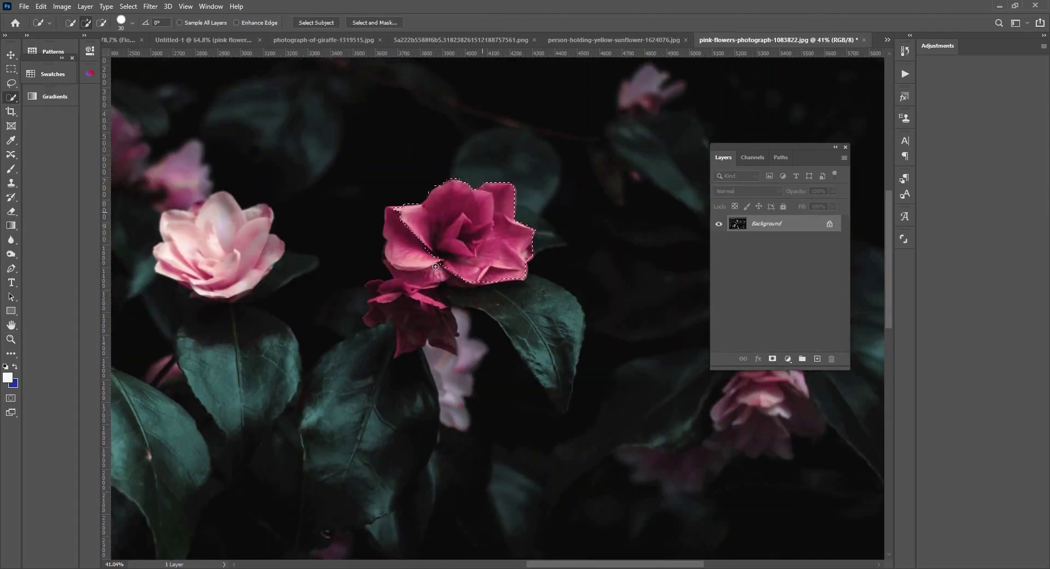
left_click(374, 22)
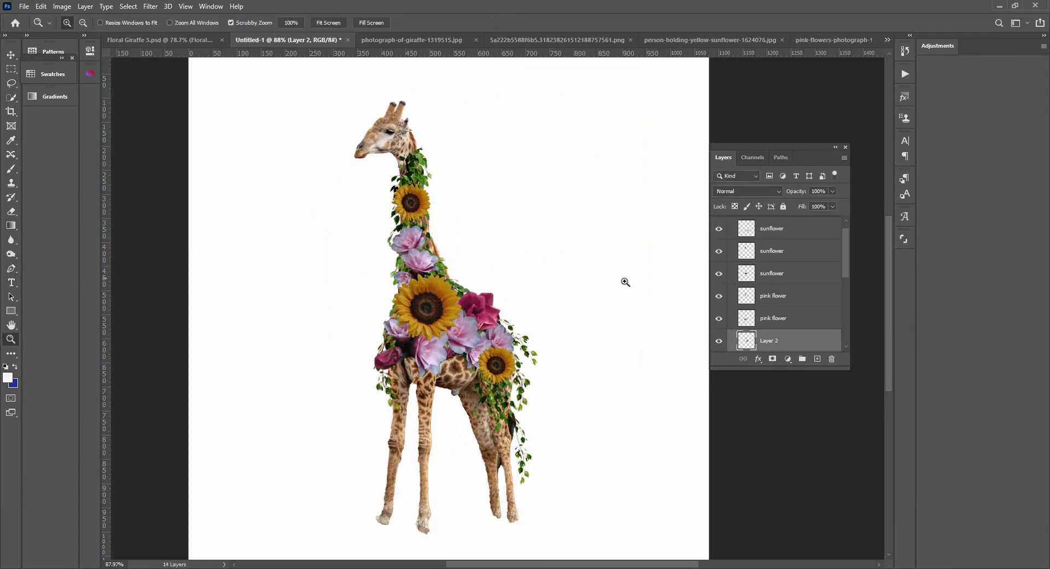
scroll(620, 281, "up", 3)
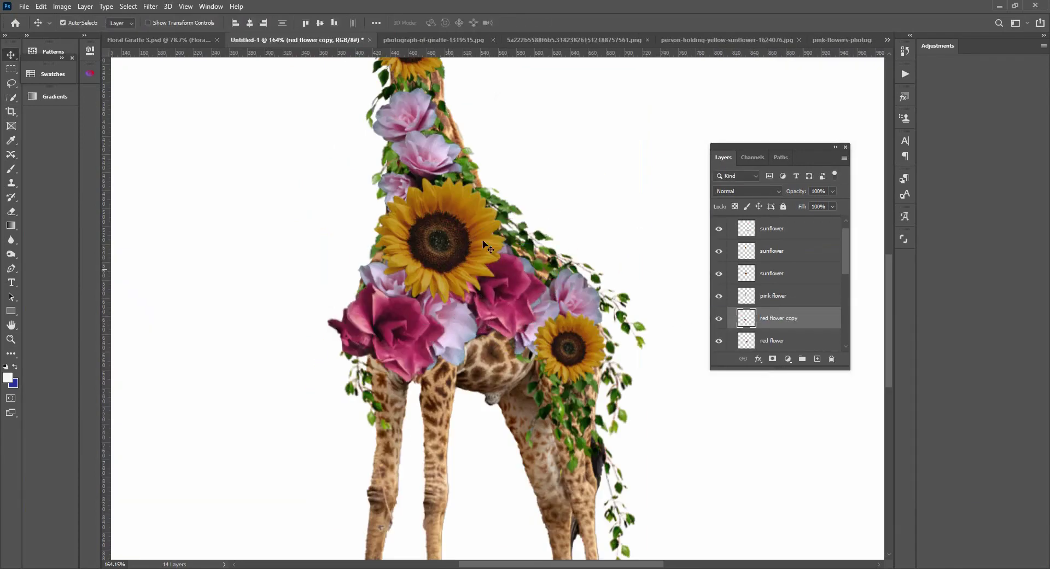
Step: Place a copy of the deep red flower on the giraffe's neck beside the upper pink flower and rotate it with Free Transform
key("ctrl+t")
key("Return")
left_click_drag(394, 334, 426, 131, "alt")
scroll(437, 218, "up", 3)
key("ctrl+t")
left_click_drag(488, 274, 485, 263)
Step: Add another red flower copy, send its layer beneath the giraffe, and position it so it peeks out behind the back
left_click_drag(437, 213, 478, 352)
key("Return")
scroll(446, 191, "down", 3)
key("ctrl+shift+bracketleft")
key("ctrl+t")
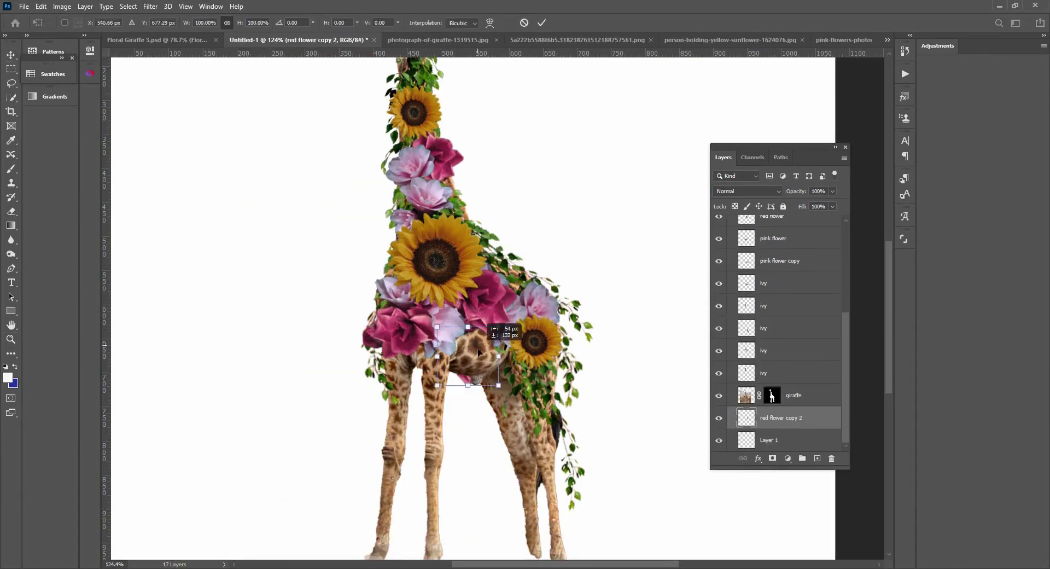
key("Return")
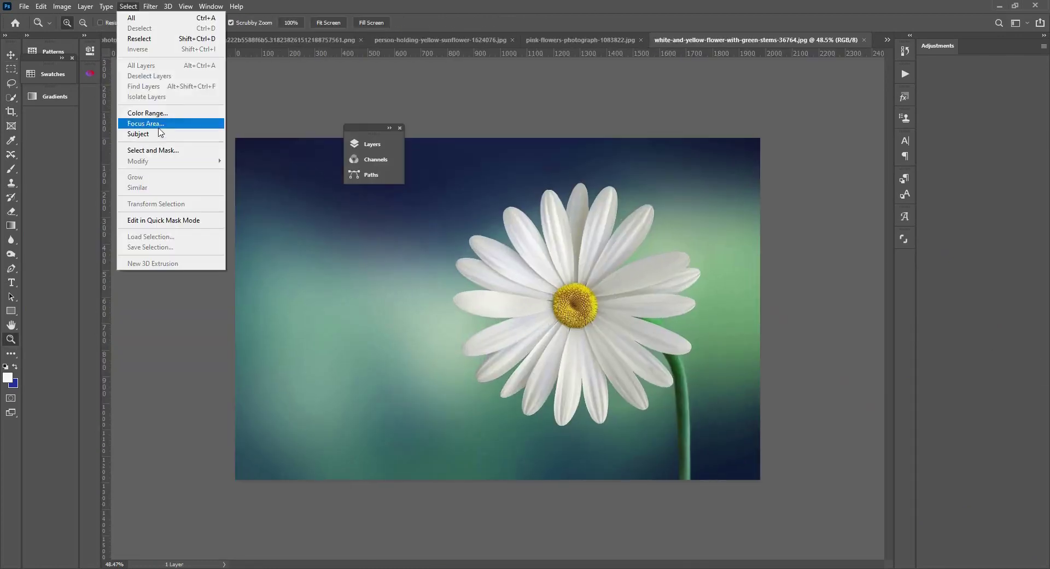
Step: Select the daisy head in white-and-yellow-flower-with-green-stems-36764.jpg and mask out its background and stem
key("Escape")
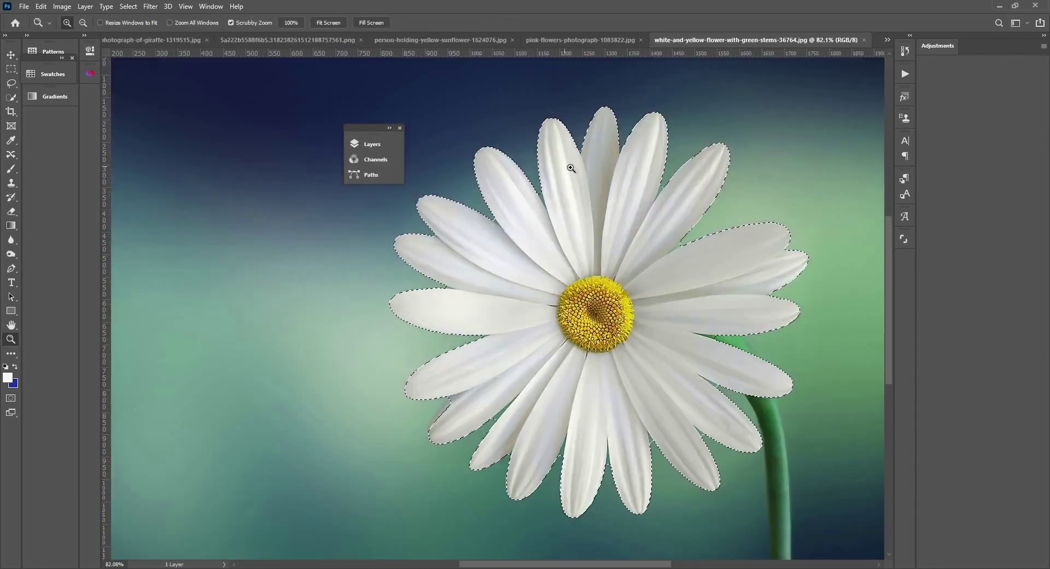
key("alt+ctrl+r")
key("r")
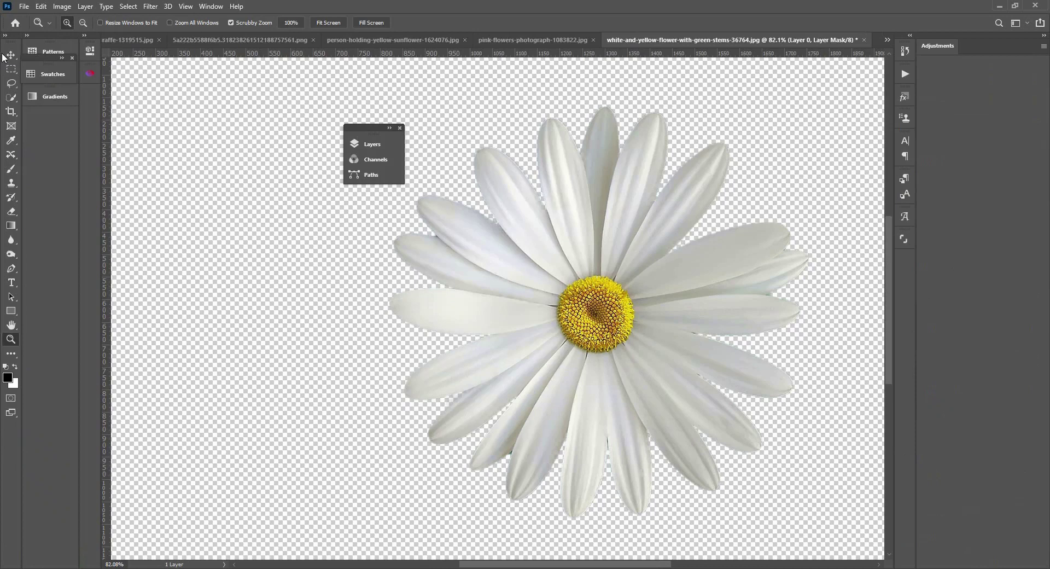
Step: Bring the cut-out daisy into the giraffe artboard as the layer daisy and scale it down to fit on the back
left_click(372, 144)
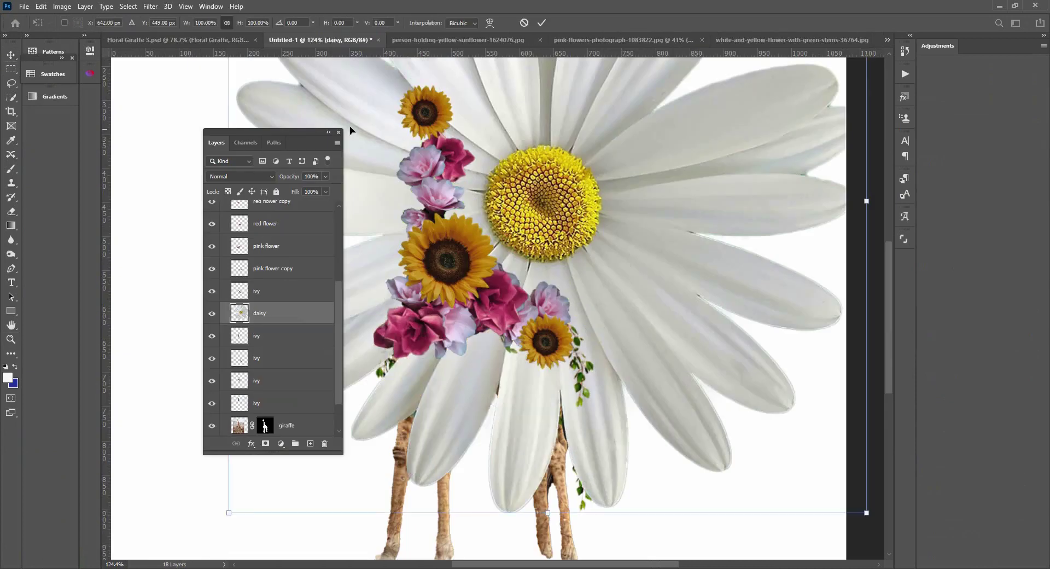
left_click_drag(864, 60, 562, 224)
key("Return")
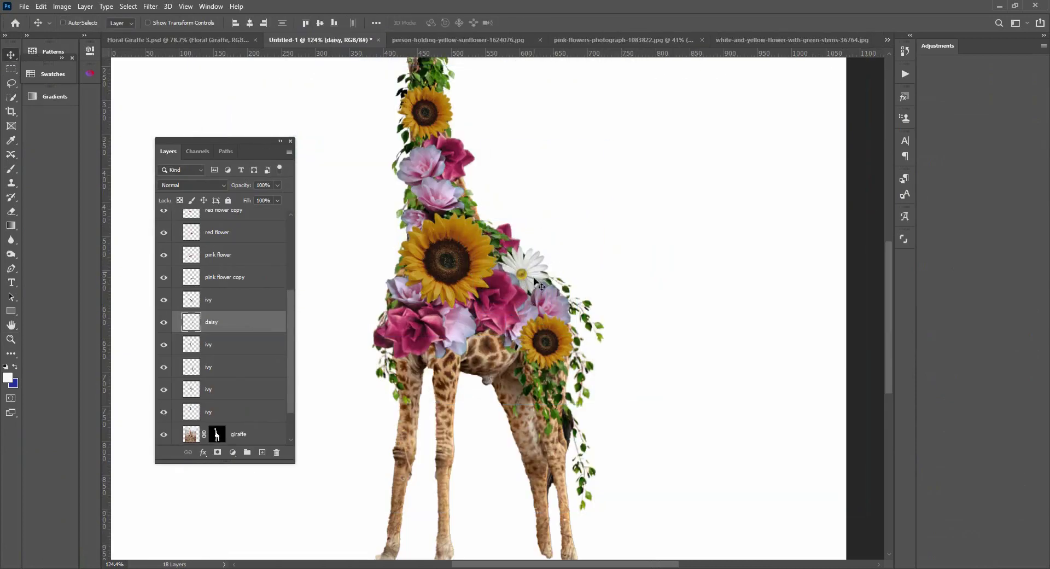
Step: Add three daisy copies at the upper neck, the base of the neck, and below the rear sunflower
key("ctrl+j")
left_click_drag(535, 281, 573, 255)
key("ctrl+j")
key("z")
key("ctrl+[")
key("ctrl+j")
key("ctrl+t")
left_click_drag(591, 454, 564, 213)
key("Return")
Step: Duplicate the upper neck ivy, Free Transform it near the head, and move a copy's layer beneath the giraffe
left_click(495, 191, "ctrl")
left_click(486, 164, "ctrl")
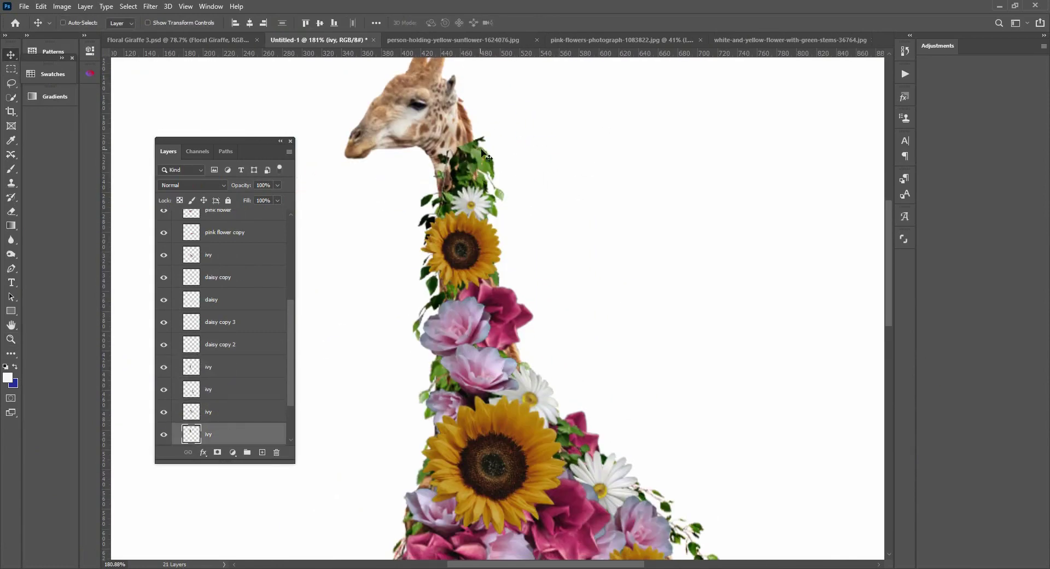
key("ctrl+t")
left_click_drag(485, 156, 515, 237)
key("Return")
key("ctrl+j")
key("ctrl+minus")
scroll(245, 382, "down", 3)
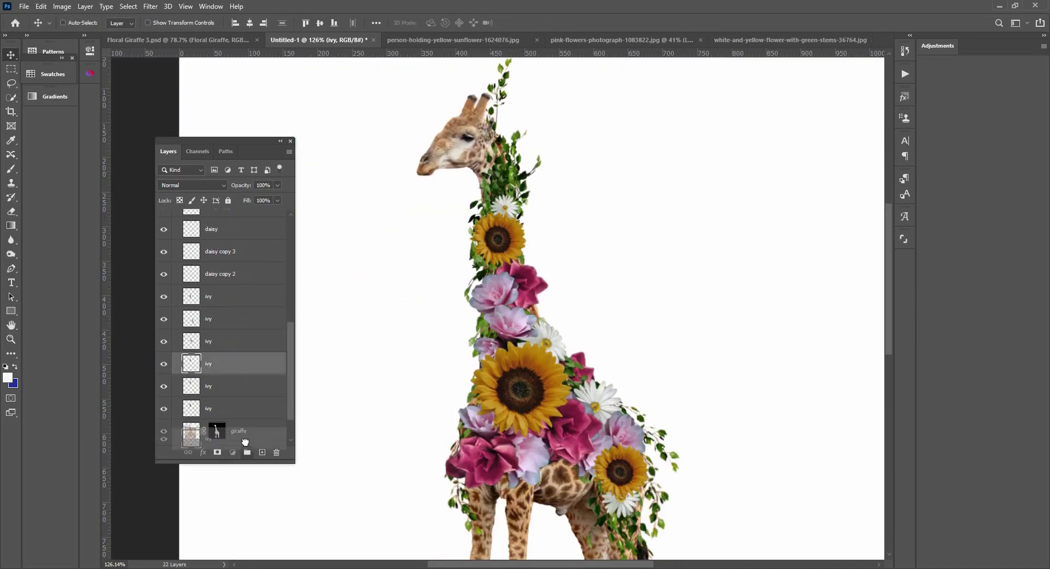
Step: Duplicate the ivy once more and Free Transform the copy around the giraffe's head and upper neck
key("ctrl+j")
key("ctrl+t")
right_click(481, 164)
left_click(525, 352)
key("Return")
key("ctrl+minus")
scroll(568, 207, "up", 5)
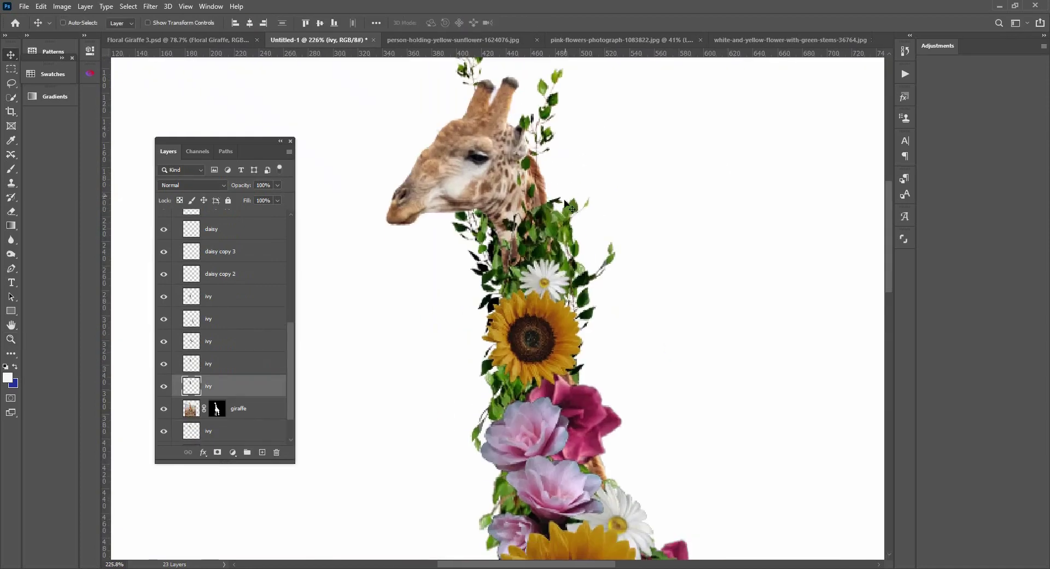
Step: Lasso a stray piece of ivy beside the giraffe's upper neck and delete it
key("l")
left_click_drag(572, 188, 579, 202)
key("Delete")
key("z")
left_click_drag(522, 151, 464, 153)
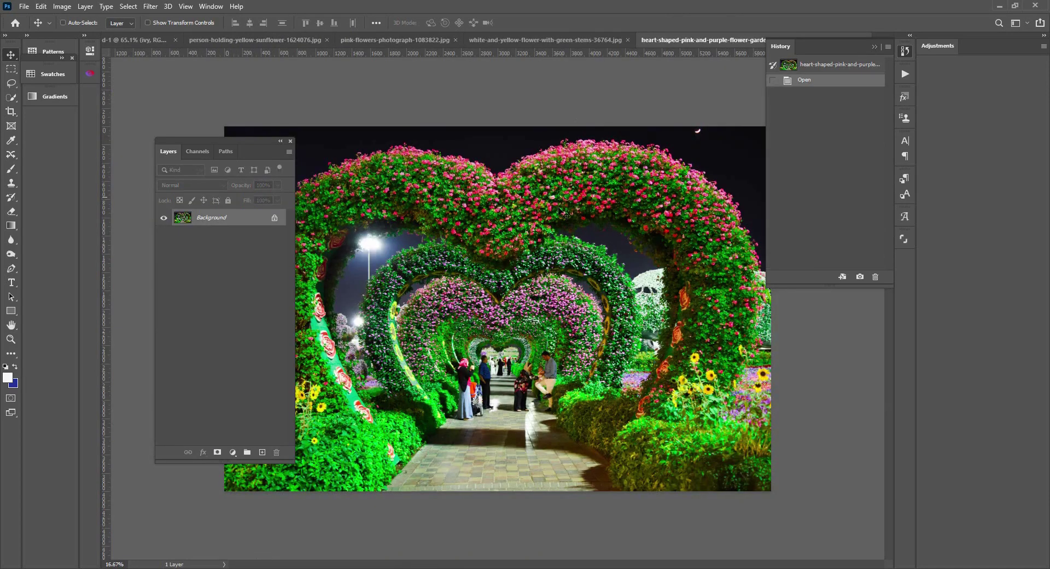
Step: Crop heart-shaped-pink-and-purple-flower-garden-1040626.jpg to the upper half of the arch opposite the bright lamp
left_click(874, 47)
left_click(11, 111)
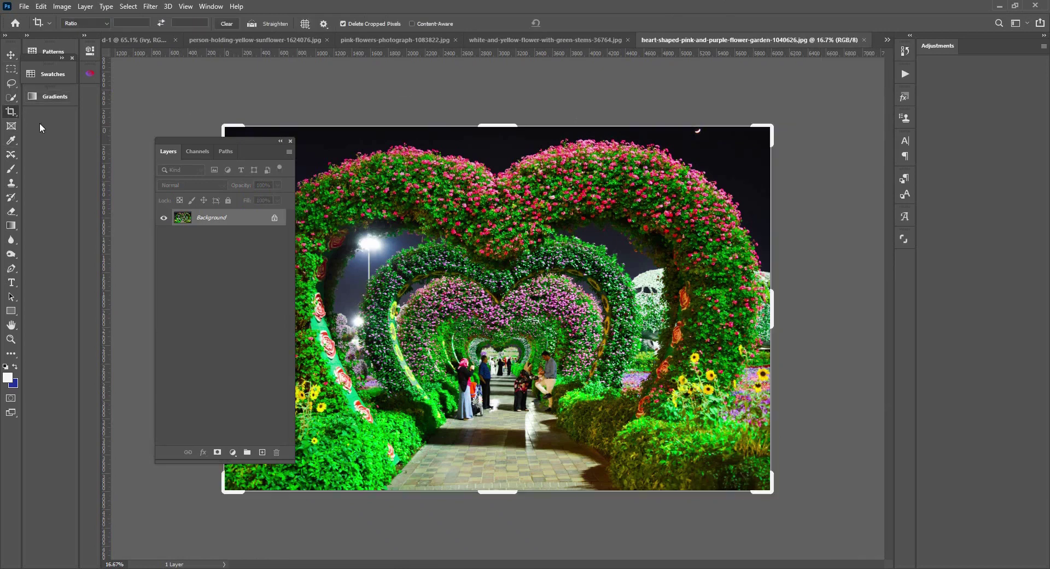
left_click_drag(497, 132, 780, 345)
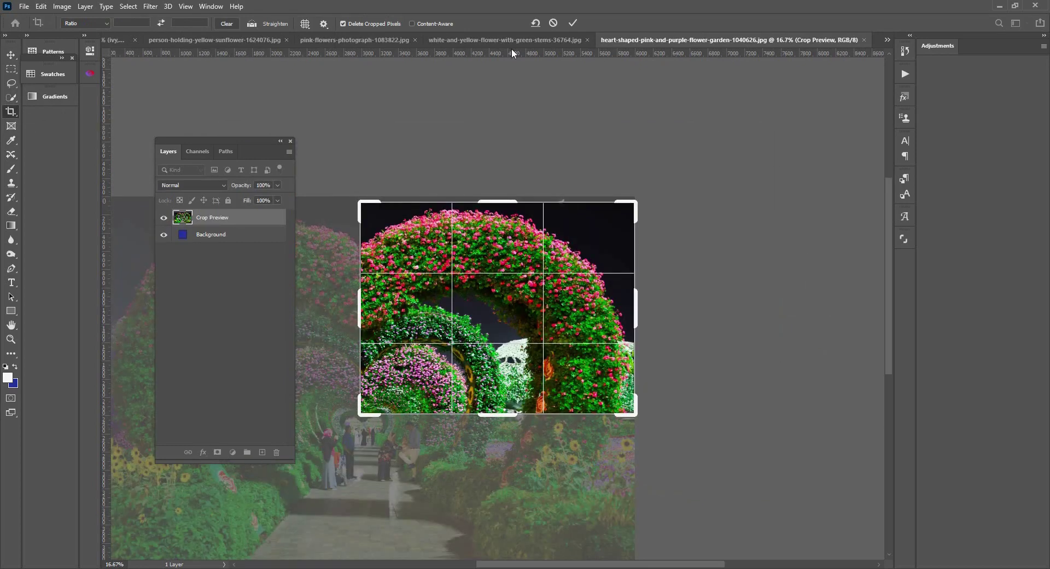
left_click(569, 23)
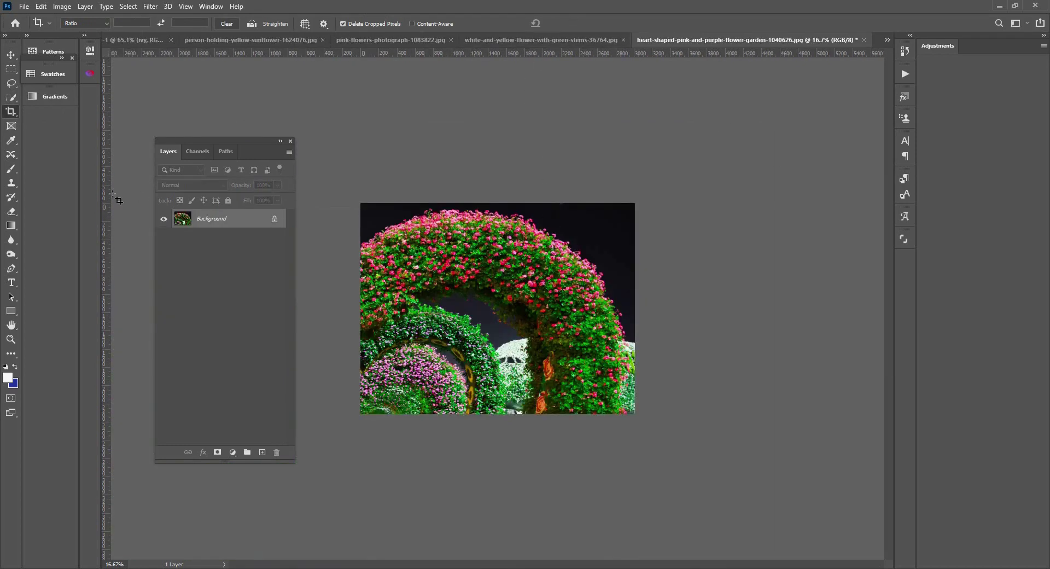
Step: In Select and Mask, select a curved section of the outer pink-flowered arch and output it as a Layer Mask
left_click(10, 339)
left_click(492, 236)
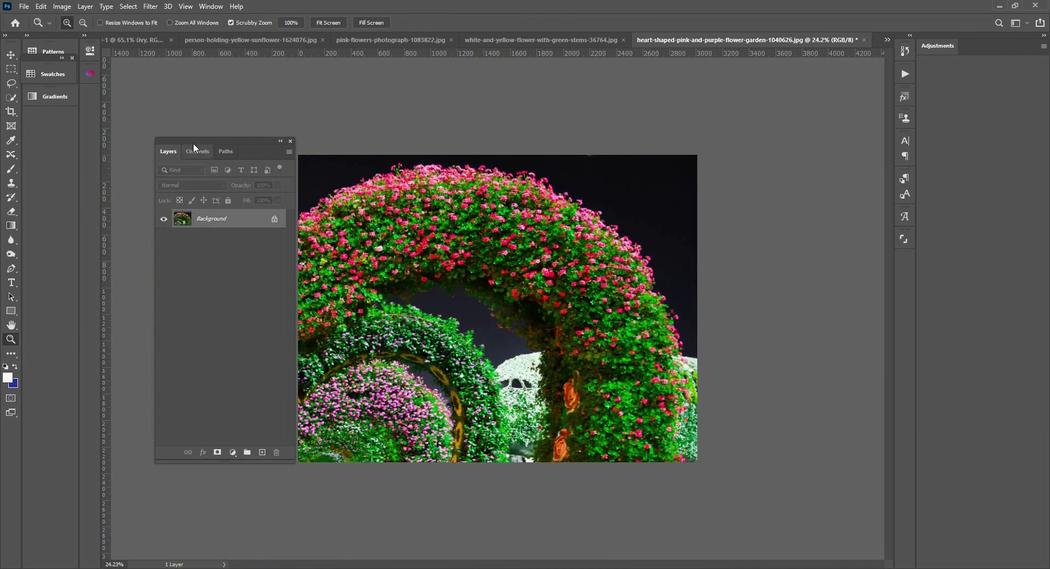
left_click(145, 7)
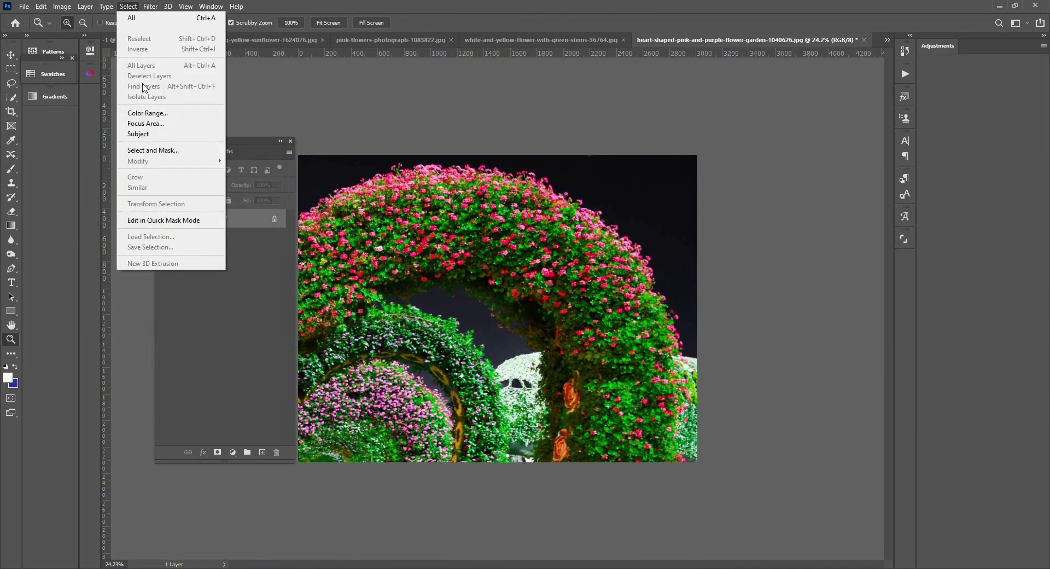
left_click(164, 151)
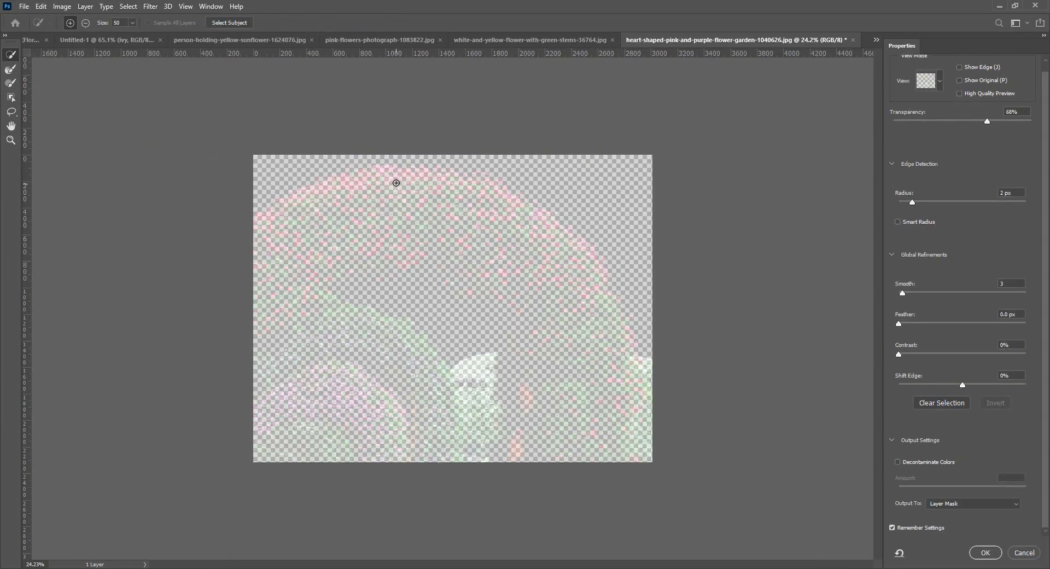
mouse_move(365, 188)
left_mouse_down()
mouse_move(429, 188)
mouse_move(491, 208)
mouse_move(557, 267)
mouse_move(583, 310)
mouse_move(596, 288)
mouse_move(566, 241)
mouse_move(600, 276)
mouse_move(517, 201)
mouse_move(492, 186)
mouse_move(420, 180)
mouse_move(380, 182)
mouse_move(376, 209)
mouse_move(395, 241)
mouse_move(492, 254)
mouse_move(549, 286)
mouse_move(529, 277)
mouse_move(547, 307)
left_mouse_up()
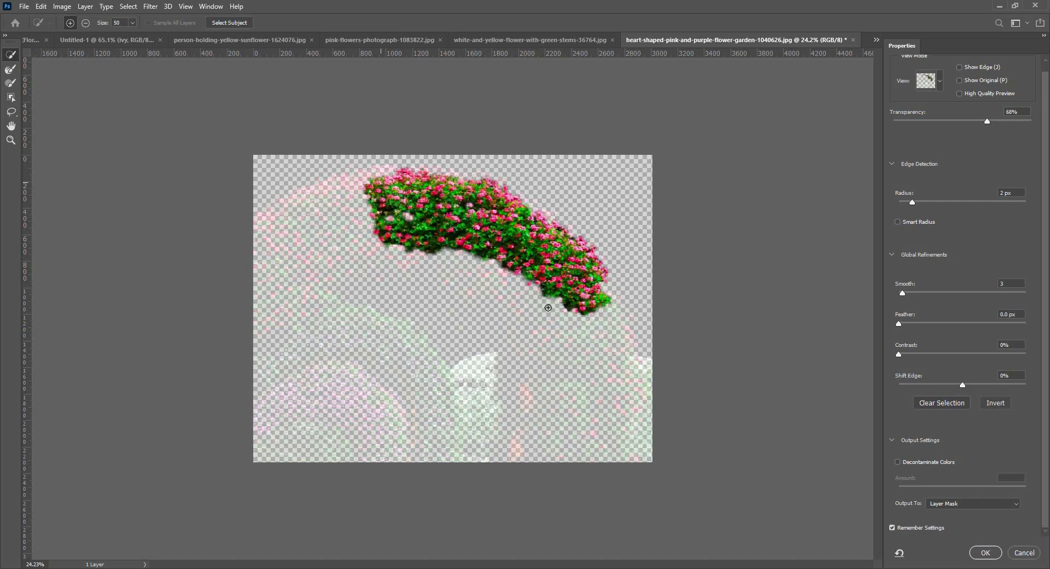
mouse_move(478, 263)
left_mouse_down()
mouse_move(485, 270)
mouse_move(446, 254)
mouse_move(462, 258)
left_mouse_up()
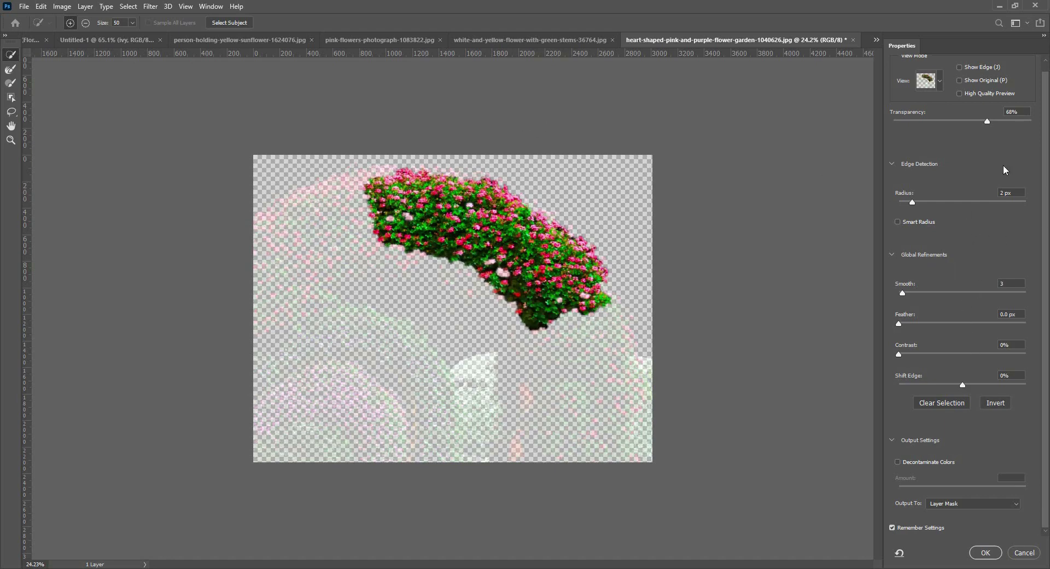
mouse_move(985, 124)
left_mouse_down()
mouse_move(906, 120)
mouse_move(985, 120)
left_mouse_up()
left_click_drag(472, 203, 472, 212)
left_click(985, 121)
left_click(984, 553)
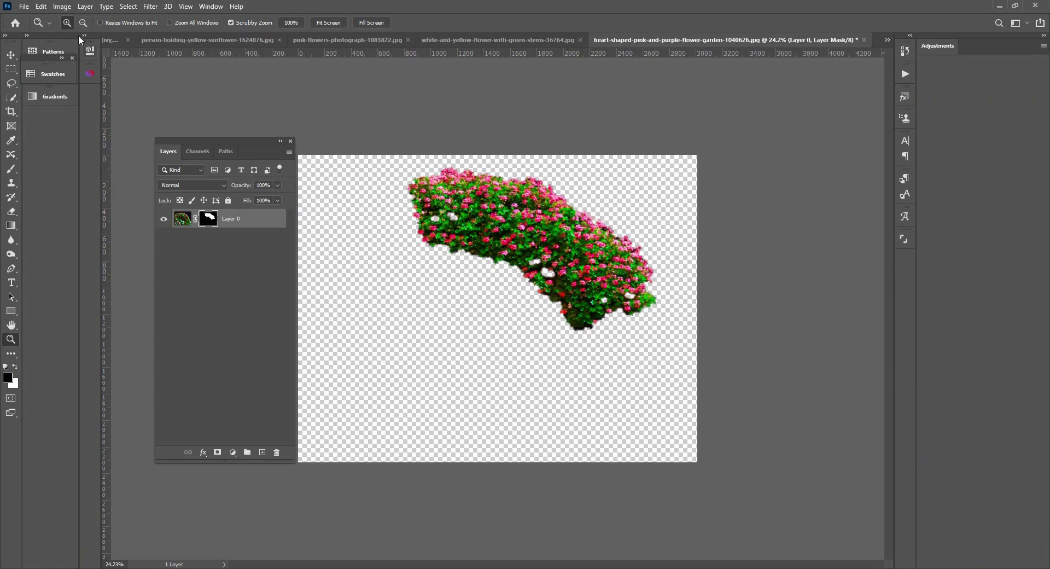
Step: Bring the masked pink flower hedge into the Untitled-1 giraffe artboard and move it over the giraffe
left_click(11, 55)
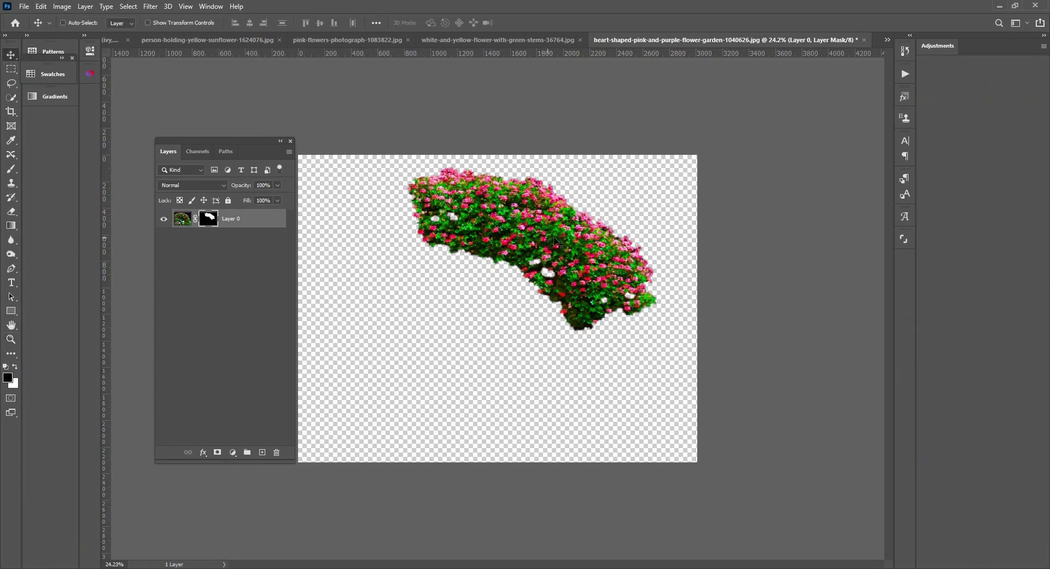
left_click_drag(576, 246, 105, 37)
left_click_drag(520, 247, 518, 246)
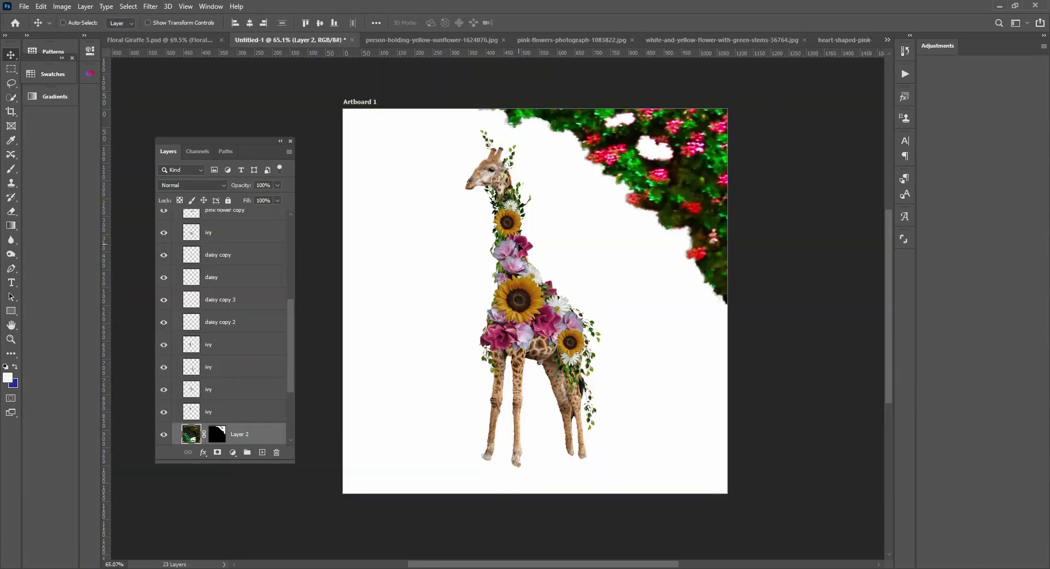
left_click_drag(634, 150, 653, 141)
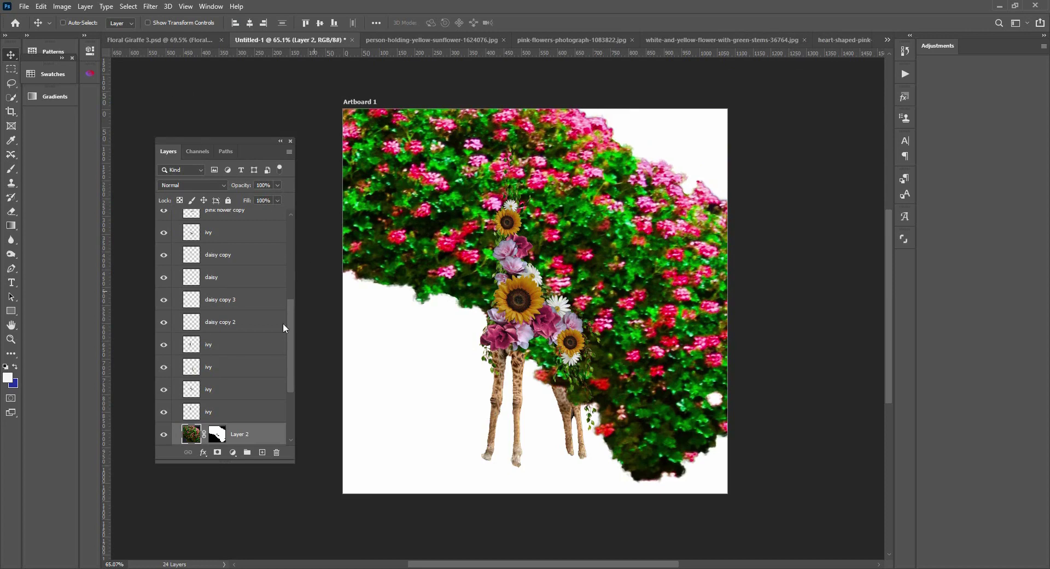
Step: Scale the flower hedge to 26%, transform it further, and position it behind the flowers along the giraffe's back
key("ctrl+t")
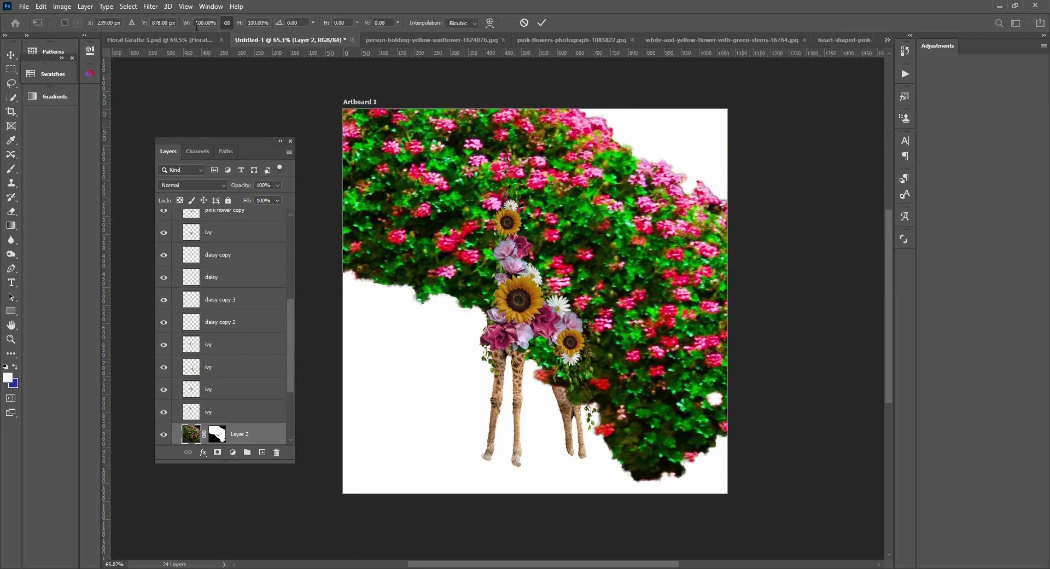
left_click_drag(188, 23, 146, 33)
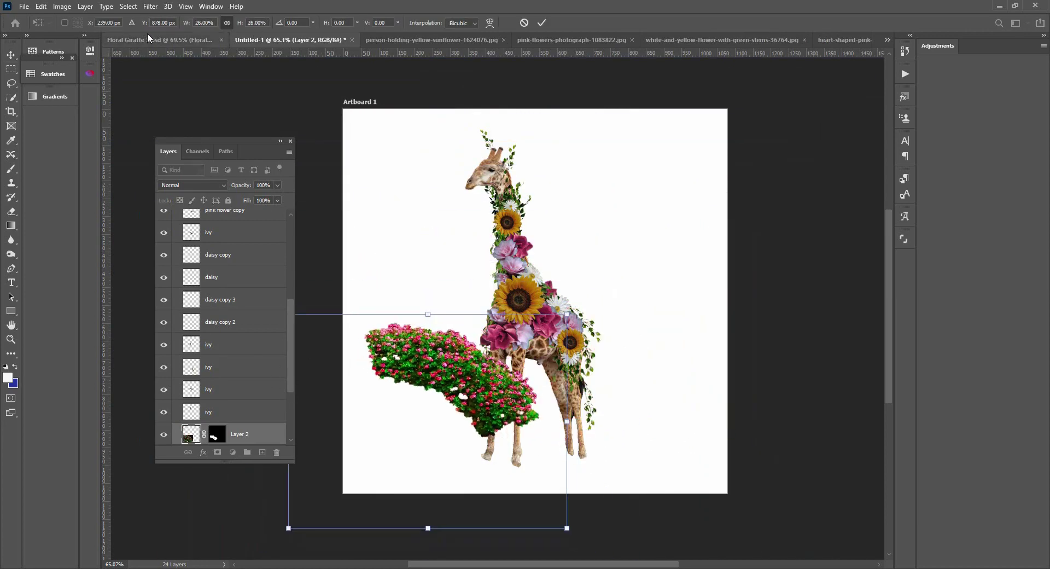
left_click_drag(434, 358, 531, 296)
left_click_drag(658, 260, 631, 294)
key("Return")
scroll(571, 327, "up", 4)
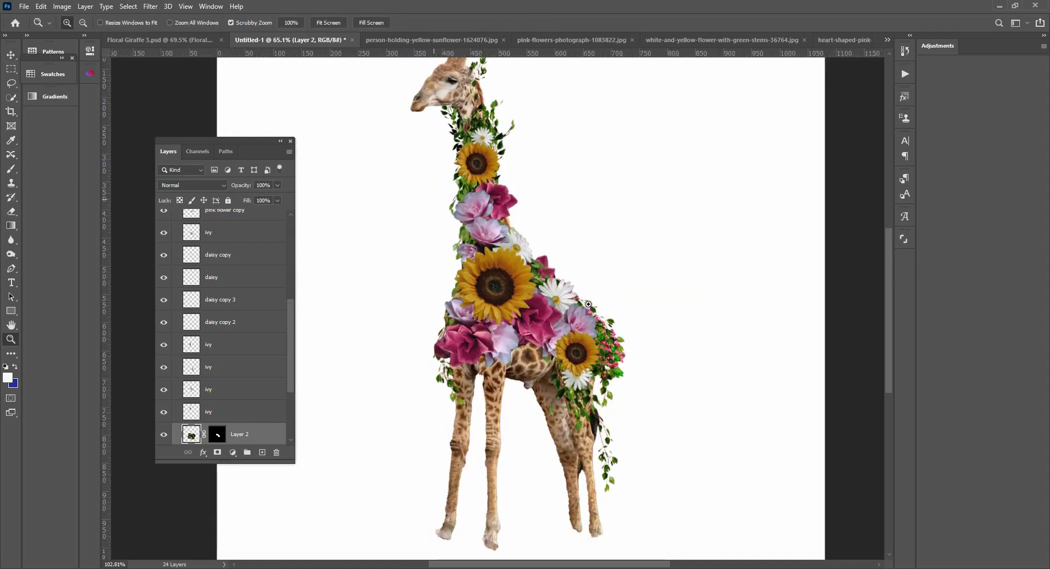
left_click_drag(574, 329, 562, 300)
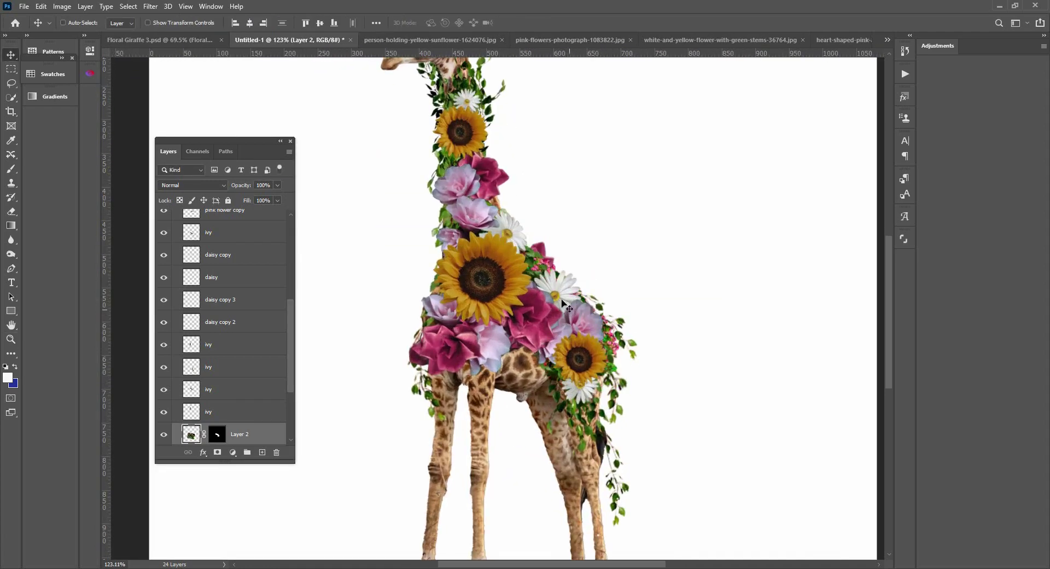
Step: Select the red flower copy 2 layer peeking out behind the giraffe's back and delete it
right_click(543, 253)
left_click(568, 263)
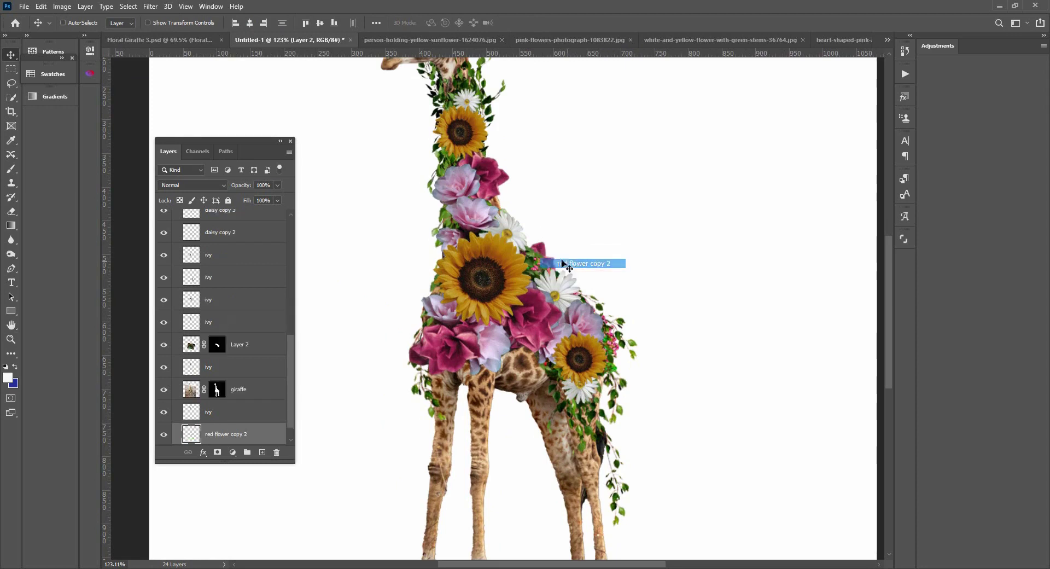
left_click_drag(568, 263, 596, 202)
key("Delete")
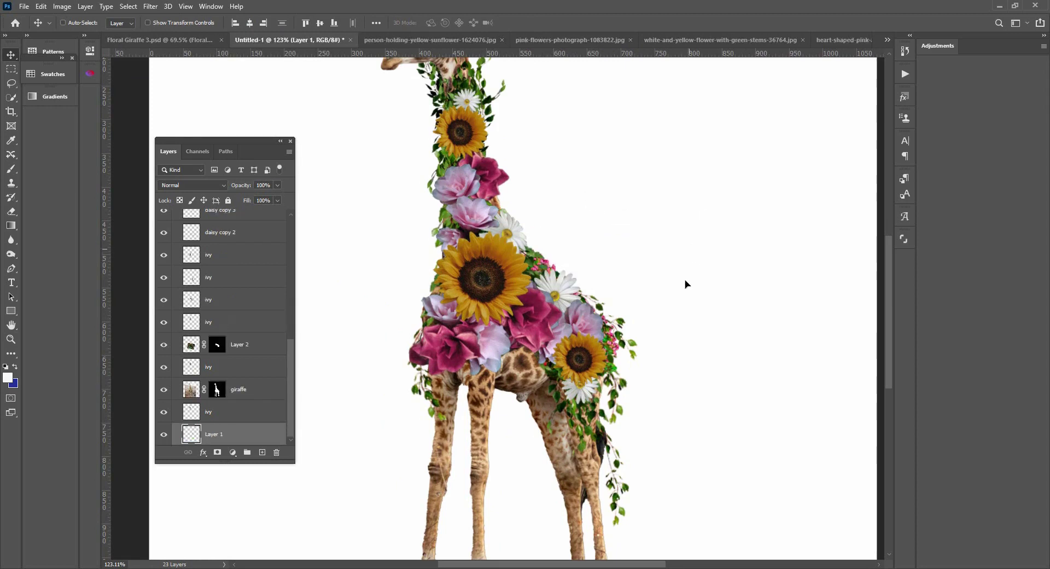
Step: Move the daisy from the giraffe's back down to the belly, beneath the chest flowers
right_click(541, 264)
left_click_drag(608, 223, 547, 338)
right_click(557, 291)
left_click(563, 291)
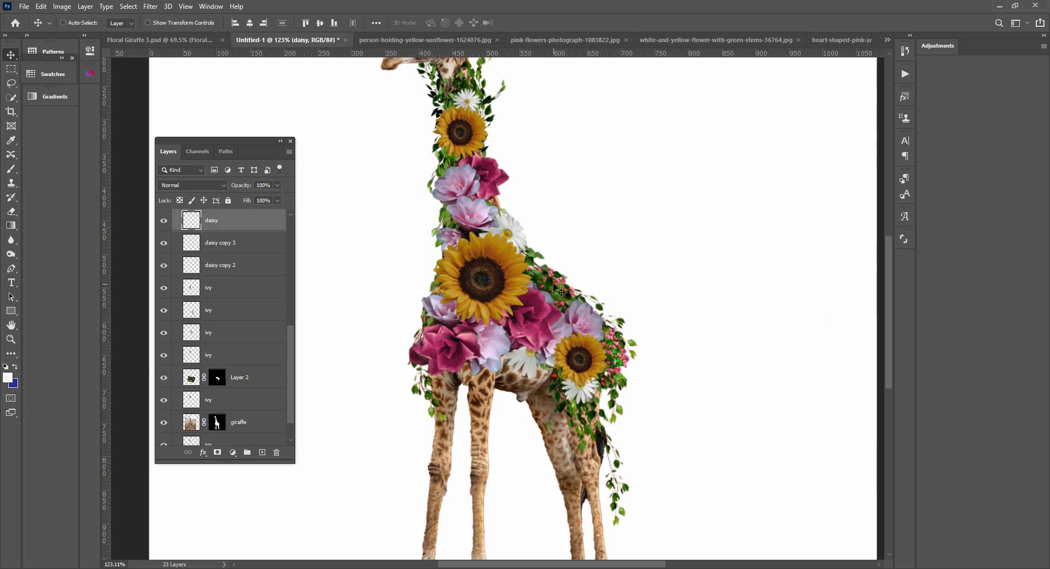
Step: Raise the flower hedge layer (Layer 2) above the back ivy layers and reposition it along the giraffe's back
left_click(555, 279, "ctrl")
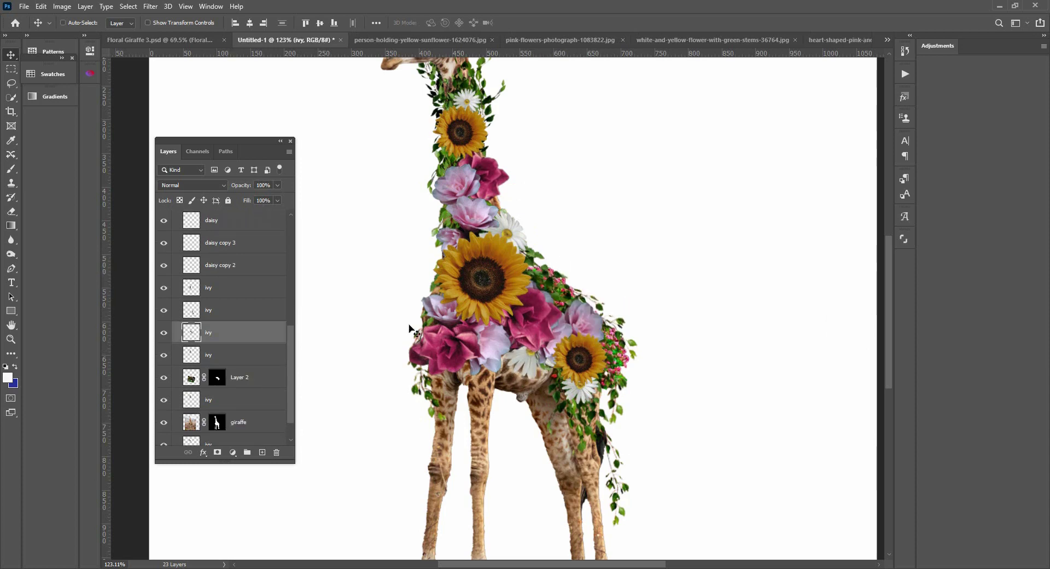
right_click(558, 289)
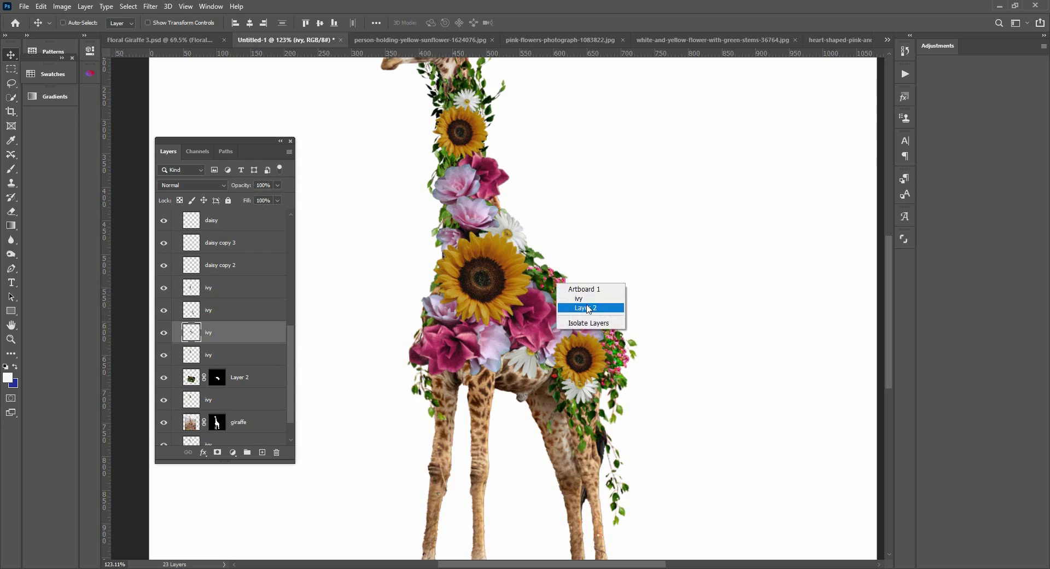
left_click(586, 306)
left_click_drag(253, 365, 253, 298)
left_click_drag(584, 280, 573, 289)
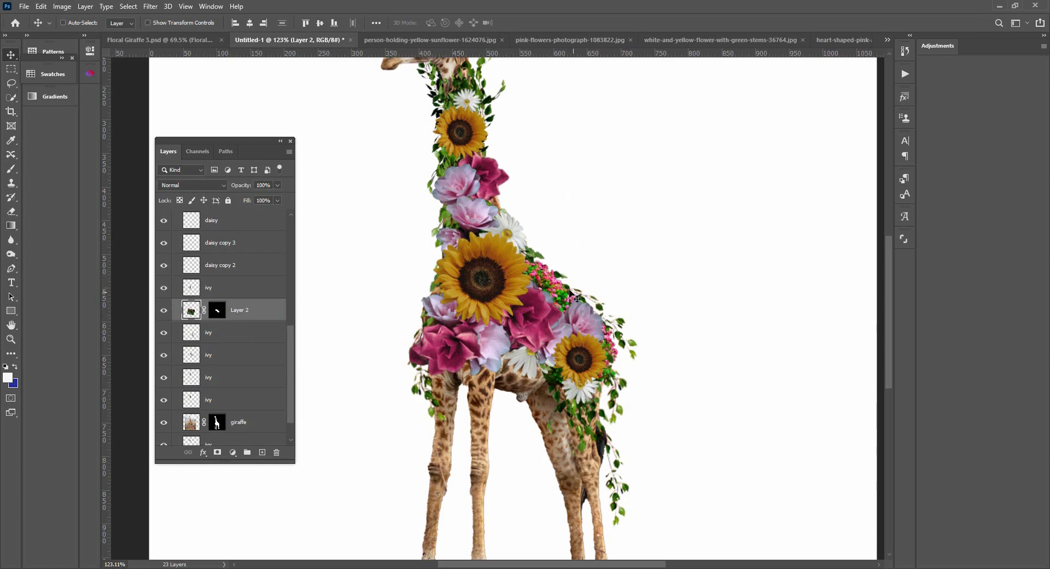
Step: Rename the flower hedge layer (Layer 2) as small flowers and duplicate it
double_click(247, 311)
type("small flowers")
key("Return")
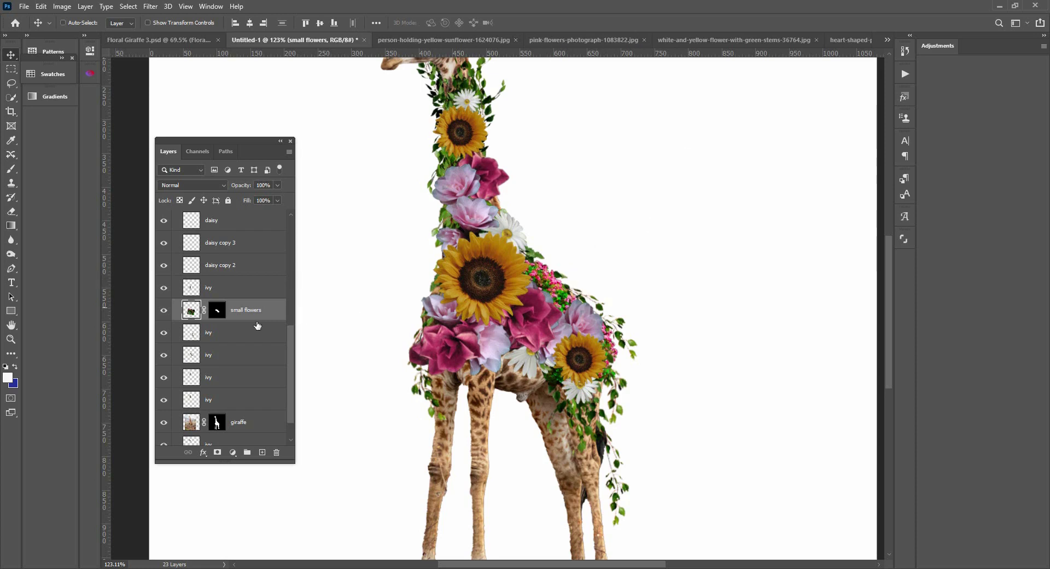
key("ctrl+j")
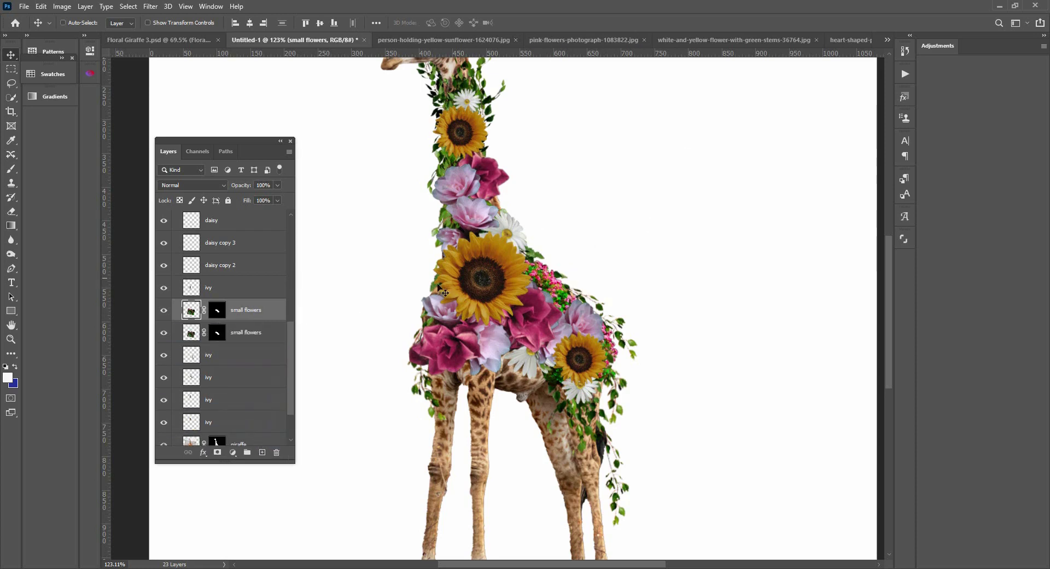
Step: Flip the duplicated small flowers horizontally and move the copy up to the front of the giraffe's neck
left_click(41, 6)
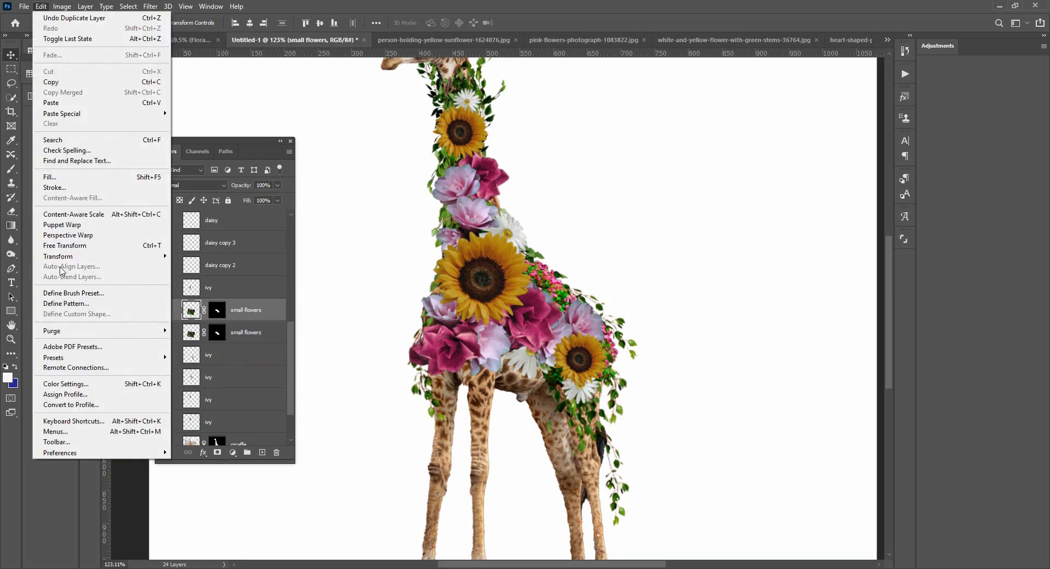
mouse_move(75, 260)
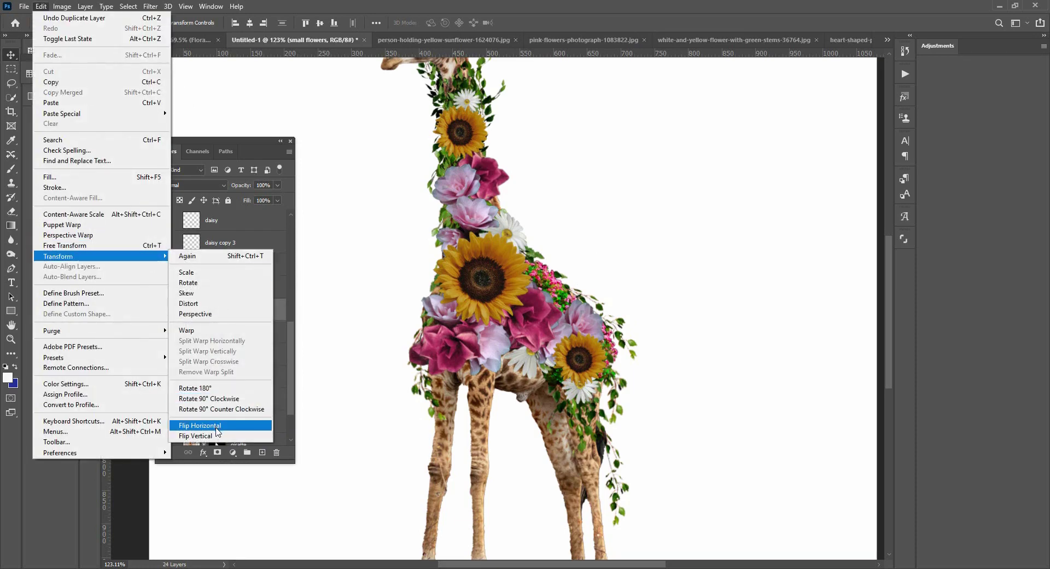
left_click(563, 295)
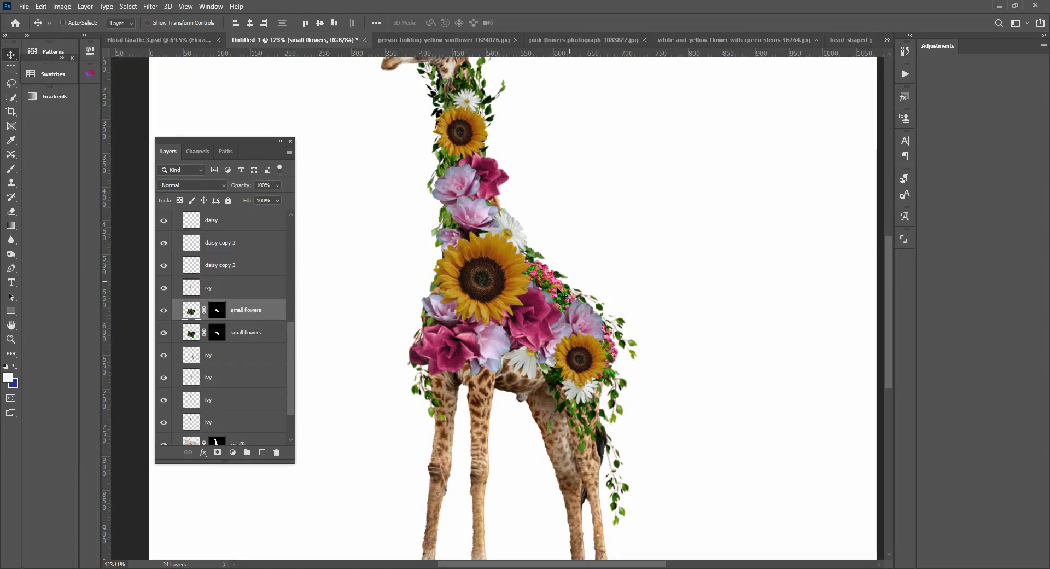
left_click_drag(563, 295, 497, 191)
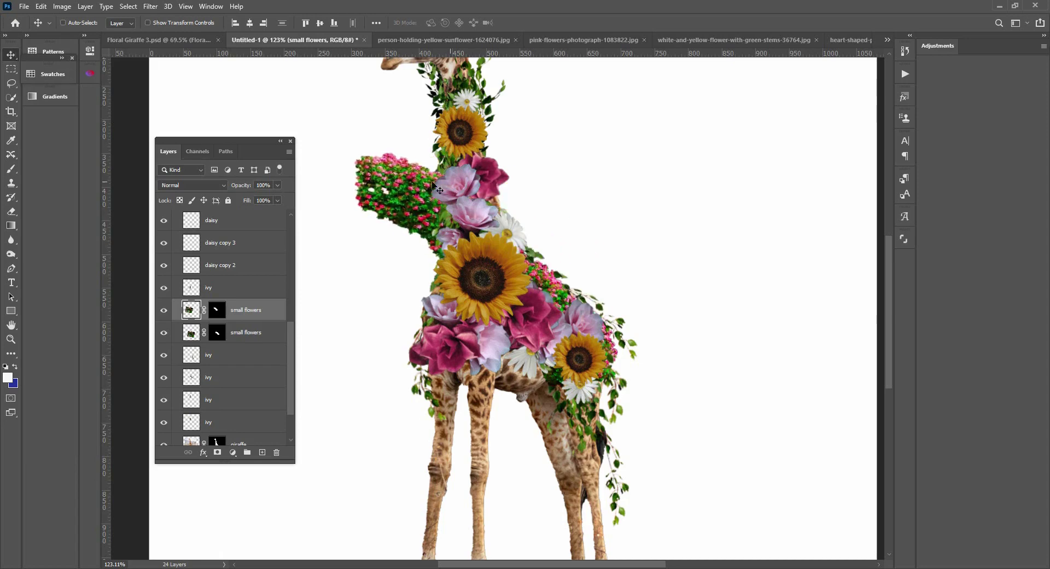
left_click_drag(432, 183, 437, 197)
Step: Rotate the flipped small flowers upright and place them behind the blooms along the front edge of the neck
left_click(40, 6)
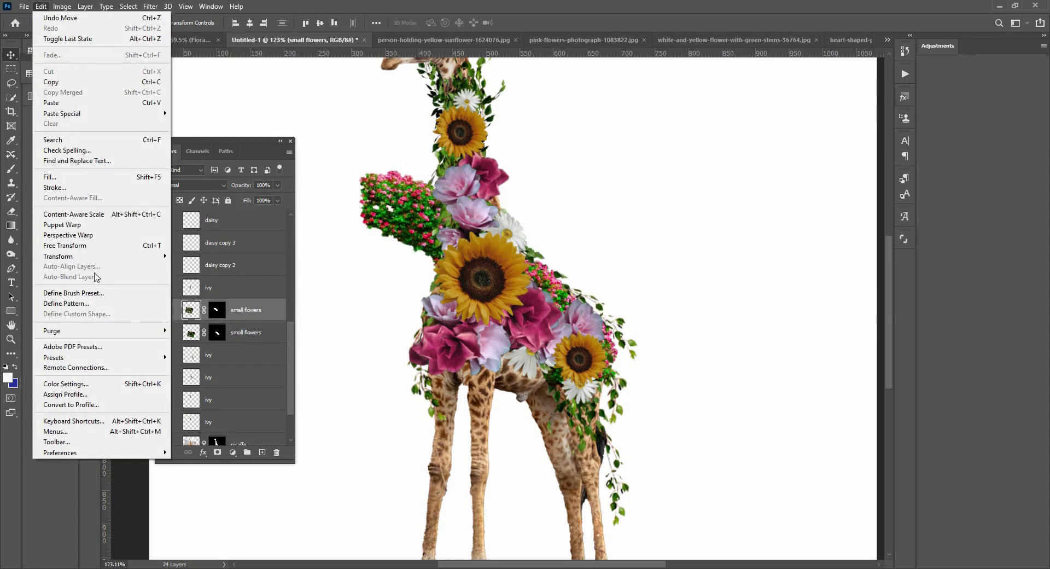
left_click(66, 246)
left_click_drag(448, 133, 301, 339)
left_click_drag(390, 248, 492, 194)
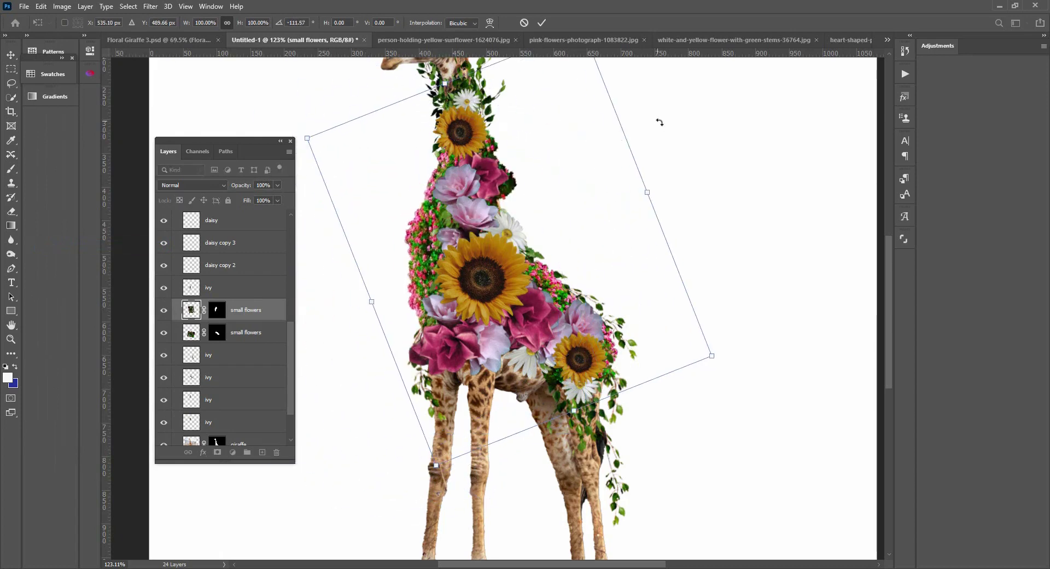
left_click_drag(658, 122, 464, 155)
left_click(542, 22)
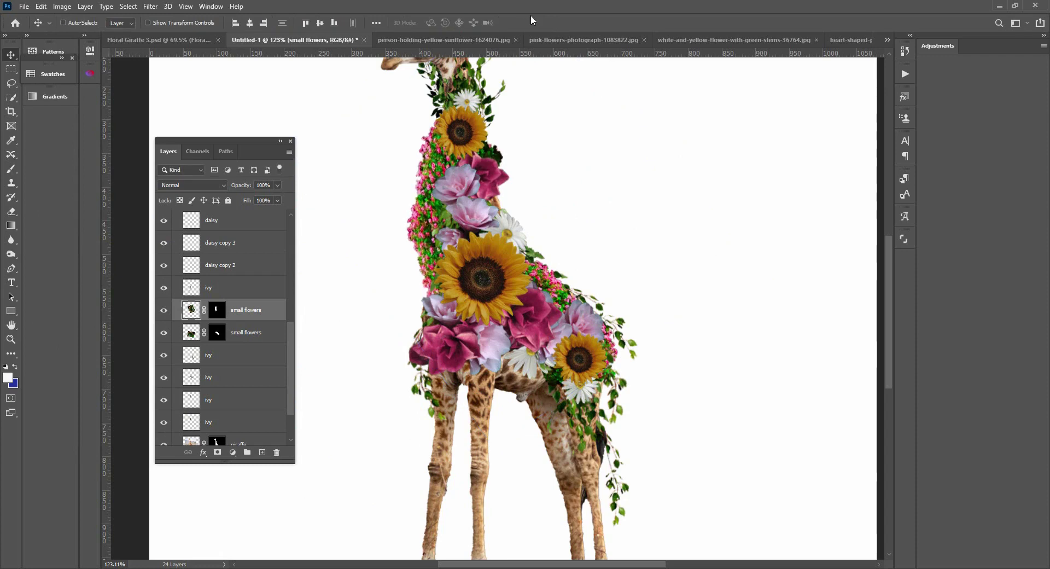
Step: Apply the flipped small flowers' layer mask and bend the foliage with three Puppet Warp pins to follow the neck
right_click(217, 310)
left_click(254, 339)
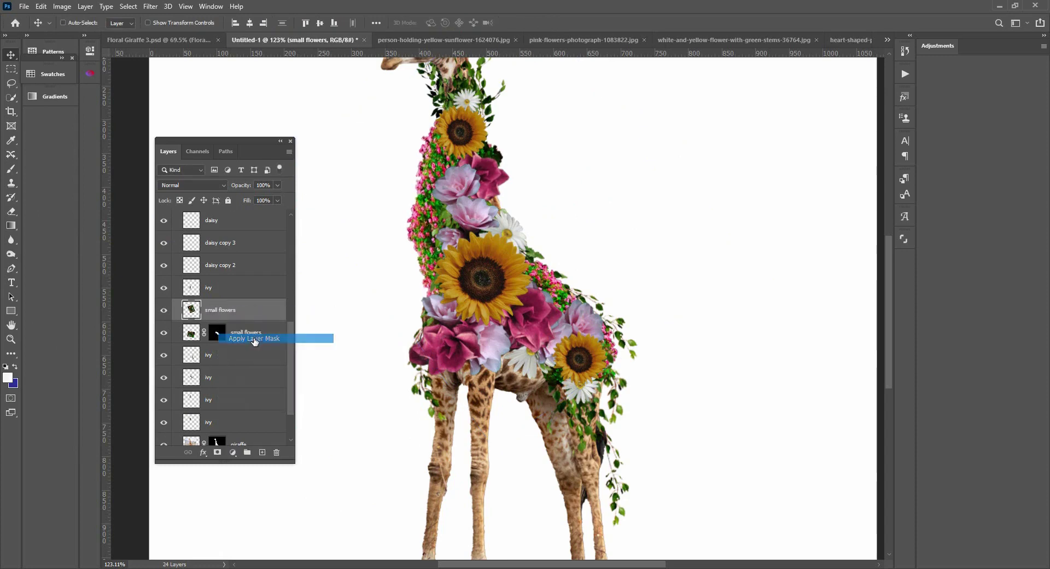
left_click(42, 7)
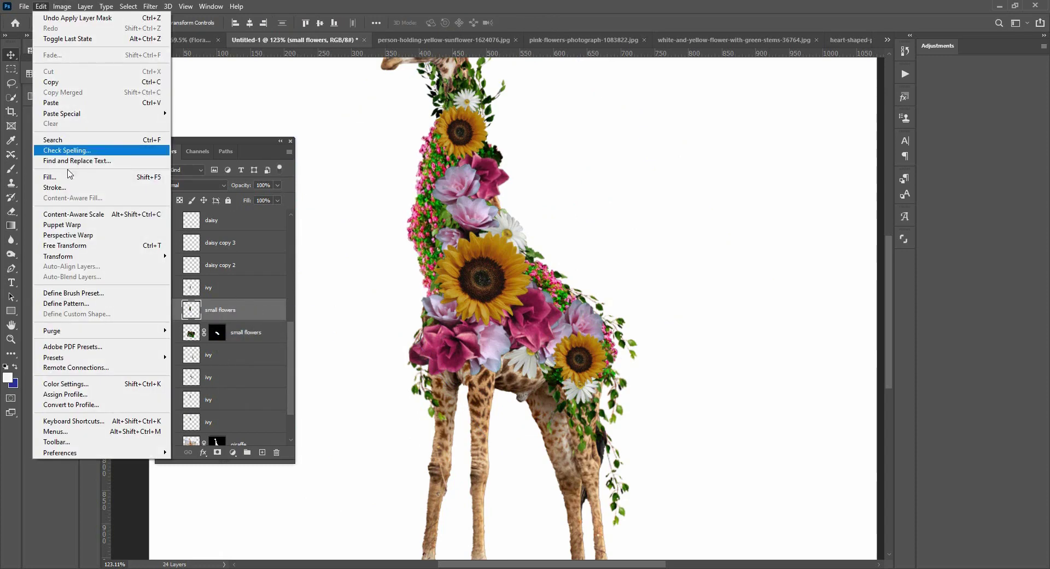
left_click(78, 230)
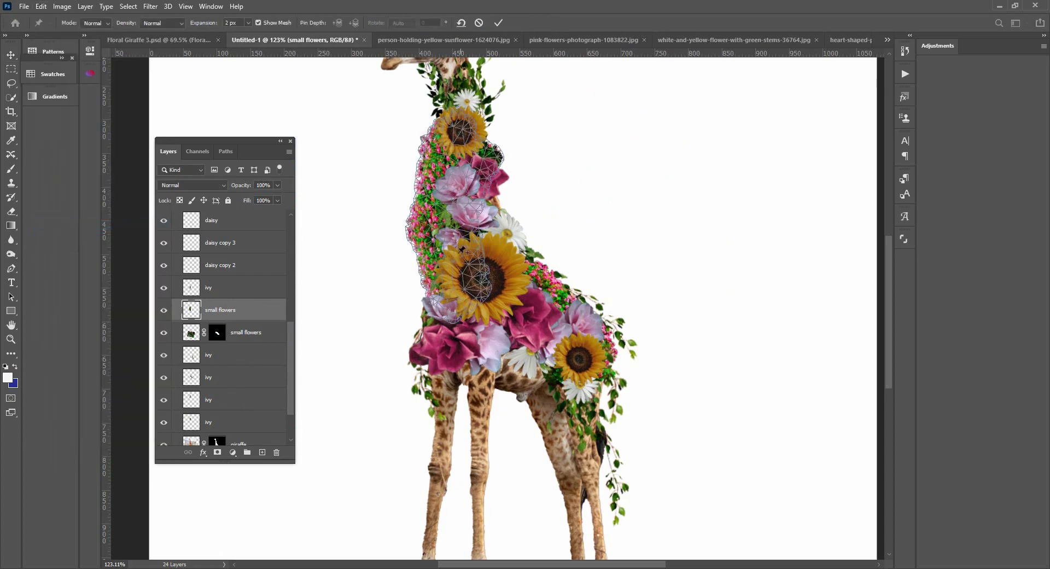
left_click(456, 293)
left_click_drag(429, 217, 457, 215)
left_click_drag(506, 145, 452, 126)
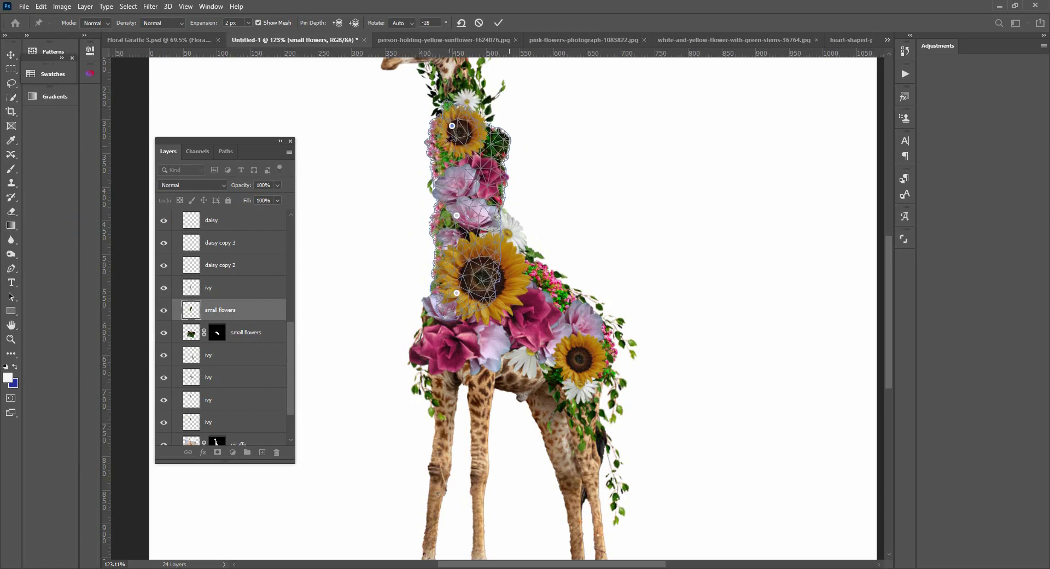
left_click(498, 23)
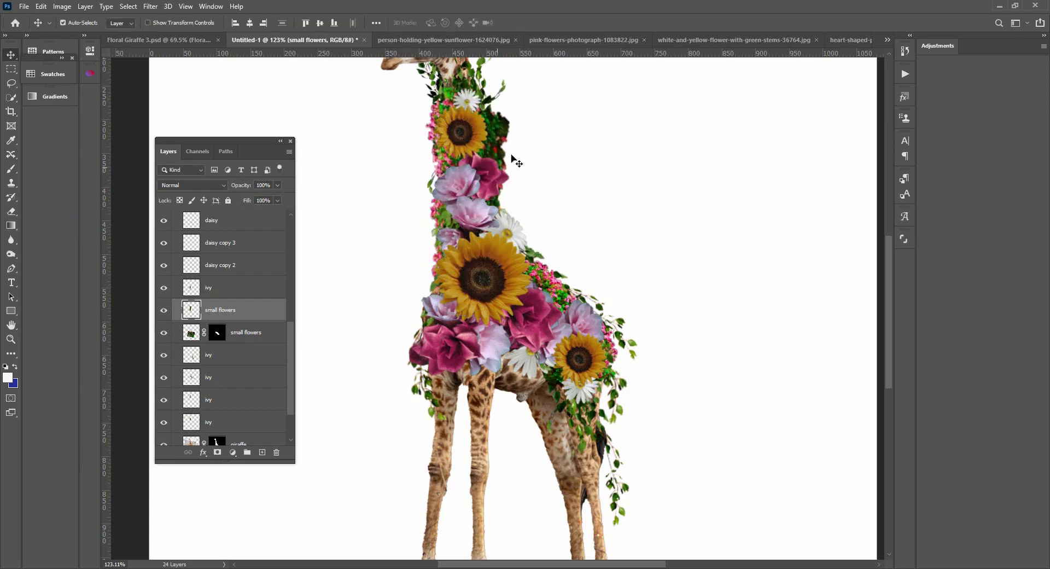
Step: Rotate the warped small flowers about -6.76°, scale them down and fit them behind the neck blooms
key("ctrl+t")
left_click_drag(565, 133, 528, 142)
left_click_drag(474, 178, 480, 181)
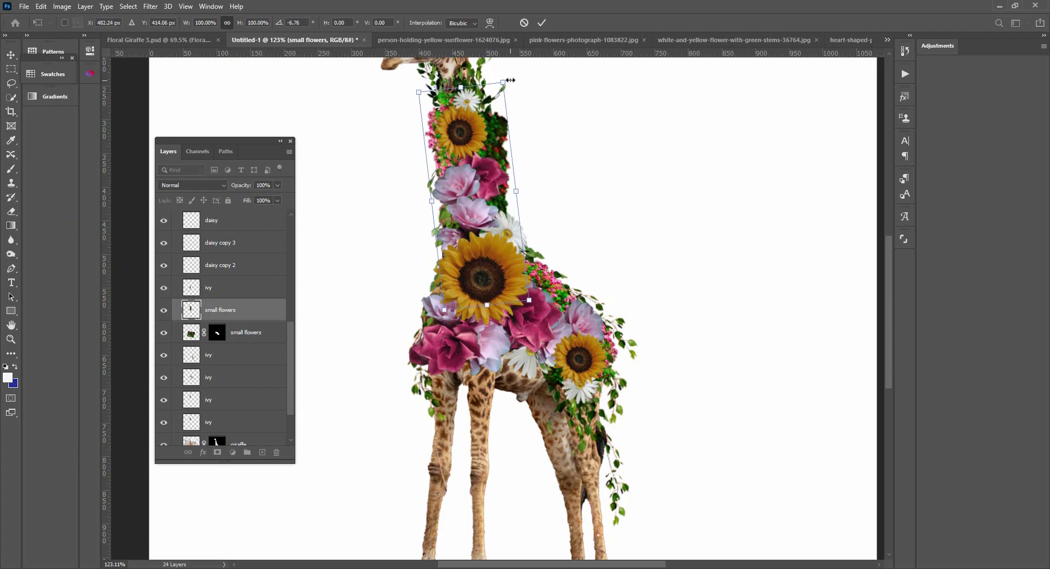
left_click_drag(503, 82, 512, 153)
key("Return")
Step: Flip the small flowers copy horizontally, scale it to 82.92%, rotate it about 165° and place it on the upper neck below the head
key("ctrl+t")
right_click(509, 156)
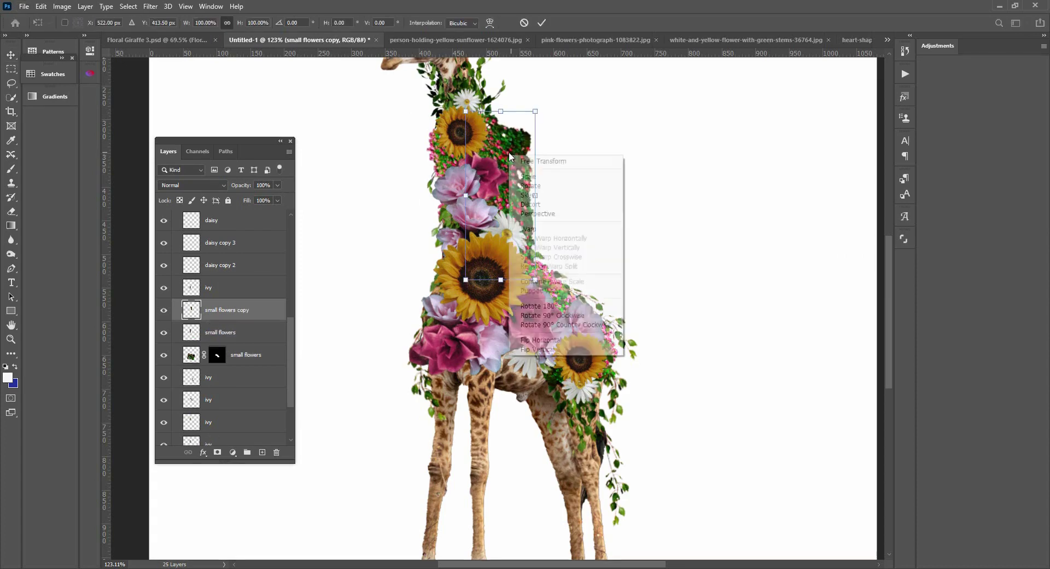
left_click(537, 340)
left_click_drag(496, 129, 469, 82)
left_click_drag(563, 113, 546, 90)
left_click_drag(457, 165, 448, 221)
left_click_drag(505, 198, 462, 176)
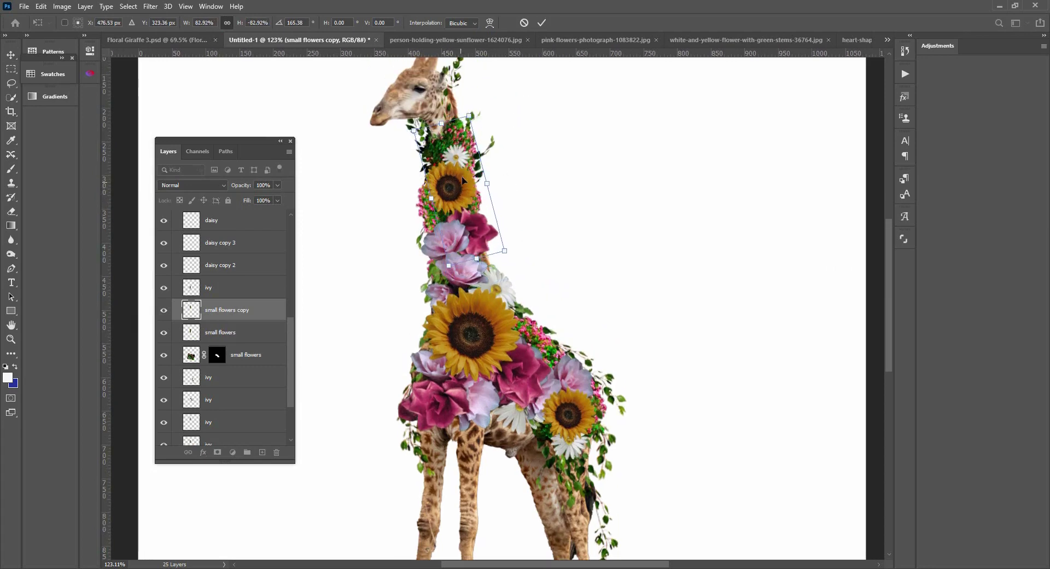
key("Return")
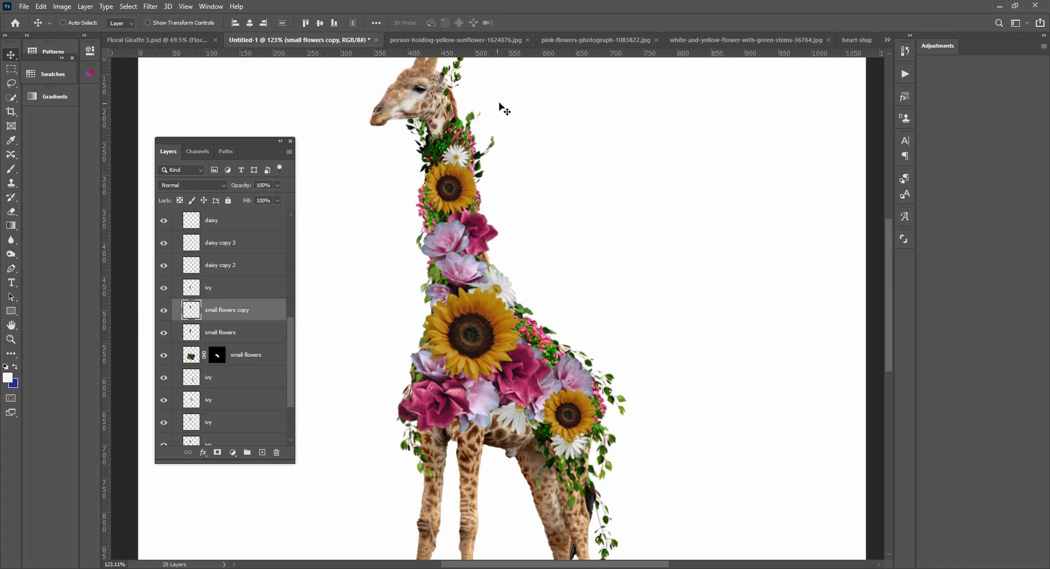
Step: Reshape the small flowers copy on the upper neck to follow the neck's outline
key("z")
left_click_drag(464, 141, 462, 151)
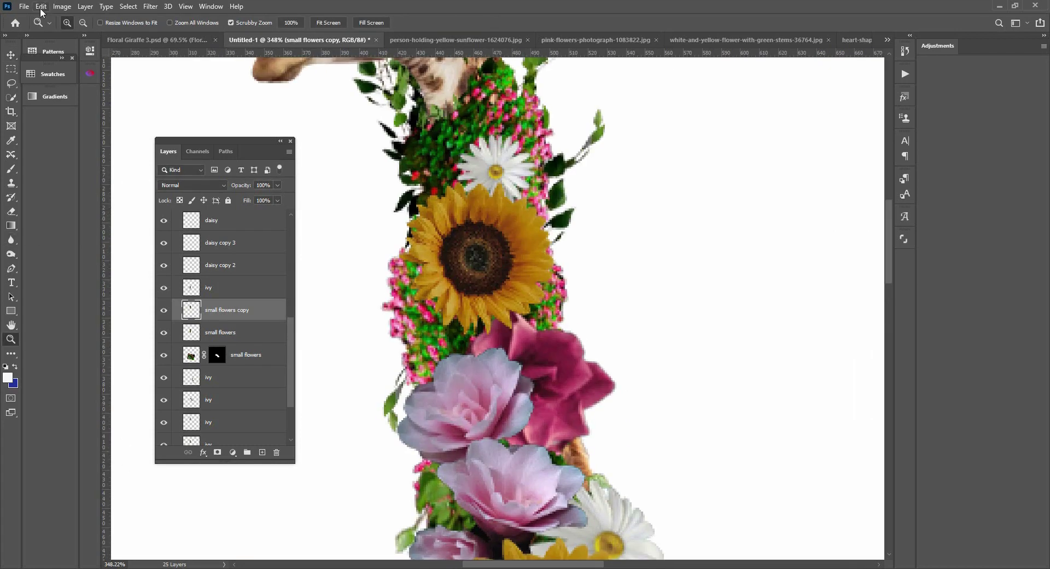
left_click(41, 8)
left_click(66, 246)
left_click_drag(444, 230, 452, 230)
left_click(499, 23)
Step: Nudge the small flowers layer sideways behind the upper sunflower and the neck blooms
left_click_drag(488, 267, 475, 268)
key("v")
left_click(220, 333)
left_click_drag(523, 312, 519, 312)
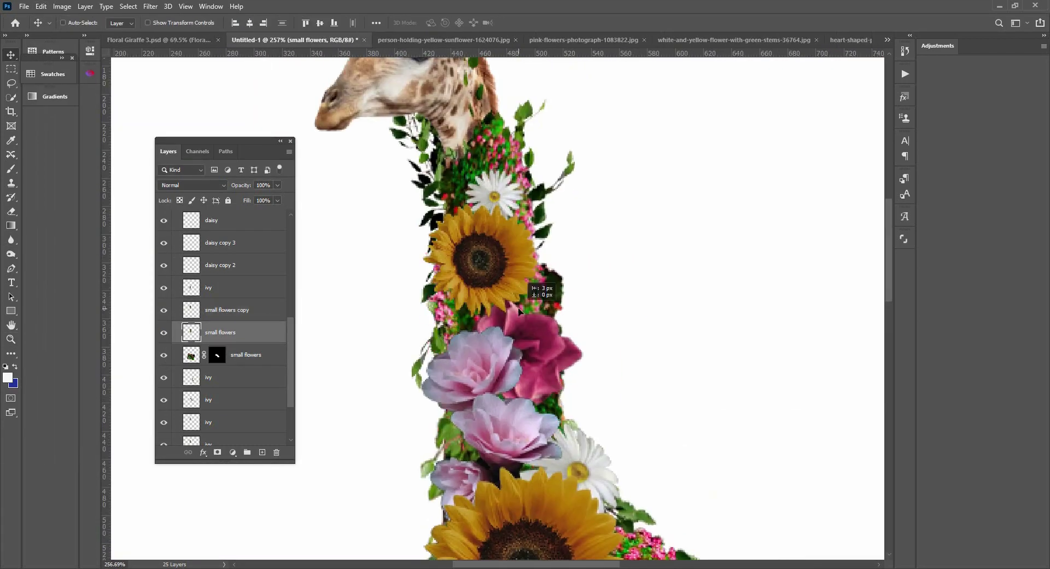
Step: Select the ivy layer below the other ivy layers, running behind the neck, and delete it
left_click(235, 441)
key("z")
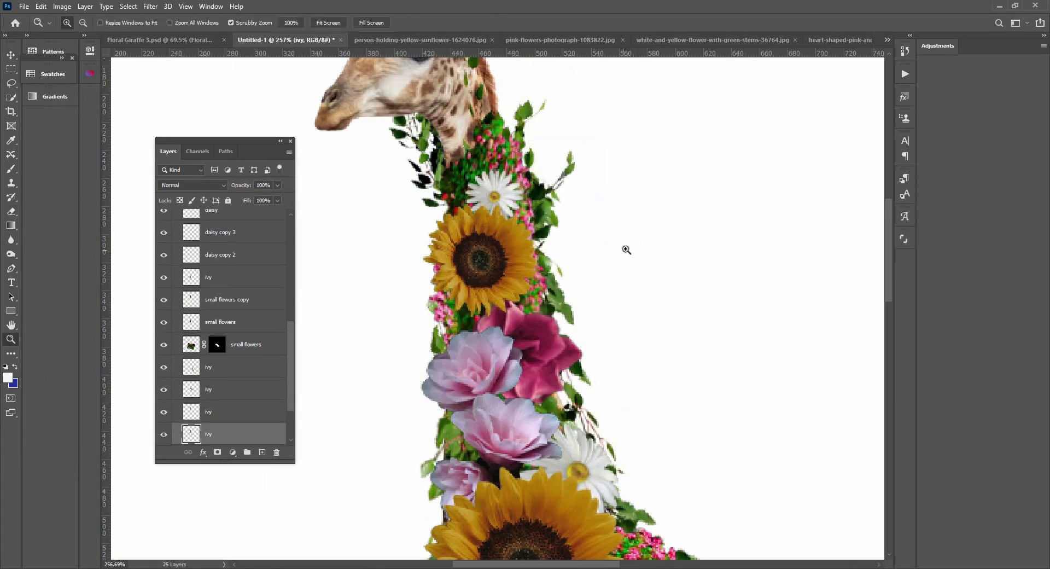
left_click_drag(626, 249, 604, 250)
key("v")
key("Delete")
Step: Scale down the sunflower on the upper neck and reposition it beneath the daisy
left_click_drag(541, 268, 532, 286)
left_click(496, 240)
left_click(529, 234)
key("ctrl+t")
left_click_drag(550, 207, 516, 227)
key("Return")
Step: Adjust the red and pink flowers on the neck to line up beneath the small sunflower
key("z")
left_click_drag(634, 213, 618, 213)
left_click(490, 195)
key("ctrl+t")
key("Return")
Step: Transform the red flower at the front of the chest to fit closer to the giraffe's body
left_click(554, 298)
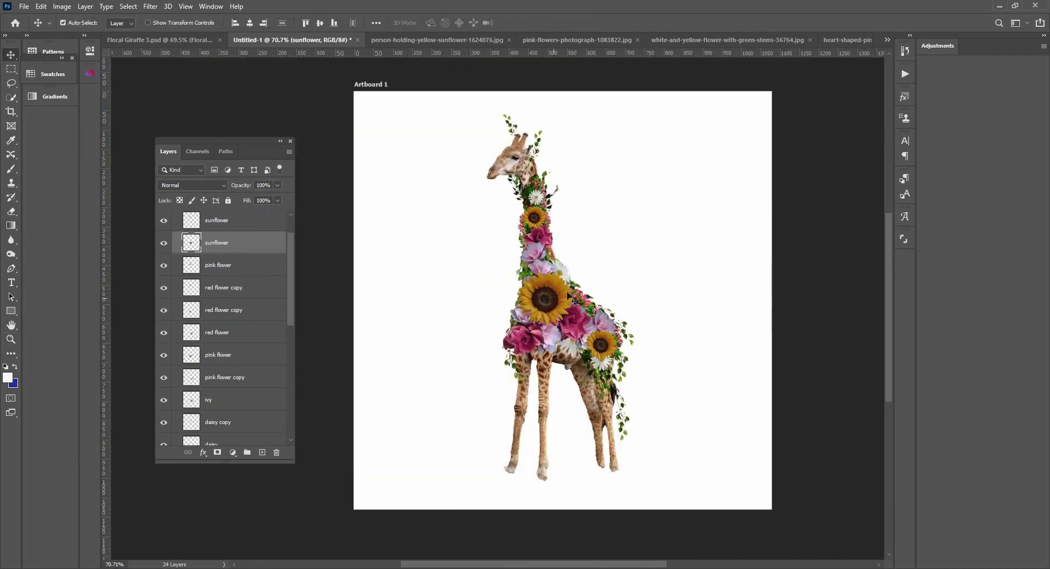
key("z")
left_click_drag(587, 305, 618, 305)
left_click(483, 335)
key("ctrl+t")
left_click(455, 335)
Step: Lasso the part of the pink flower sticking out in front of the chest, delete it and deselect
key("l")
left_click_drag(458, 313, 418, 316)
key("Delete")
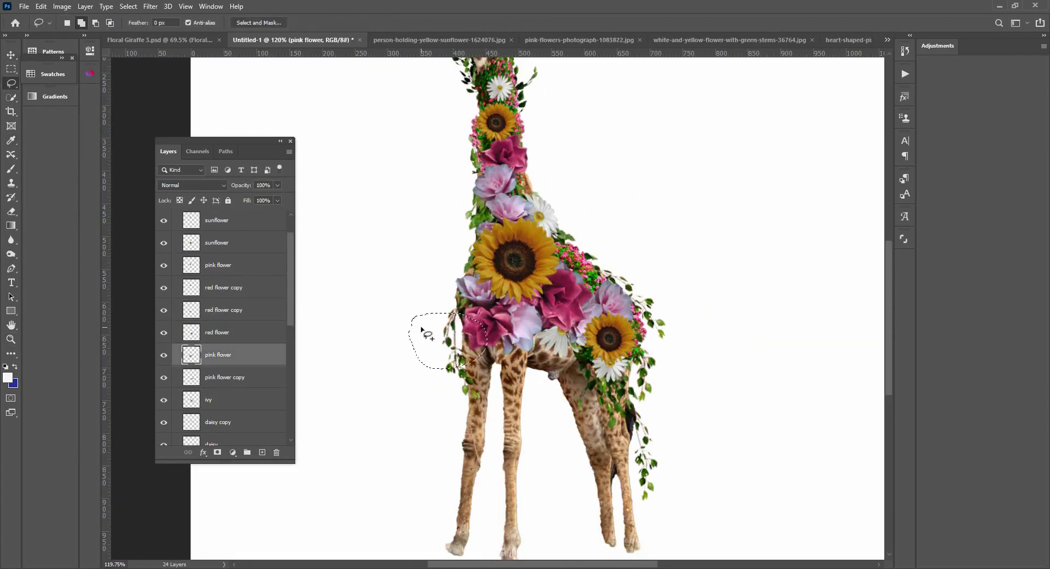
key("ctrl+d")
Step: Duplicate the ivy at the front of the chest and let it hang beside the red flower
key("v")
left_click(450, 341)
key("z")
left_click_drag(535, 300, 465, 300)
left_click_drag(537, 239, 563, 235)
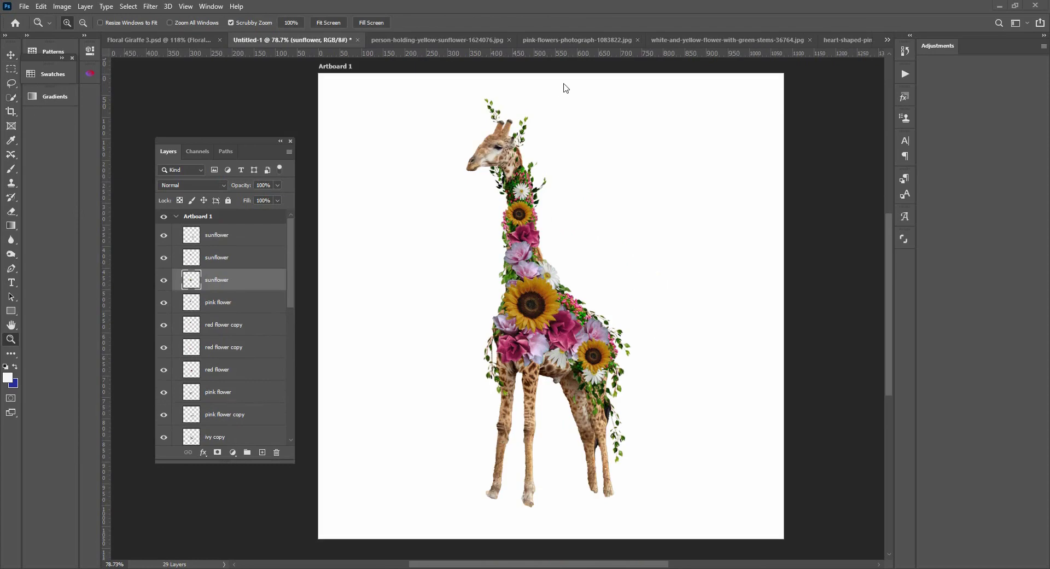
Step: Switch to Floral Giraffe 3.psd and examine how the finished flowers, ivy and floating petals are arranged
left_click(165, 41)
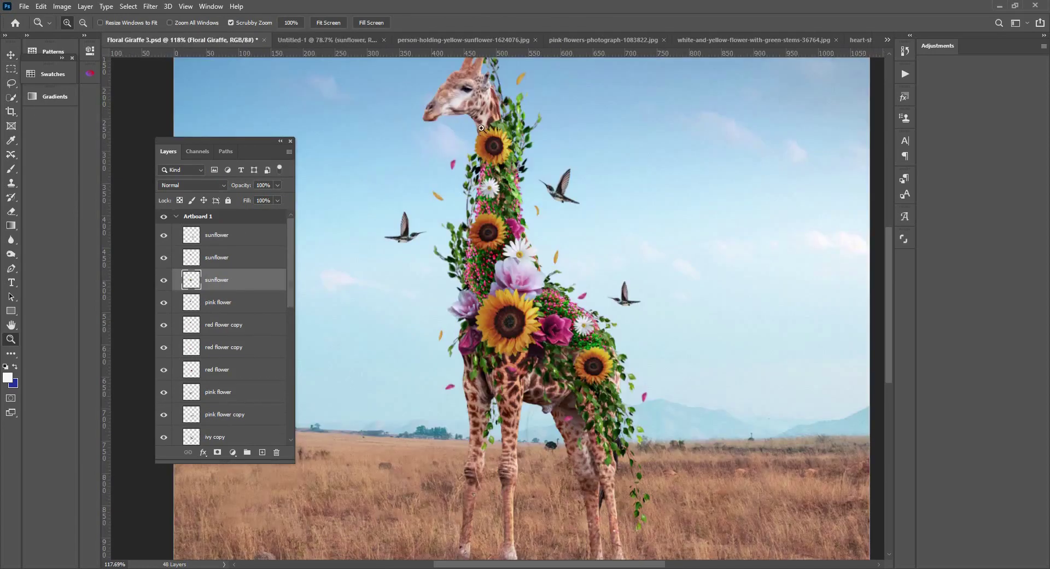
left_click_drag(533, 244, 619, 291)
left_click_drag(619, 291, 566, 278)
left_click_drag(533, 141, 653, 275)
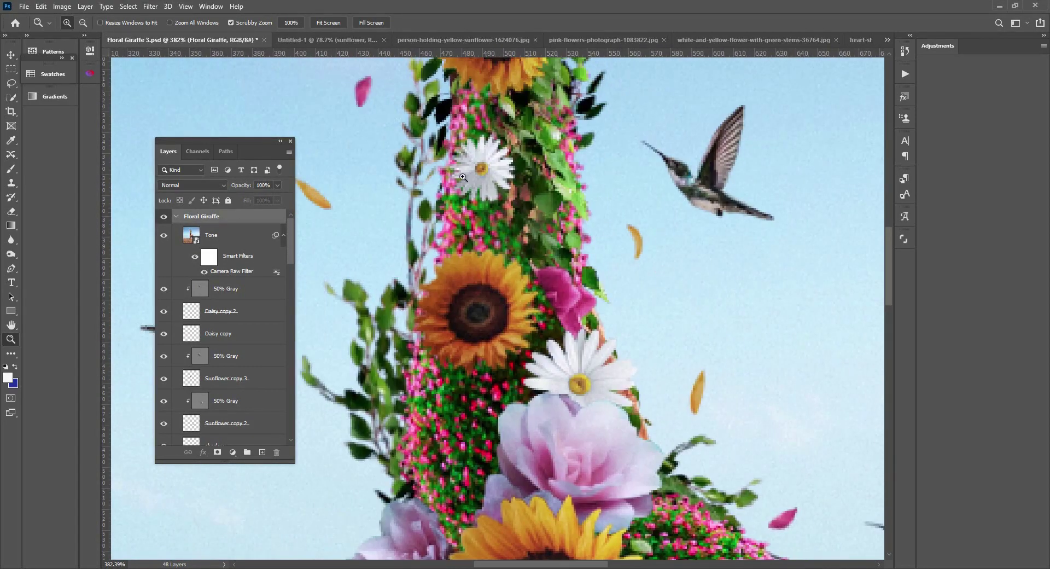
left_click_drag(365, 170, 528, 175)
scroll(528, 175, "up", 5)
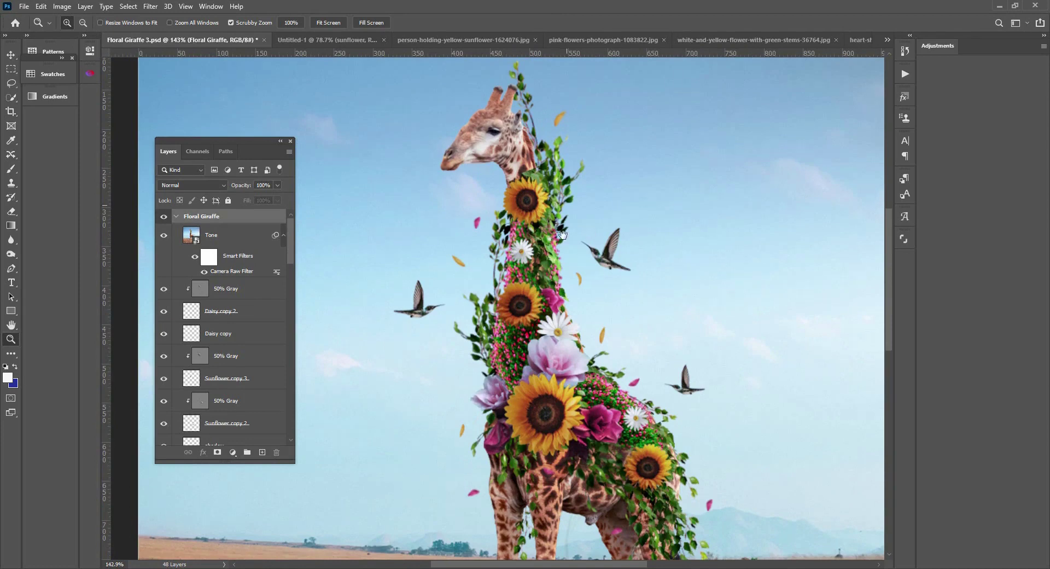
scroll(562, 234, "down", 3)
Step: Return to Untitled-1, lasso one petal of the large sunflower, and copy and paste it onto a new layer
left_click(327, 40)
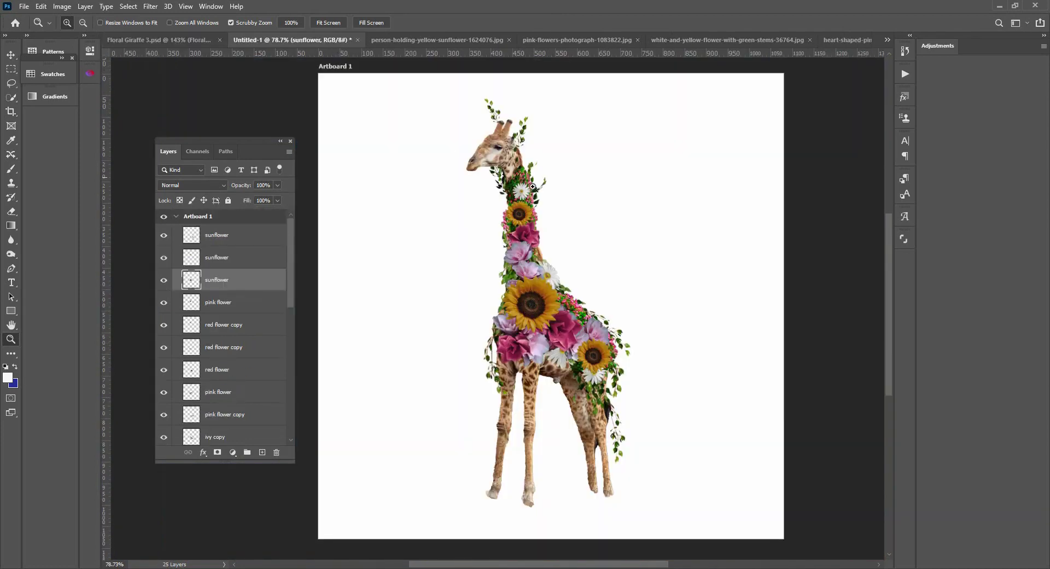
scroll(602, 300, "up", 6)
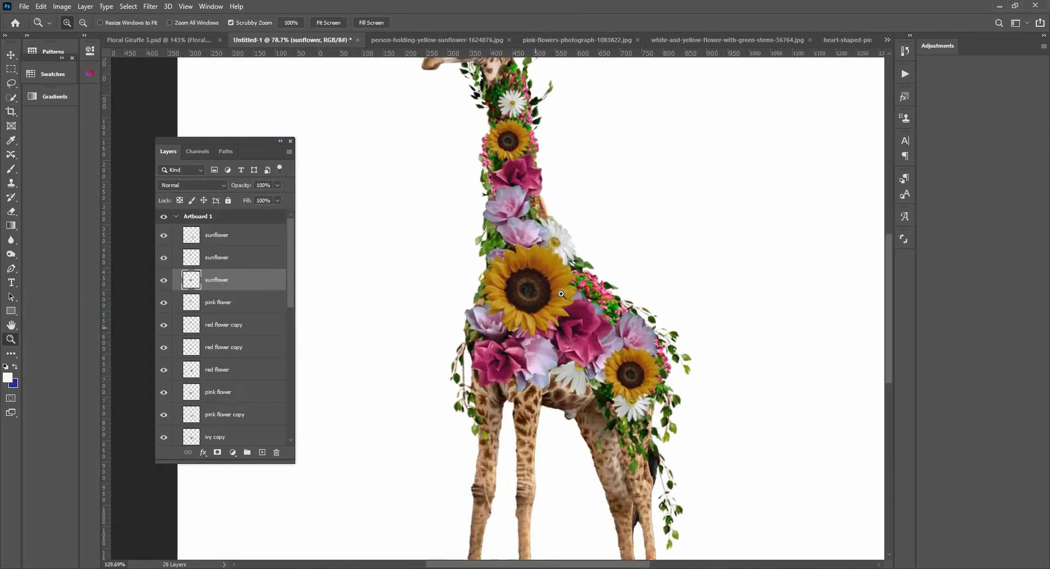
left_click(11, 84)
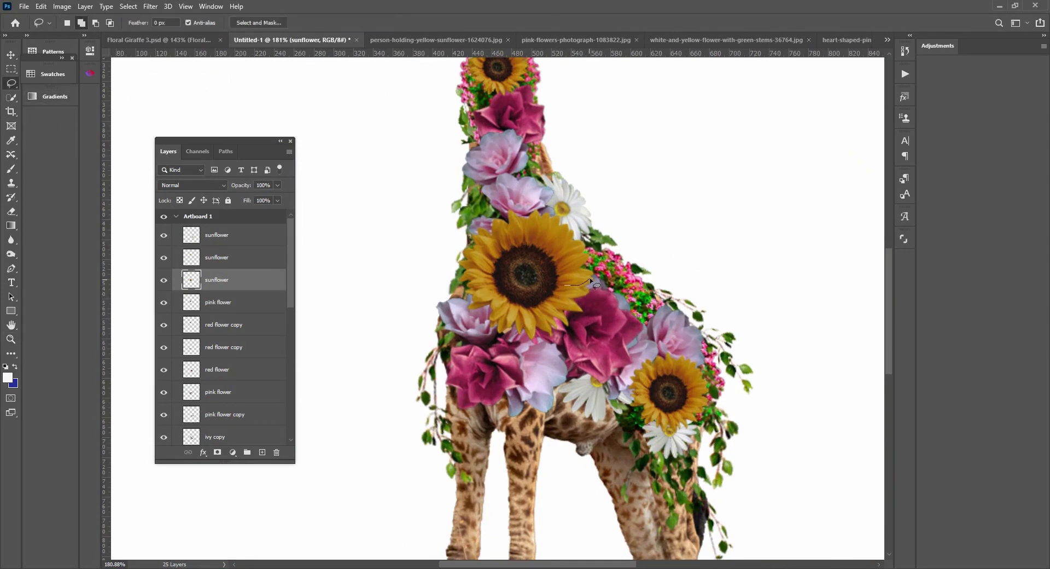
left_click_drag(562, 284, 562, 281)
left_click(41, 7)
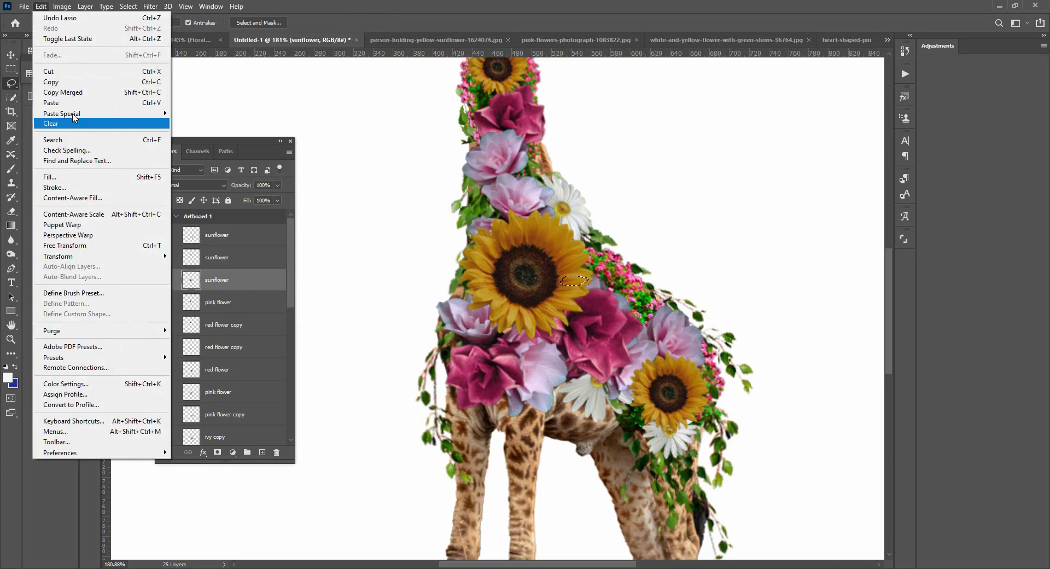
left_click(51, 82)
left_click(41, 6)
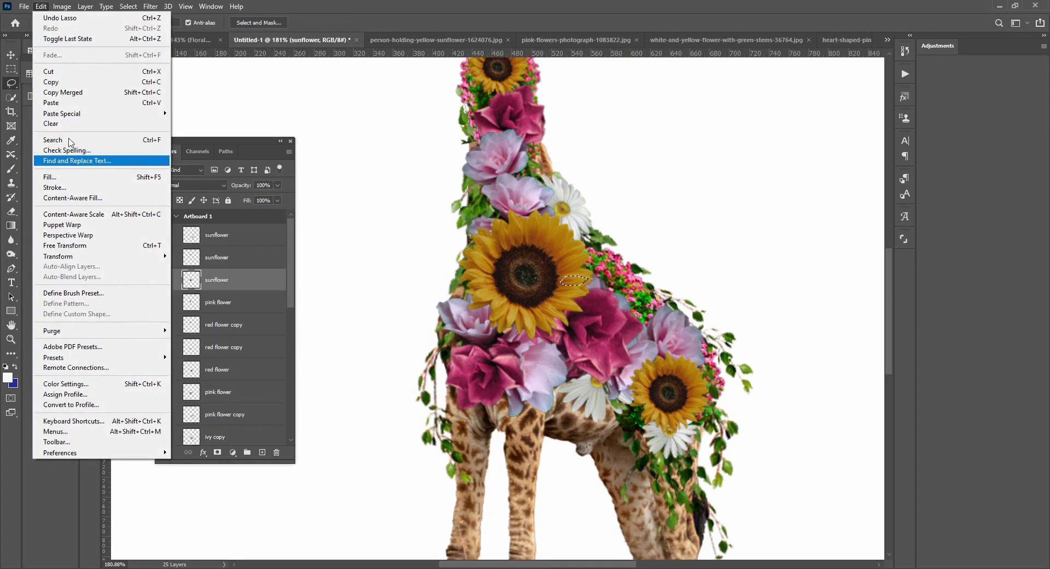
left_click(136, 102)
Step: Move the pasted sunflower petal into the empty space behind the neck and rotate it as if falling
key("v")
left_click_drag(589, 286, 602, 160)
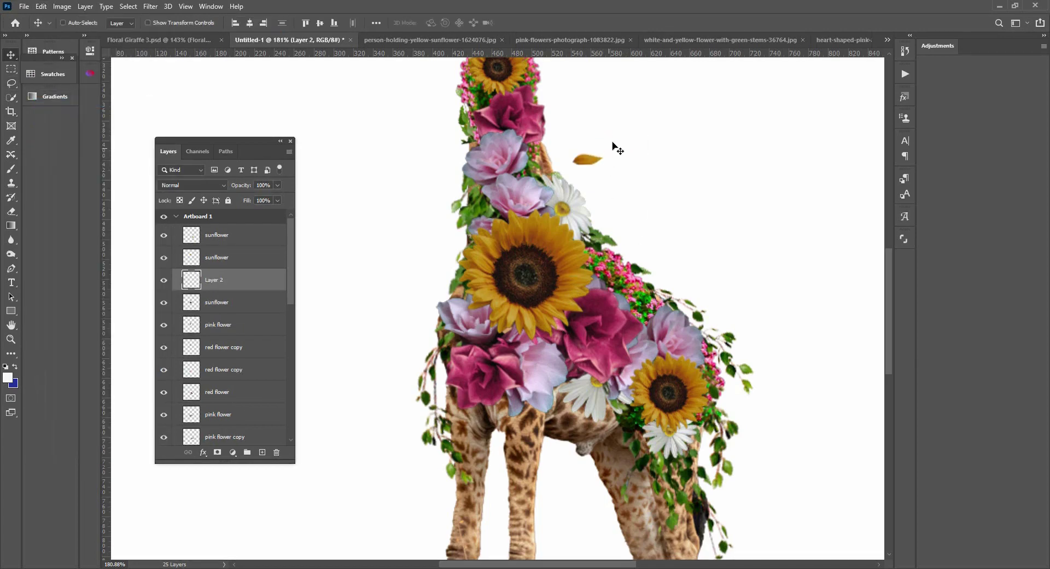
key("ctrl+t")
left_click_drag(602, 122, 672, 99)
key("Return")
Step: Duplicate the petal to the front side of the neck, rotate the copy and place it near the upper sunflower
left_click_drag(602, 146, 632, 265)
left_click_drag(522, 202, 452, 122)
key("ctrl+t")
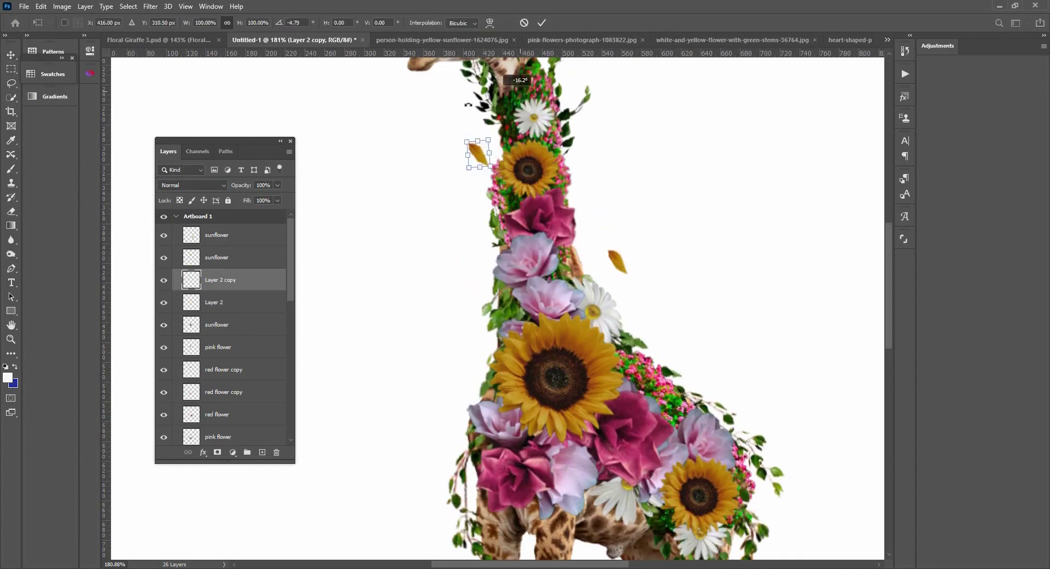
left_click_drag(446, 177, 478, 146)
key("Return")
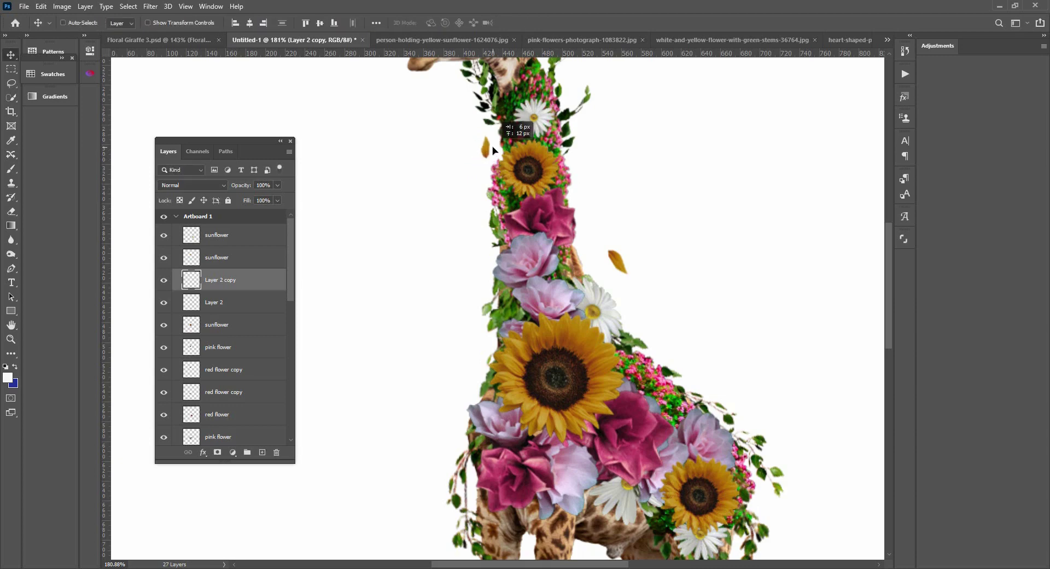
Step: Duplicate the yellow sunflower petal into the gap under the giraffe's belly and rotate the copy so it lies nearly flat
key("z")
left_click_drag(594, 185, 578, 160)
left_click_drag(471, 203, 431, 203)
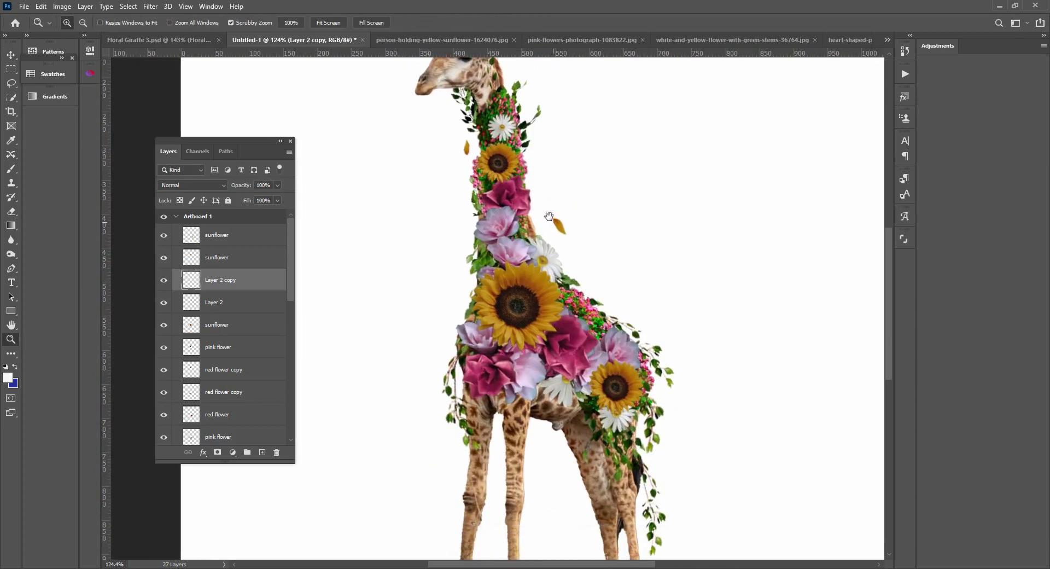
key("v")
left_click_drag(569, 453, 569, 453)
scroll(568, 453, "down", 3)
key("ctrl+t")
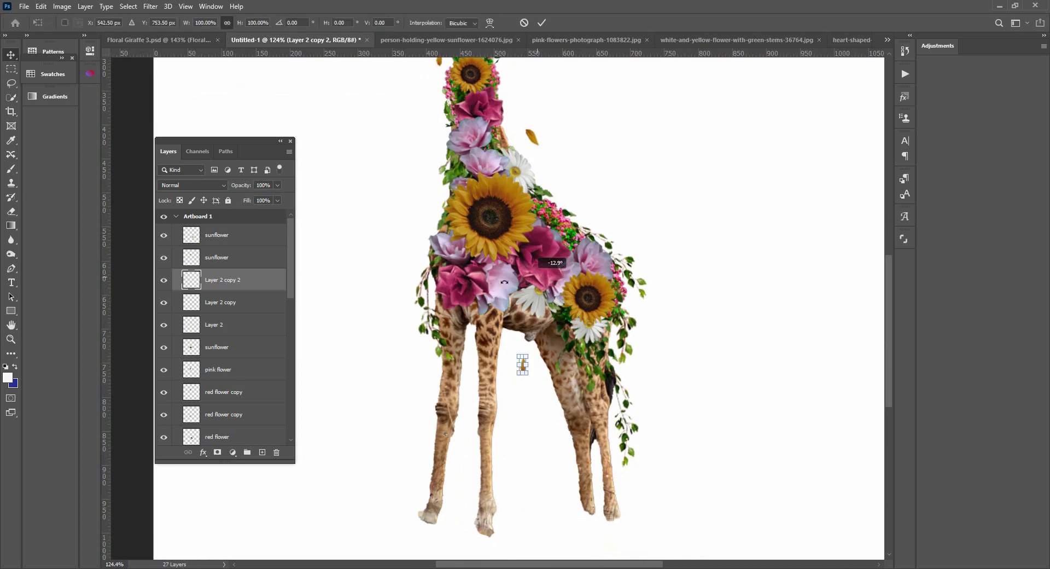
key("Return")
Step: Duplicate the yellow petal to the empty space in front of the giraffe's chest and rotate the copy about -93°
left_click_drag(528, 371, 387, 201)
key("ctrl+t")
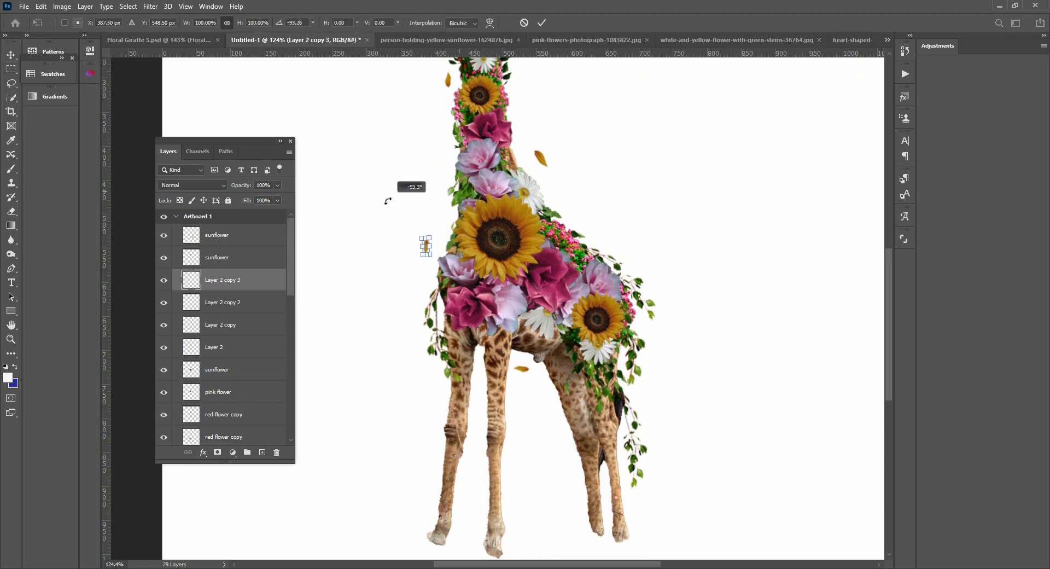
key("Return")
Step: Duplicate the yellow petal to the empty space behind the giraffe's rump and rotate the copy
left_click_drag(559, 232, 502, 267)
left_click_drag(396, 285, 596, 188)
key("ctrl+t")
key("Return")
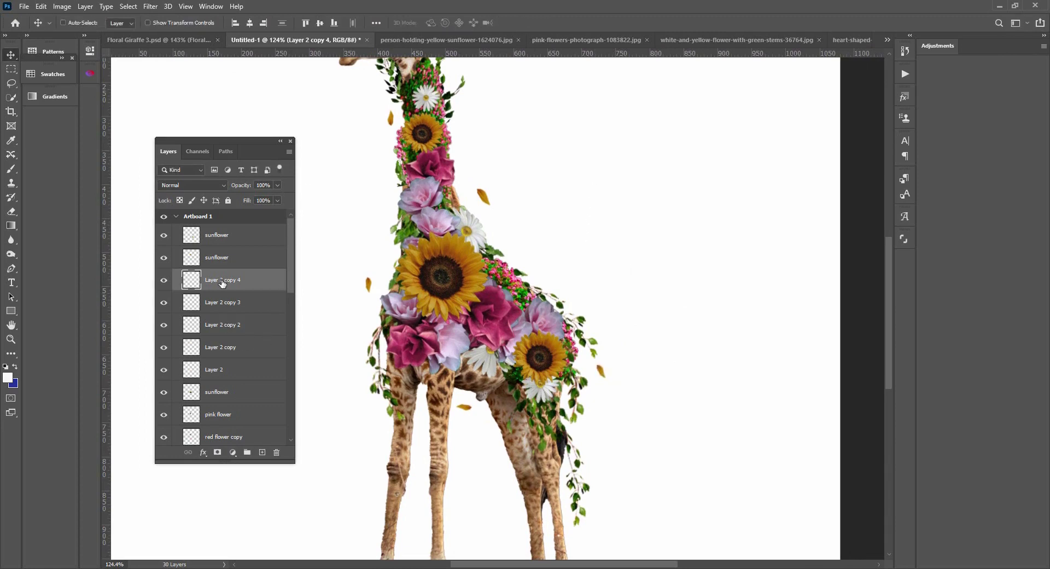
Step: Select all five yellow petal layers, from Layer 2 copy 4 to Layer 2, and merge them into one layer
left_click(232, 374, "shift")
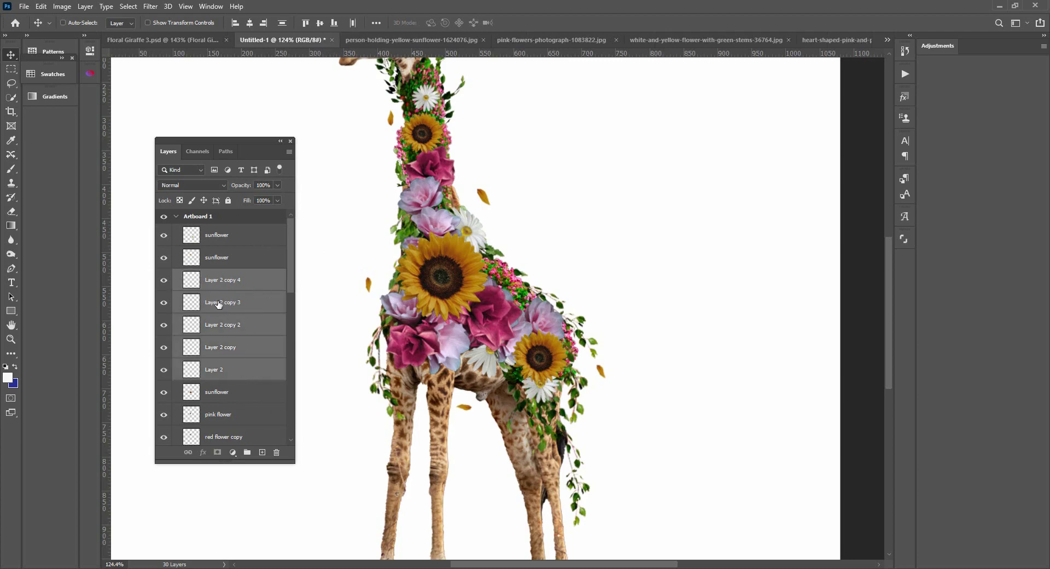
left_click(85, 6)
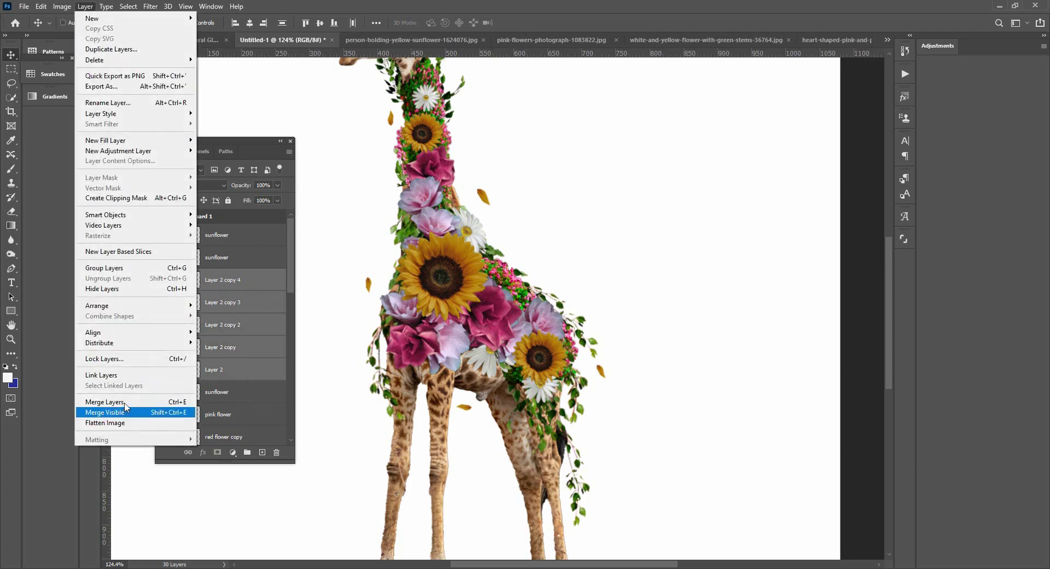
left_click(131, 401)
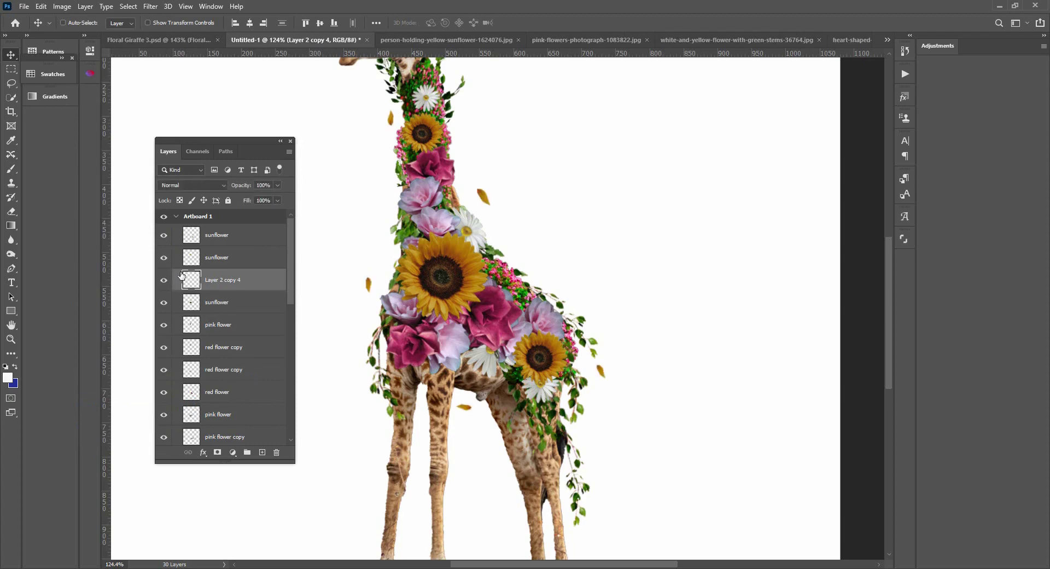
Step: Rename the merged petal layer as scatter yellow
left_click_drag(442, 234, 588, 235)
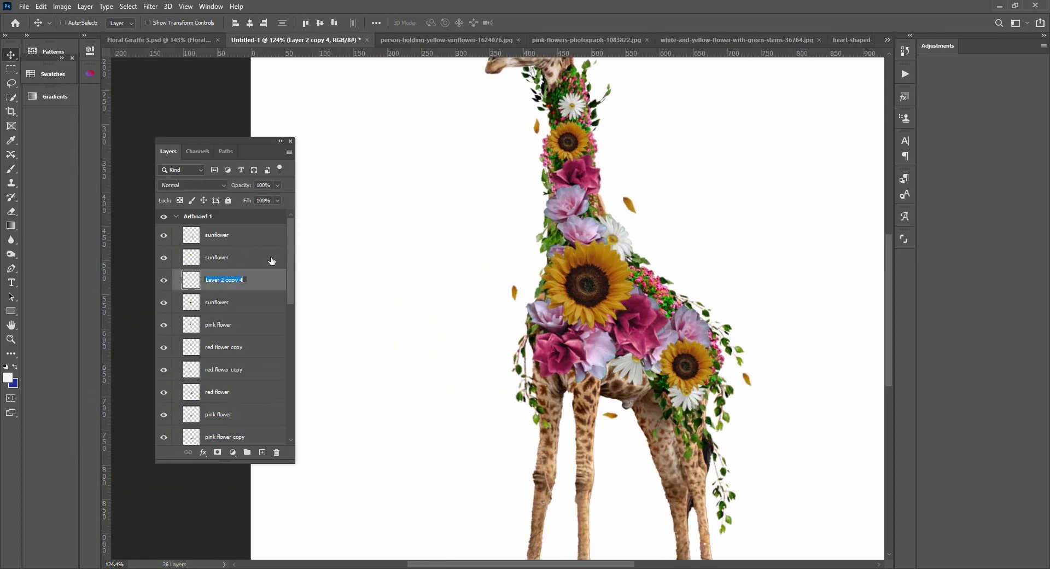
type("scatter yellow")
key("Return")
left_click_drag(588, 274, 563, 268)
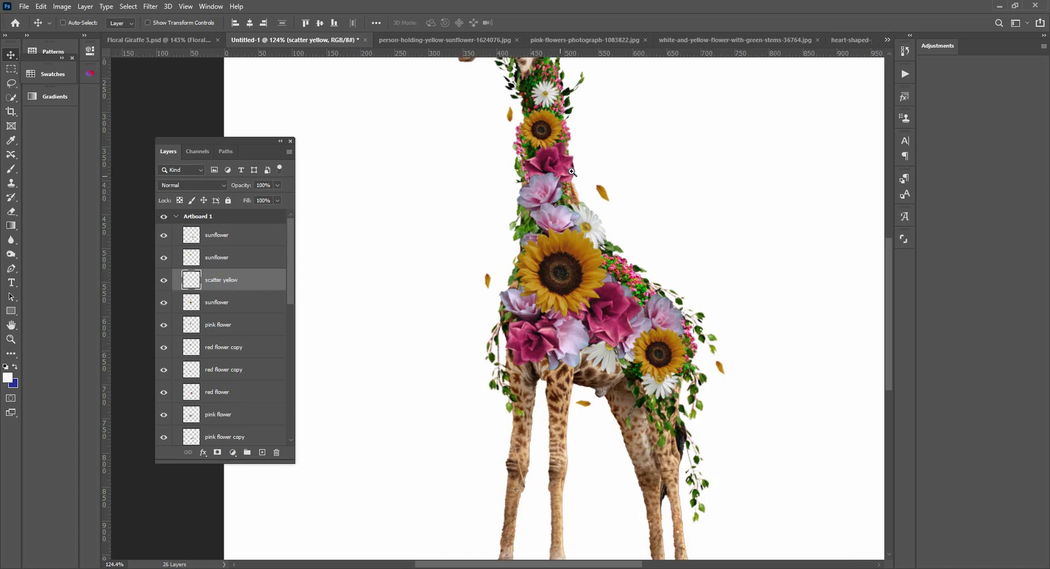
Step: Lasso one petal of the large red flower beside the big sunflower and copy and paste it onto a new layer
key("z")
left_click_drag(571, 172, 563, 175)
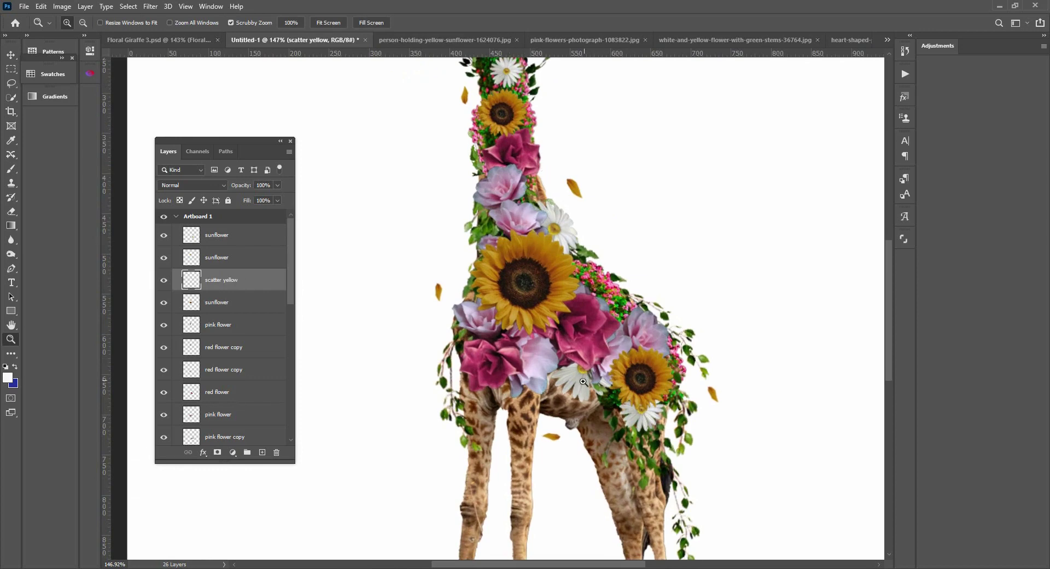
left_click_drag(609, 348, 629, 346)
key("v")
left_click(583, 312)
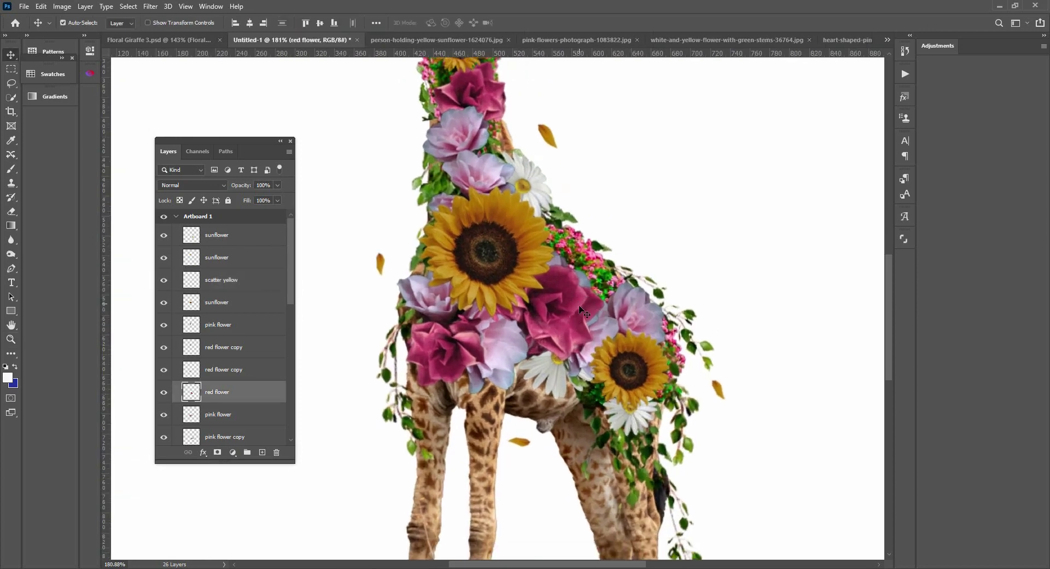
left_click_drag(556, 304, 563, 276)
left_click_drag(11, 83, 54, 85)
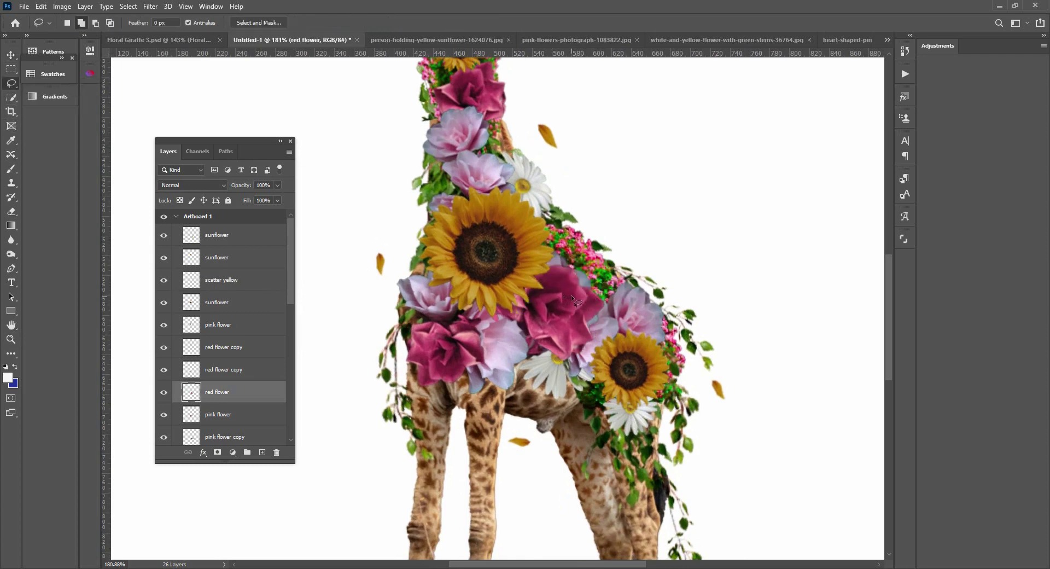
mouse_move(566, 292)
left_mouse_down()
mouse_move(582, 293)
mouse_move(566, 293)
left_mouse_up()
left_click(41, 6)
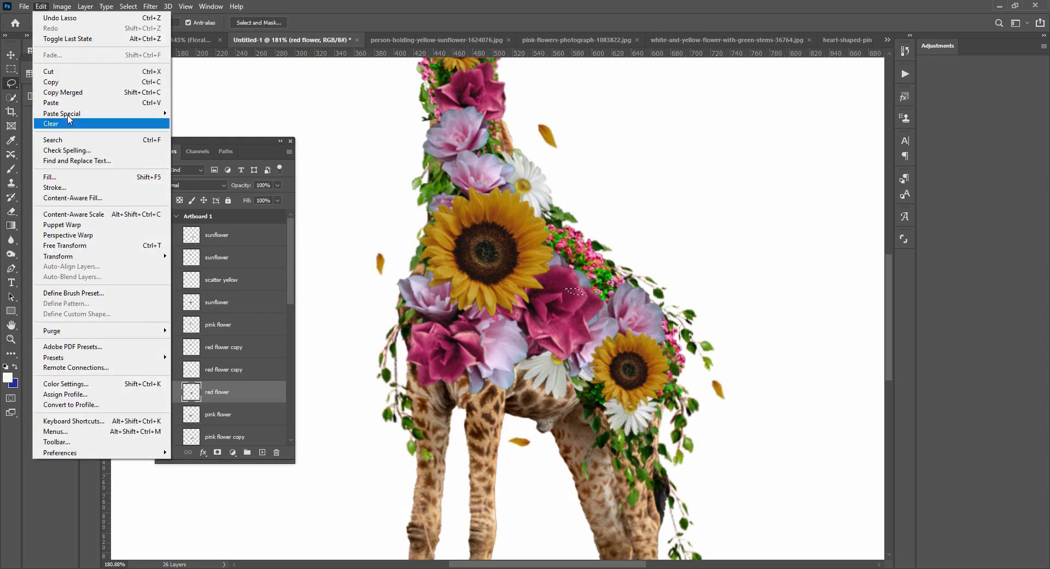
left_click(74, 84)
key("ctrl+v")
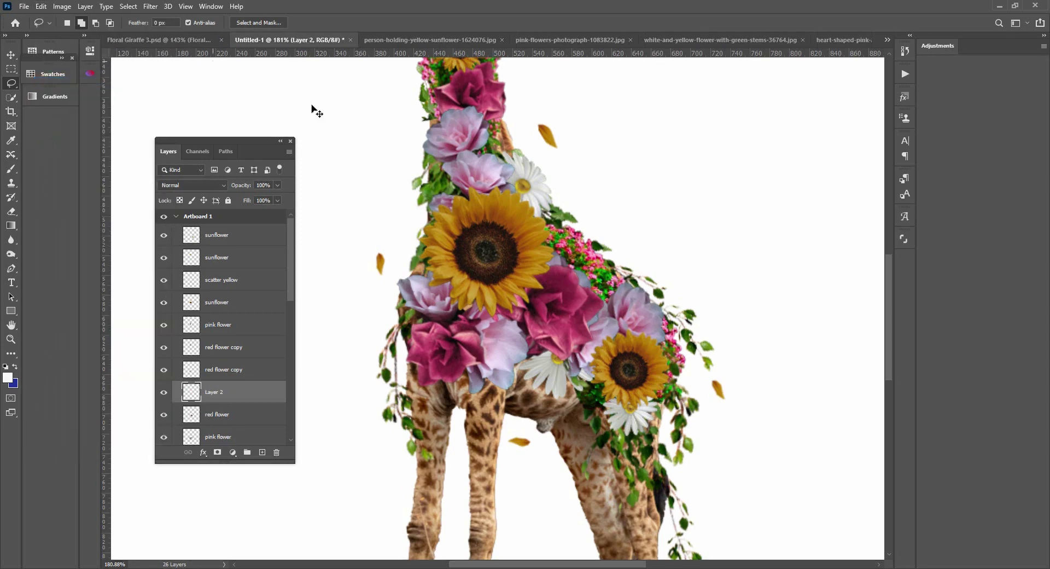
Step: Move the pasted red petal into the empty space above the giraffe's back and rotate it as if falling
key("v")
left_click_drag(597, 280, 670, 232)
key("ctrl+t")
key("Return")
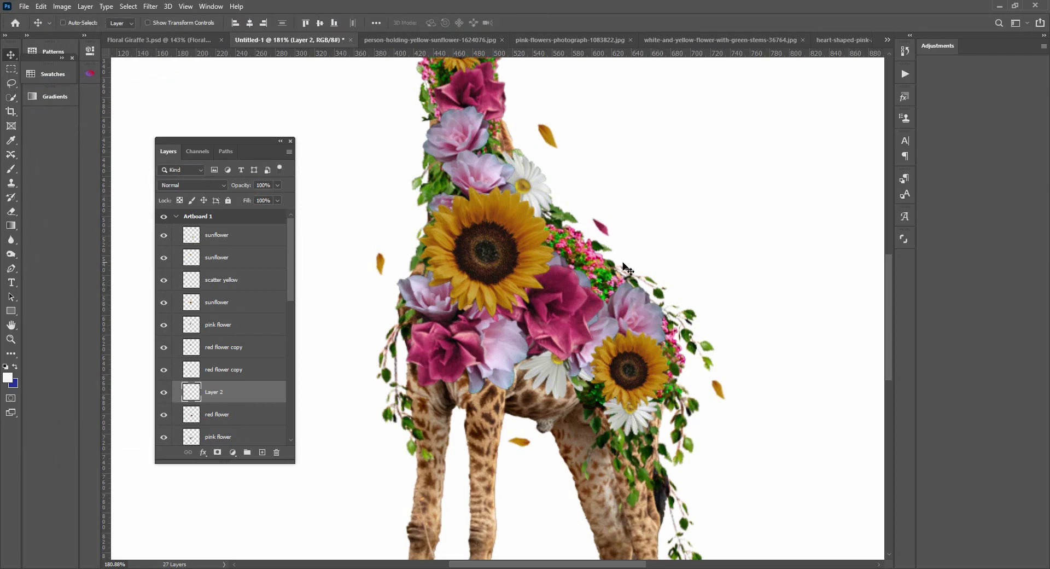
Step: Duplicate the red petal, rotate the copy nearly upright and place it behind the neck beside the upper red flower
left_click_drag(630, 219, 623, 215)
left_click_drag(597, 231, 402, 151)
key("ctrl+t")
left_click_drag(407, 90, 403, 92)
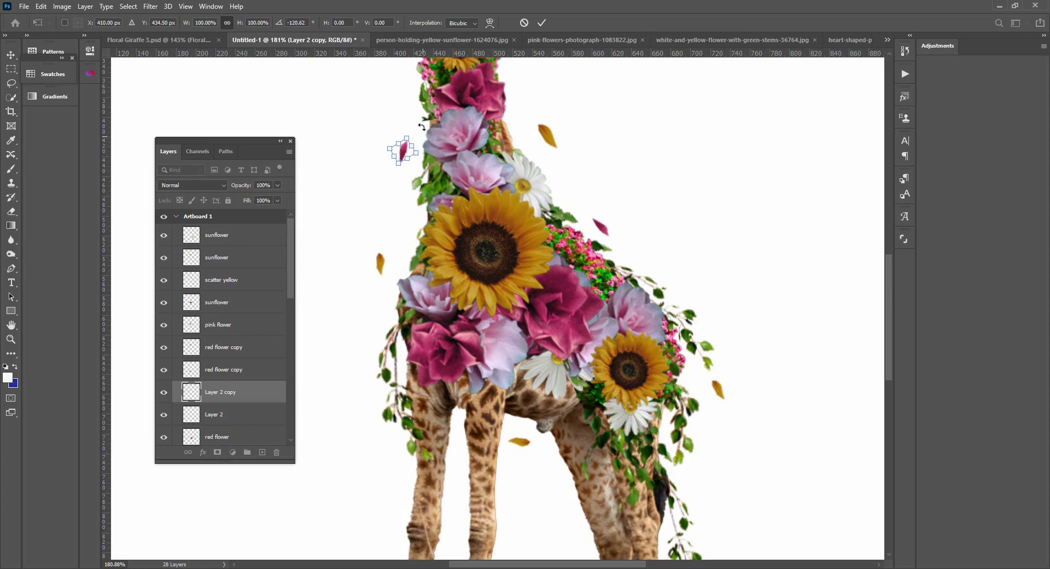
key("Return")
scroll(426, 257, "up", 5)
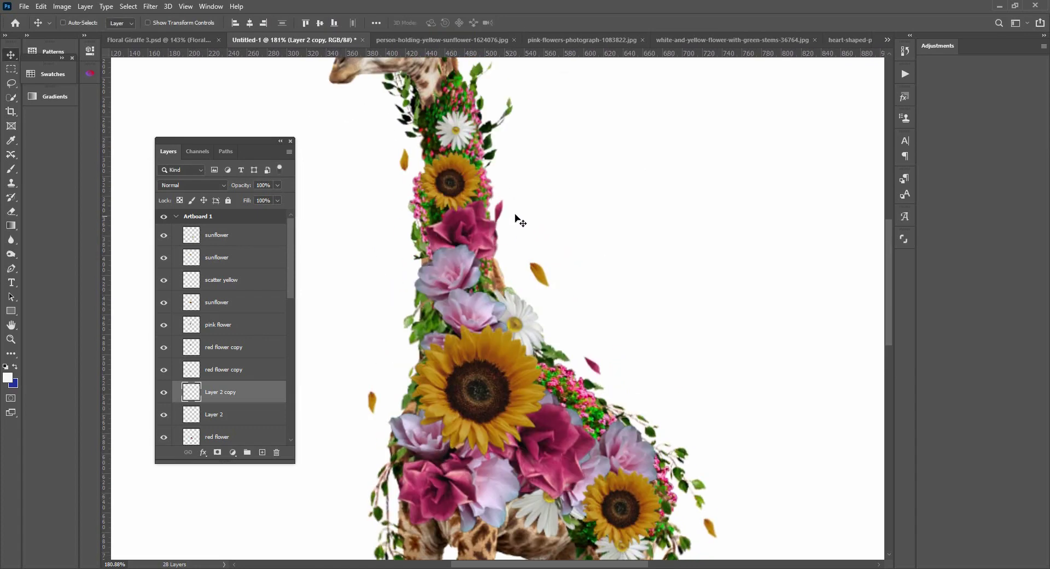
Step: Duplicate the red petal to the front of the lower neck, scale the copy to about 75% and rotate it about -27°
left_click_drag(515, 218, 397, 335)
key("ctrl+t")
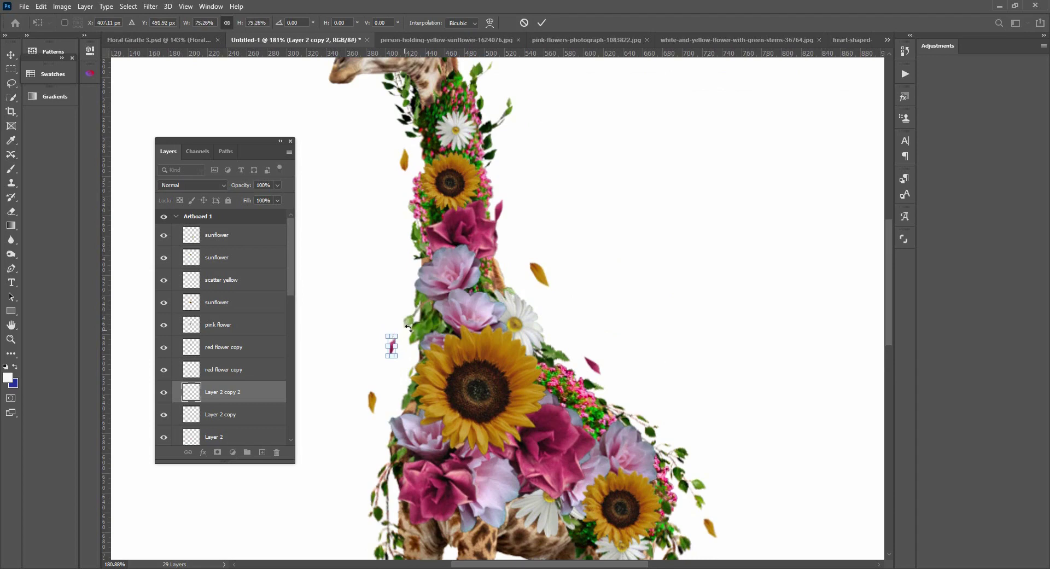
key("Return")
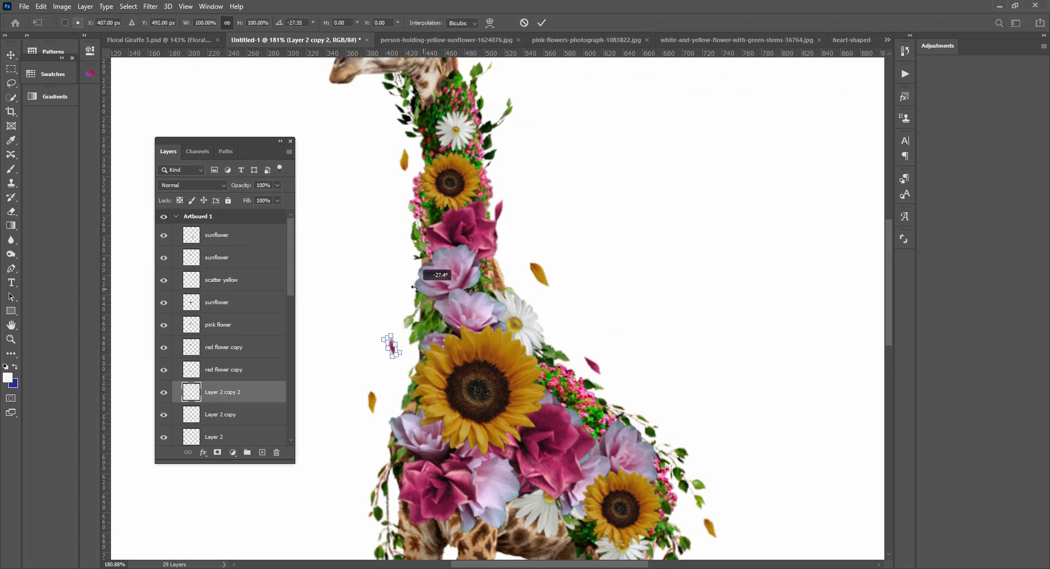
Step: Duplicate the small red petal and place the copy above the giraffe's back, near the first red petal
left_click_drag(493, 323, 448, 186)
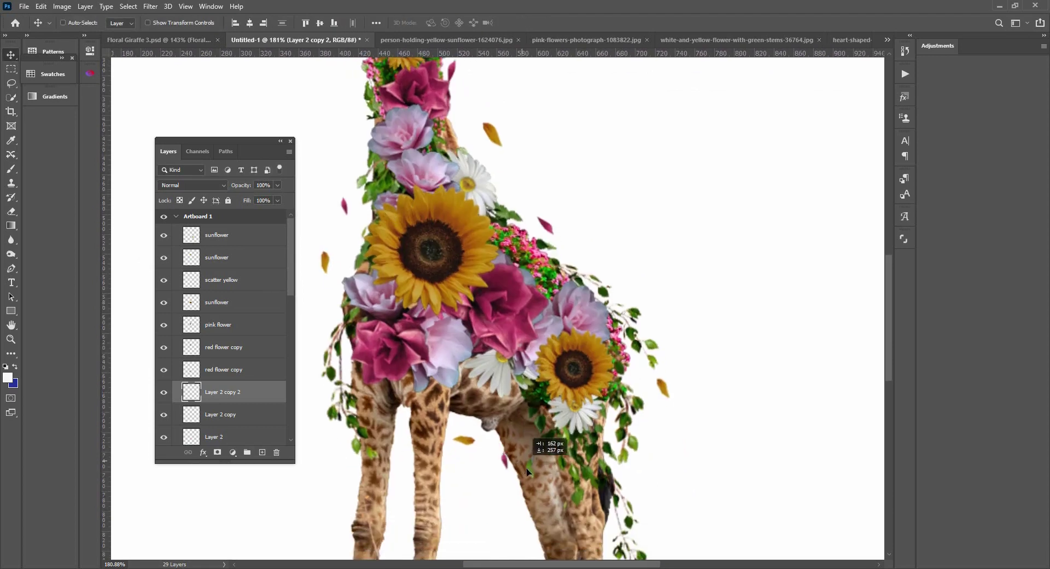
key("ctrl+j")
key("z")
left_click_drag(602, 249, 647, 218)
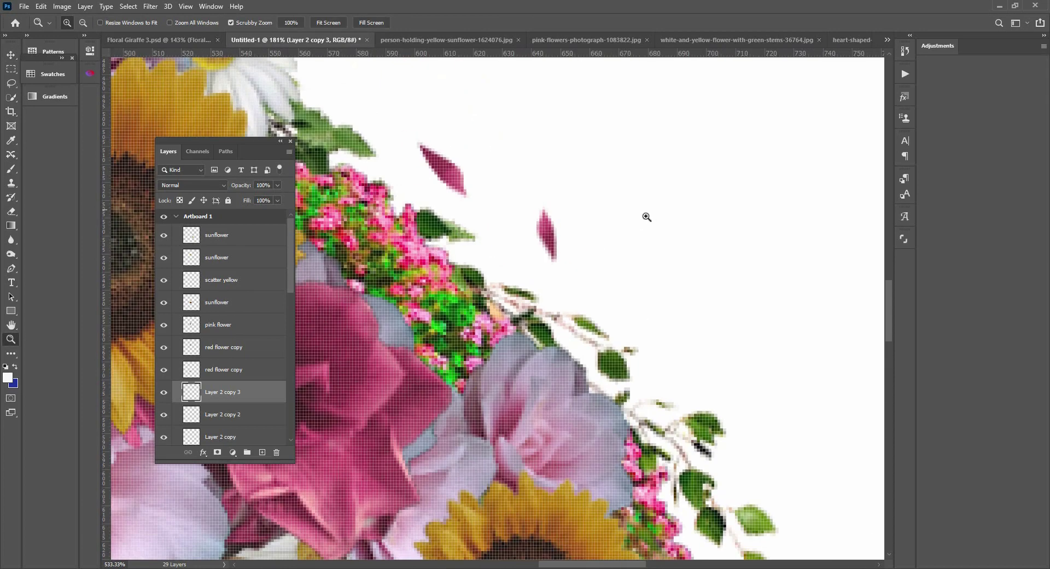
key("ctrl+t")
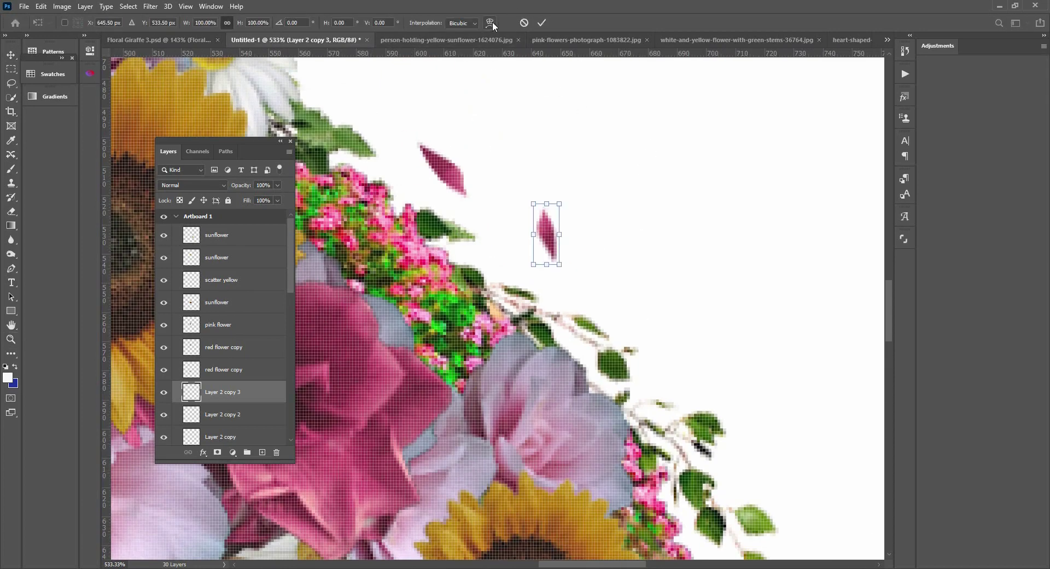
left_click(490, 22)
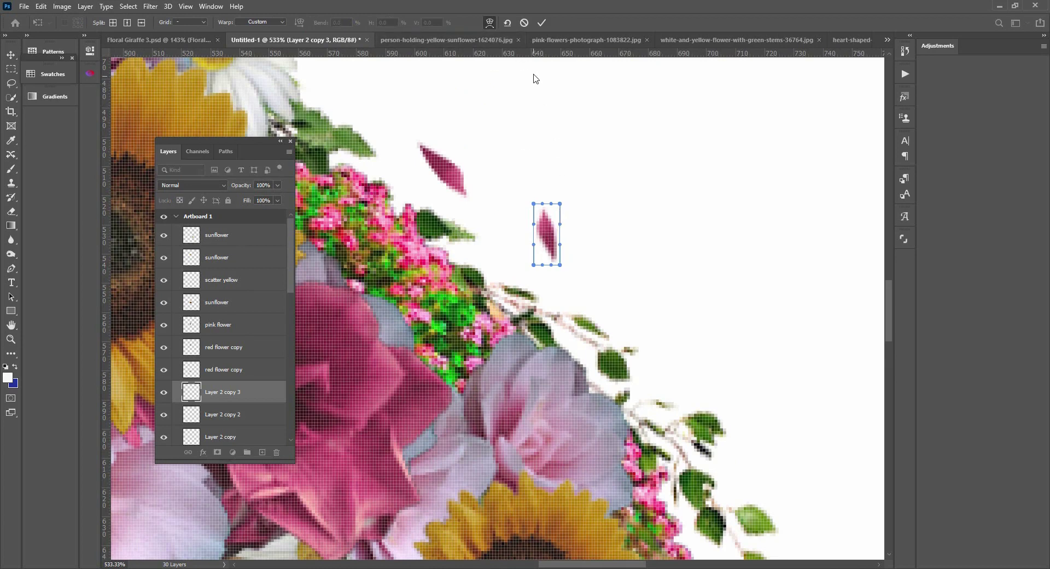
key("Return")
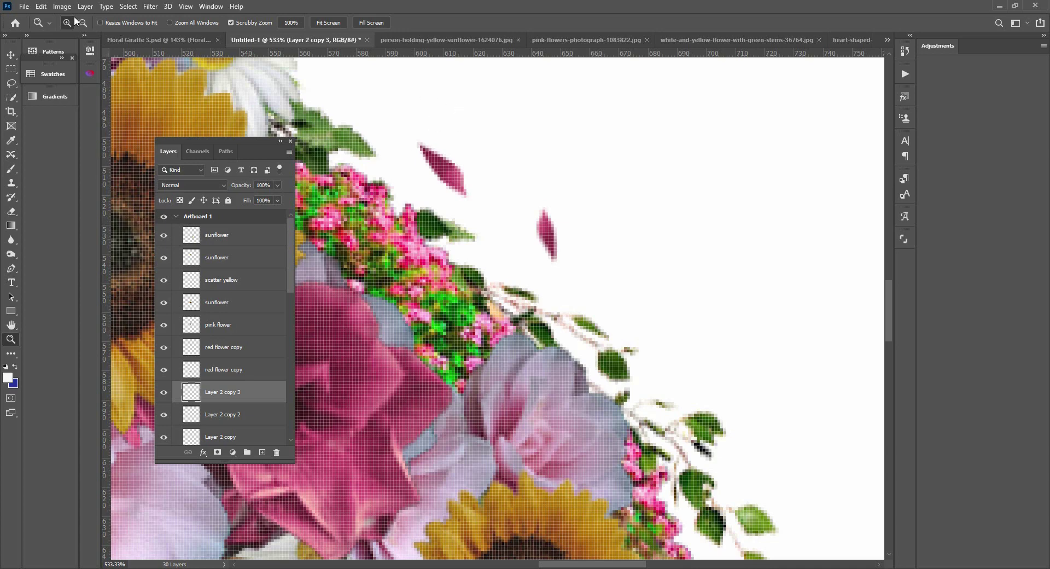
Step: Warp the newest red petal above the back with Free Transform's custom warp so that it curves
left_click(62, 6)
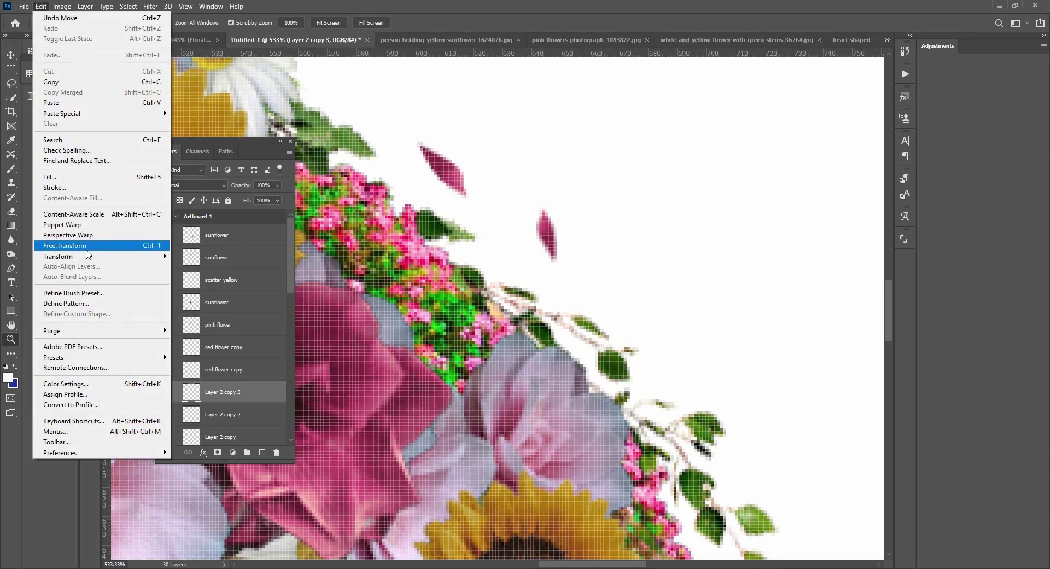
left_click(99, 247)
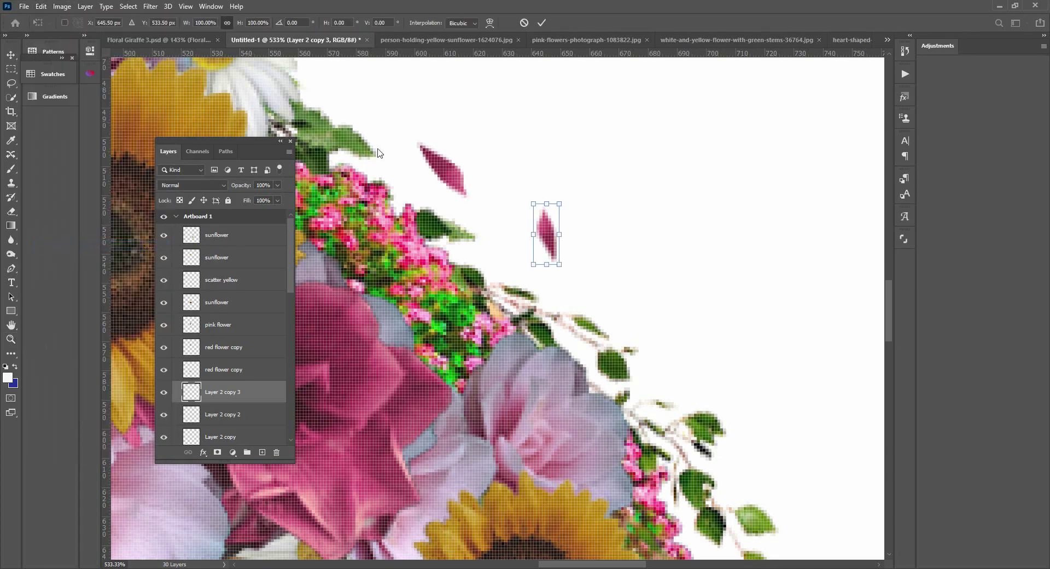
left_click(489, 22)
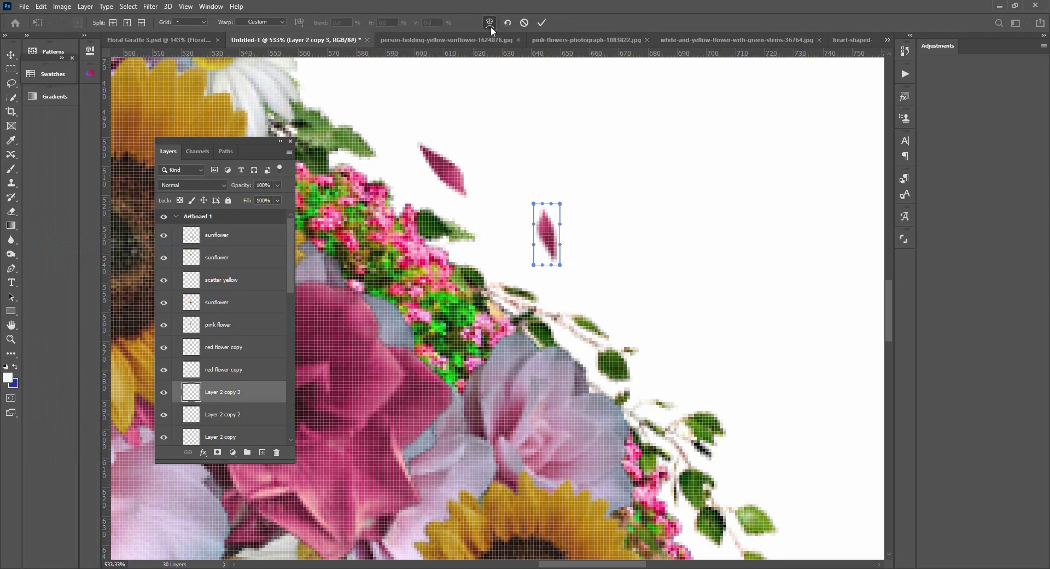
left_click_drag(549, 238, 554, 198)
left_click(542, 23)
key("z")
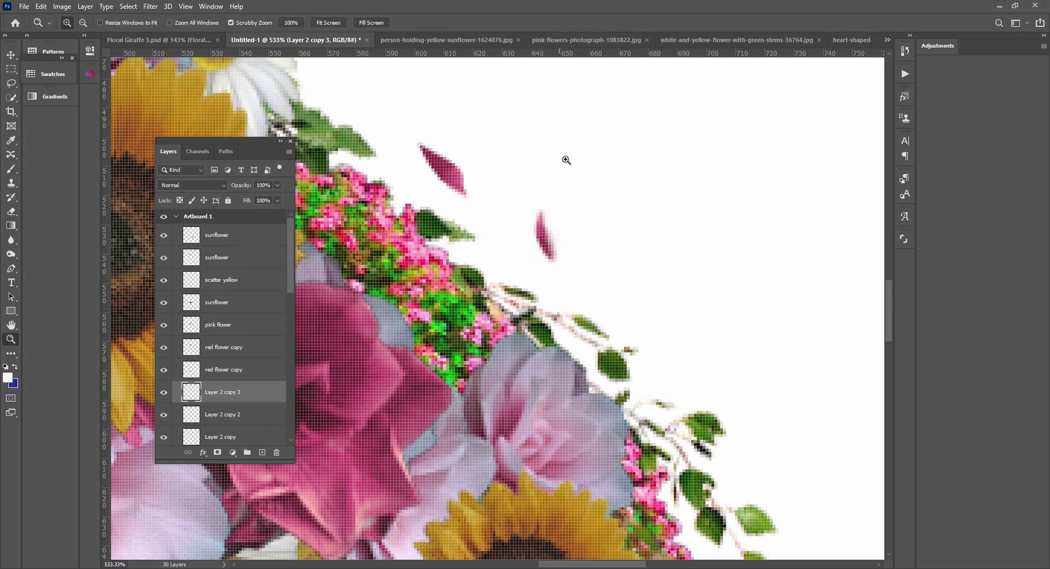
Step: Rescale and reposition the small magenta petal on Layer 2 copy 3 so it floats just off the giraffe's upper back
key("ctrl+0")
key("v")
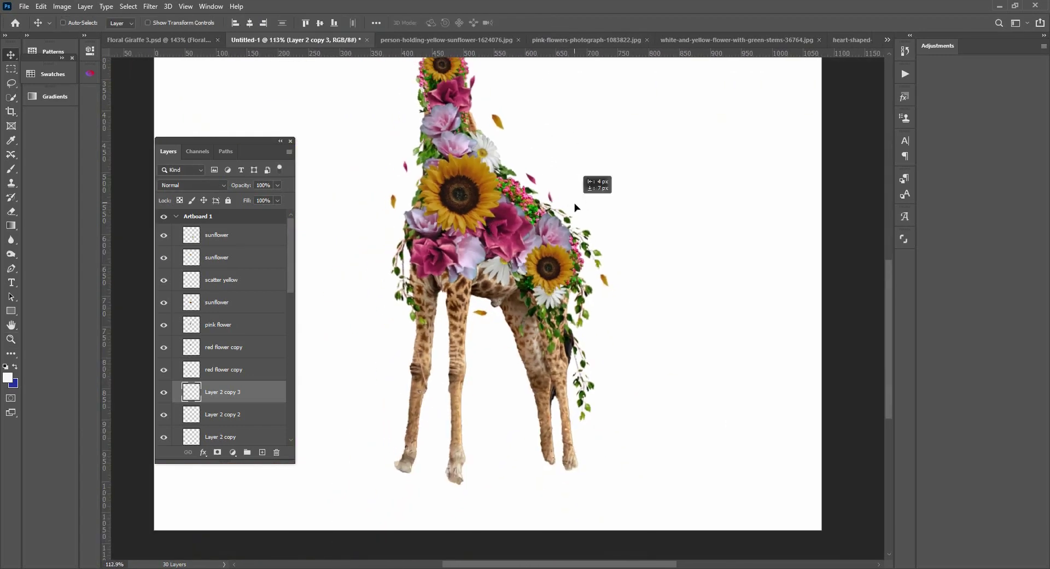
scroll(555, 195, "up", 2)
key("ctrl+t")
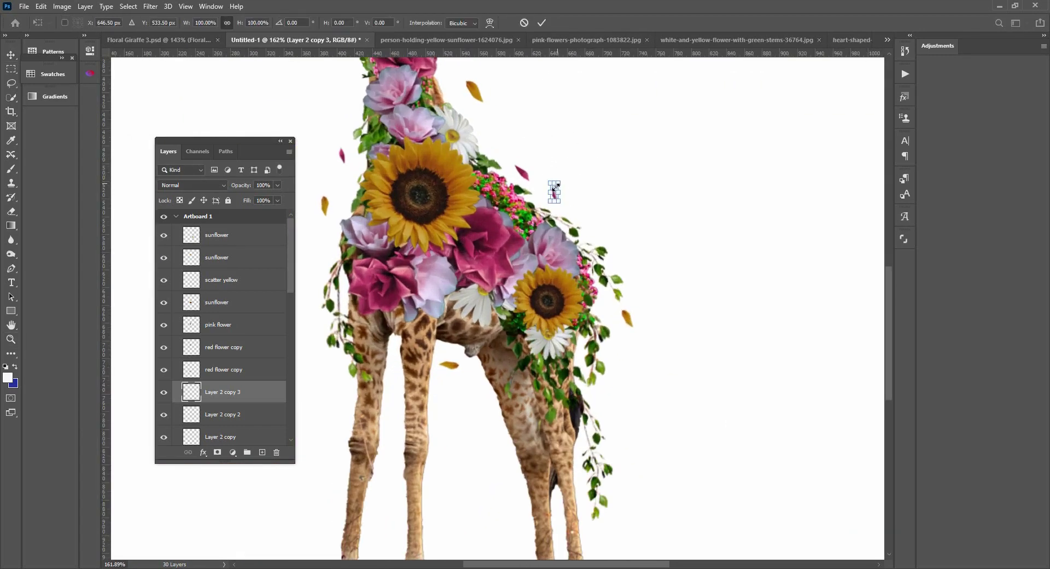
left_click_drag(555, 186, 583, 142)
key("Return")
Step: Transform another copy of the magenta petal and place it beside the hanging vines at the giraffe's tail
key("ctrl+t")
left_click_drag(352, 222, 349, 243)
key("Return")
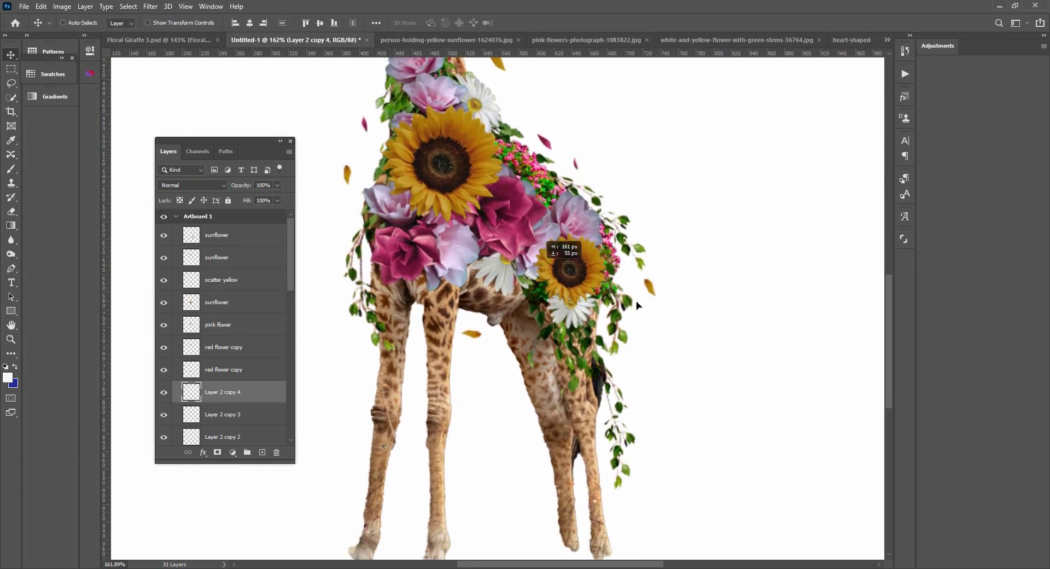
key("z")
left_click_drag(636, 330, 568, 176)
left_click_drag(529, 259, 542, 164)
key("v")
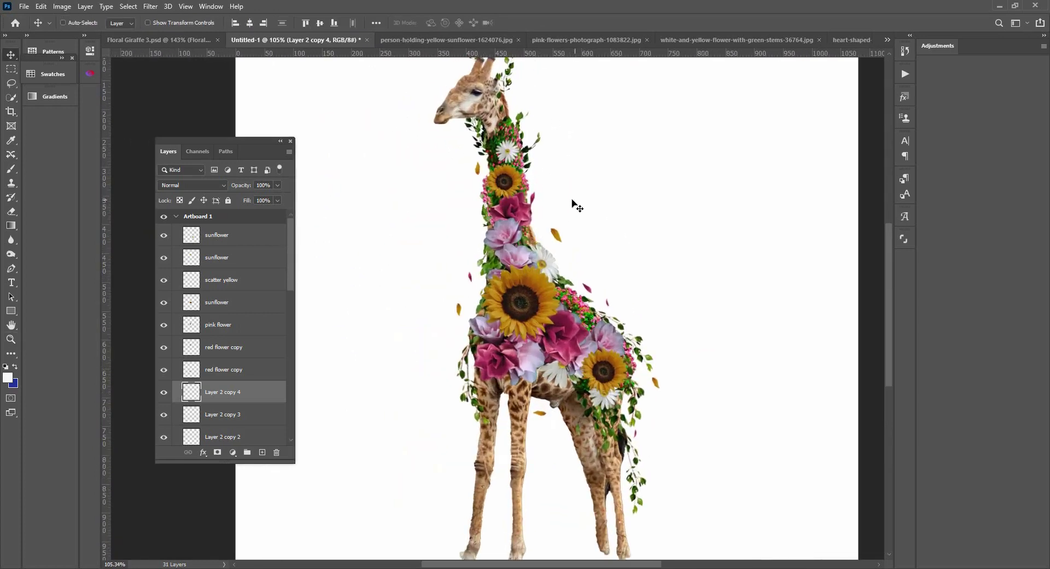
Step: Merge the magenta petal layers, from Layer 2 up to Layer 2 copy 4, into a single layer
left_click(230, 349)
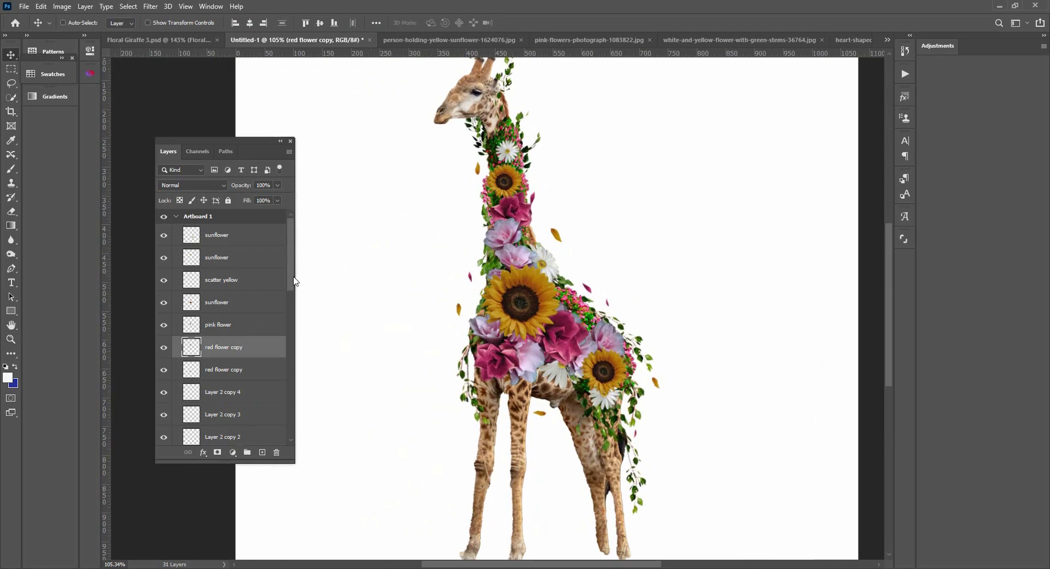
scroll(293, 281, "down", 1)
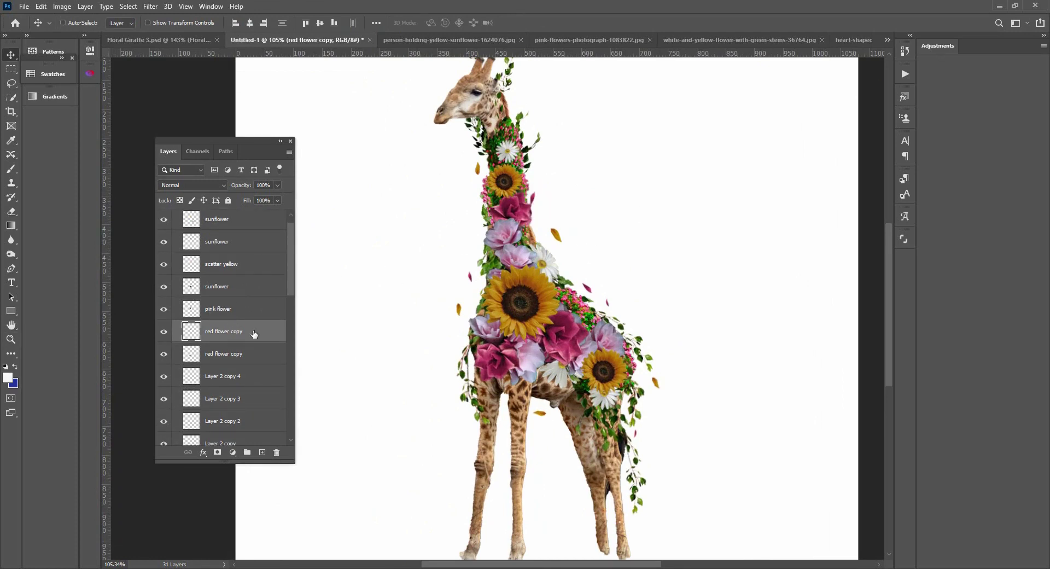
left_click(589, 292)
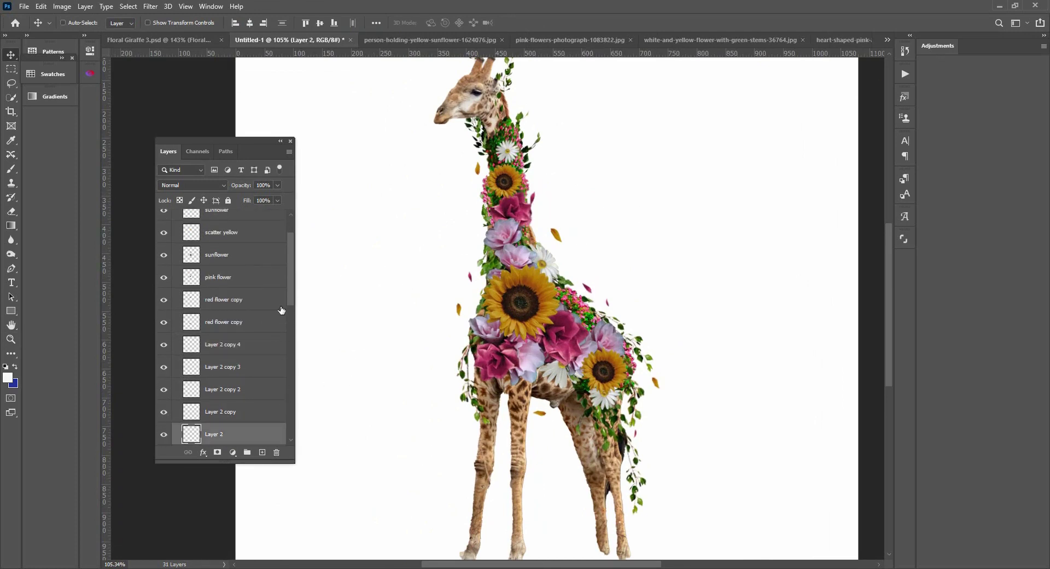
left_click(237, 350, "shift")
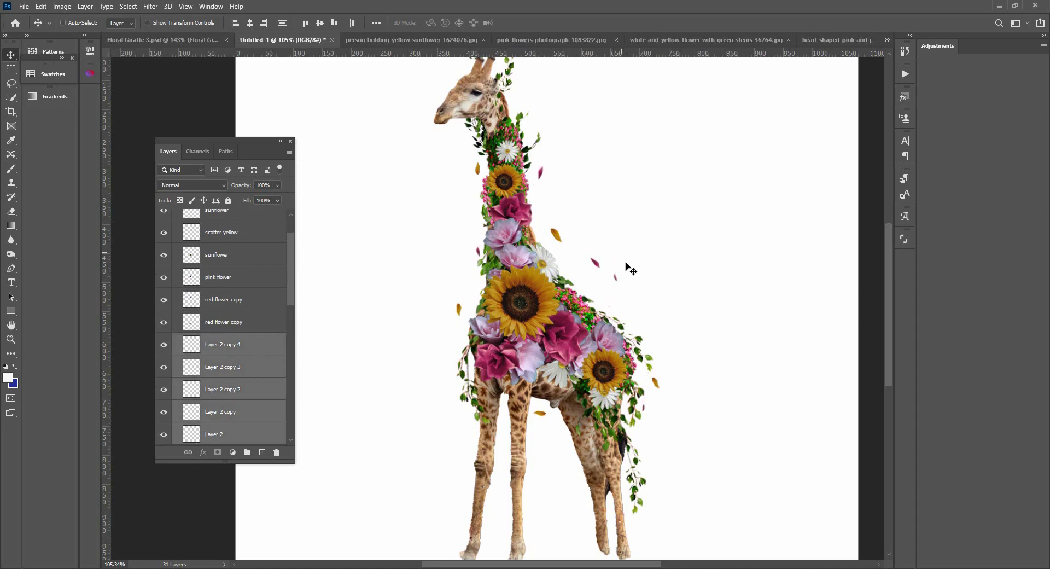
left_click(85, 6)
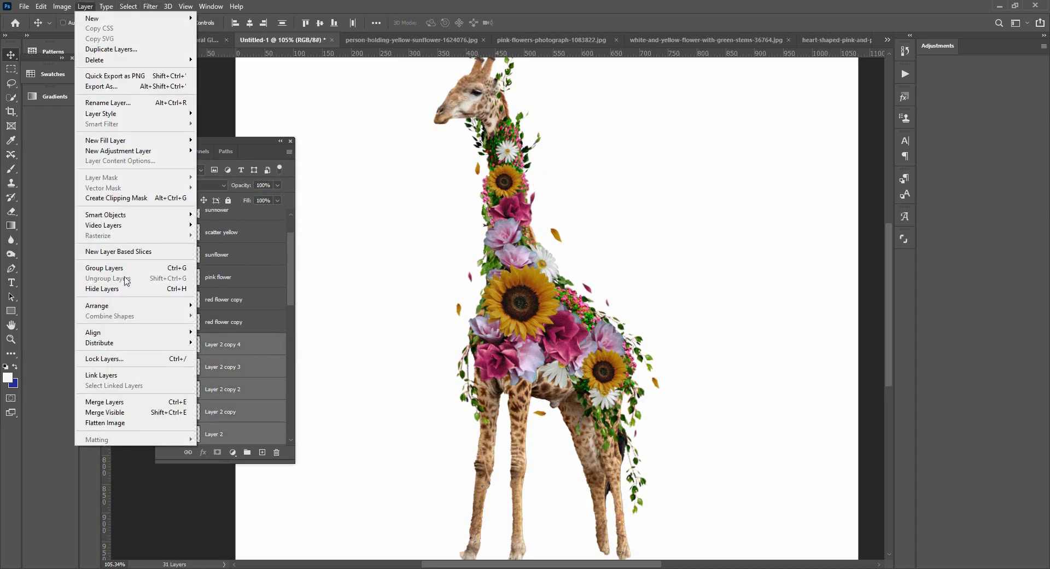
left_click(139, 402)
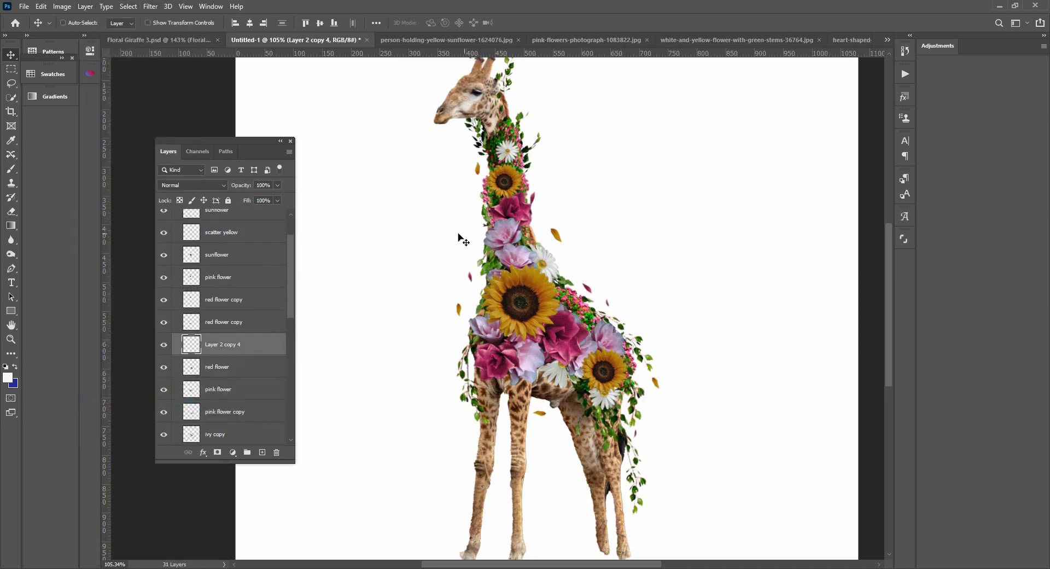
Step: Inspect the scattered petals around the giraffe and compare the composition with the Floral Giraffe 3.psd document
key("z")
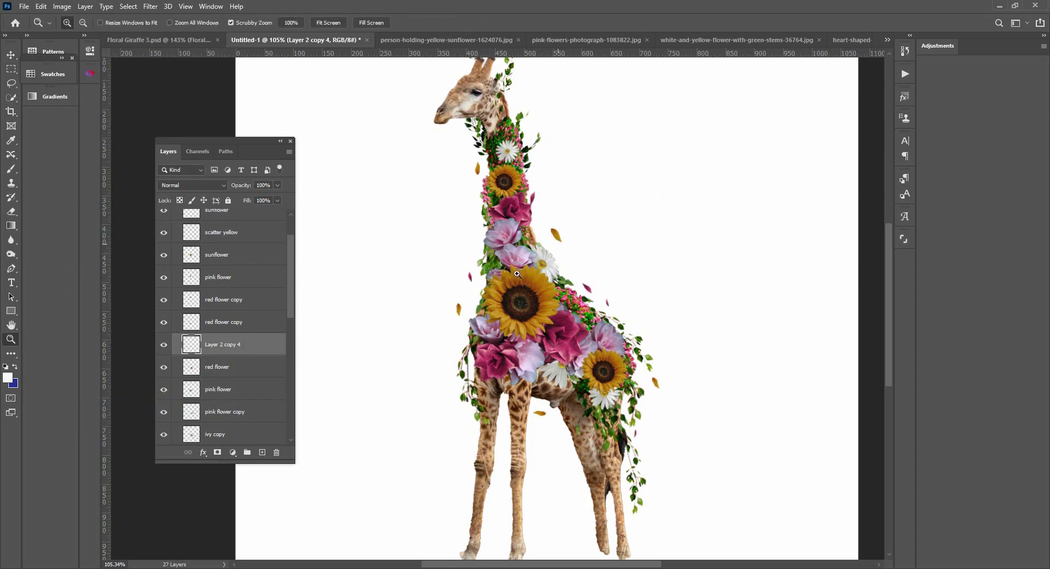
left_click(589, 265)
left_click(589, 274)
key("v")
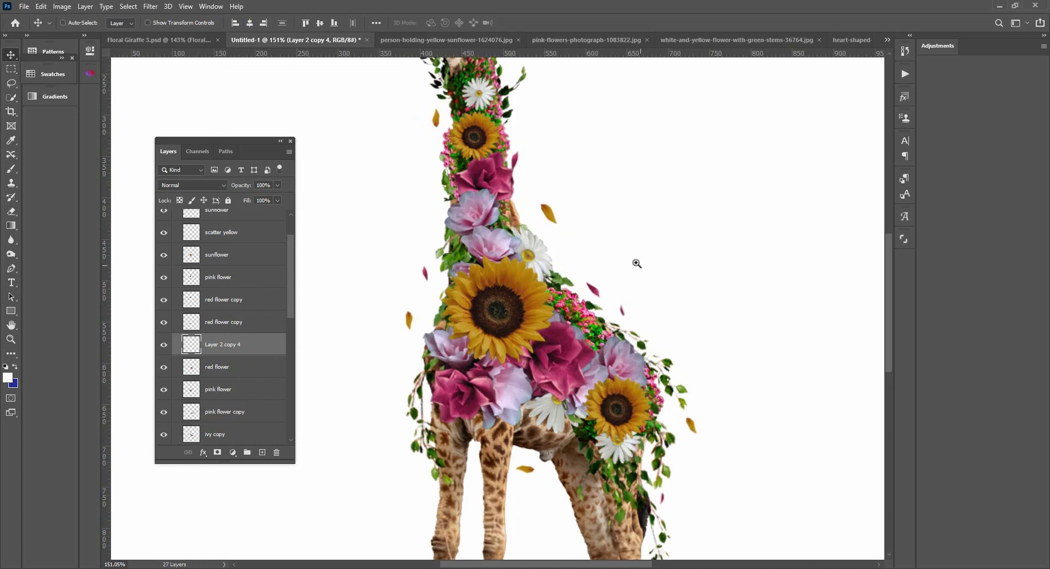
key("z")
left_click_drag(636, 263, 589, 141)
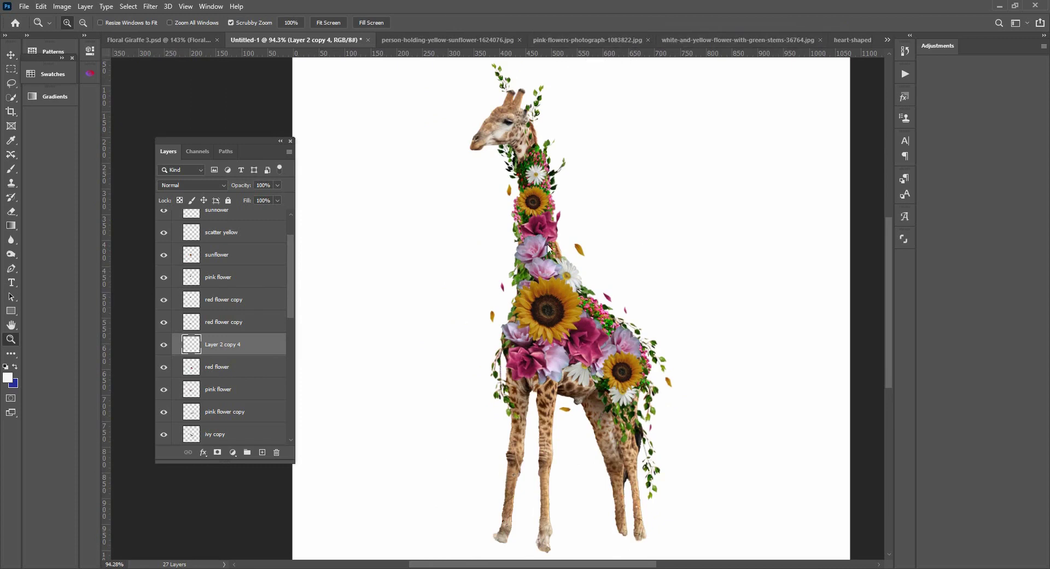
left_click(158, 40)
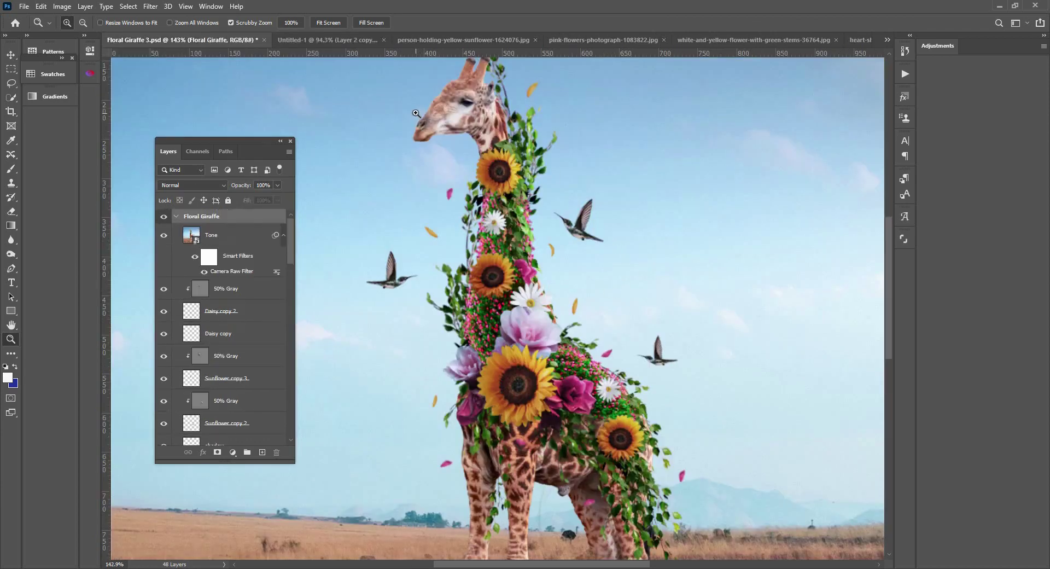
Step: Switch to the brown hummingbird photo and crop it closely around the flying bird
key("ctrl+shift+Tab")
key("ctrl+shift+Tab")
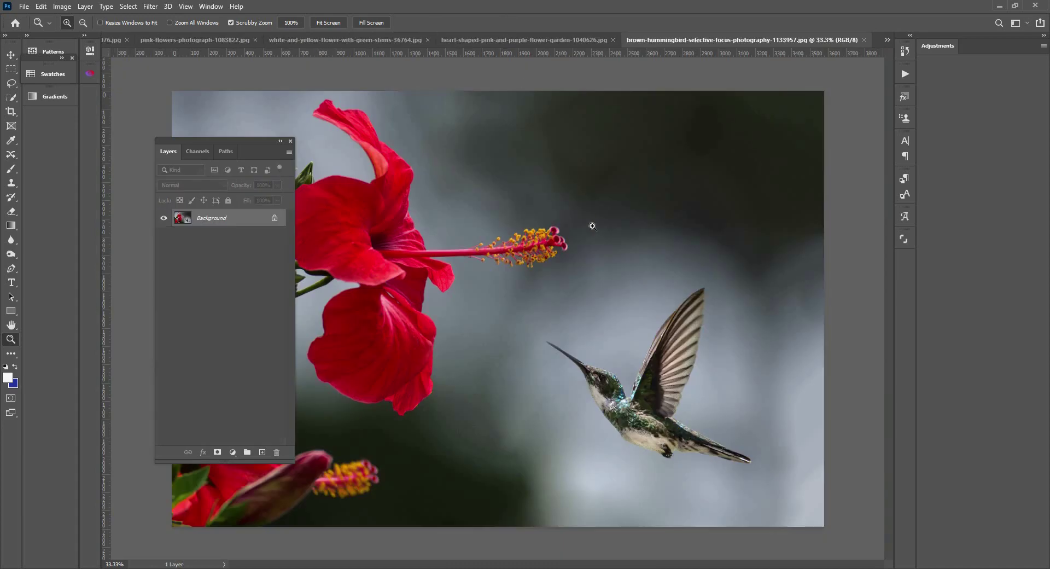
key("c")
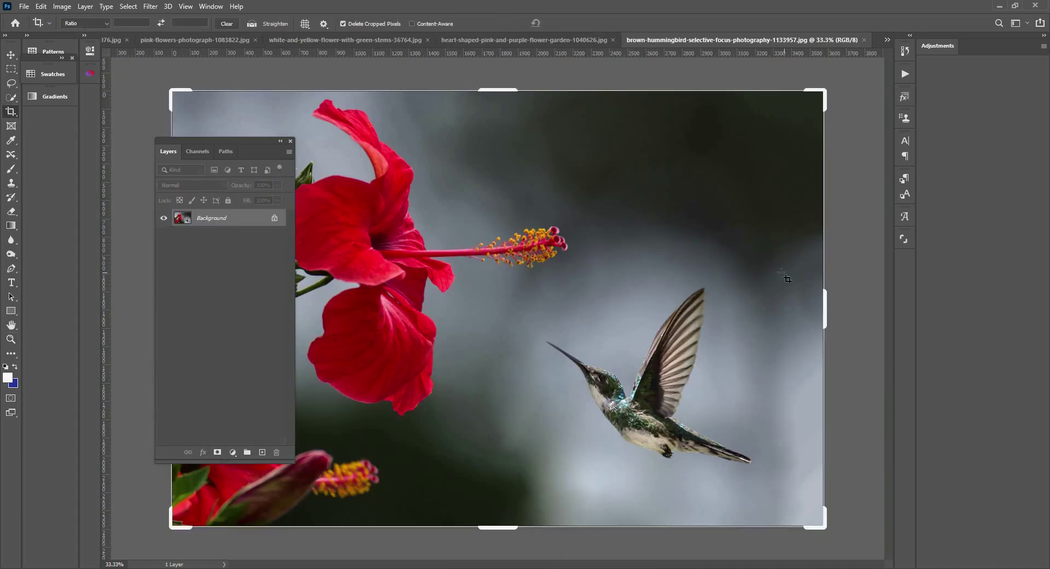
left_click_drag(776, 253, 532, 487)
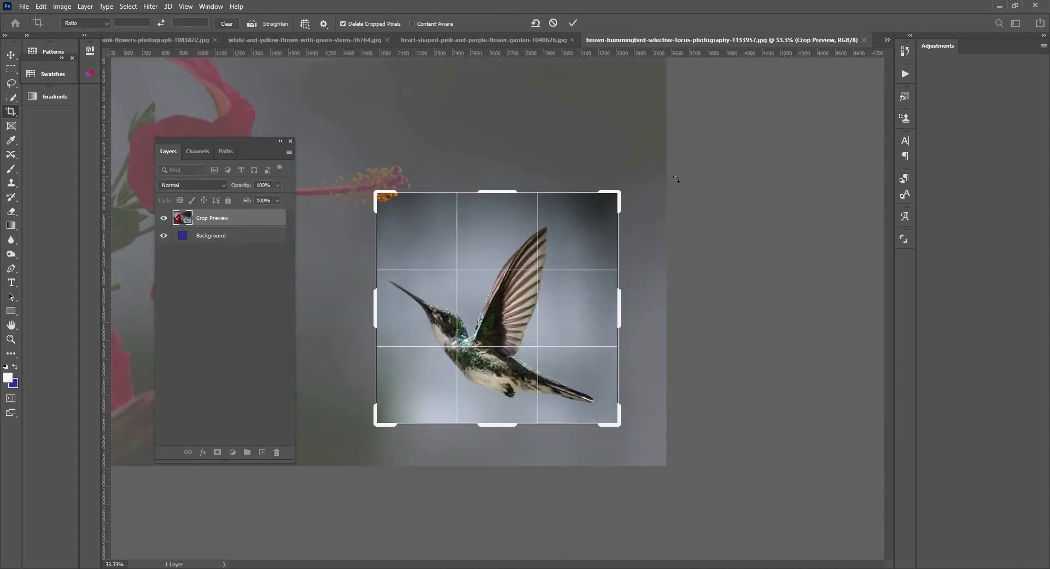
key("Return")
Step: Isolate the hummingbird with Select Subject and output the Select and Mask result to a layer mask
left_click(128, 6)
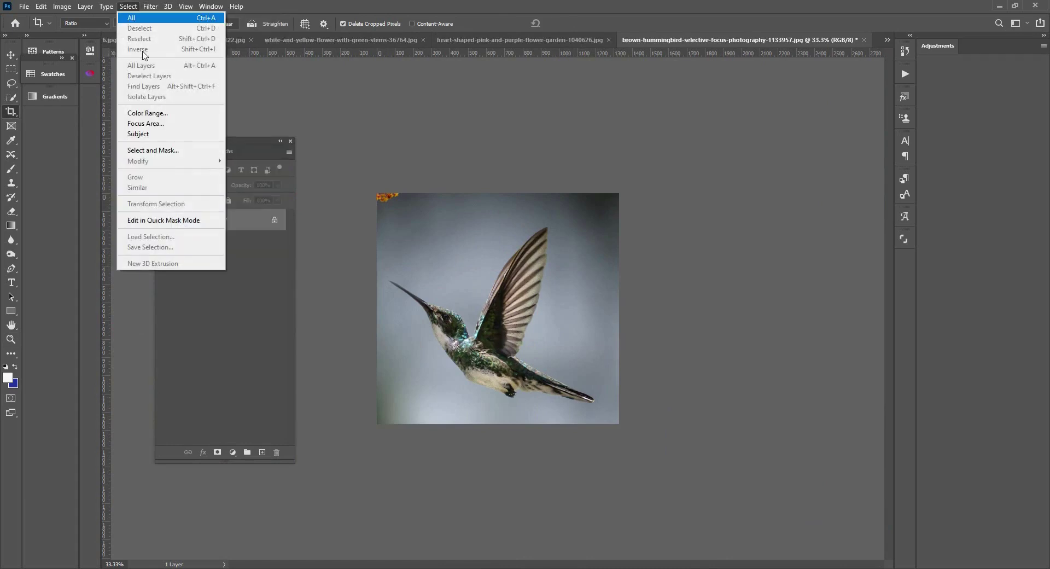
left_click(184, 133)
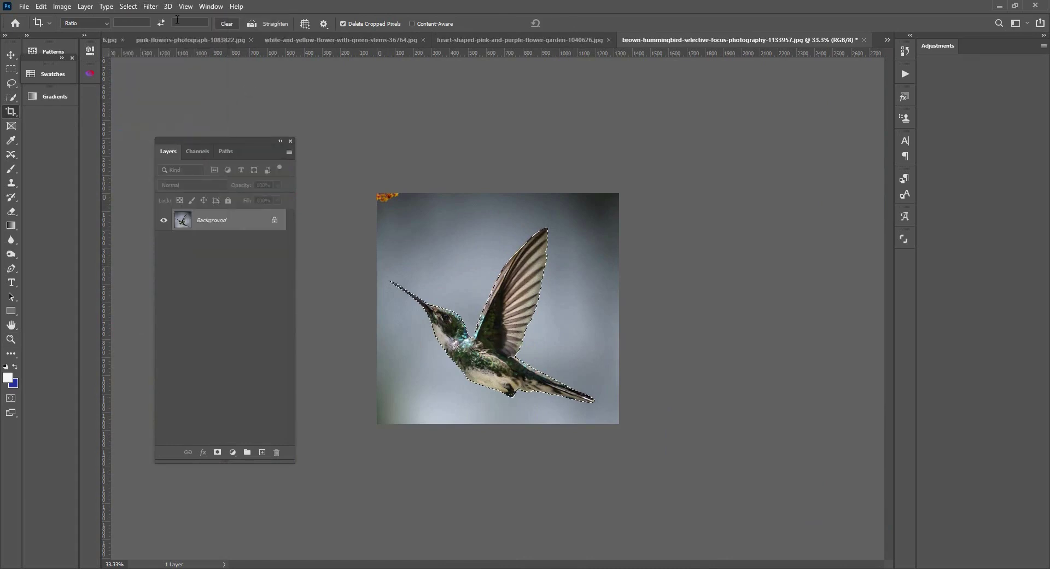
left_click(128, 6)
left_click(165, 150)
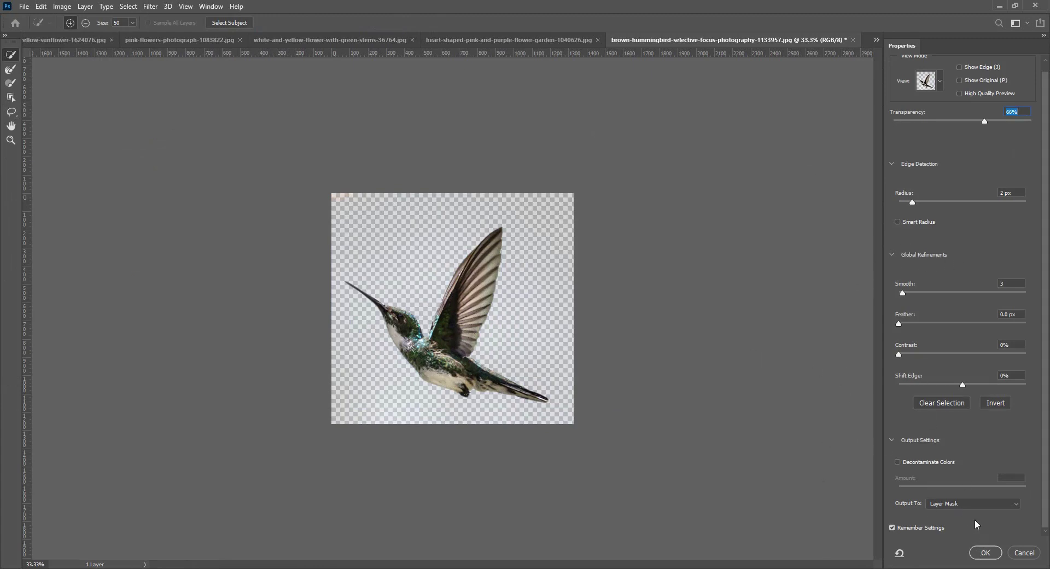
left_click(983, 551)
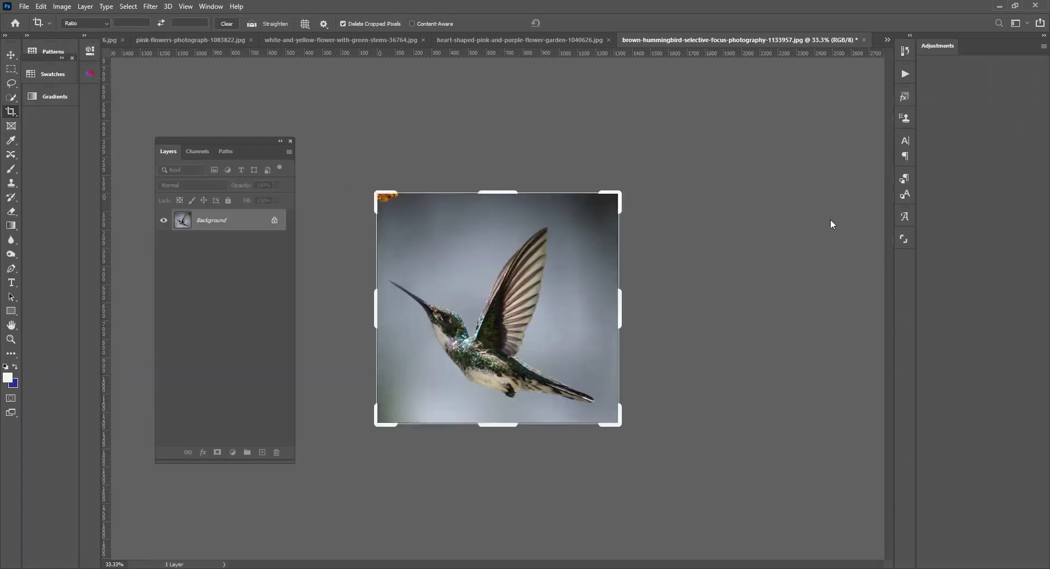
Step: Apply the layer mask permanently to the cut-out hummingbird layer
left_click(11, 56)
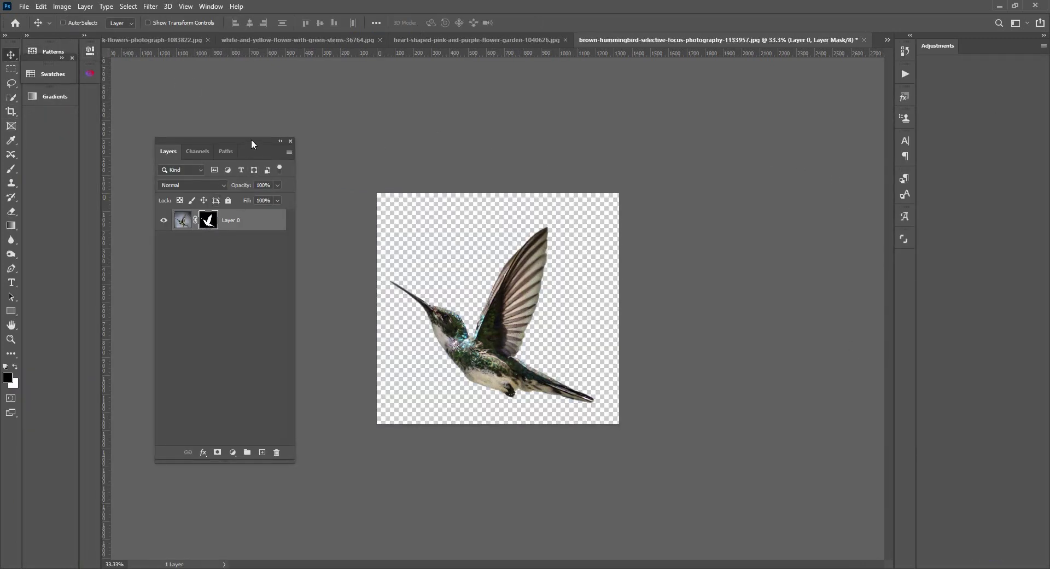
left_click_drag(252, 140, 709, 156)
right_click(661, 233)
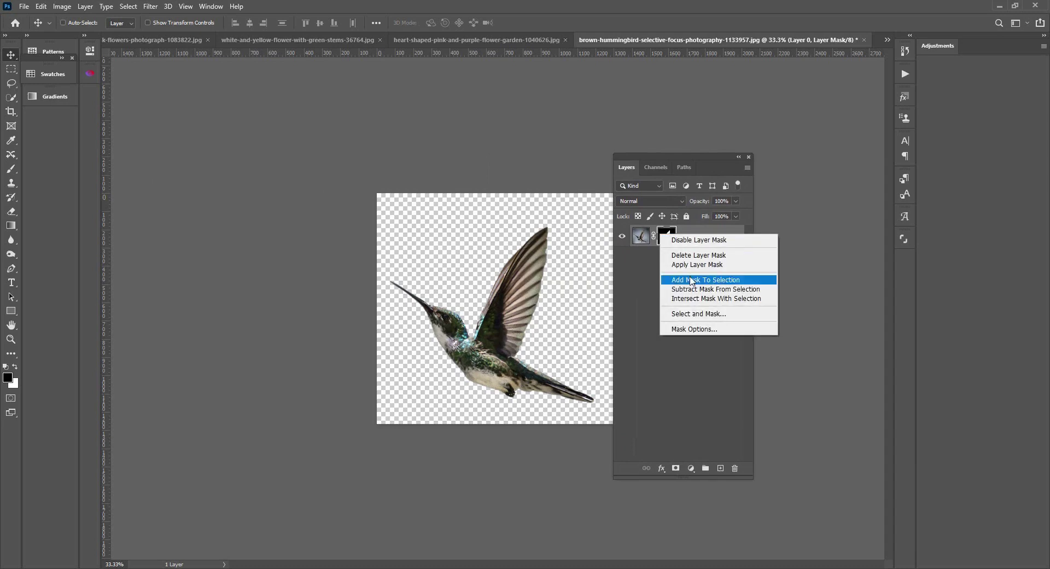
left_click(698, 263)
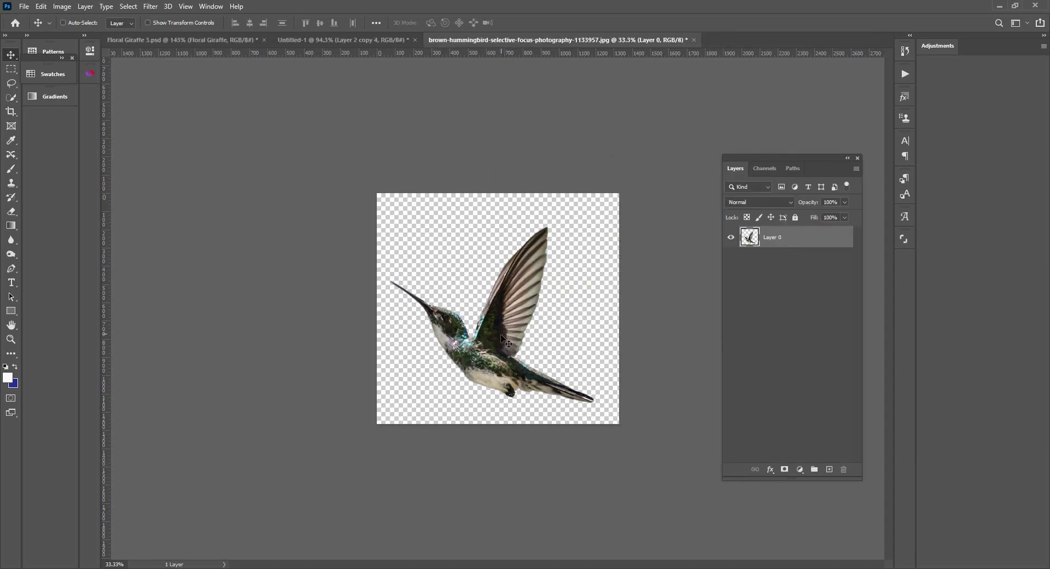
Step: Bring the cut-out hummingbird into the Untitled-1 giraffe document and rename its layer "humming bird"
left_click_drag(505, 342, 498, 246)
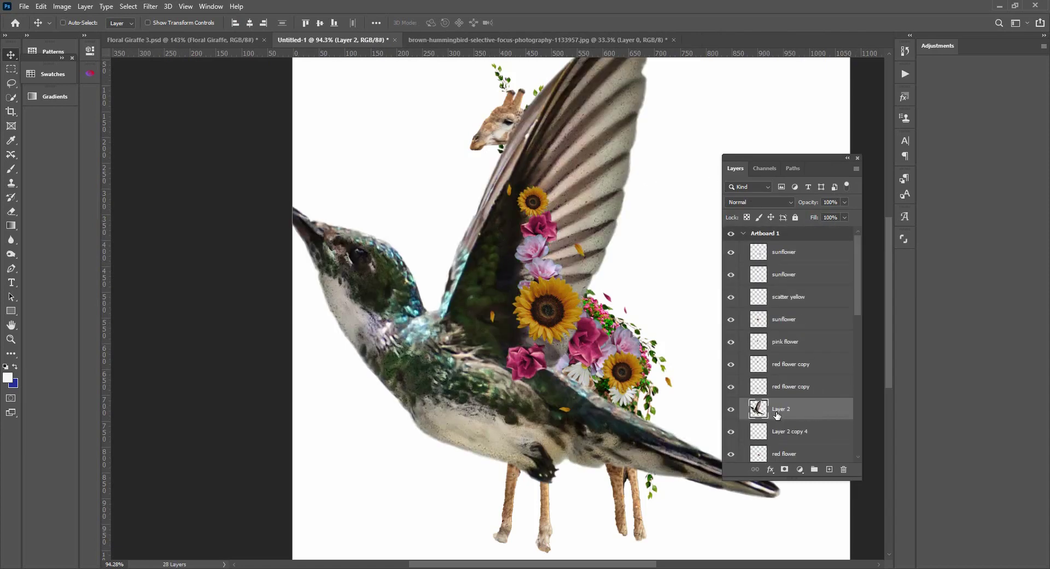
double_click(781, 409)
type("humming bird")
key("Return")
Step: Scale the hummingbird down to a small bird and place it behind the giraffe's neck, beside the red flower
left_click_drag(469, 224, 518, 188)
key("ctrl")
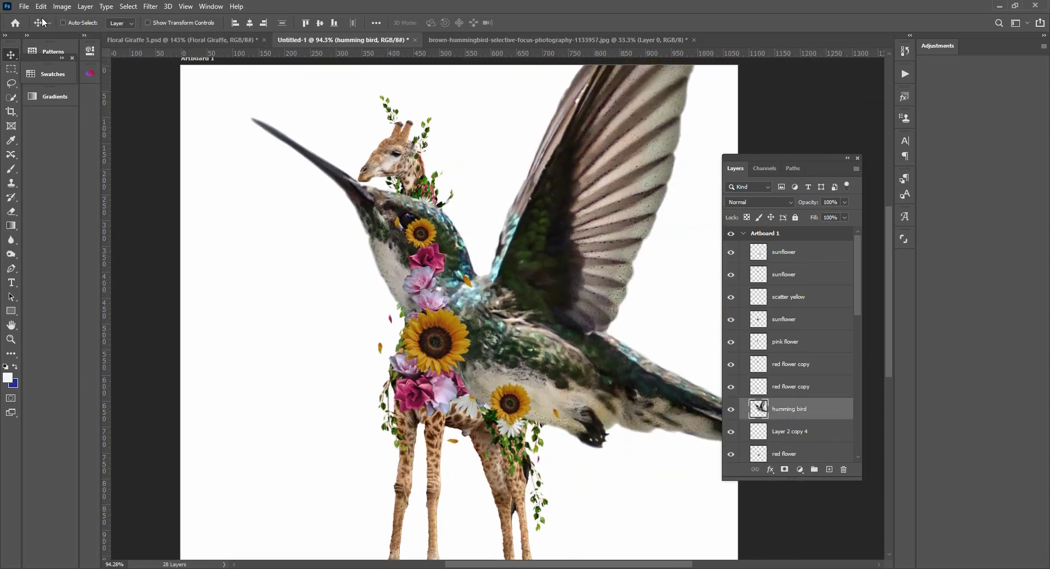
key("ctrl+t")
left_click_drag(248, 214, 468, 211)
left_click_drag(611, 151, 468, 199)
key("Return")
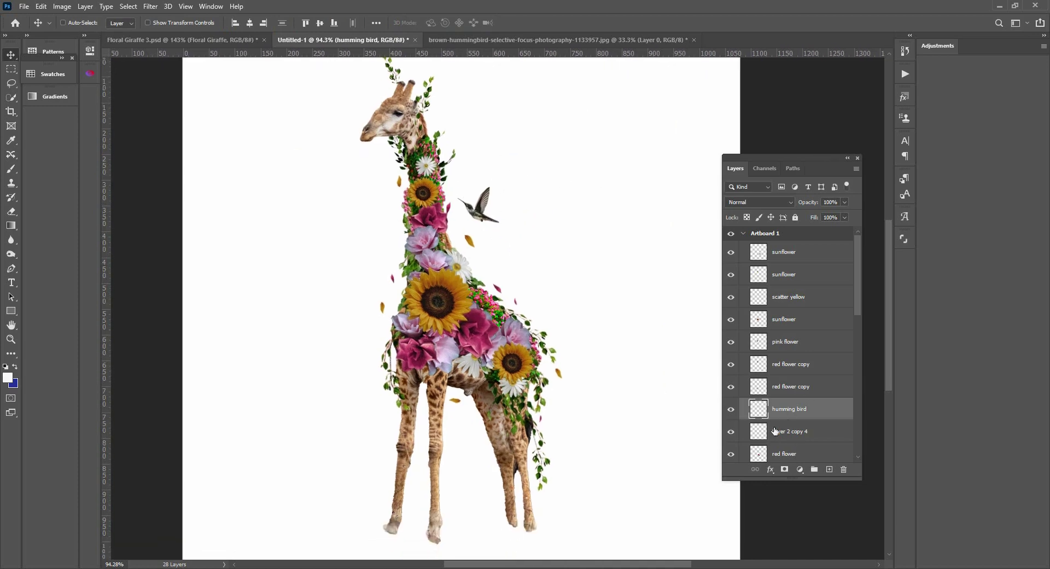
Step: Add two smaller hummingbird copies, one mirrored in front of the giraffe's chest and one behind its back near the tail
key("ctrl+j")
left_click_drag(495, 214, 570, 321)
key("ctrl+t")
right_click(405, 220)
left_click(440, 403)
key("Return")
key("ctrl+z")
key("ctrl+shift+z")
key("ctrl+t")
right_click(582, 385)
left_click(599, 363)
key("Return")
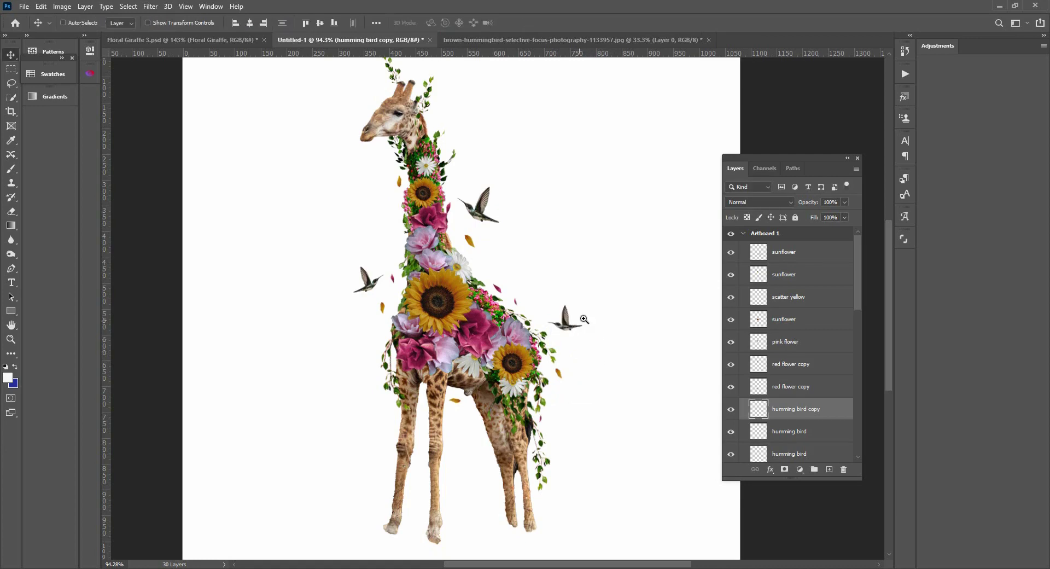
Step: Duplicate the hummingbird again, scale it to about 70%, flip it horizontally and place it in front of the upper neck
key("z")
left_click_drag(593, 268, 581, 261)
left_click_drag(485, 245, 490, 283)
key("v")
key("ctrl+j")
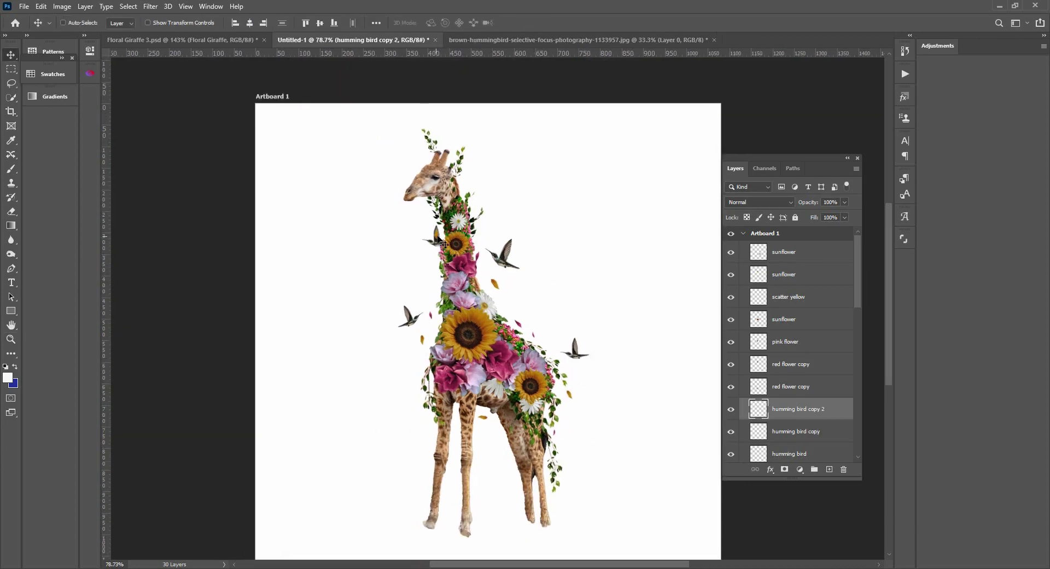
key("ctrl+t")
left_click_drag(576, 350, 439, 225)
right_click(436, 234)
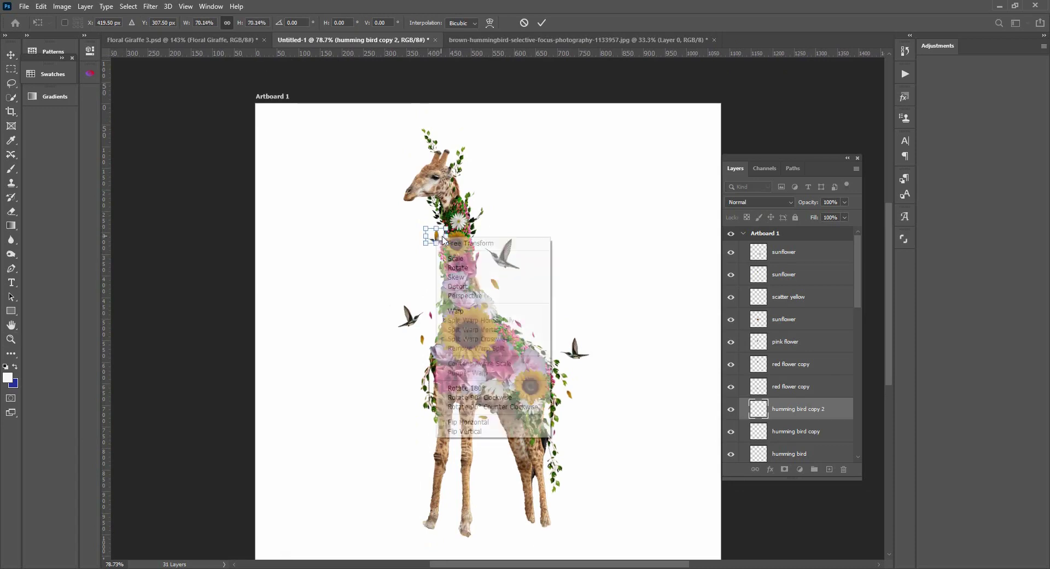
left_click(500, 424)
key("Return")
left_click_drag(478, 243, 522, 136)
key("ctrl+t")
key("Return")
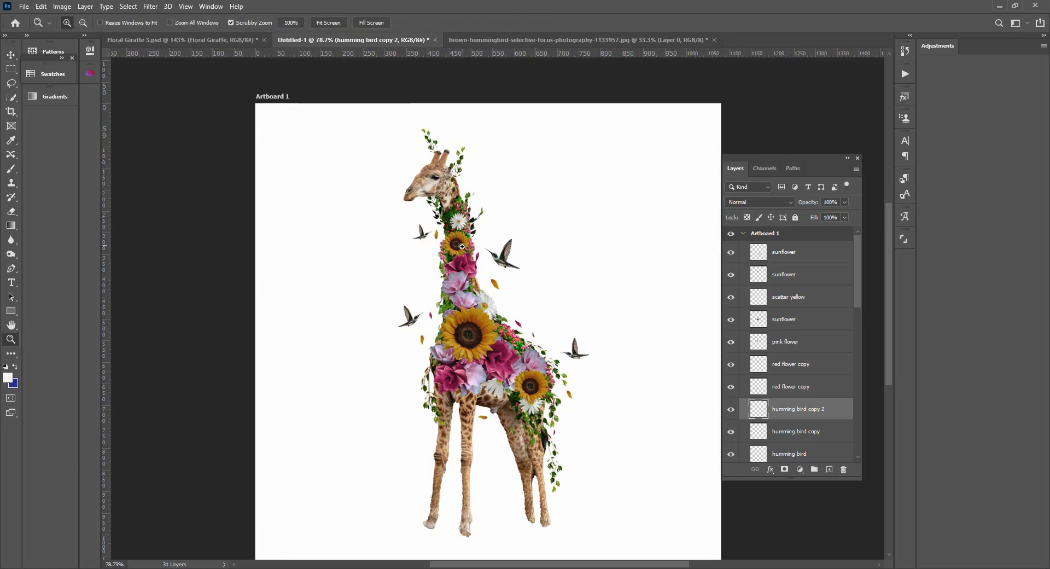
left_click_drag(463, 245, 426, 379)
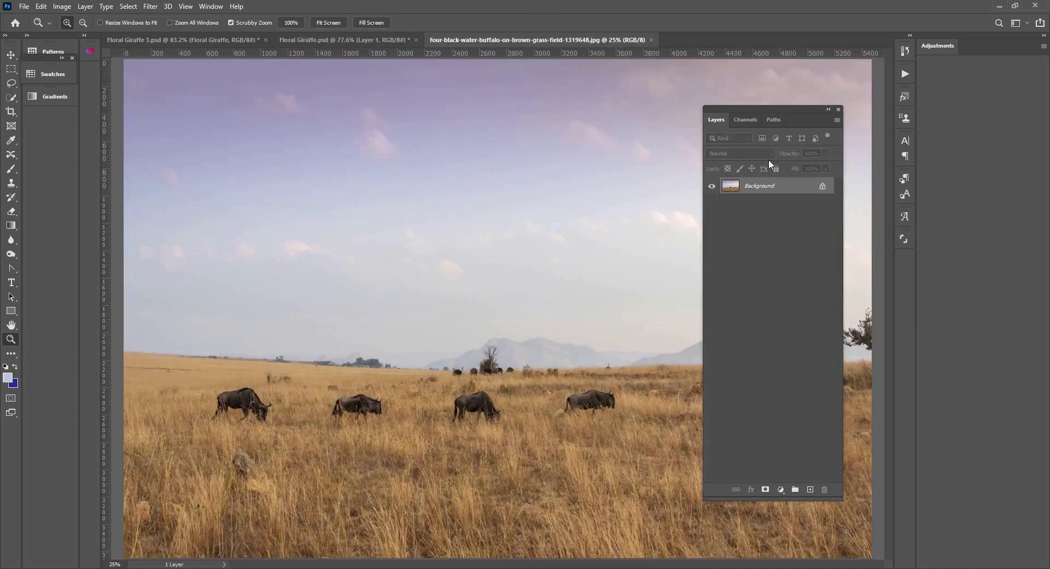
left_click_drag(528, 289, 508, 310)
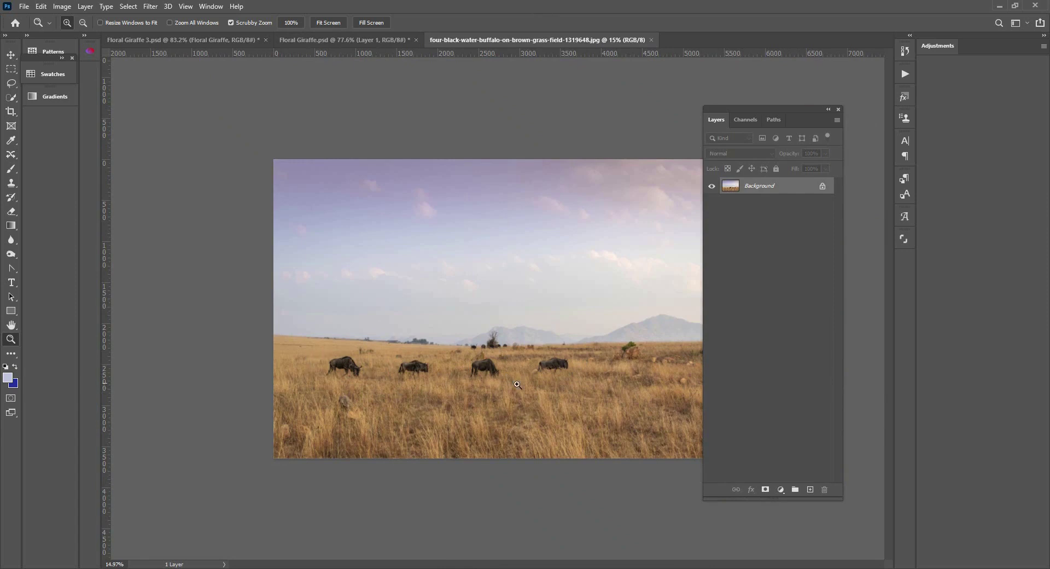
left_click_drag(752, 123, 787, 121)
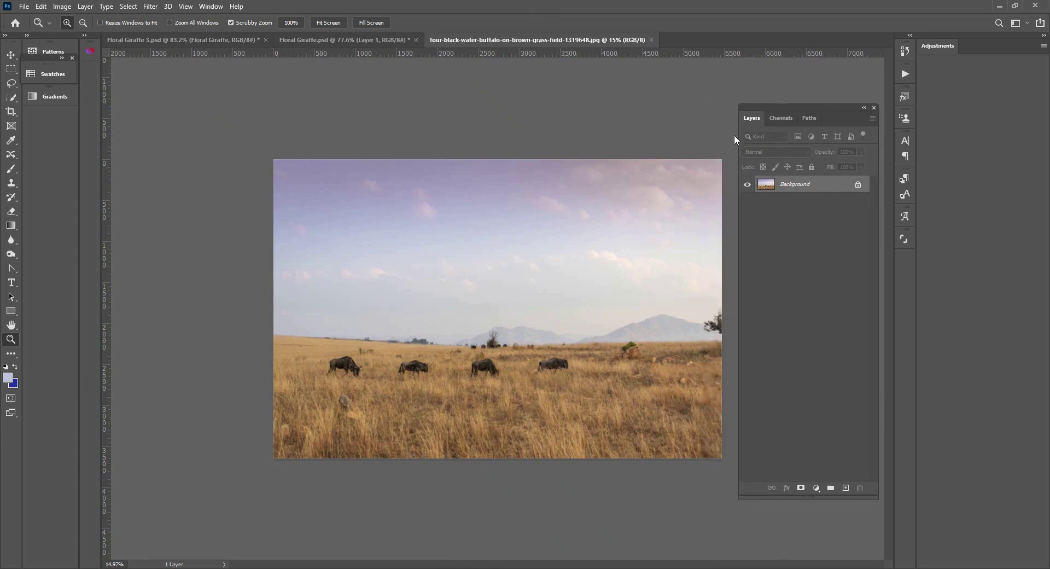
left_click_drag(559, 354, 596, 354)
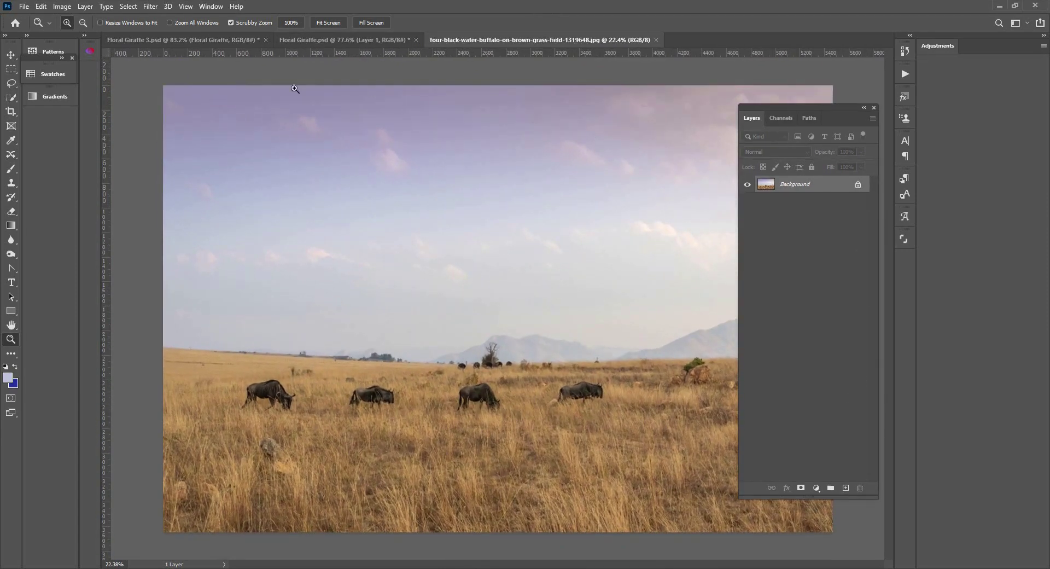
Step: Lasso loosely around each of the four buffalo in the savanna photo, combining the outlines into one selection
left_click(17, 83)
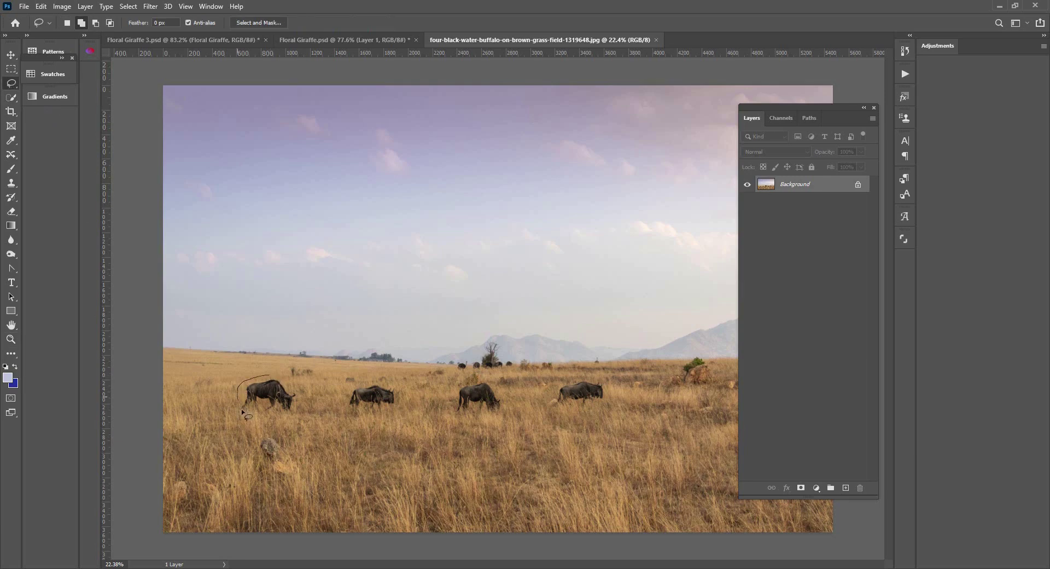
left_click_drag(276, 381, 273, 379)
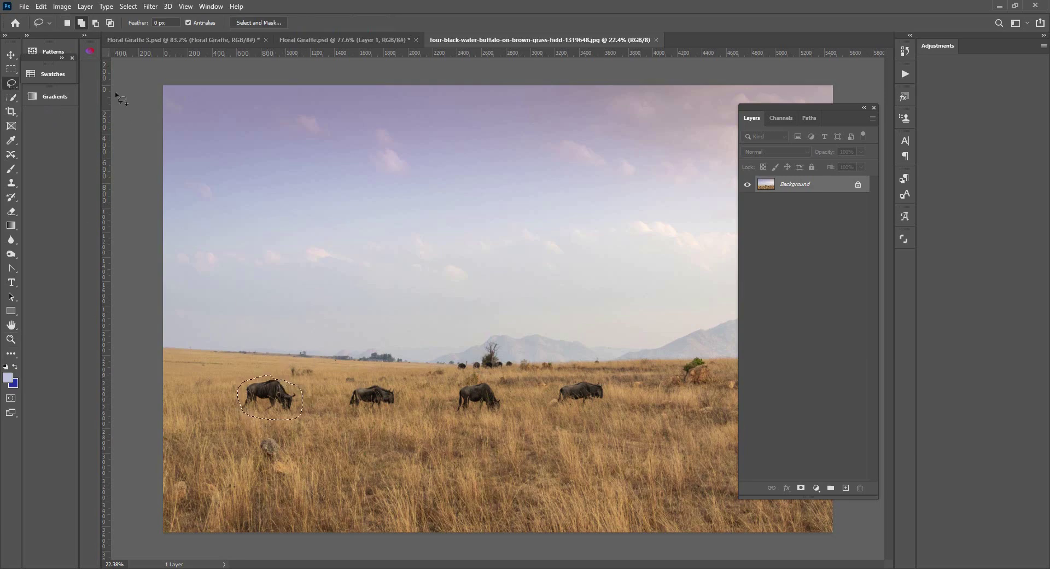
left_click(69, 24)
left_click(83, 23)
left_click_drag(369, 376, 339, 387)
left_click_drag(402, 409, 383, 378)
mouse_move(476, 379)
left_mouse_down()
mouse_move(451, 413)
mouse_move(479, 420)
mouse_move(509, 407)
mouse_move(490, 380)
left_mouse_up()
mouse_move(573, 379)
left_mouse_down()
mouse_move(551, 386)
mouse_move(581, 409)
mouse_move(572, 376)
left_mouse_up()
Step: Remove the selected buffalo with a Content-Aware fill at 100% opacity with Color Adaptation, and clear the selection
left_click(41, 6)
left_click(70, 184)
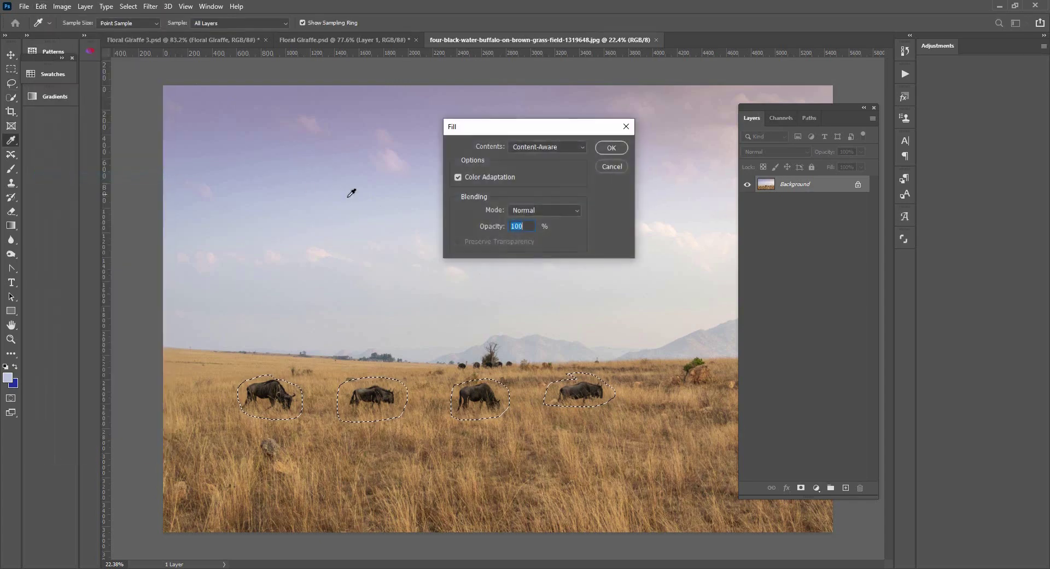
left_click(612, 148)
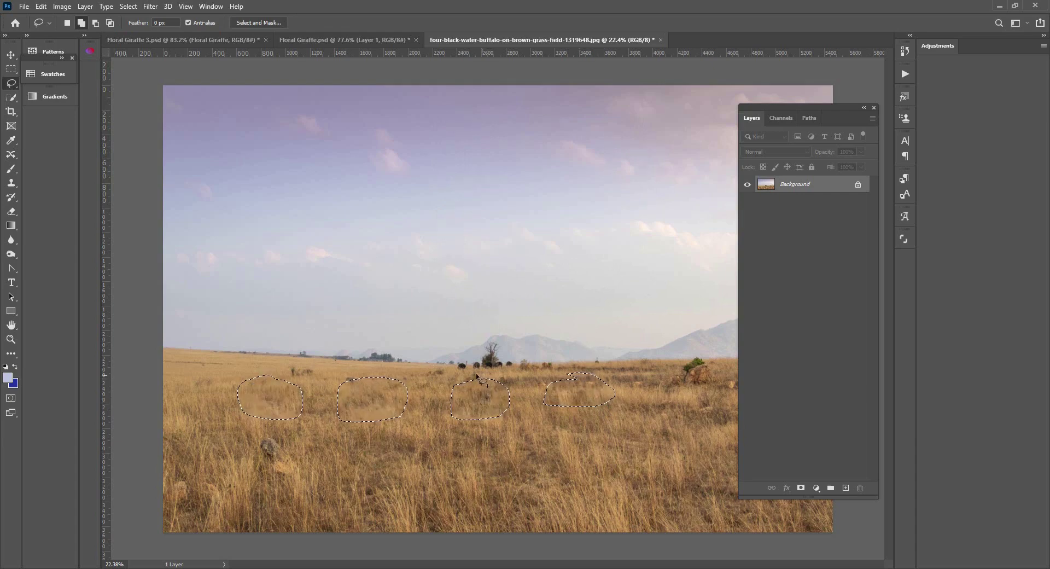
key("ctrl+d")
Step: Compare the finished composite in Floral Giraffe 3.psd with the working Floral Giraffe.psd, and return to the savanna photo
key("z")
left_click_drag(568, 210, 537, 209)
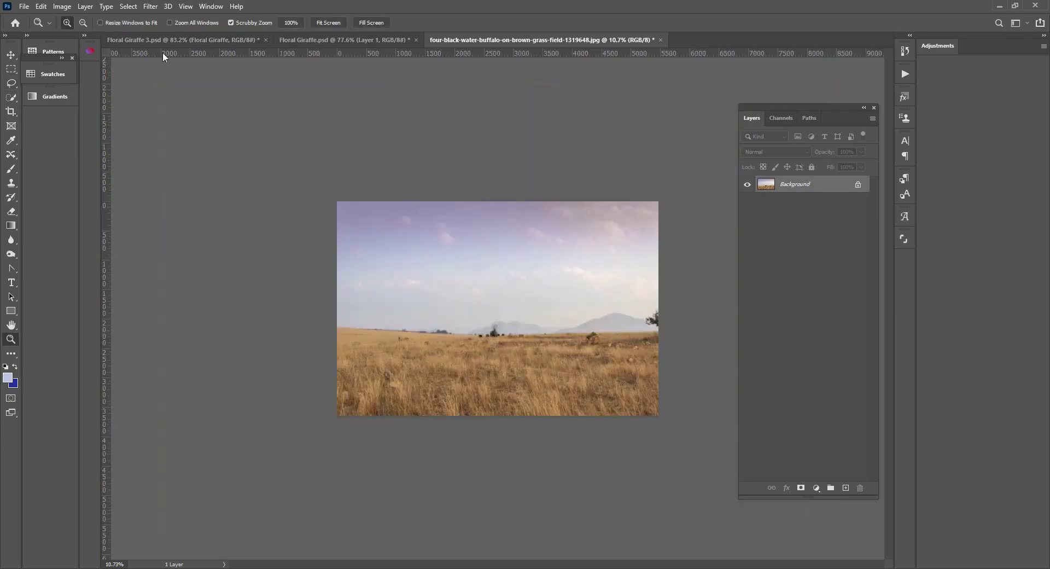
key("v")
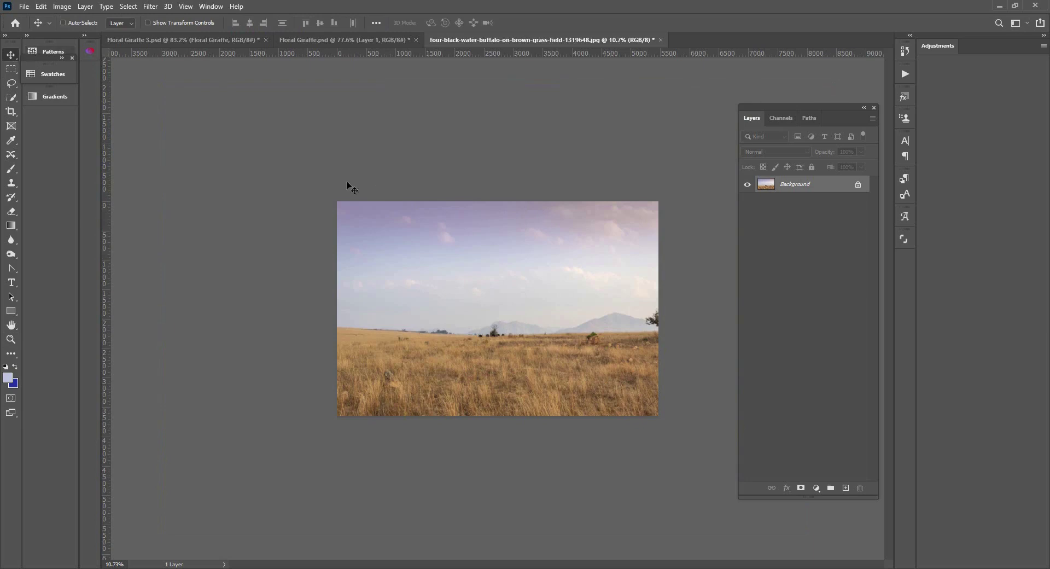
left_click(208, 41)
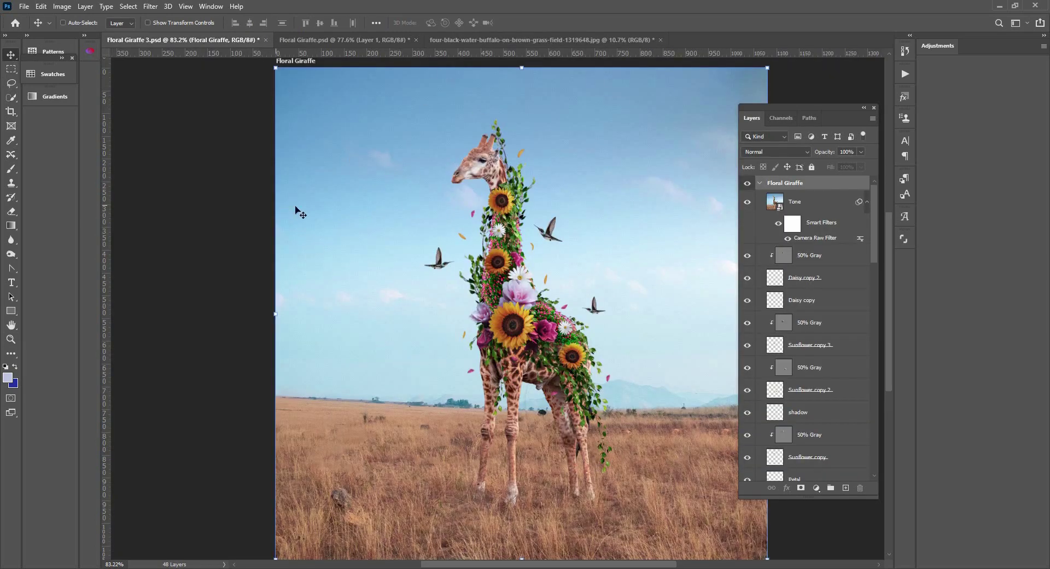
left_click(297, 41)
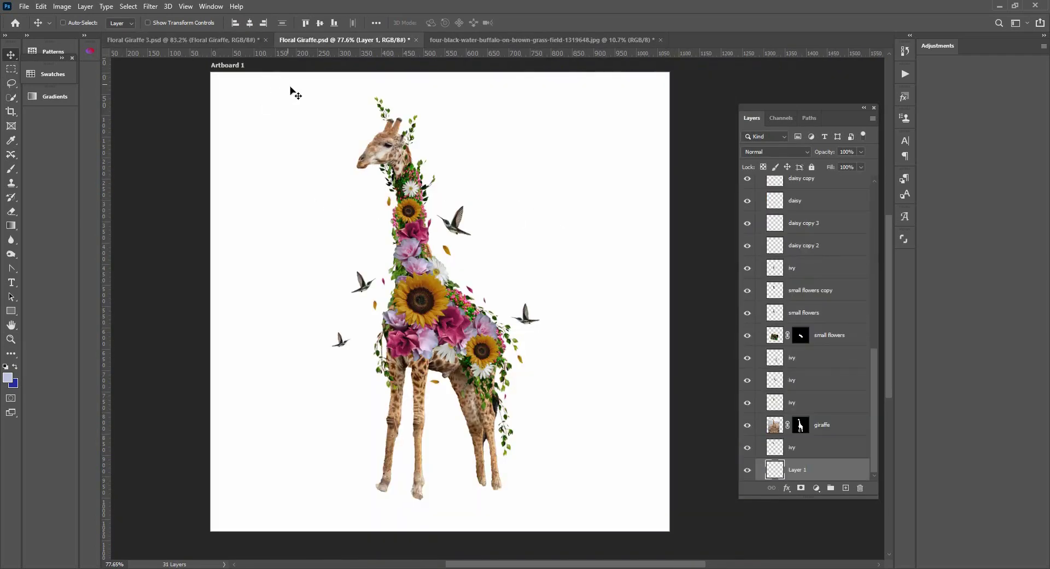
left_click(152, 39)
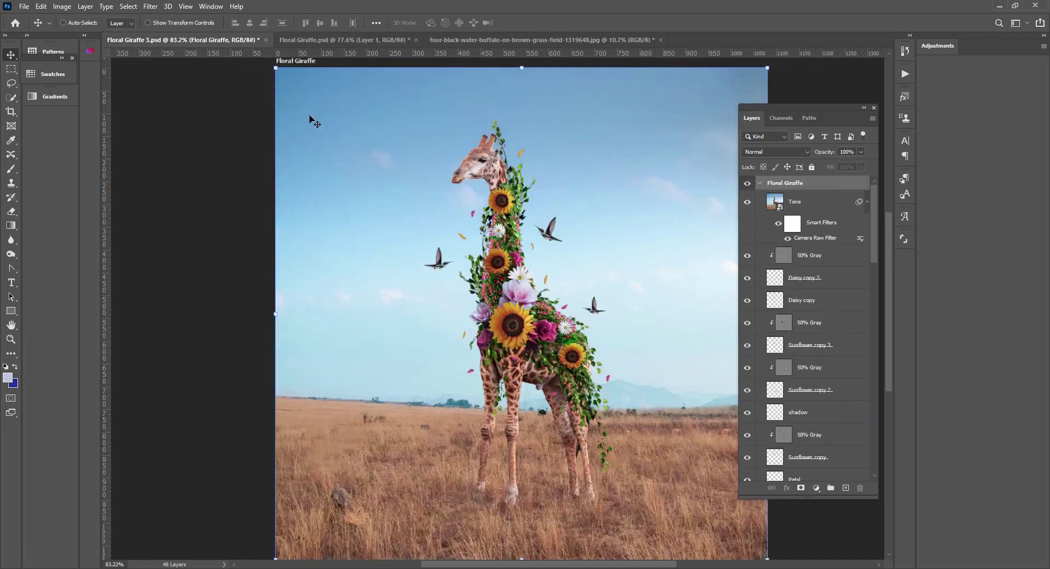
left_click(474, 39)
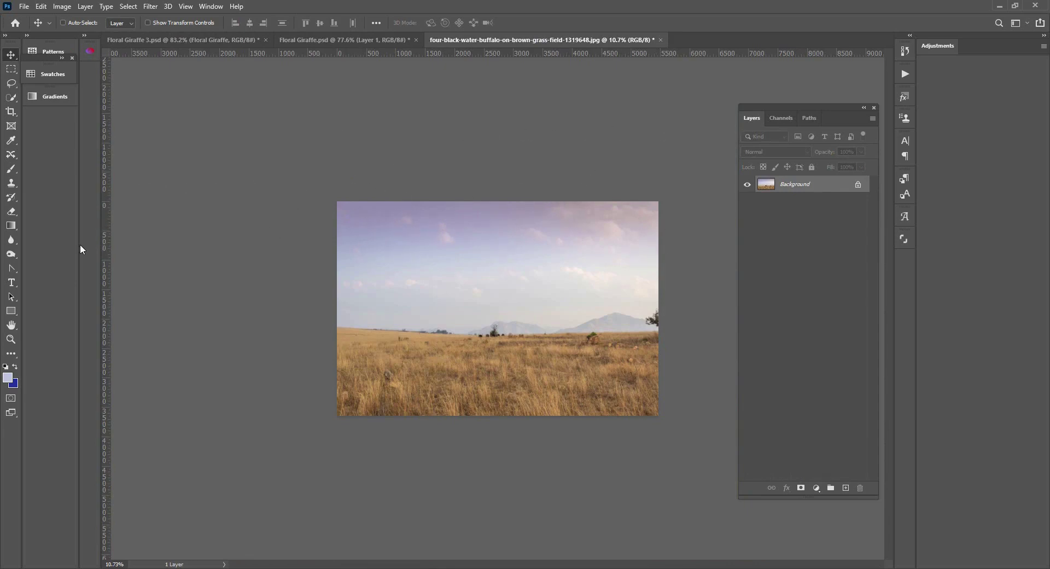
Step: Extend the savanna photo's sky upward in two Content-Aware crops until the picture is roughly square
left_click(11, 112)
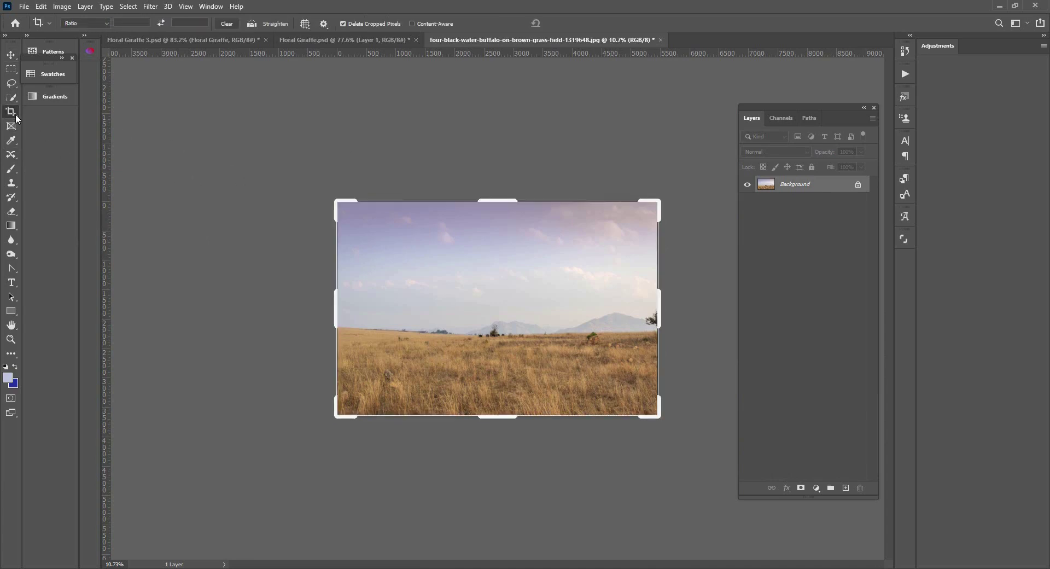
left_click(412, 24)
left_click_drag(498, 202, 504, 150)
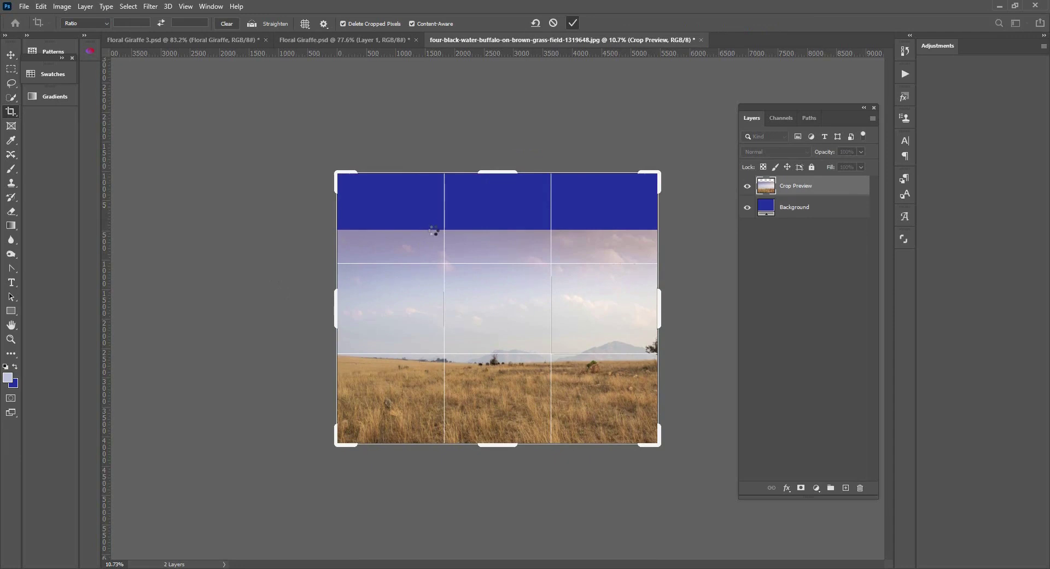
key("Return")
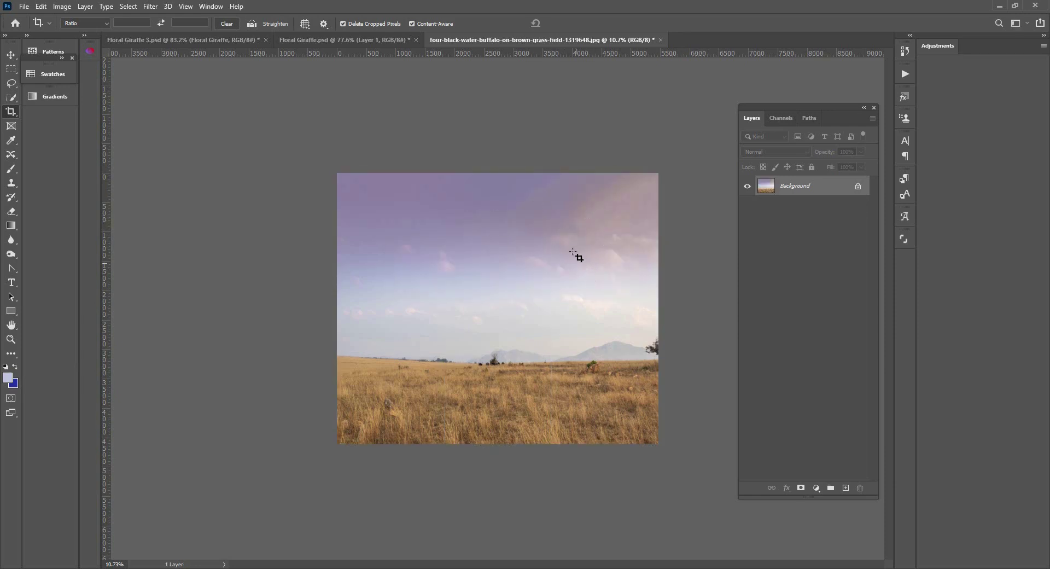
left_click(502, 247)
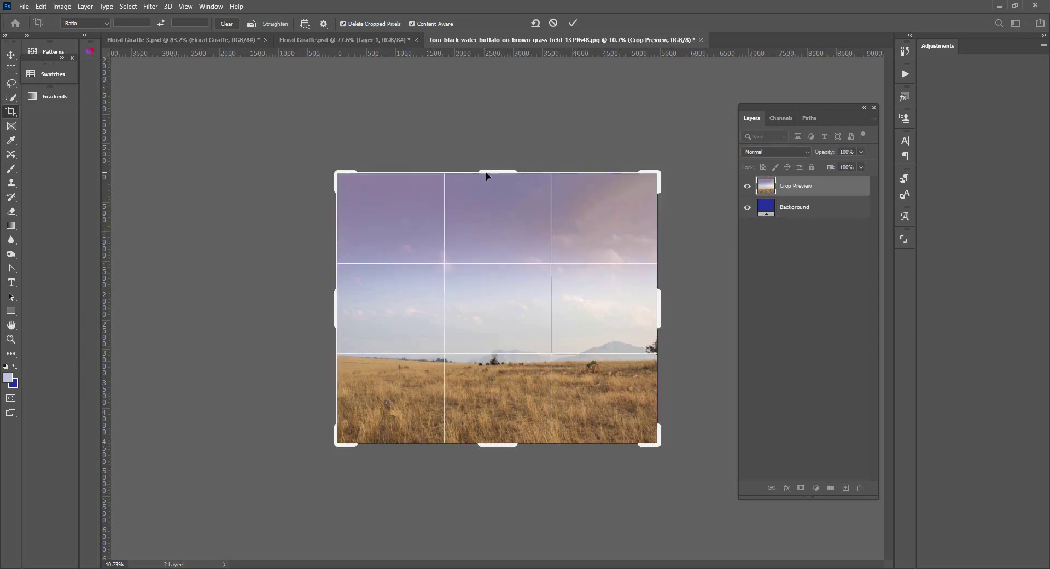
left_click_drag(500, 171, 500, 146)
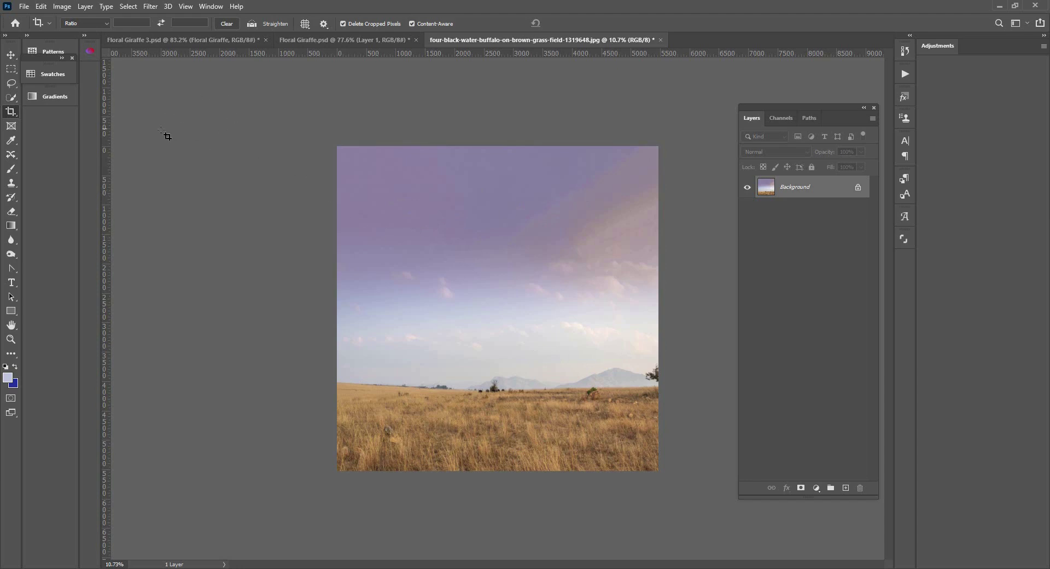
Step: Bring the extended savanna photo into Floral Giraffe.psd as the bottom layer, named "background\"
left_click(11, 55)
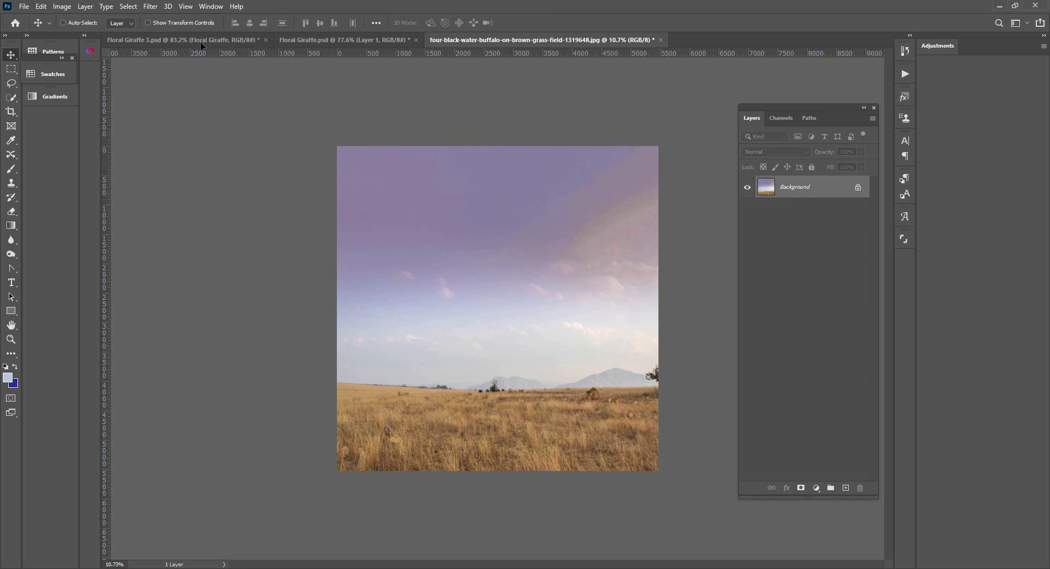
left_click(356, 44)
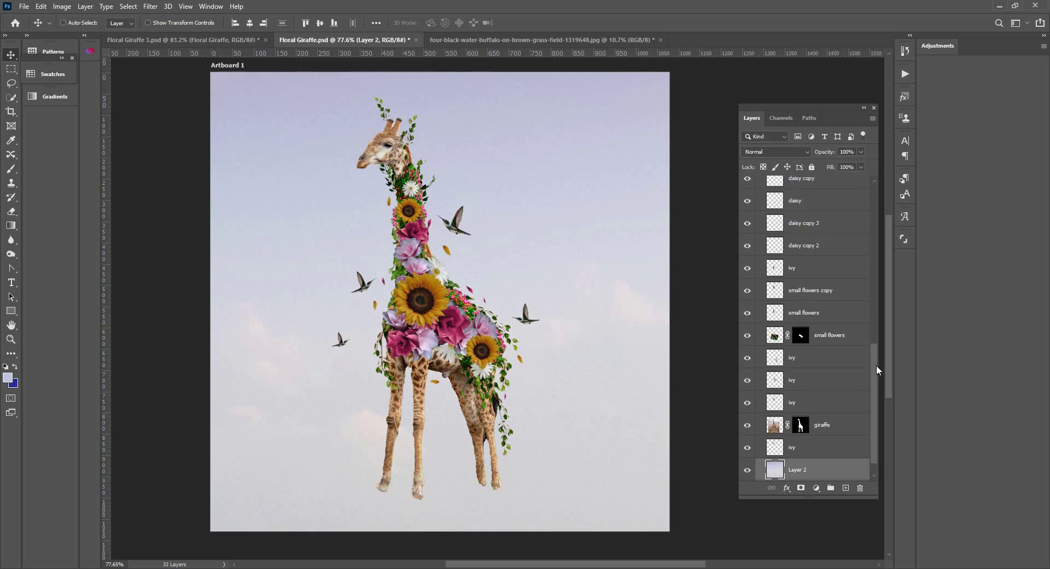
scroll(873, 389, "down", 1)
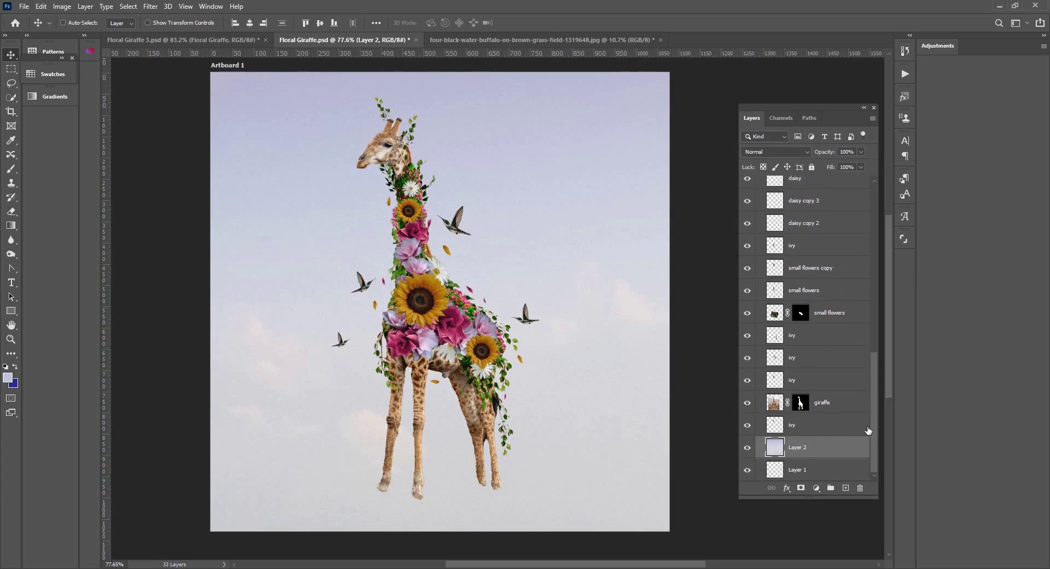
double_click(798, 448)
type("background\\")
key("Return")
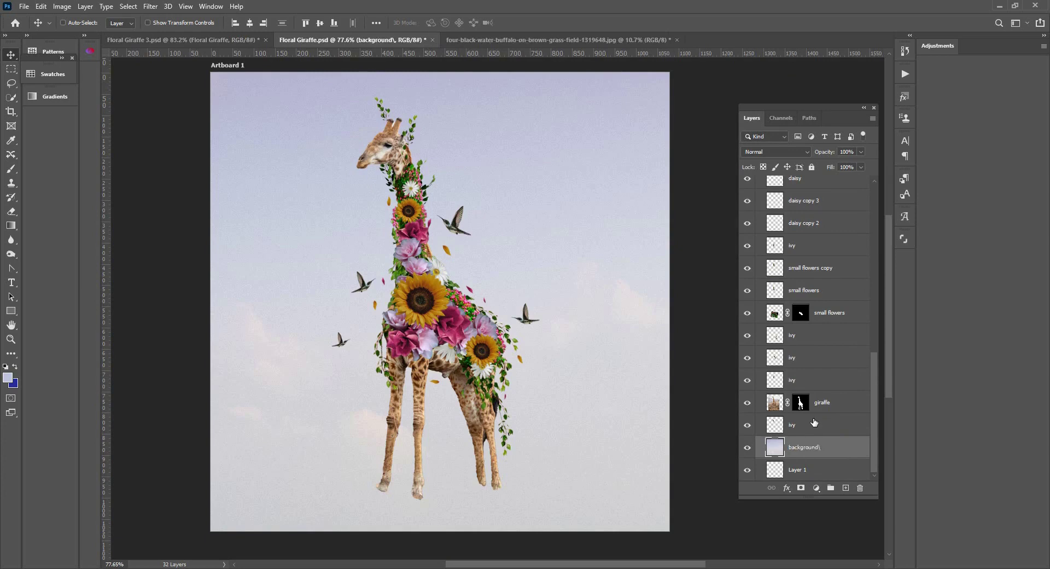
left_click_drag(799, 472, 804, 474)
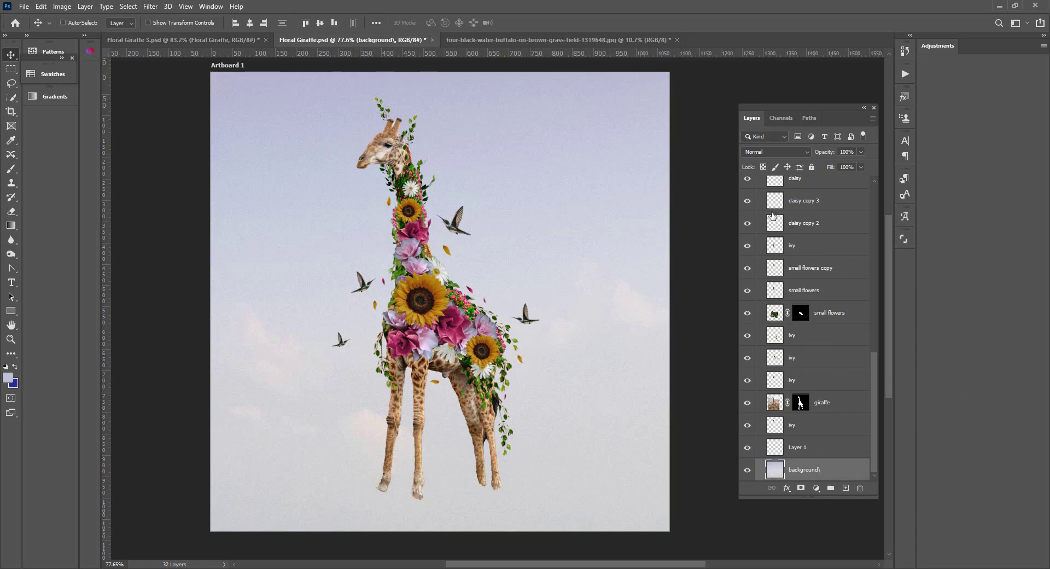
Step: Scale the savanna background down to 15% and position it behind the giraffe
left_click_drag(582, 492, 550, 296)
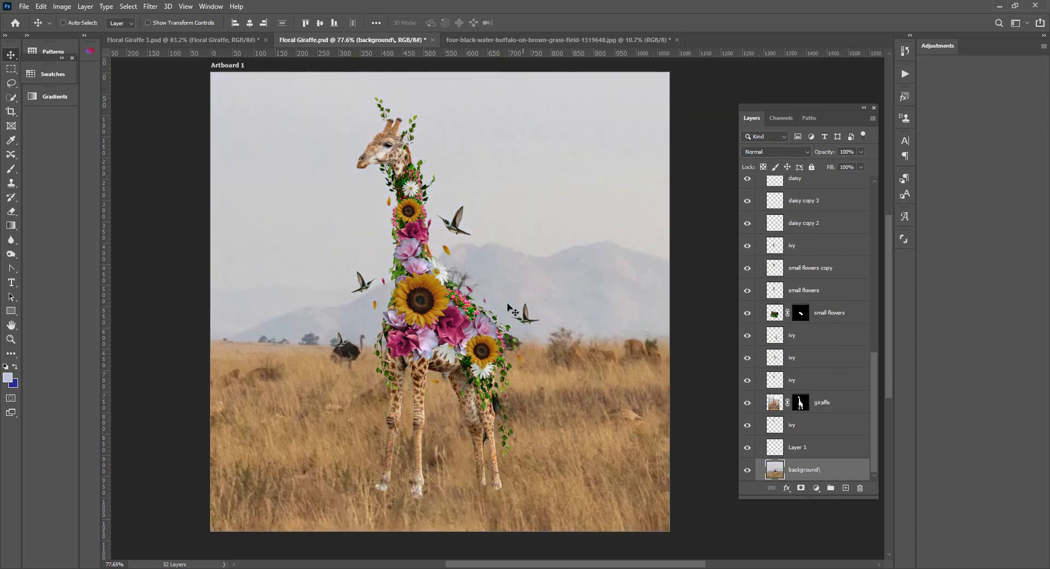
left_click(41, 6)
left_click(87, 247)
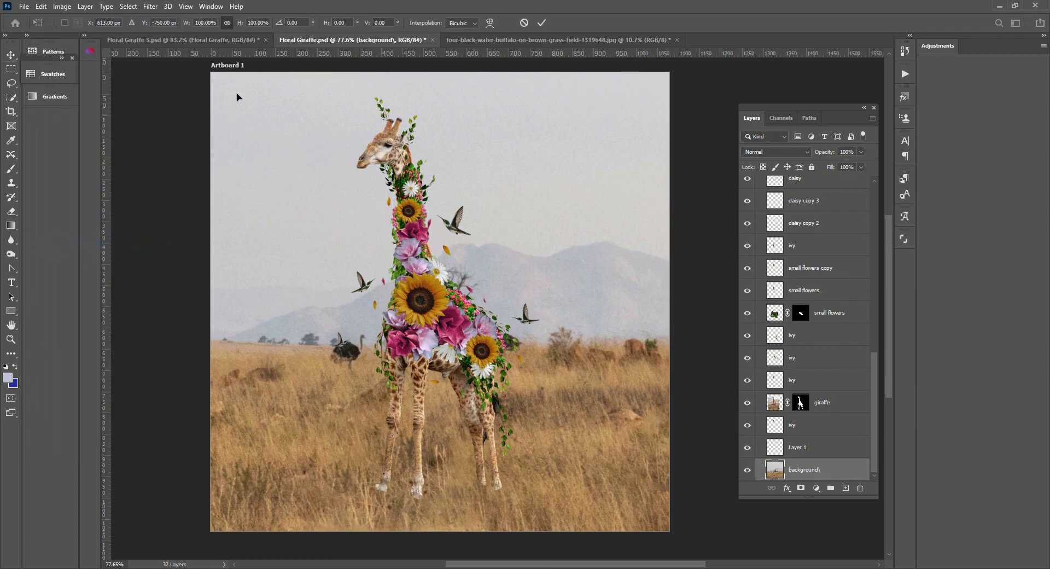
left_click_drag(186, 25, 155, 33)
left_click_drag(381, 148, 454, 299)
left_click_drag(440, 105, 461, 332)
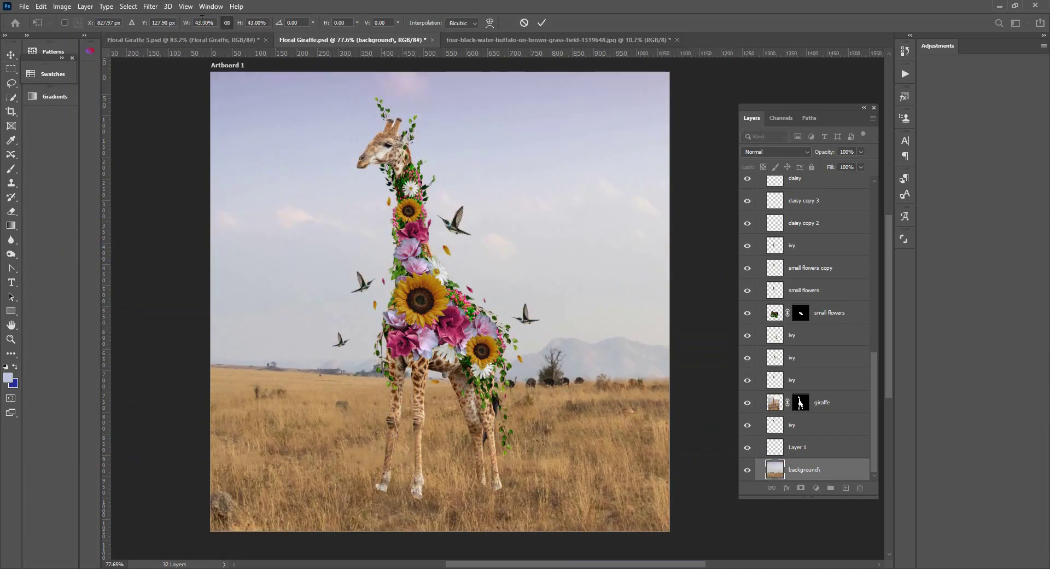
left_click_drag(186, 23, 171, 32)
left_click_drag(476, 290, 319, 474)
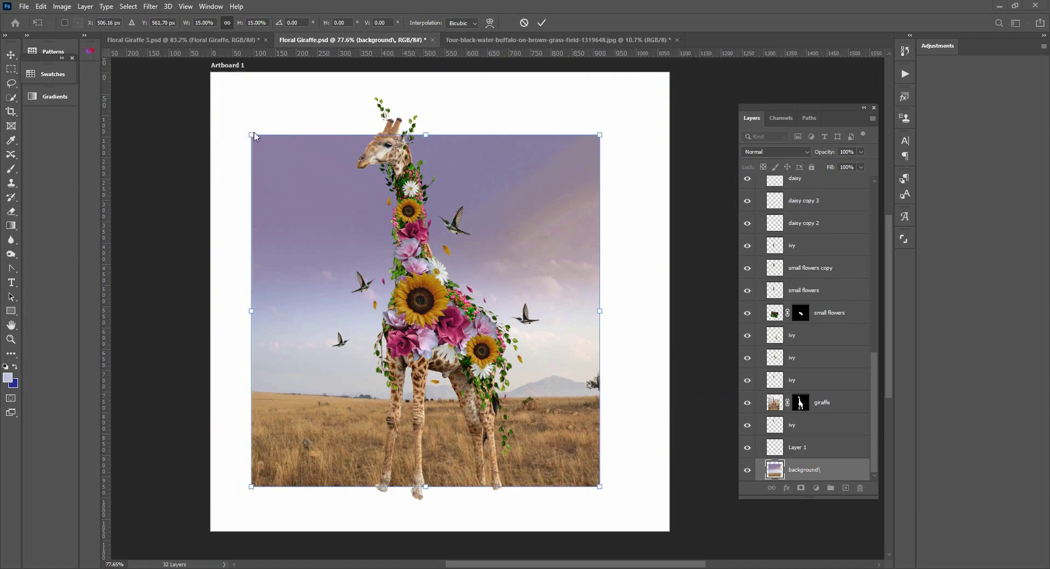
Step: Enlarge the savanna background to about 20.85% so it covers the artboard, with the horizon behind the giraffe's legs
left_click_drag(252, 136, 182, 68)
left_click_drag(598, 484, 683, 516)
left_click_drag(584, 488, 589, 454)
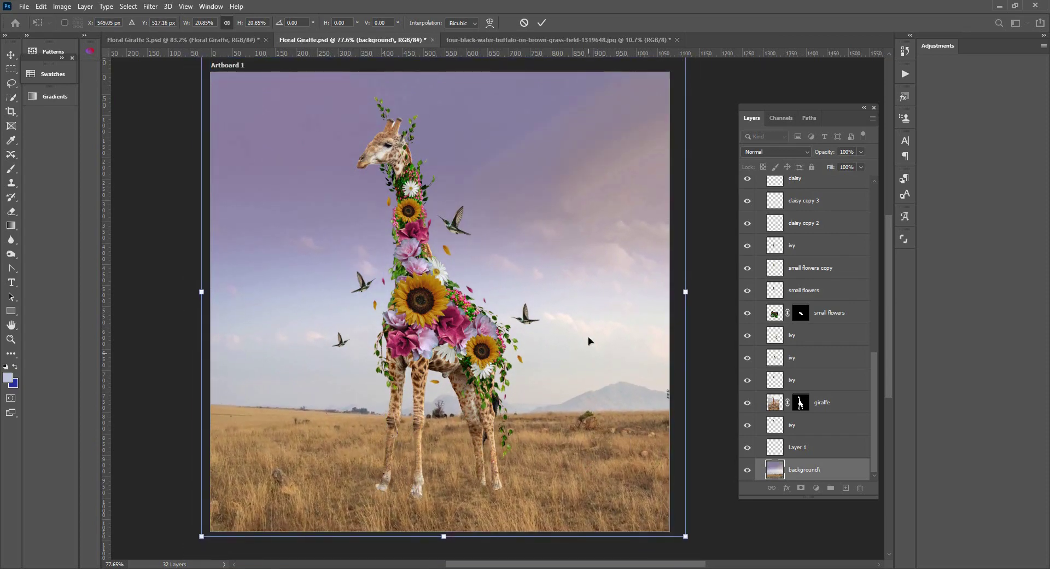
left_click_drag(487, 209, 470, 215)
key("Return")
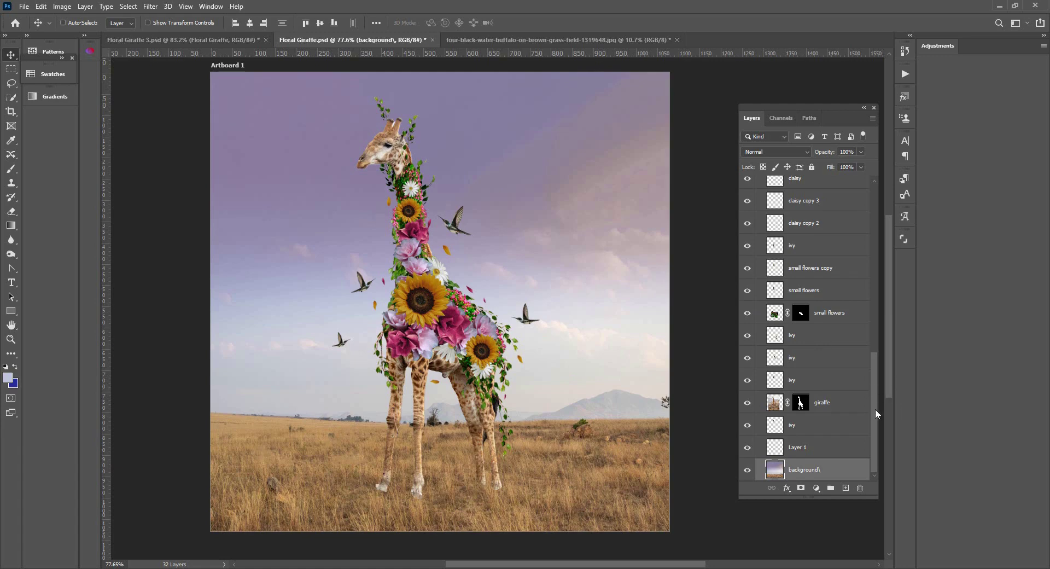
Step: Convert the savanna background layer to a Smart Object and rename it "Background"
right_click(818, 469)
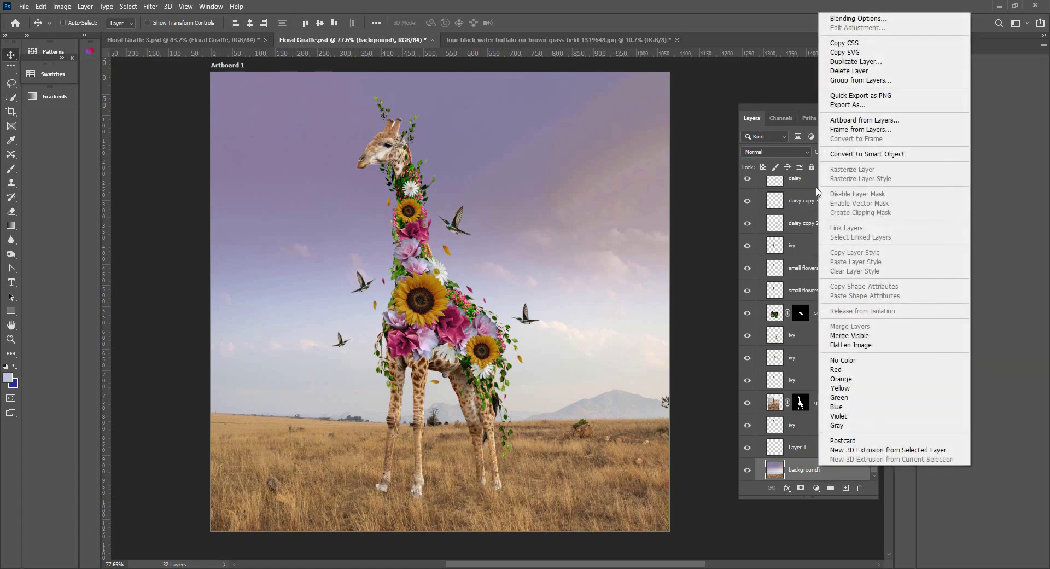
left_click(884, 155)
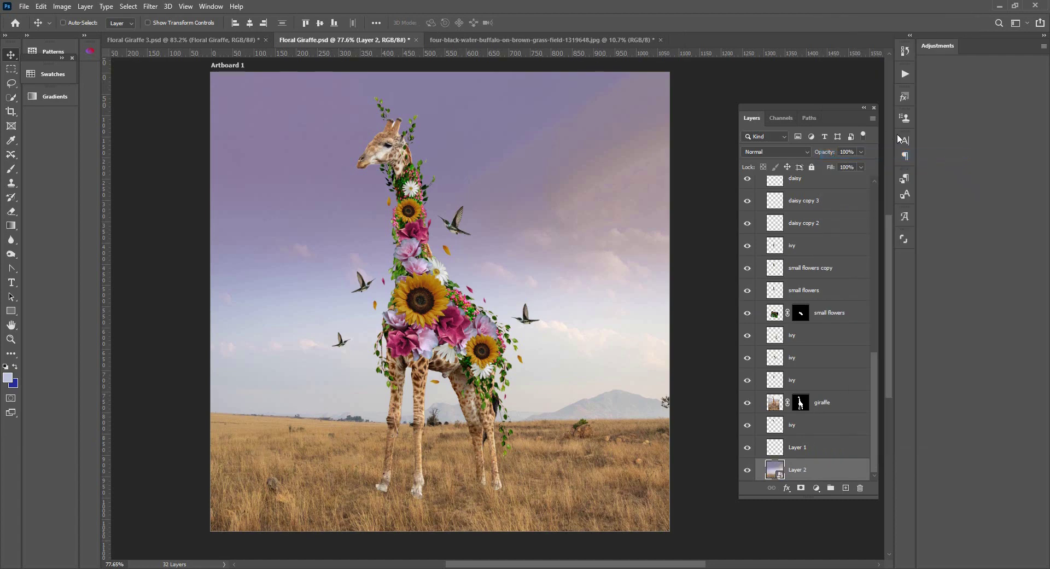
double_click(803, 469)
type("Skckground")
key("Return")
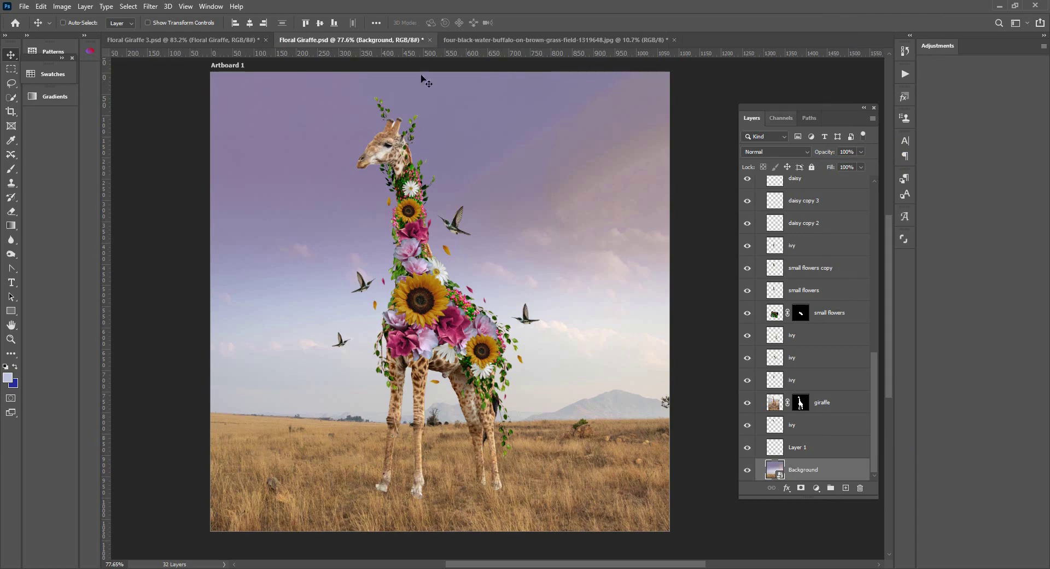
Step: Start a Camera Raw filter on the savanna background and shift its hues to Blues -40, Purples -76 and Magentas -100
left_click(129, 7)
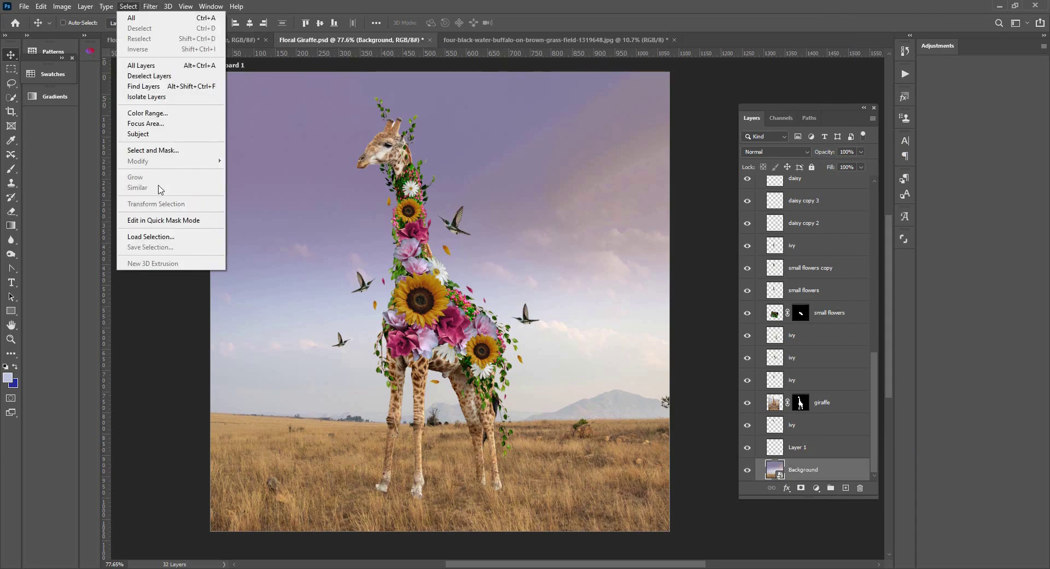
left_click(150, 6)
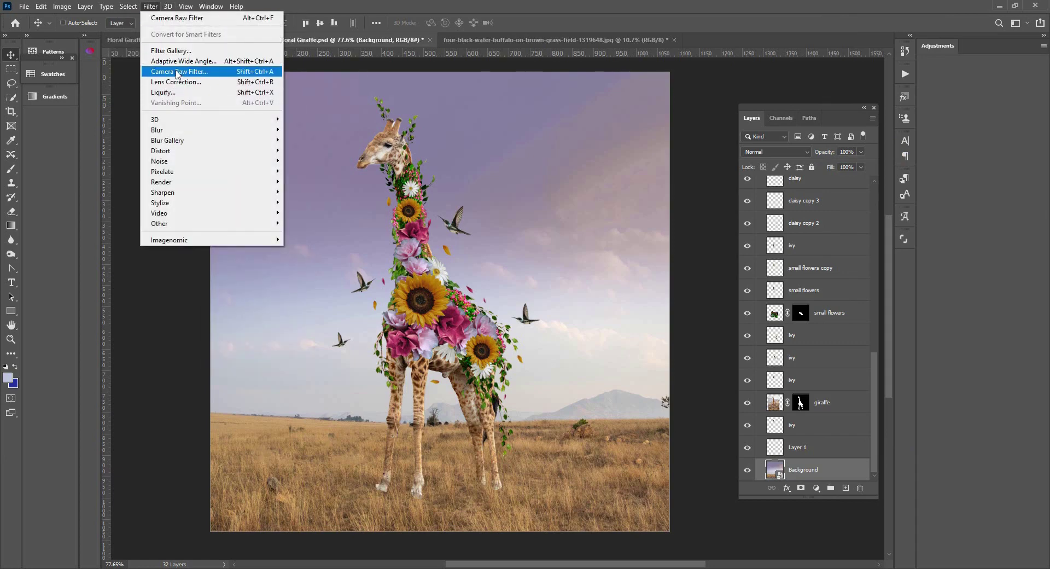
left_click(176, 72)
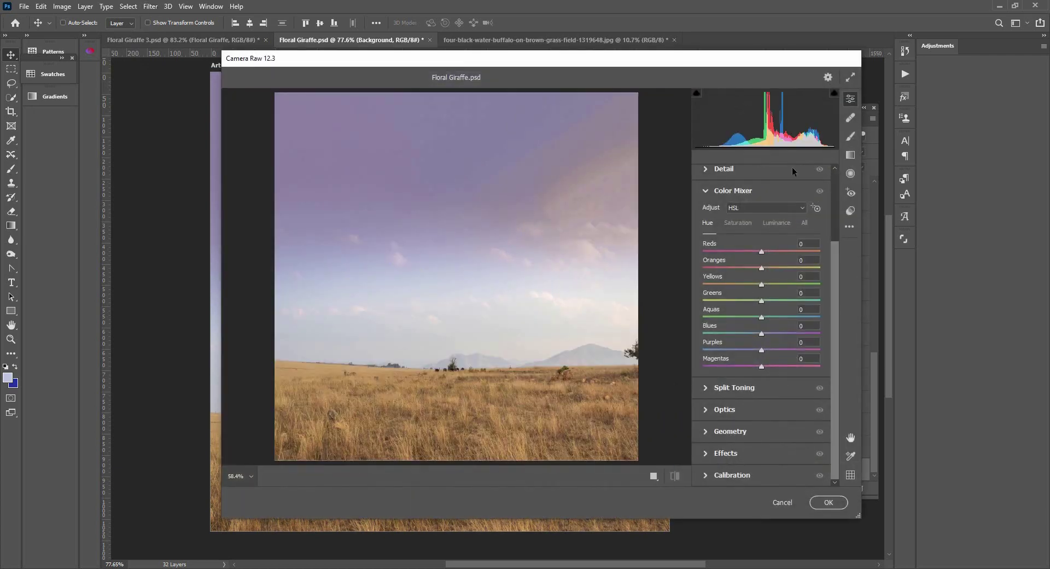
left_click_drag(447, 60, 507, 37)
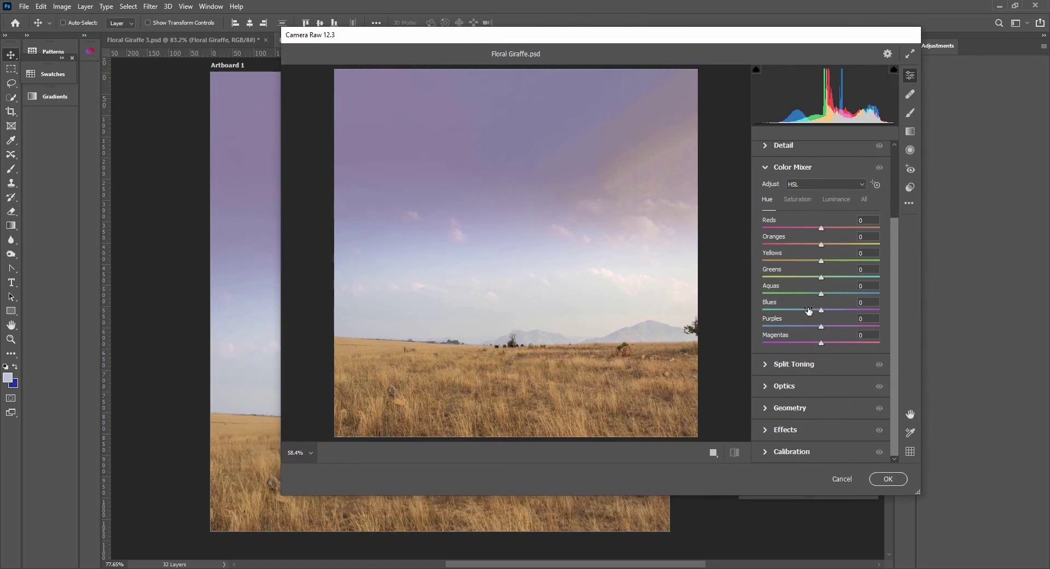
left_click_drag(814, 330, 778, 336)
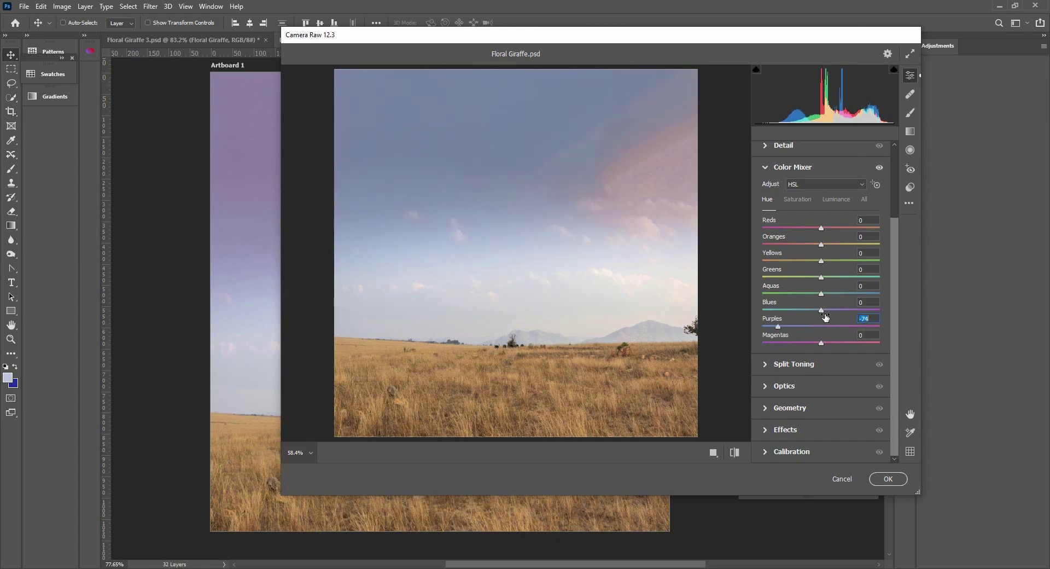
left_click_drag(821, 311, 749, 343)
left_click(820, 343)
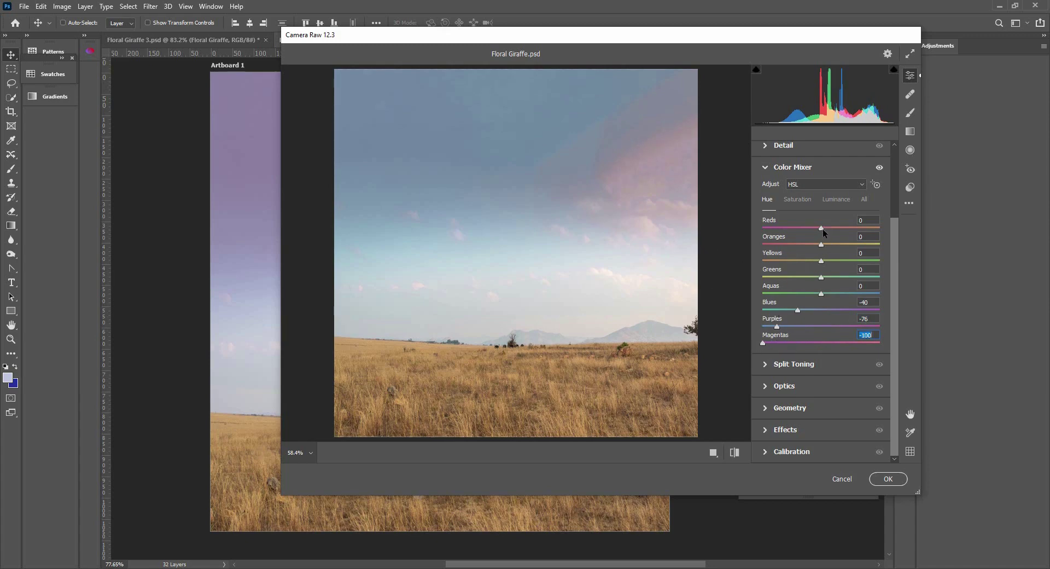
Step: Shift the background's hues to Reds +8, Oranges -38 and Yellows -23, cool the temperature slightly and apply the Camera Raw filter
left_click_drag(822, 228, 873, 221)
left_click_drag(812, 231, 806, 261)
left_click_drag(891, 233, 883, 161)
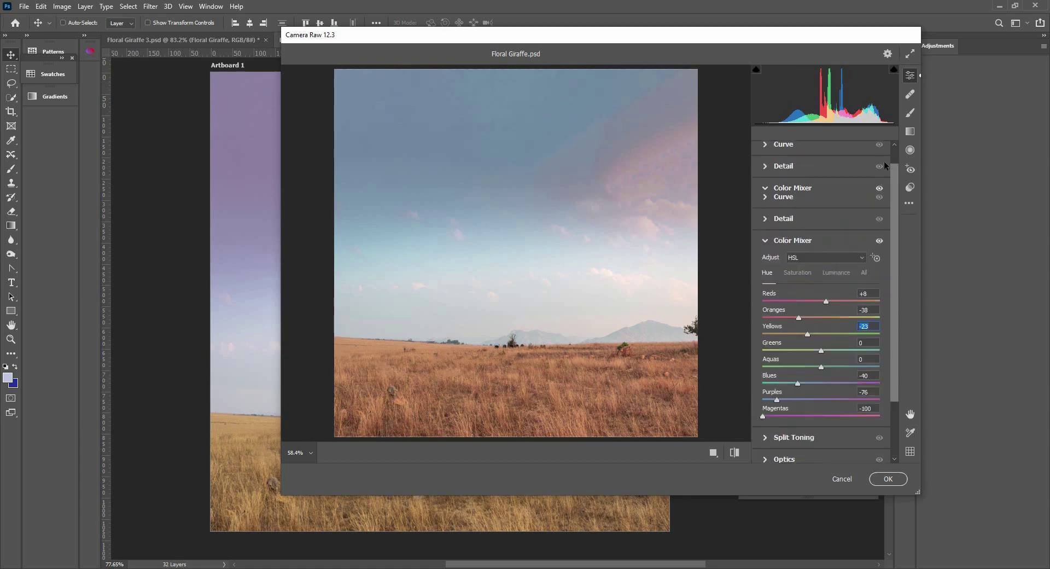
left_click(770, 196)
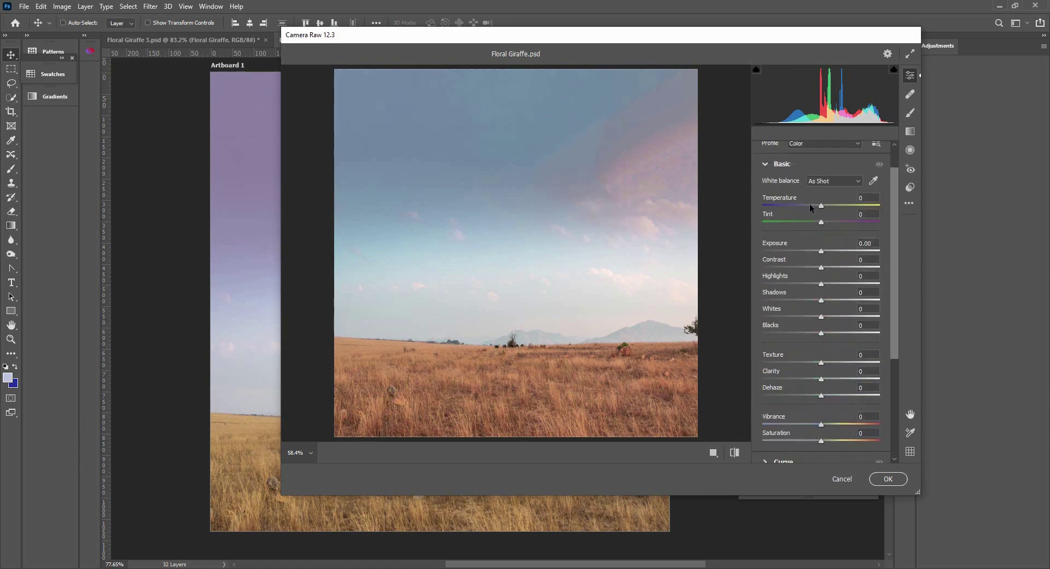
mouse_move(821, 207)
left_mouse_down()
mouse_move(802, 206)
mouse_move(821, 207)
mouse_move(802, 206)
mouse_move(822, 203)
mouse_move(810, 202)
left_mouse_up()
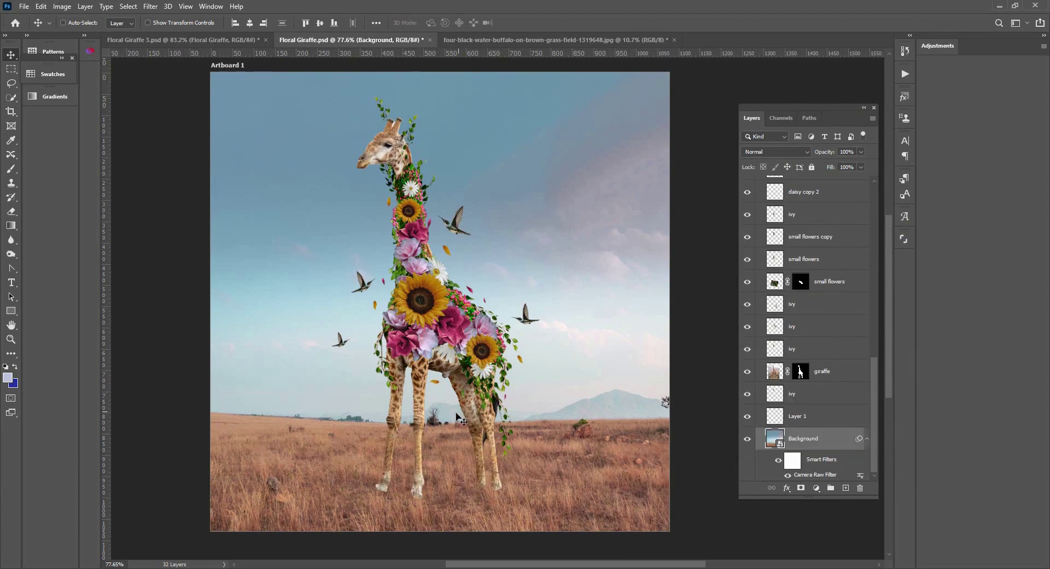
Step: Select the giraffe layer's mask for editing around the hooves
left_click_drag(449, 471, 498, 354)
key("z")
left_click_drag(444, 389, 503, 320)
left_click_drag(504, 320, 419, 344)
scroll(419, 344, "down", 3)
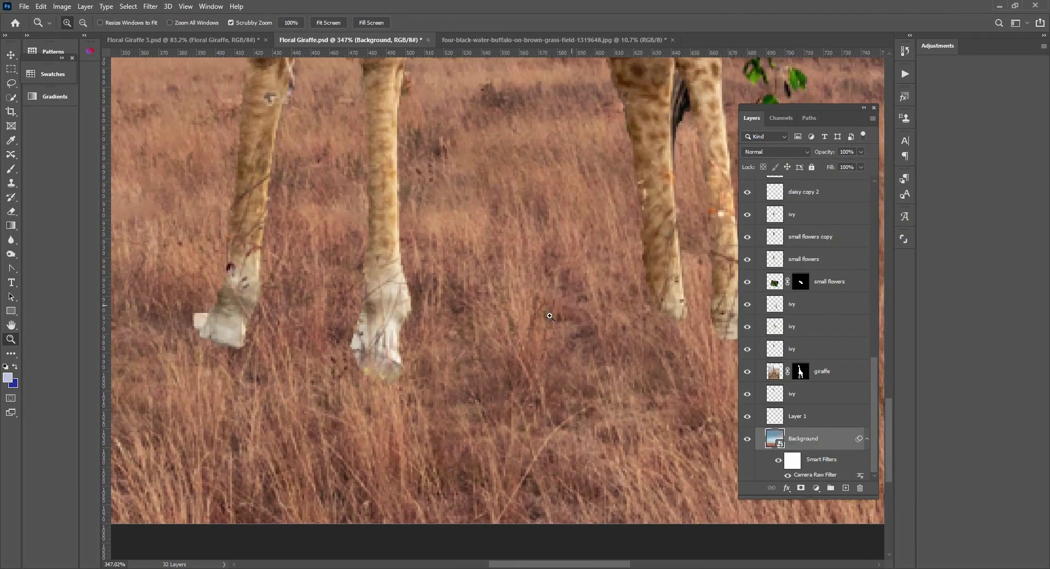
scroll(504, 347, "up", 3)
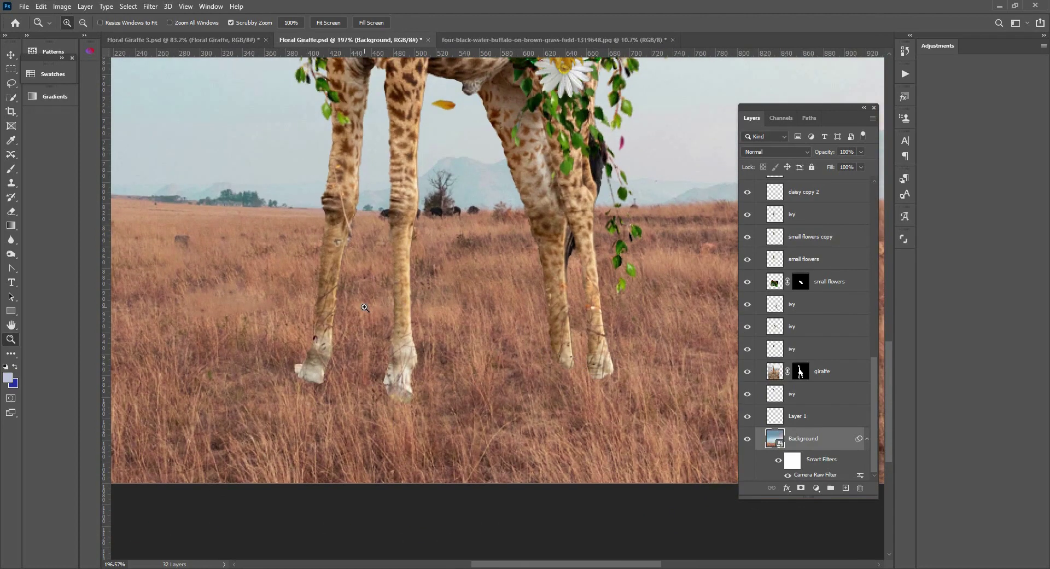
scroll(675, 175, "up", 2)
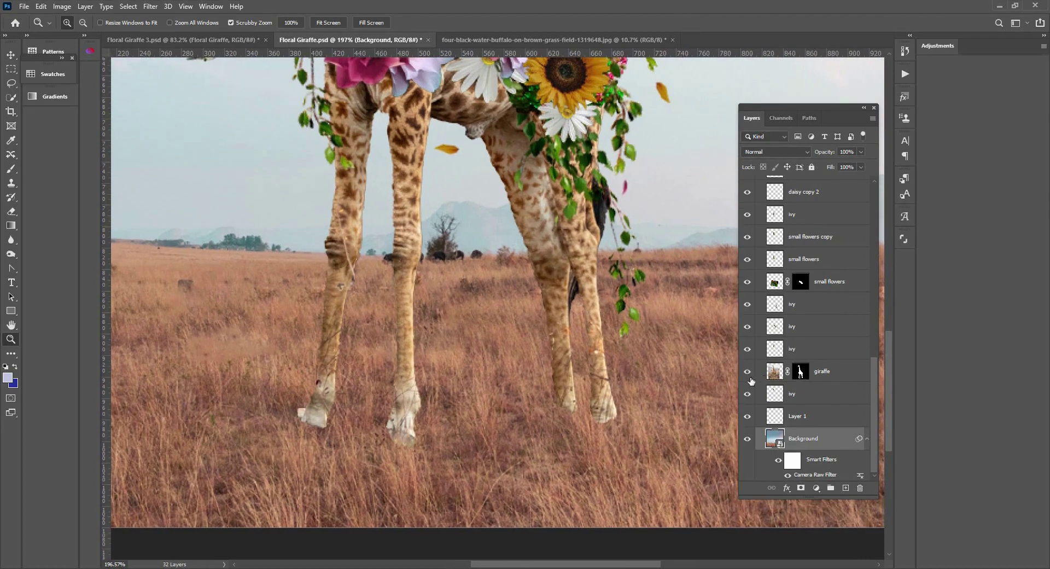
left_click(825, 374)
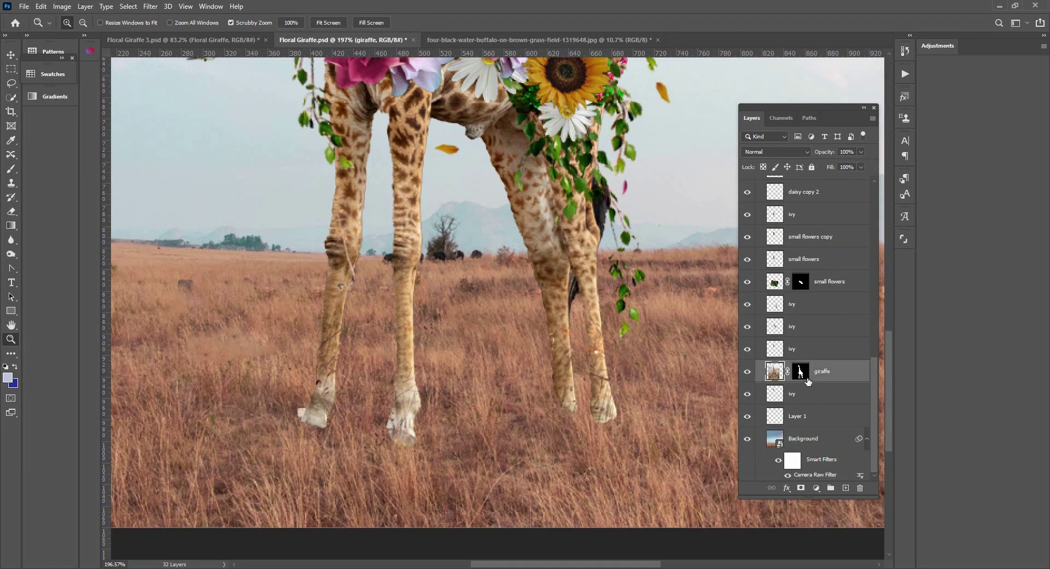
left_click(800, 373)
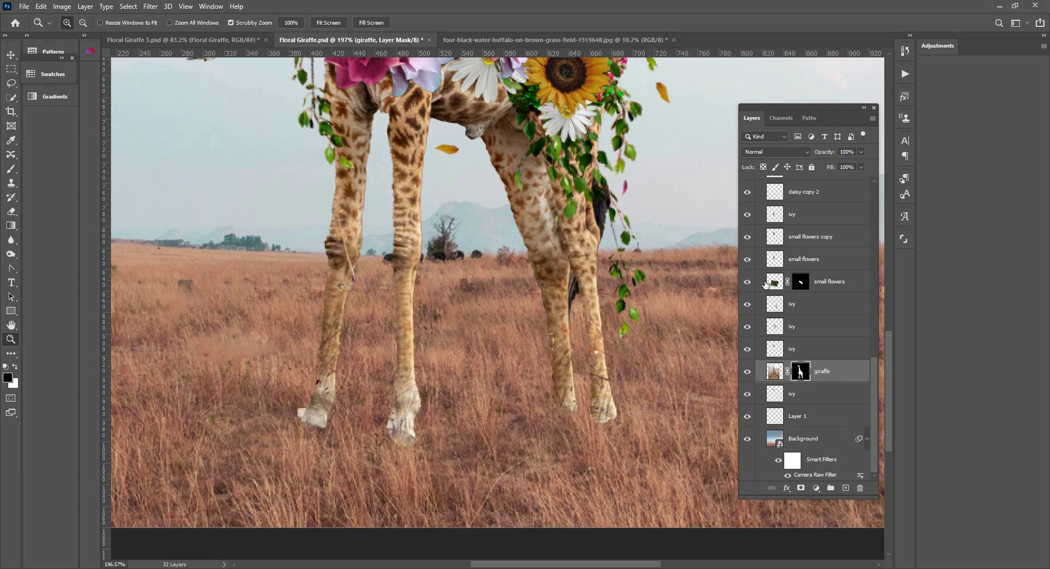
Step: Choose the 112 px single-blade grass brush from the legacy brushes for the Brush tool
left_click(12, 169)
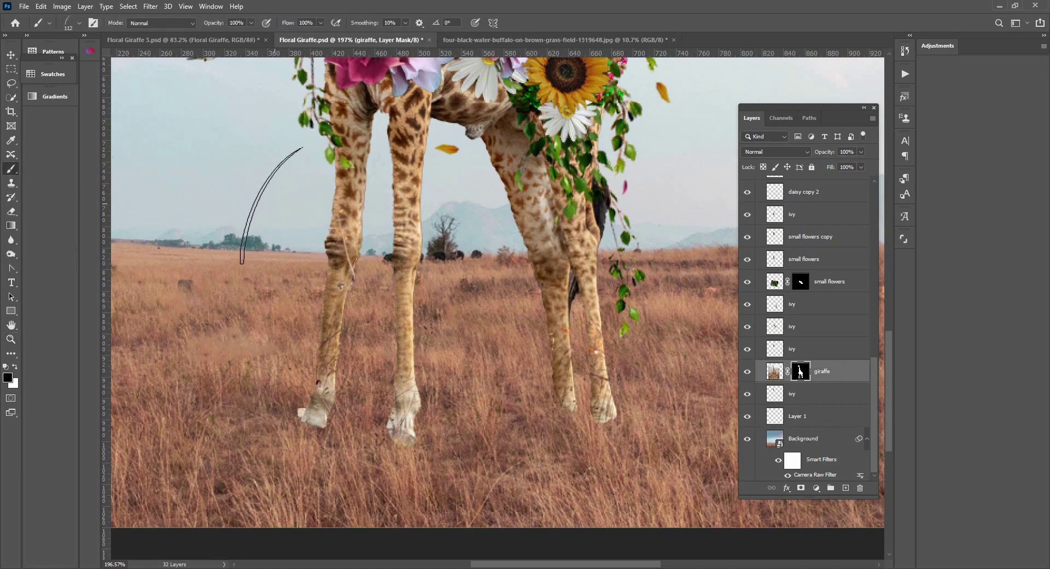
right_click(280, 202)
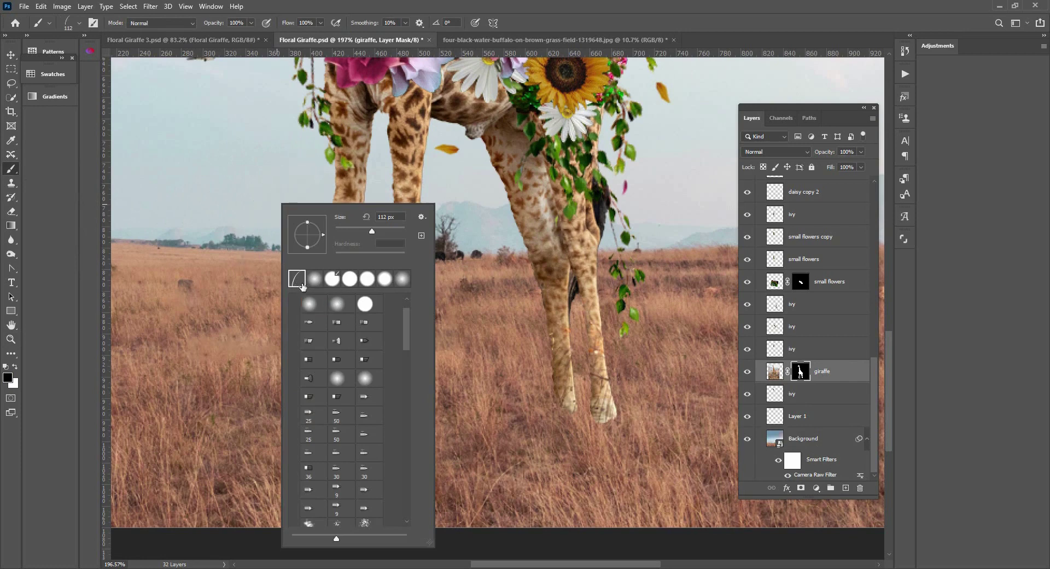
mouse_move(409, 322)
left_mouse_down()
mouse_move(418, 357)
mouse_move(402, 287)
mouse_move(413, 361)
mouse_move(405, 382)
left_mouse_up()
left_click(337, 317)
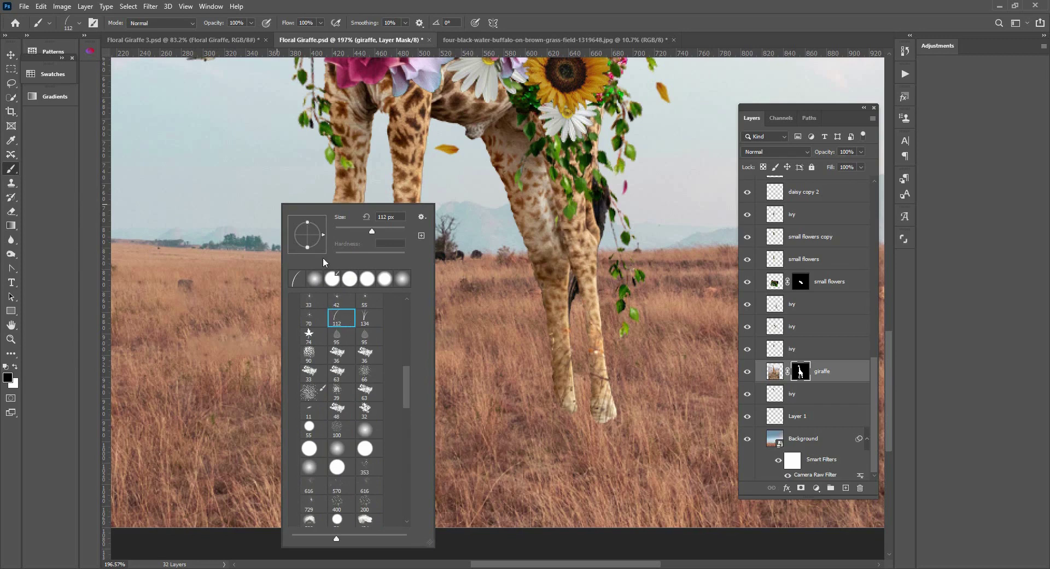
left_click(422, 217)
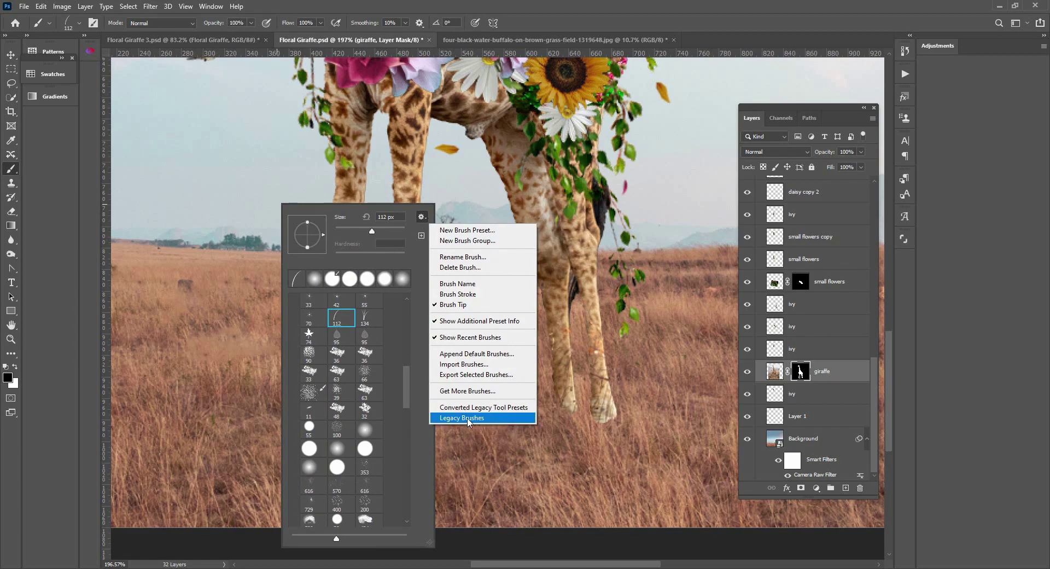
left_click(405, 376)
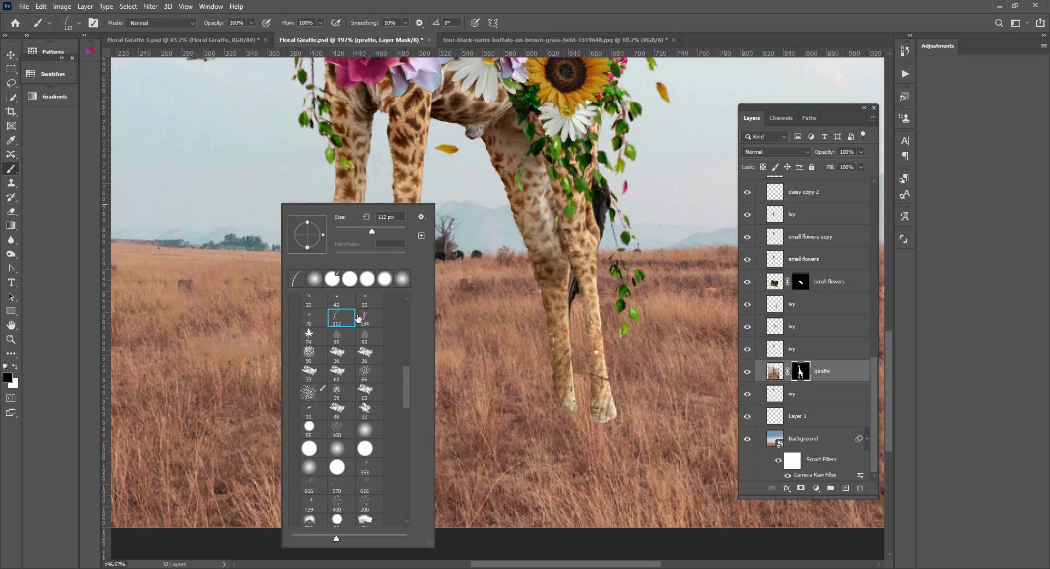
left_click(364, 319)
left_click(338, 319)
Step: Turn off Transfer in the grass brush's settings and confirm black (#000000) as the foreground colour
left_click(93, 23)
left_click_drag(258, 117, 512, 110)
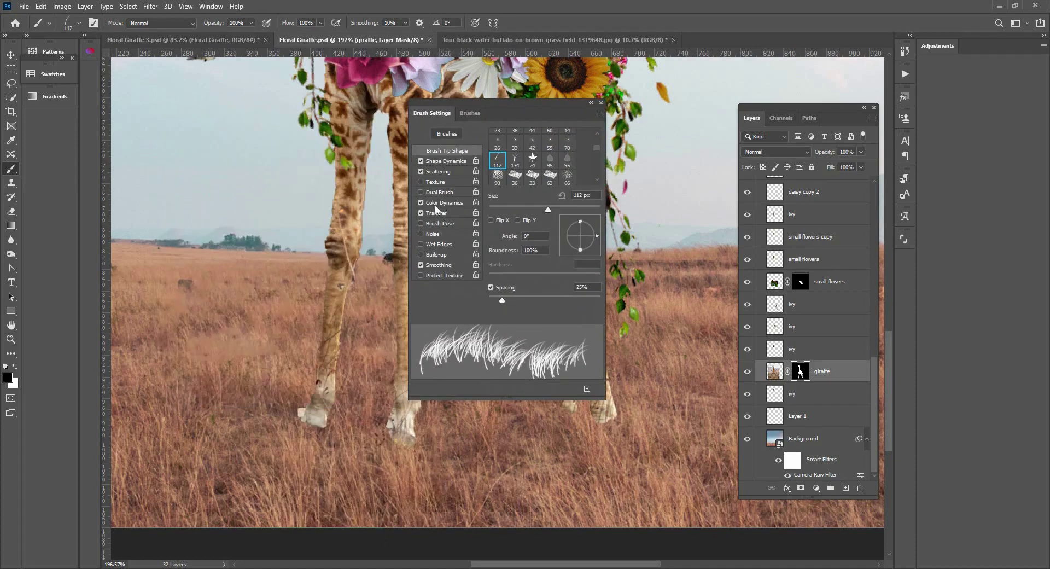
left_click(421, 213)
left_click(8, 377)
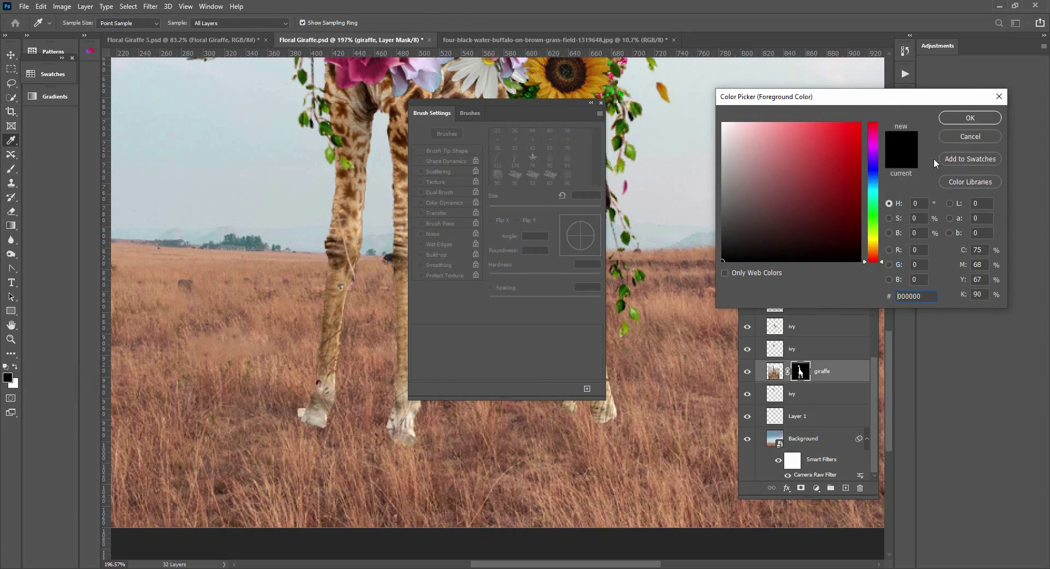
left_click(968, 118)
left_click(591, 103)
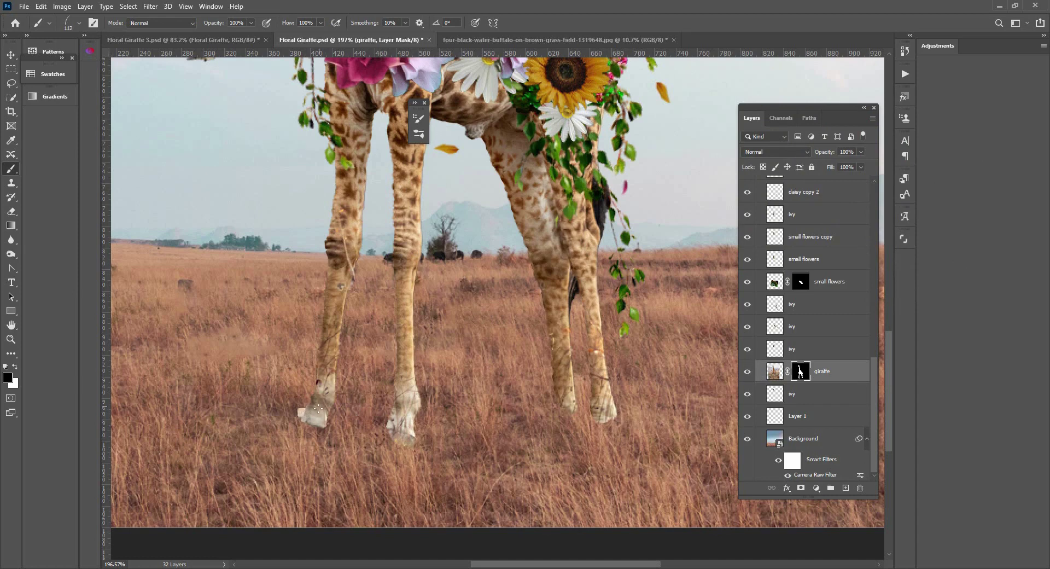
Step: Mask the giraffe's hooves with black grass-blade strokes, reducing the grass brush to 39 px after the first hoof
left_click_drag(314, 417, 321, 414)
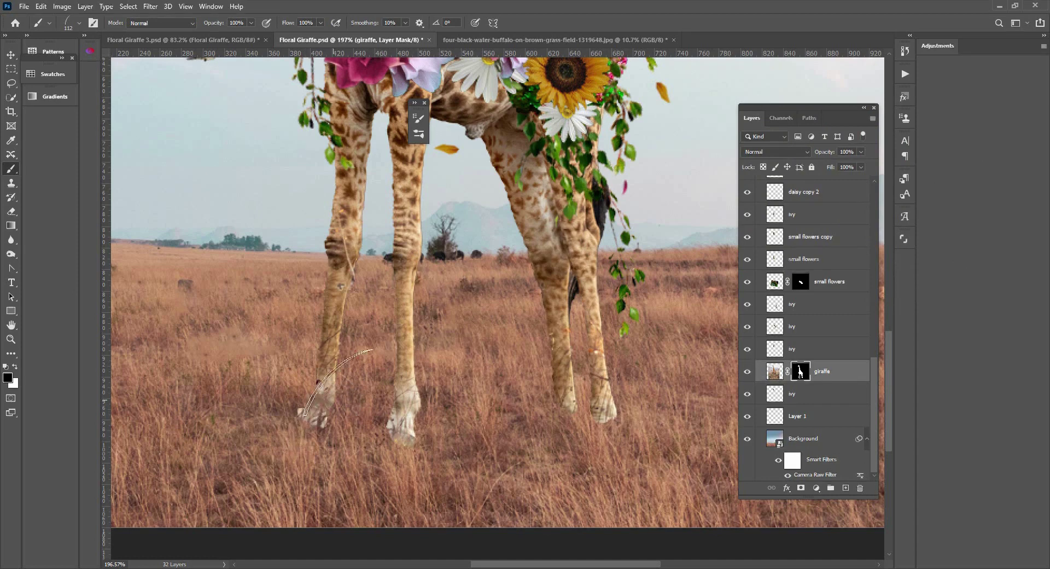
right_click(534, 226)
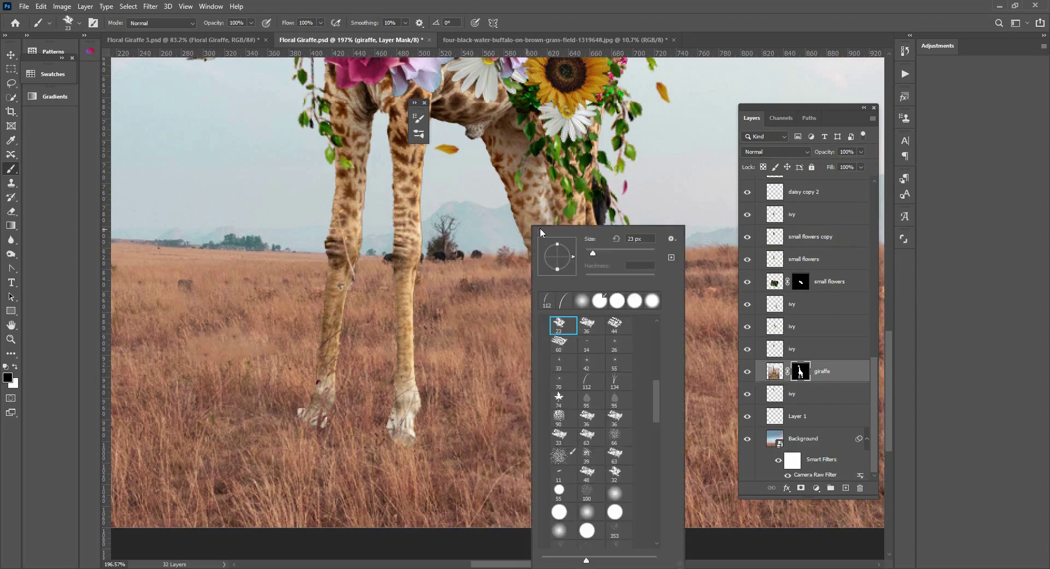
left_click_drag(591, 247, 589, 251)
left_click(547, 302)
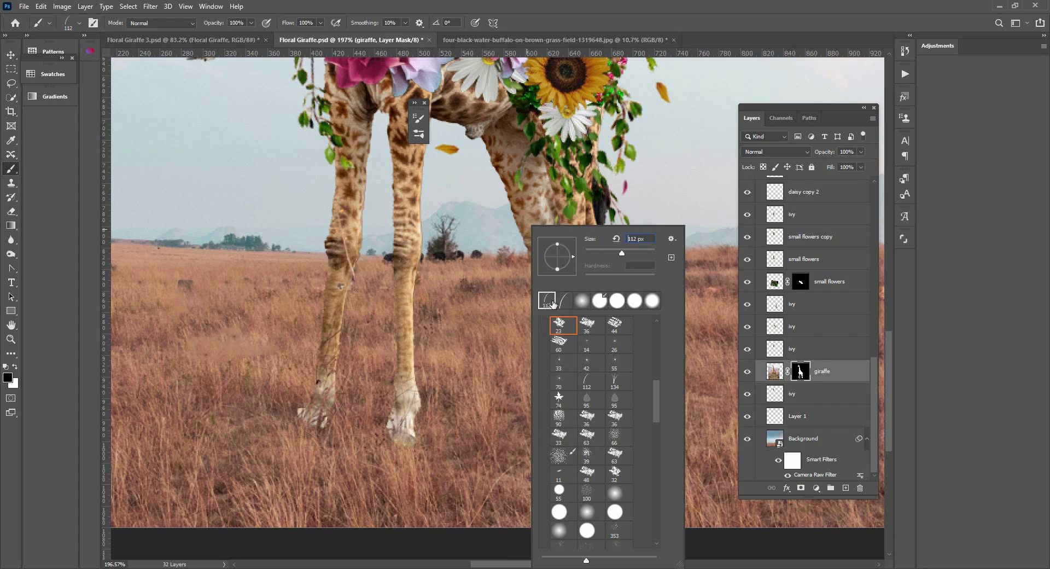
left_click_drag(595, 251, 598, 252)
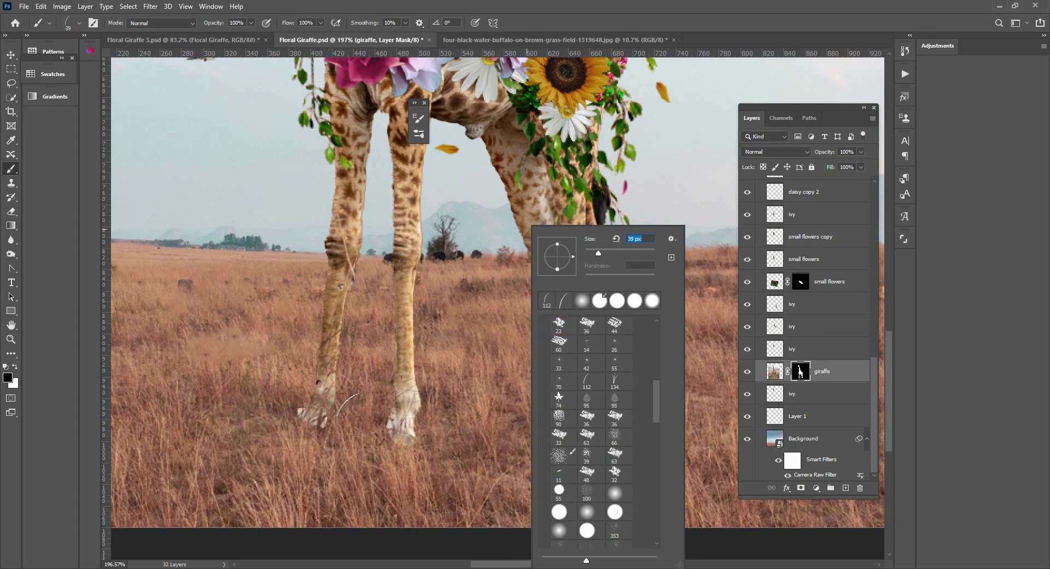
left_click(369, 413)
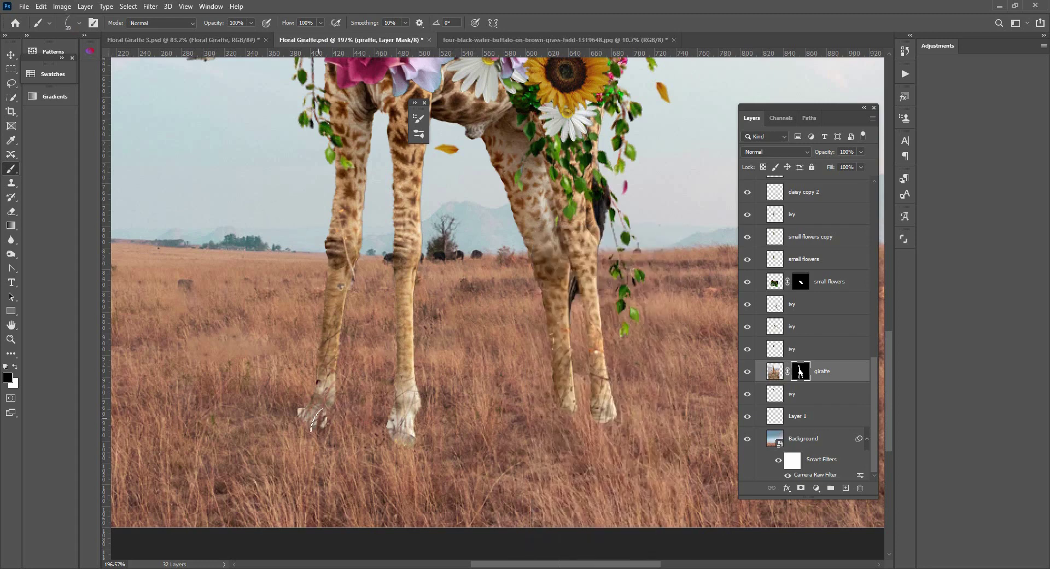
mouse_move(345, 418)
left_mouse_down()
mouse_move(312, 416)
mouse_move(333, 427)
left_mouse_up()
mouse_move(404, 432)
left_mouse_down()
mouse_move(428, 450)
mouse_move(401, 403)
mouse_move(424, 424)
left_mouse_up()
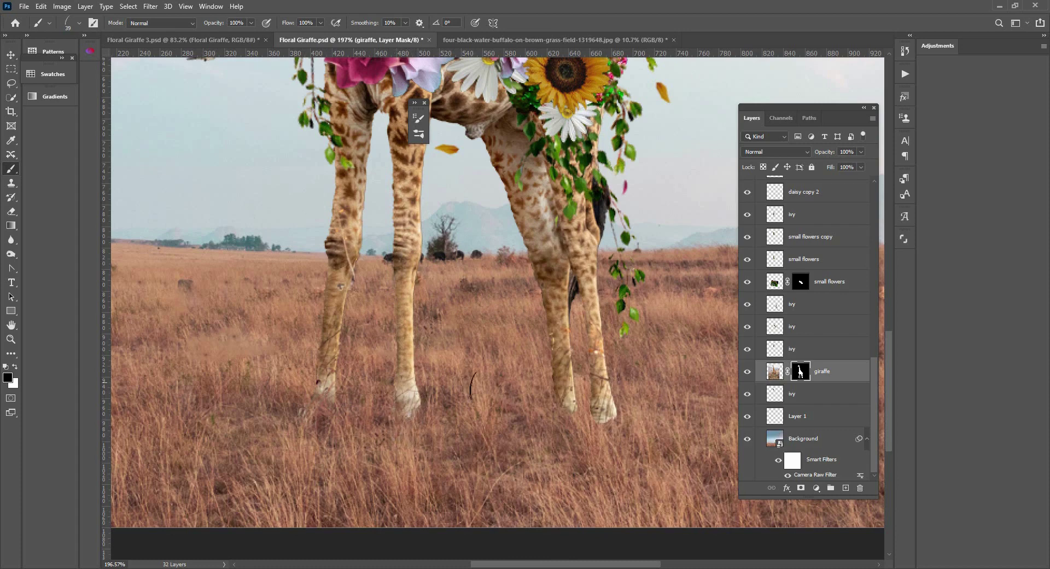
left_click_drag(580, 416, 565, 399)
left_click_drag(608, 432, 580, 451)
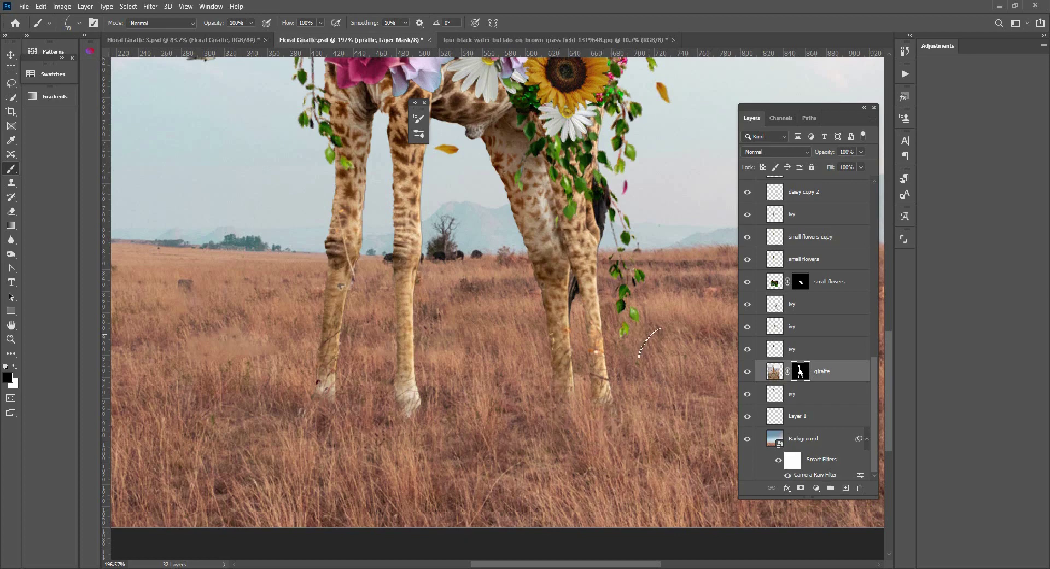
Step: Bring back parts of the hooves by painting white grass-blade strokes on the giraffe's mask
left_click(16, 366)
left_click_drag(410, 405, 414, 419)
mouse_move(615, 384)
left_mouse_down()
mouse_move(639, 394)
mouse_move(610, 416)
left_mouse_up()
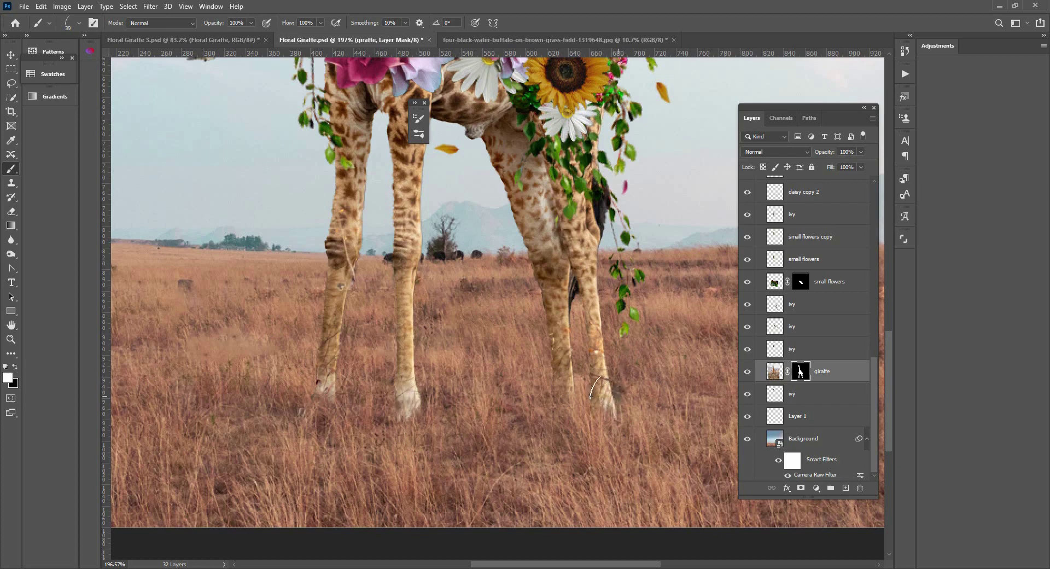
left_click_drag(326, 395, 326, 416)
left_click_drag(407, 419, 410, 429)
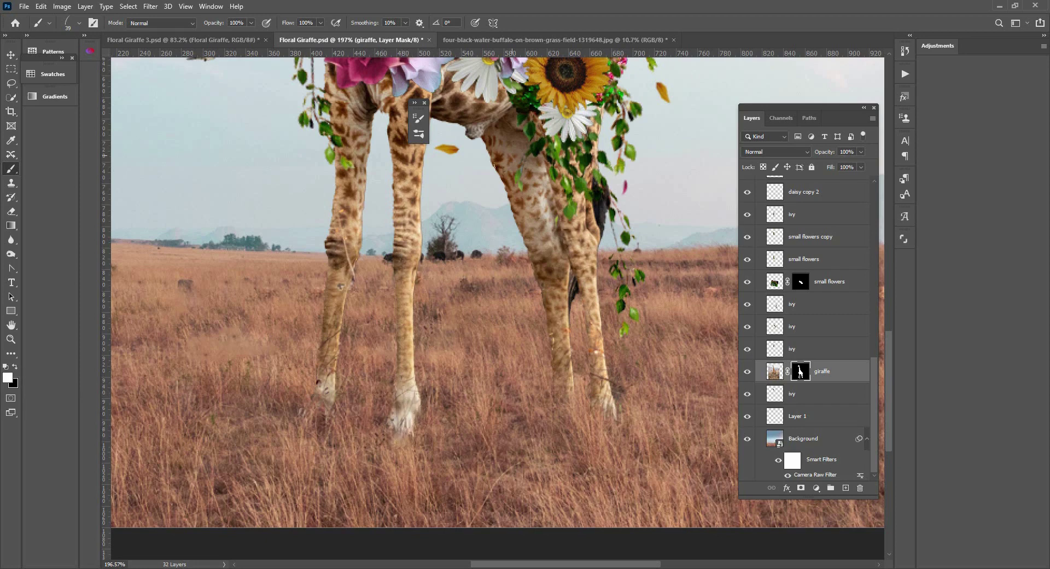
Step: Close the floating brush panel and examine how the giraffe blends into the grass across the whole composition
key("z")
left_click(503, 271, "alt")
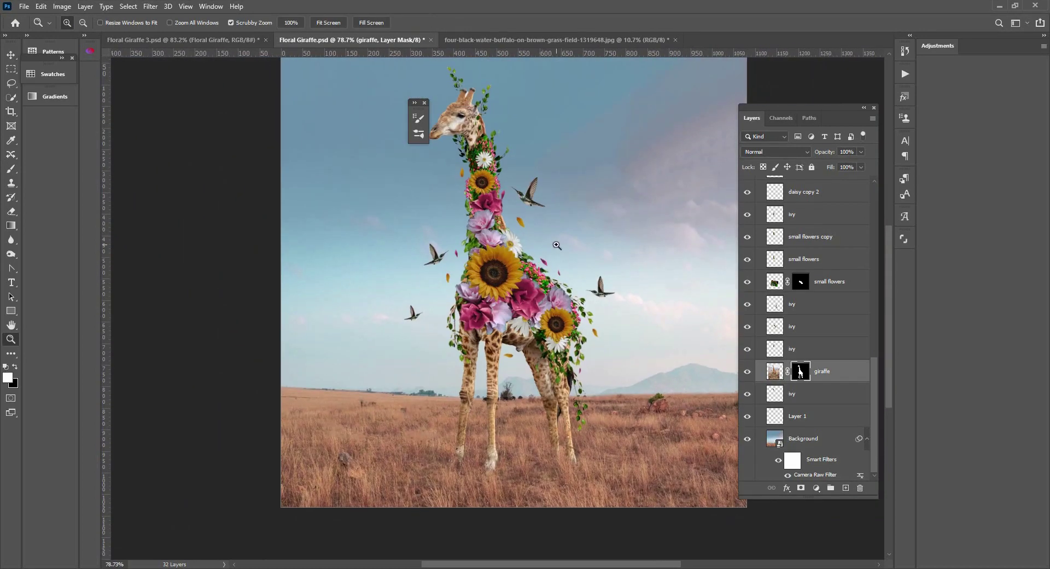
left_click(711, 139, "alt")
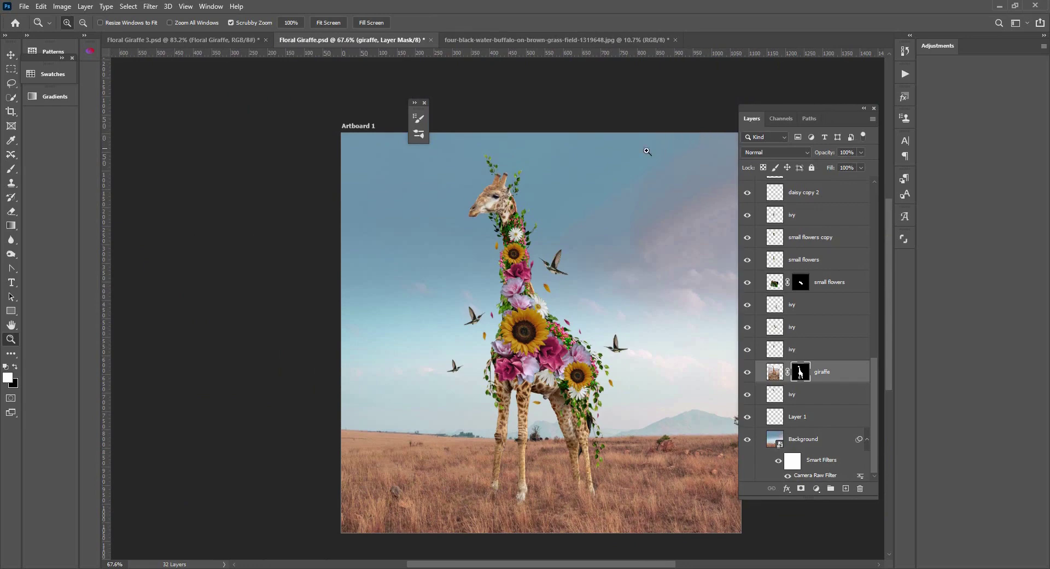
left_click(417, 103)
left_click(424, 102)
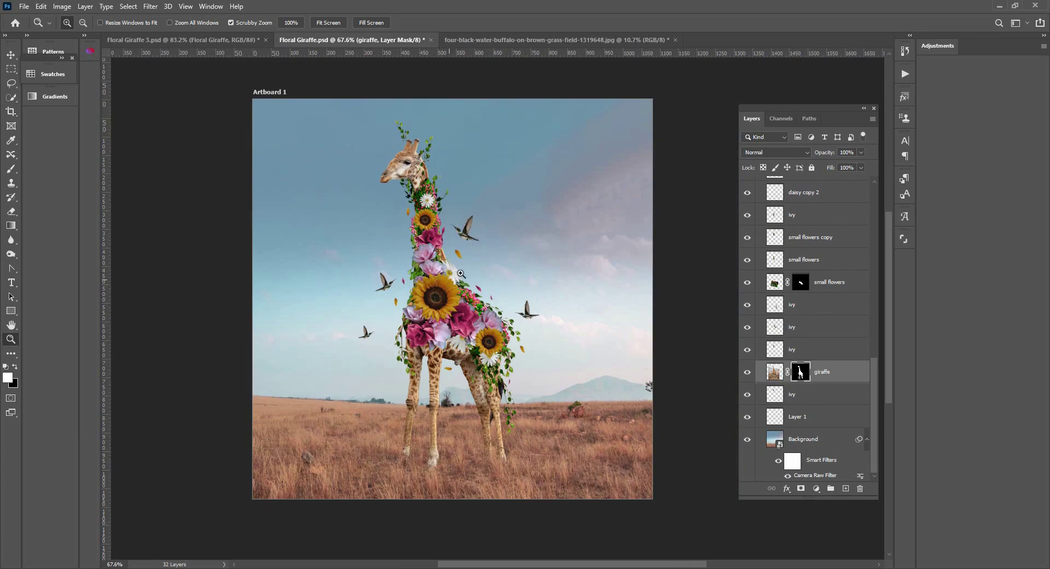
left_click_drag(464, 274, 579, 325)
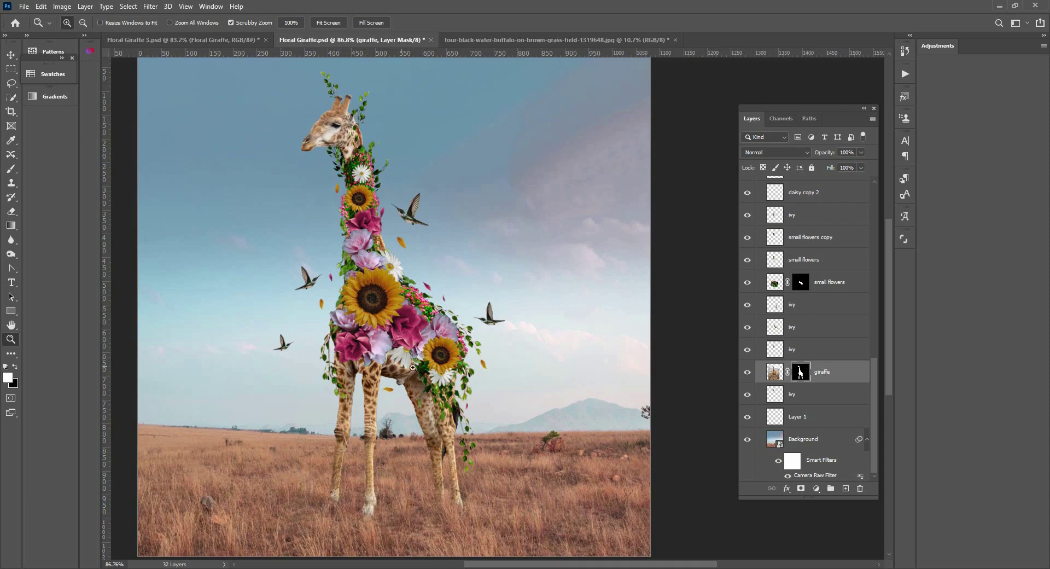
Step: Select the large sunflower's layer and set up the Dodge tool with a 95 px soft brush
key("alt+bracketright")
key("alt+bracketright")
key("v")
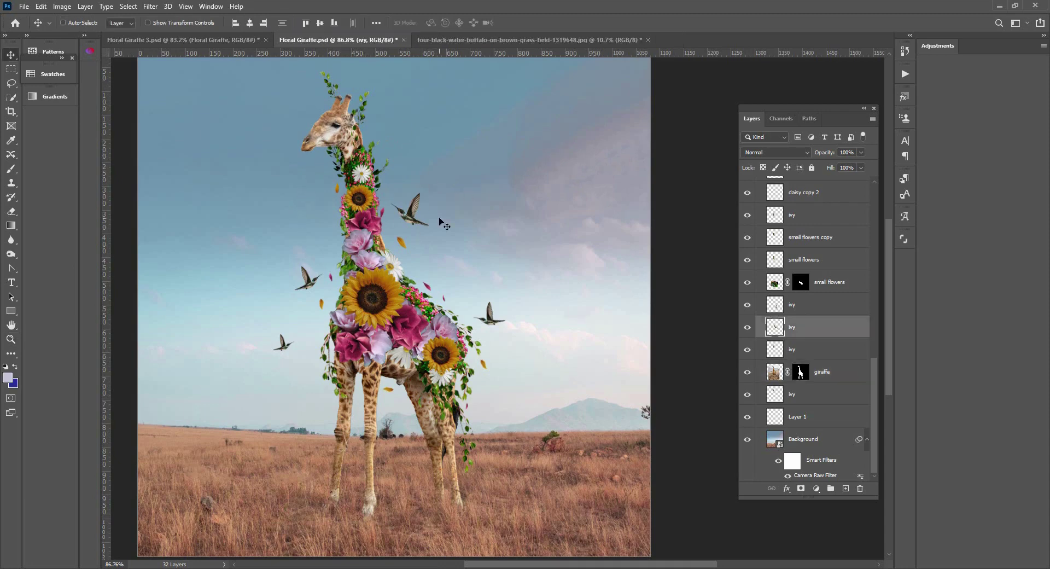
right_click(392, 283)
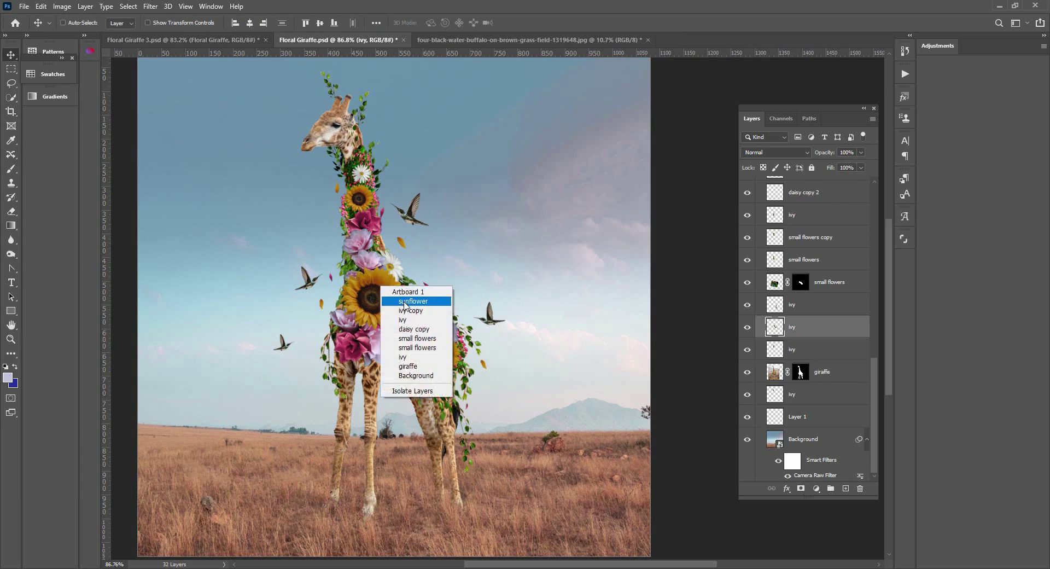
left_click(405, 302)
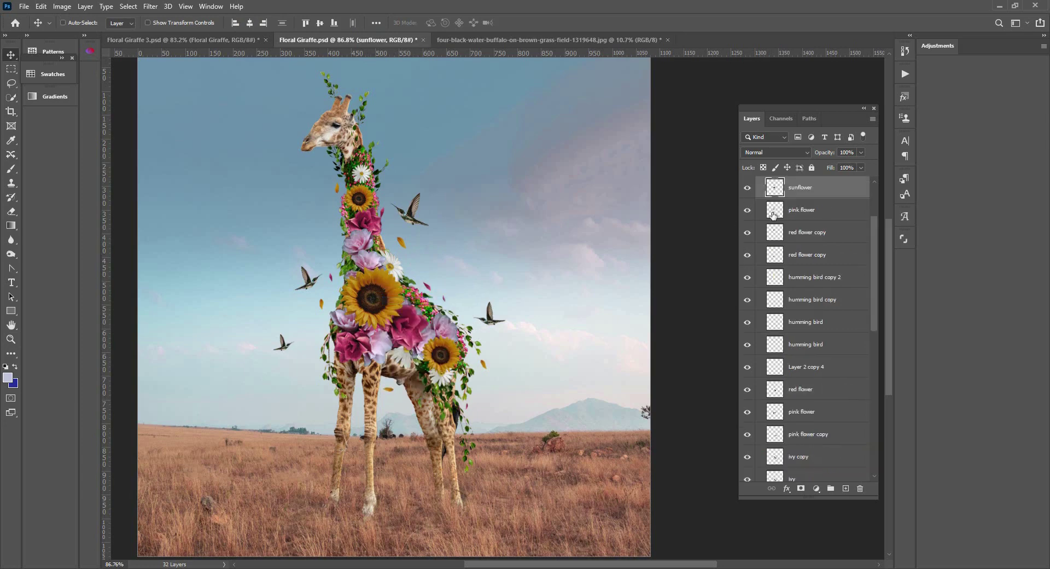
left_click(11, 253)
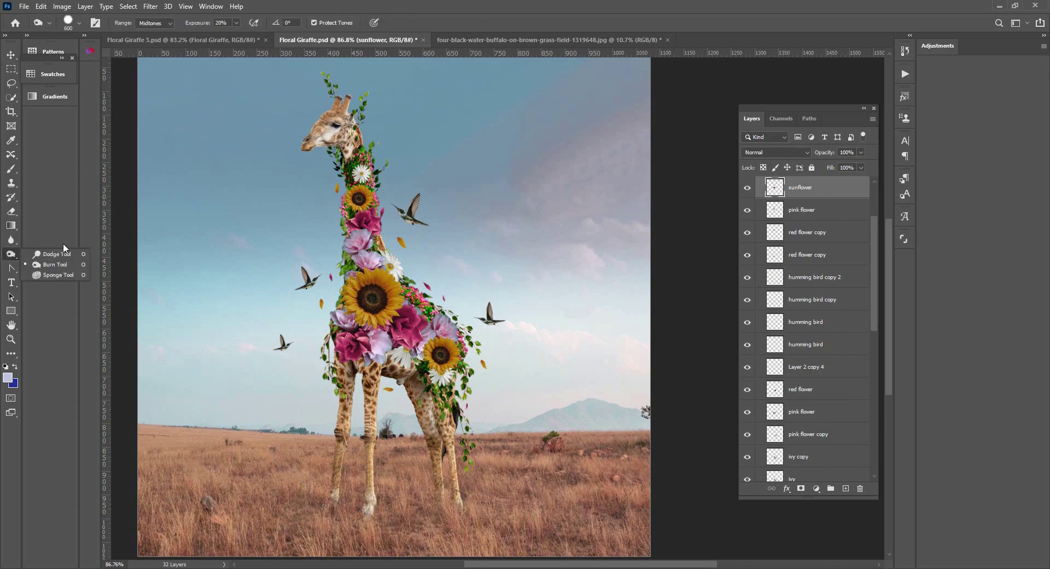
left_click(53, 253)
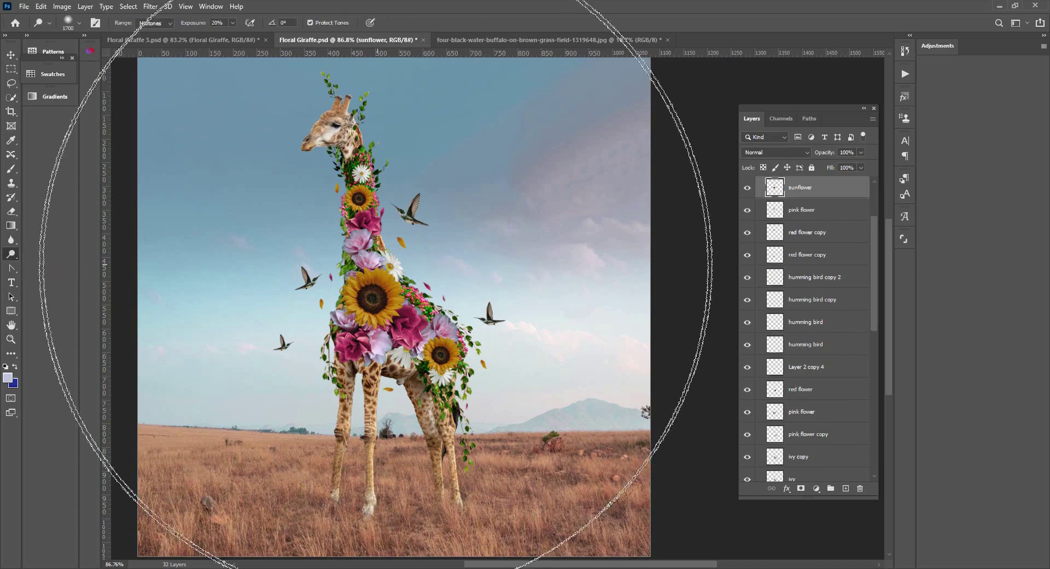
right_click(468, 227)
left_click_drag(553, 249, 545, 251)
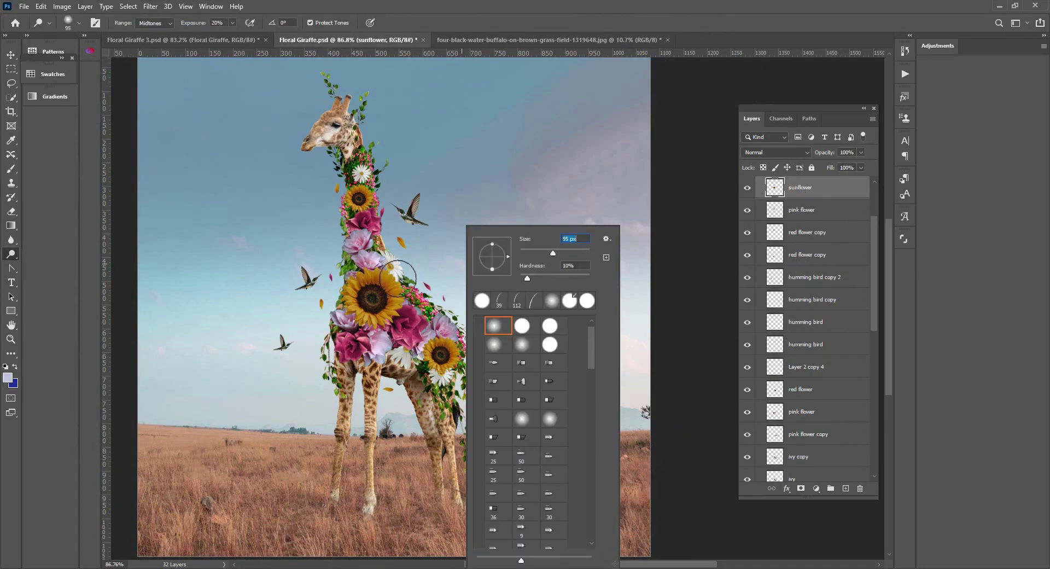
key("Return")
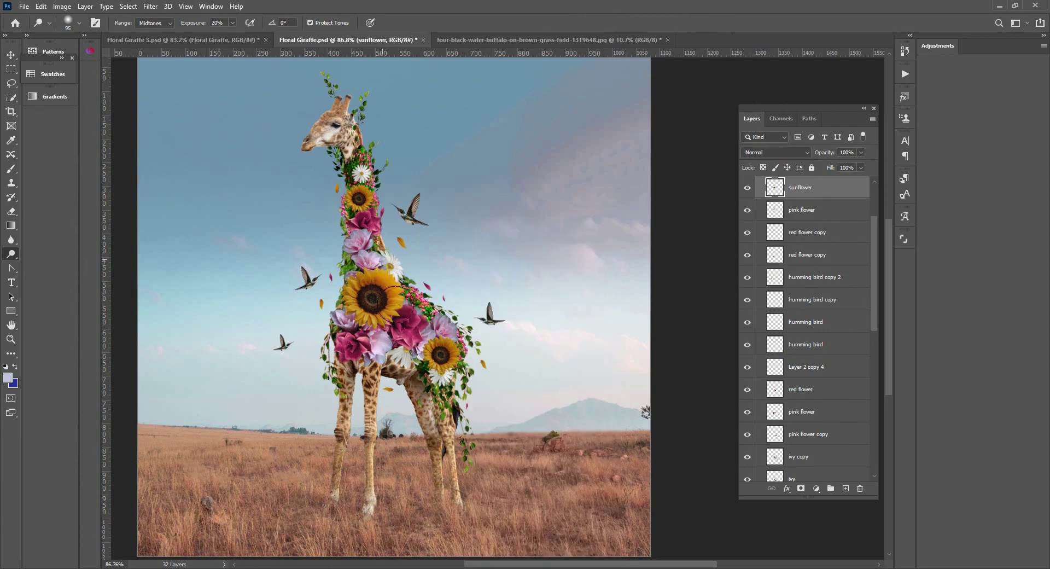
Step: Open the History panel and float it over the canvas beside the giraffe
left_click(211, 6)
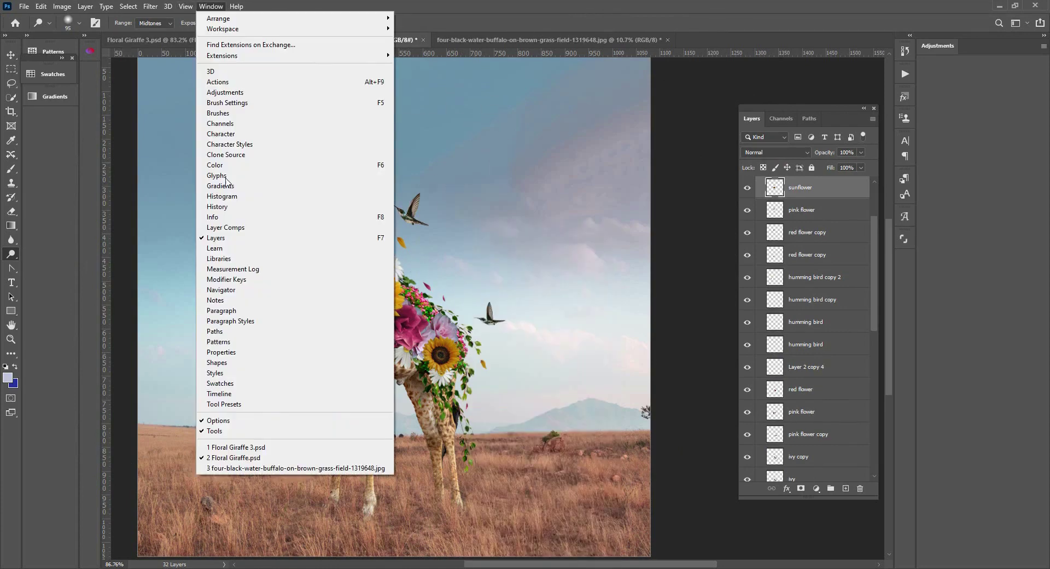
left_click(232, 203)
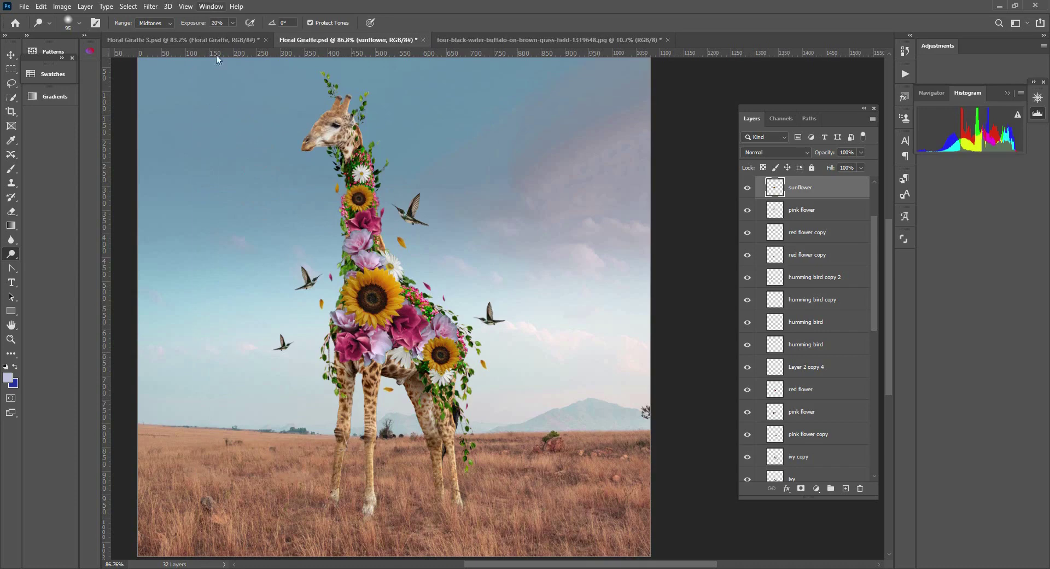
left_click(210, 6)
left_click(232, 206)
left_click_drag(846, 64, 615, 144)
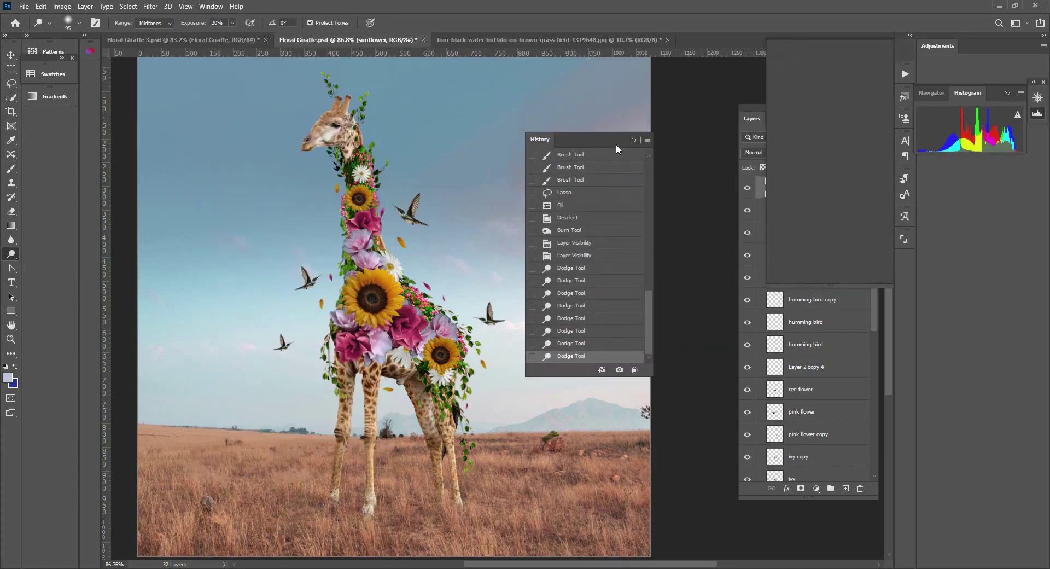
Step: Compare the large sunflower before and after its Dodge strokes in the history, and revert to the state before them
left_click(574, 258)
left_click(572, 357)
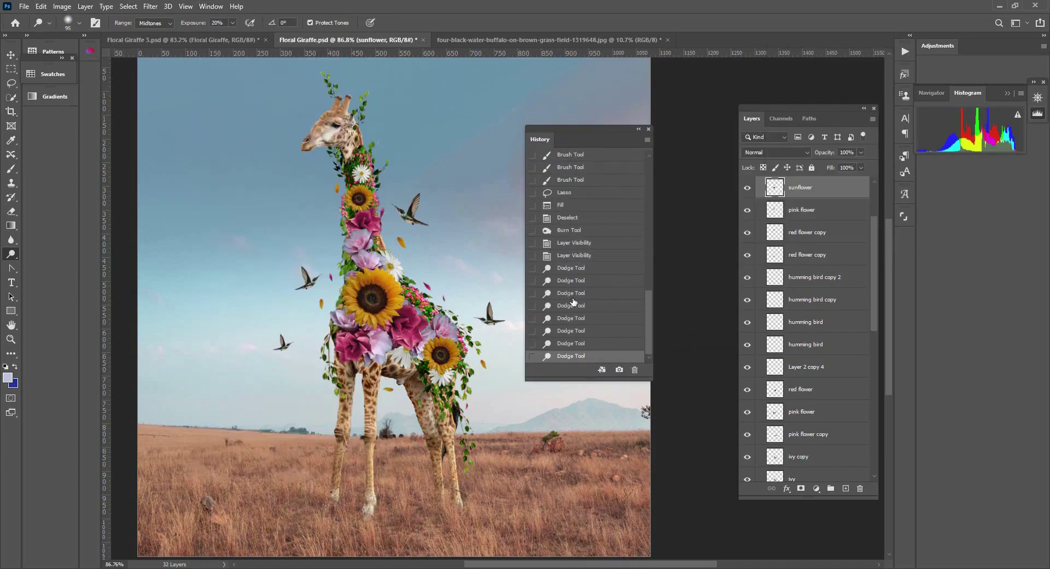
left_click(577, 259)
key("ctrl+alt+z")
left_click(584, 260)
left_click(570, 347)
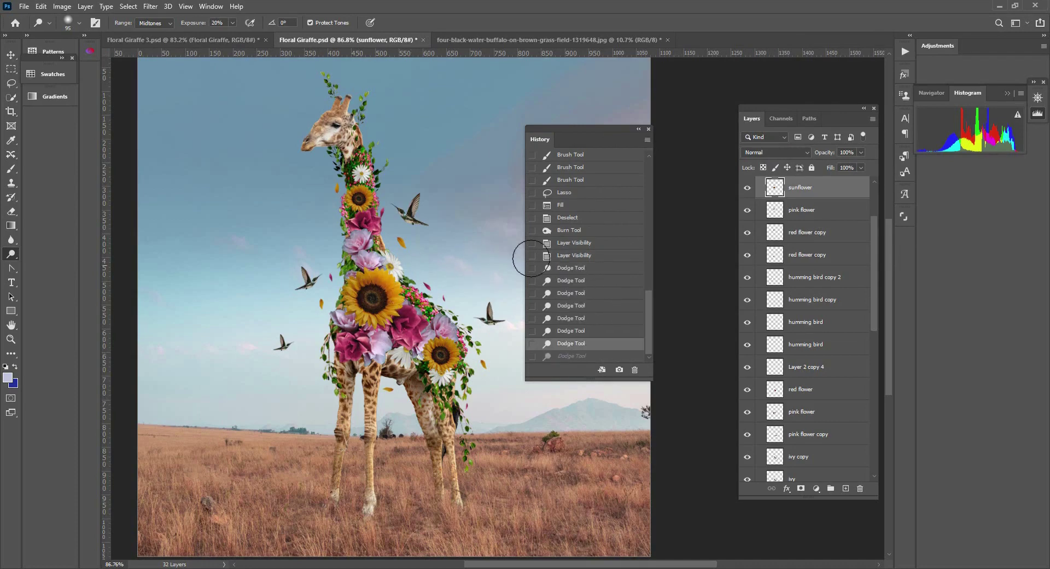
mouse_move(652, 314)
left_mouse_down()
mouse_move(646, 159)
mouse_move(649, 328)
left_mouse_up()
left_click(566, 355)
left_click(574, 256)
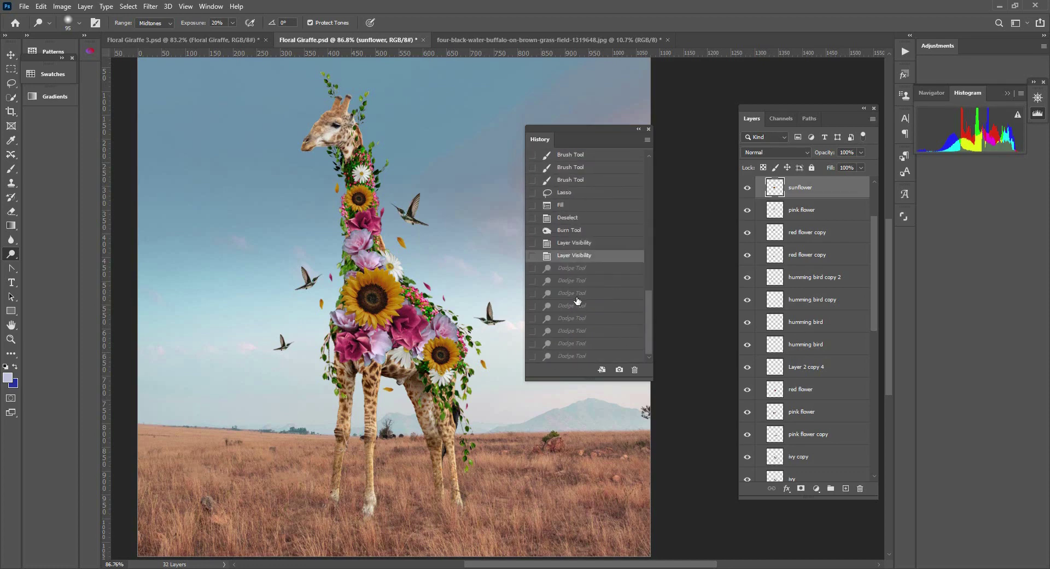
left_click(577, 244)
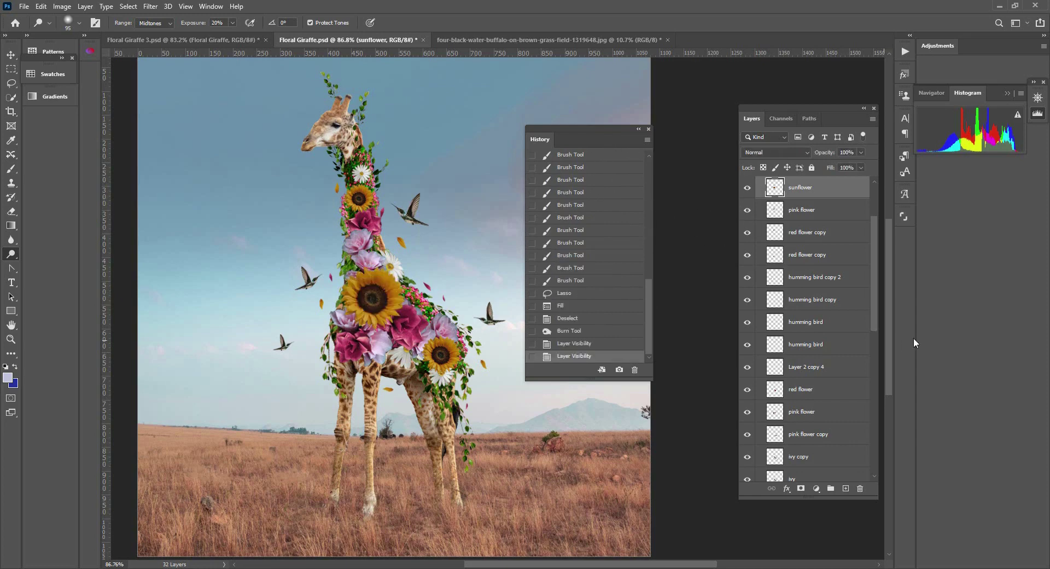
Step: Create a layer named 50% gray clipped to the sunflower, in Overlay mode and filled with the neutral 50% gray
left_click(89, 9)
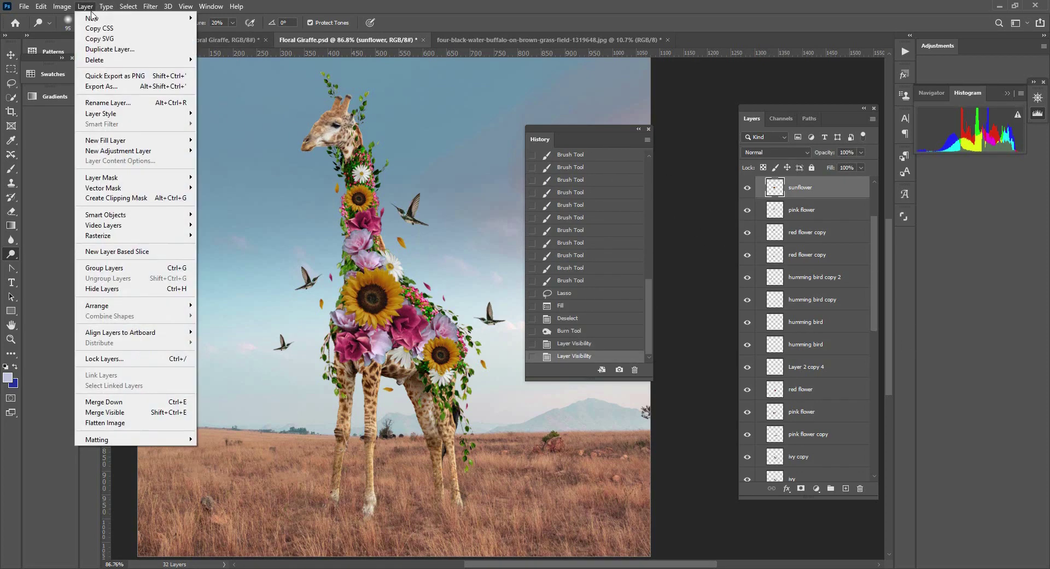
mouse_move(93, 18)
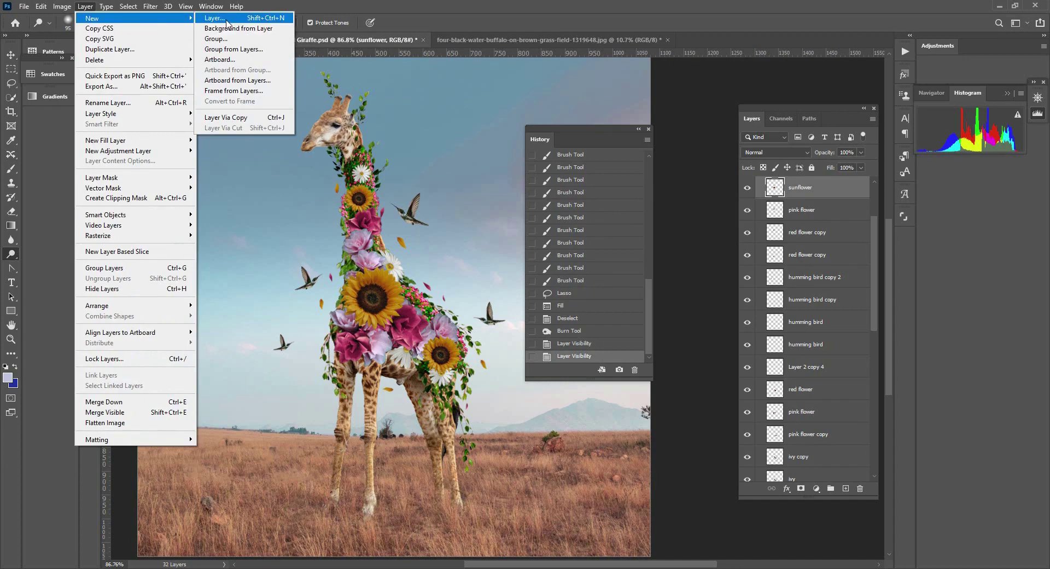
left_click(227, 22)
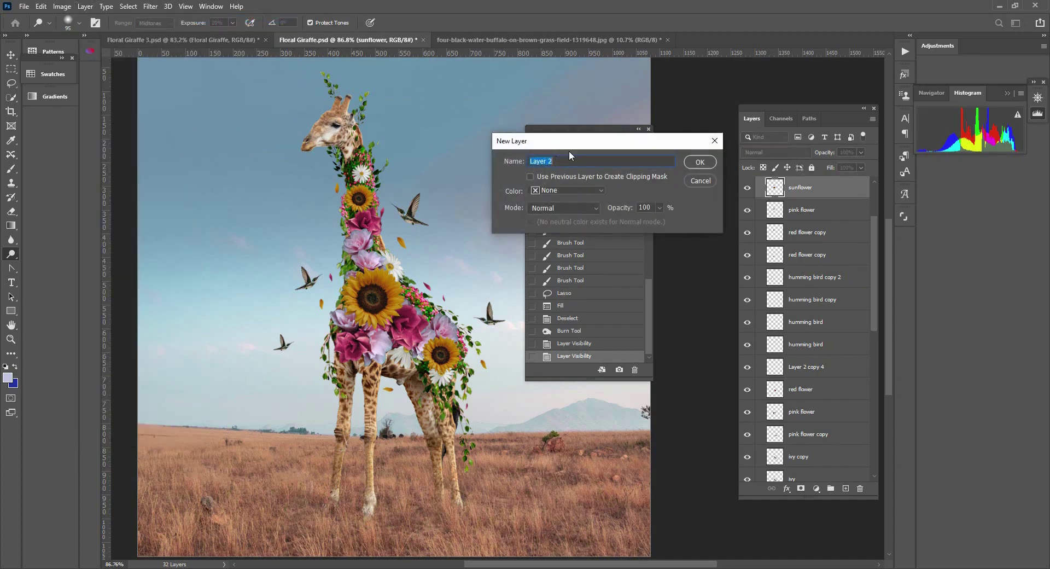
type("50% gray")
left_click(530, 177)
left_click(580, 207)
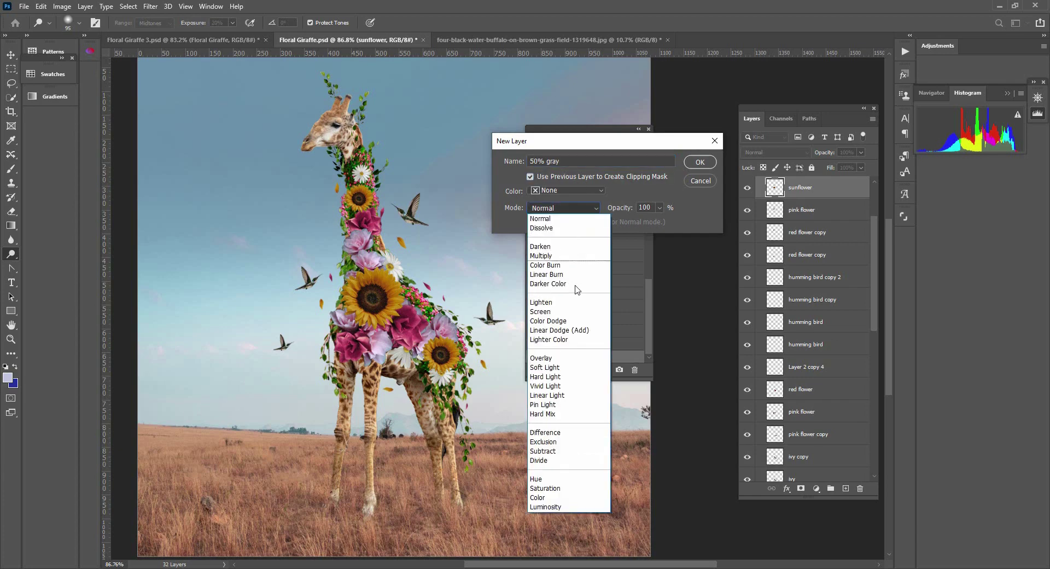
left_click(560, 358)
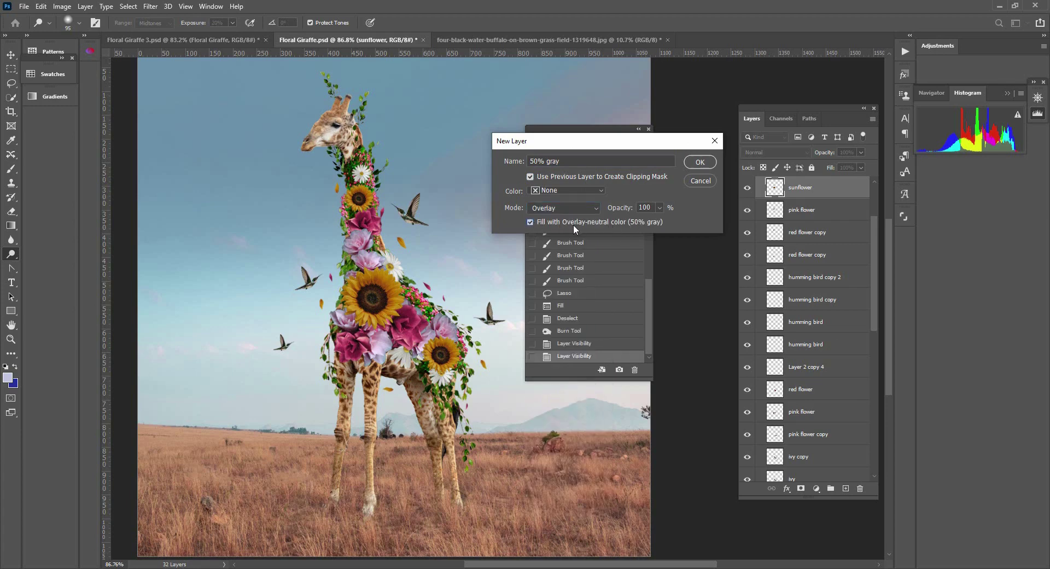
left_click(699, 163)
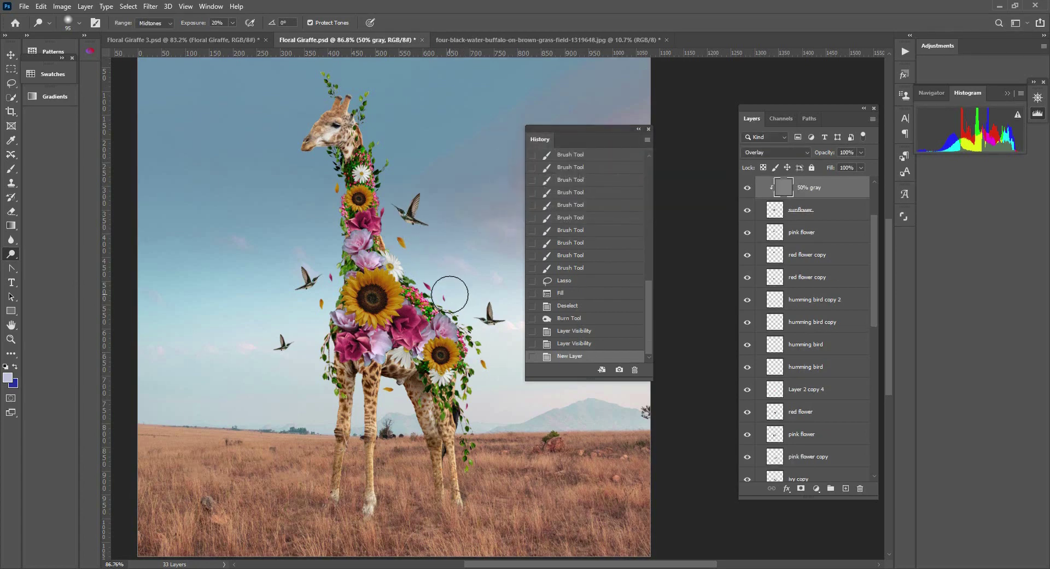
Step: Toggle the 50% gray layer's visibility to check its effect on the sunflower before any dodging
left_click(747, 188)
left_click(747, 188)
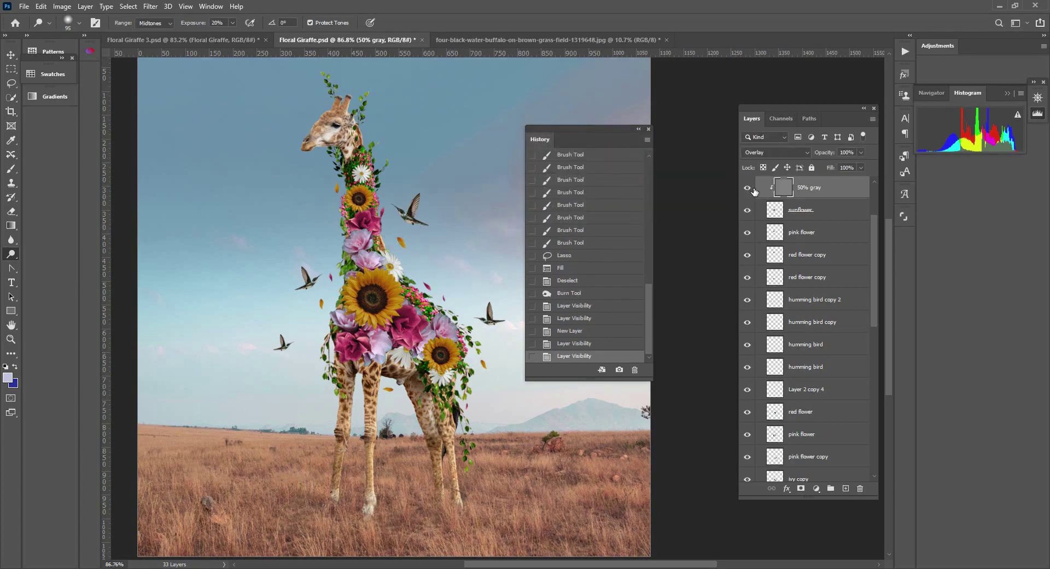
left_click(747, 188)
left_click(747, 188)
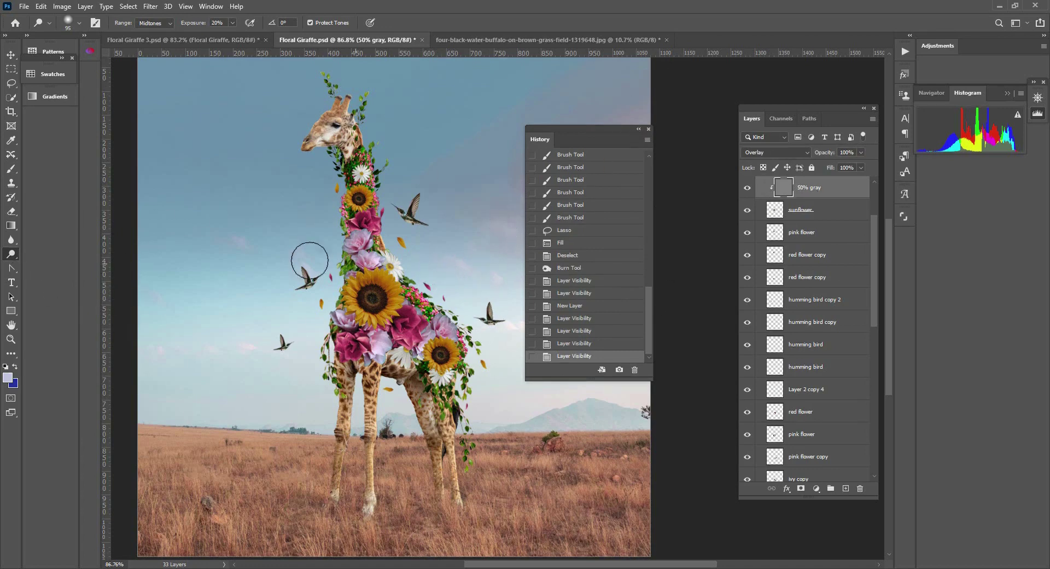
Step: Lighten the upper-right petals of the large sunflower with Dodge strokes on the 50% gray layer
left_click_drag(414, 255, 374, 258)
mouse_move(416, 290)
left_mouse_down()
mouse_move(431, 306)
mouse_move(421, 317)
mouse_move(434, 317)
mouse_move(421, 328)
mouse_move(377, 240)
mouse_move(399, 284)
left_mouse_up()
left_click_drag(383, 339, 392, 355)
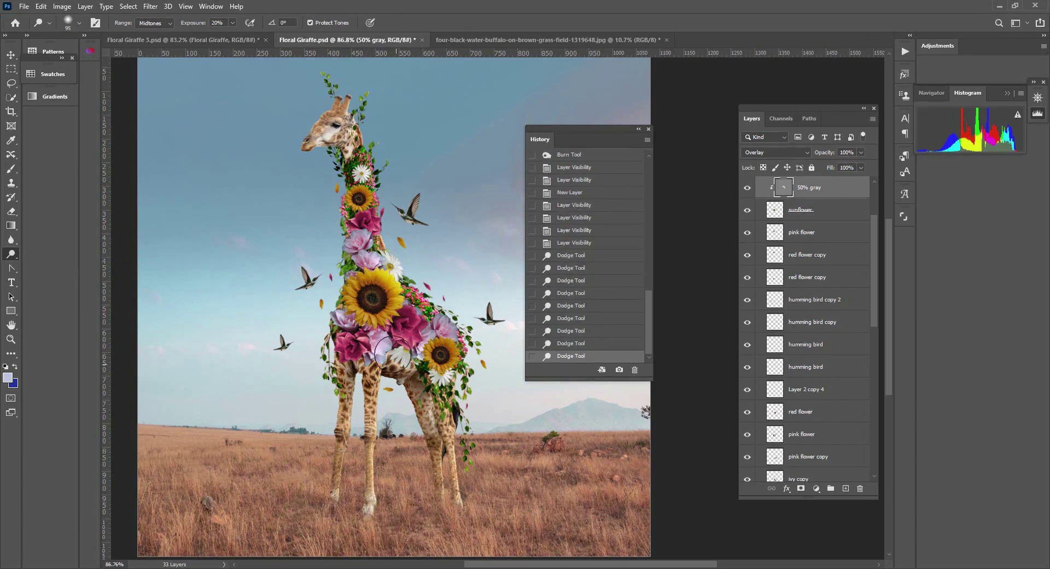
Step: Compare the sunflower with and without the new dodging using the history states and the 50% gray layer's visibility
left_click(579, 244)
left_click(565, 355)
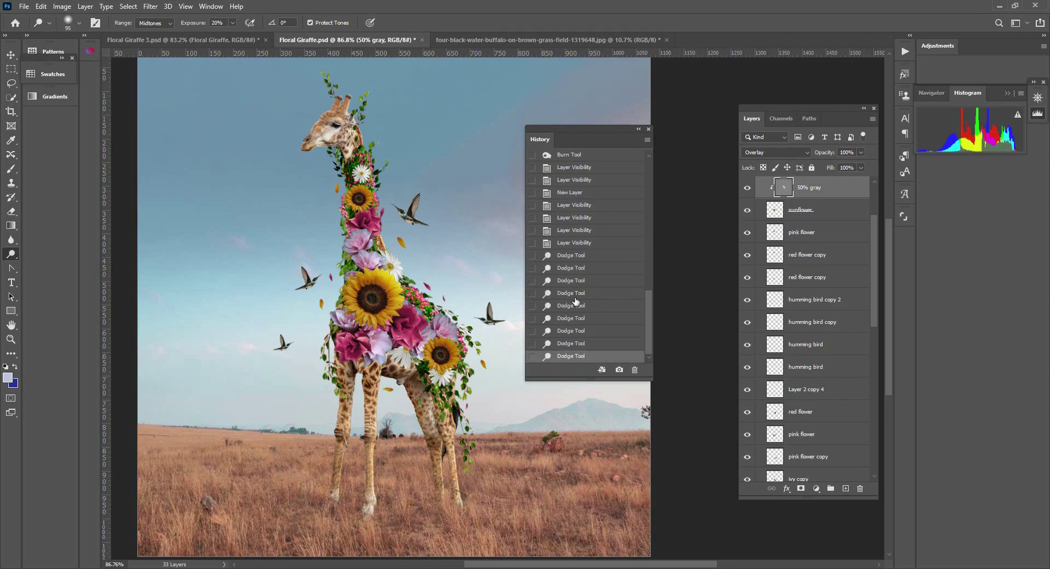
left_click(582, 244)
left_click(569, 360)
left_click(581, 243)
left_click(574, 357)
left_click(588, 244)
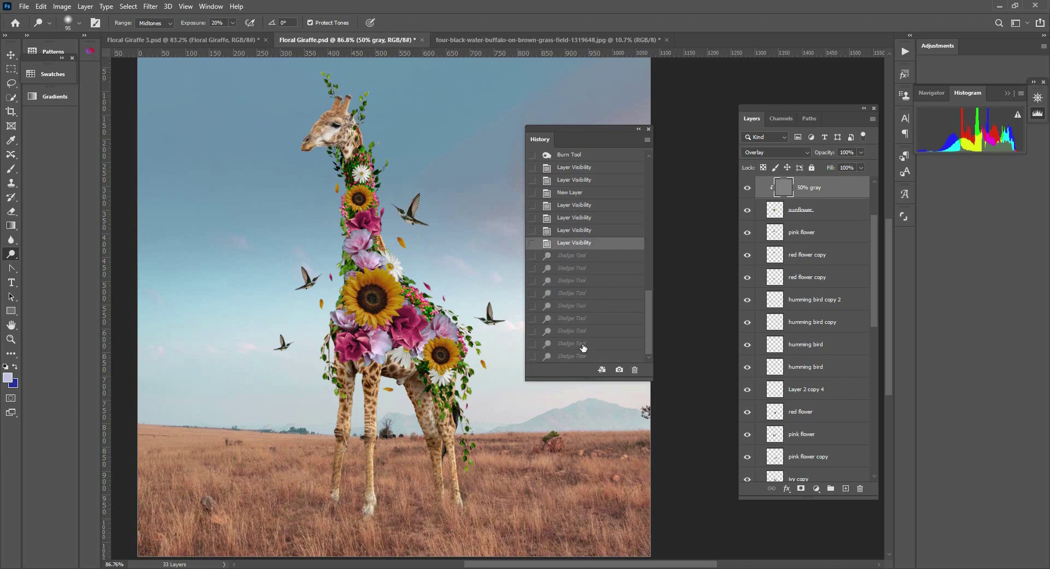
left_click(586, 357)
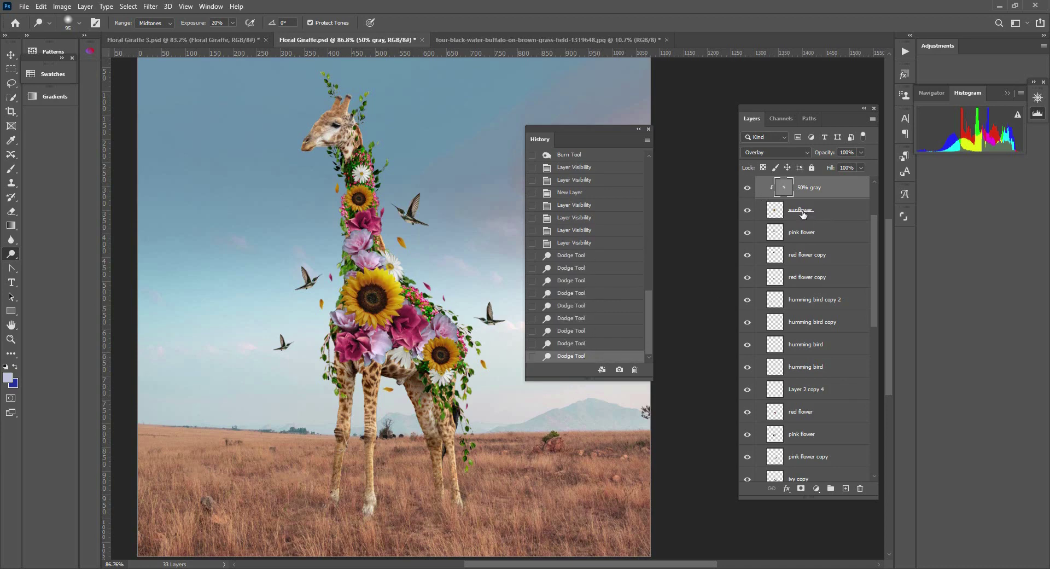
left_click(747, 189)
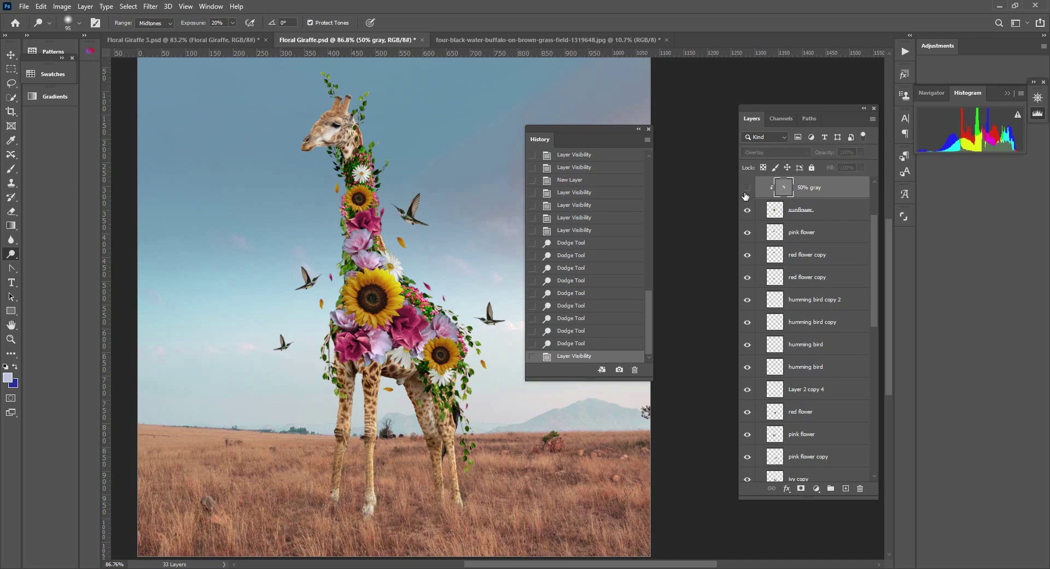
left_click(747, 188)
scroll(756, 195, "up", 3)
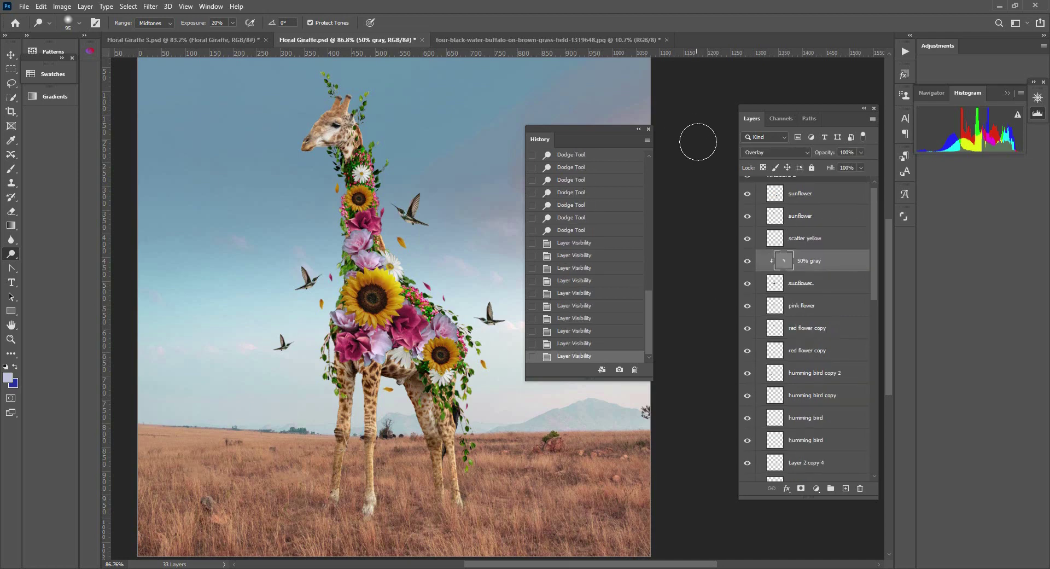
Step: Darken the lower petals of the large sunflower on the 50% gray layer with a 114 px Burn brush
right_click(11, 256)
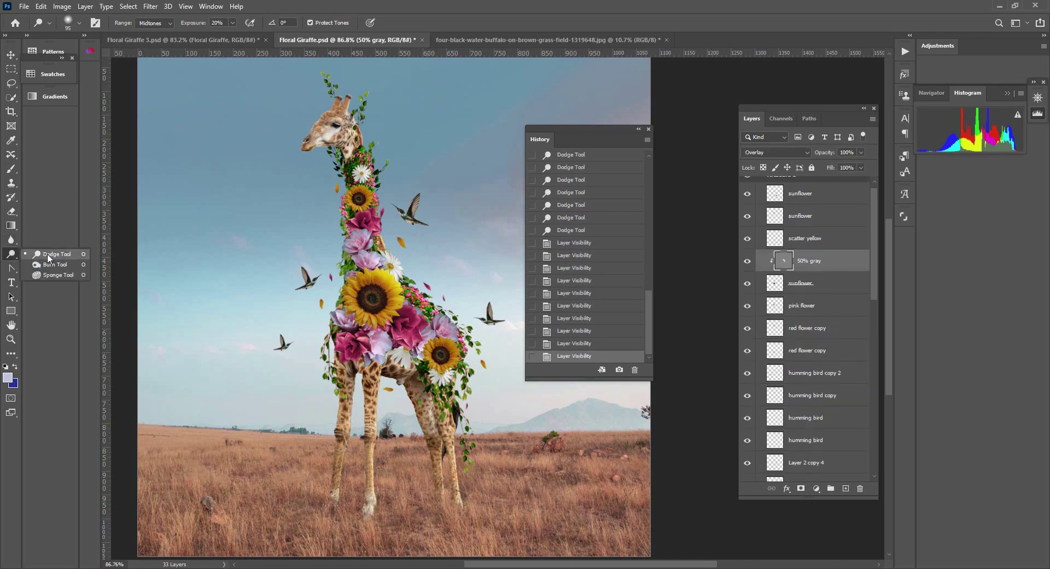
left_click(31, 263)
right_click(420, 229)
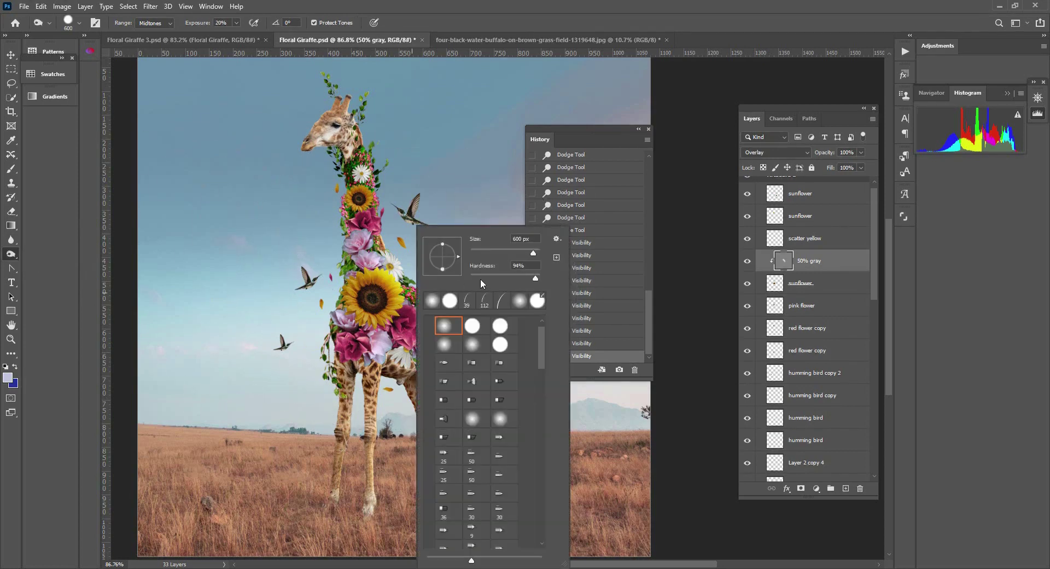
left_click(507, 250)
mouse_move(350, 307)
left_mouse_down()
mouse_move(367, 334)
mouse_move(399, 346)
left_mouse_up()
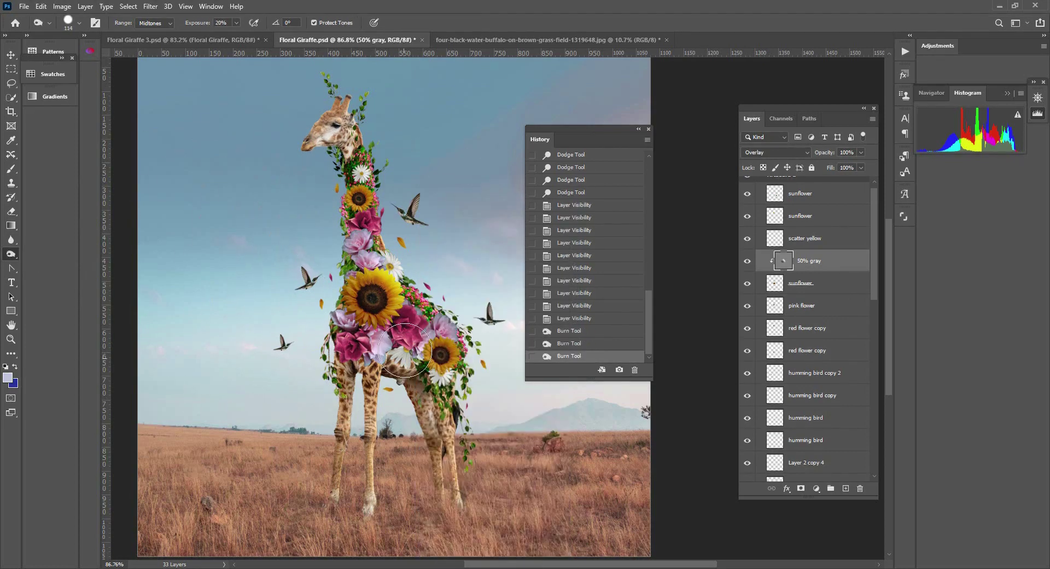
left_click(404, 350)
Step: Toggle the 50% gray layer's visibility to compare the sunflower with and without dodging and burning
left_click(747, 261)
left_click(746, 261)
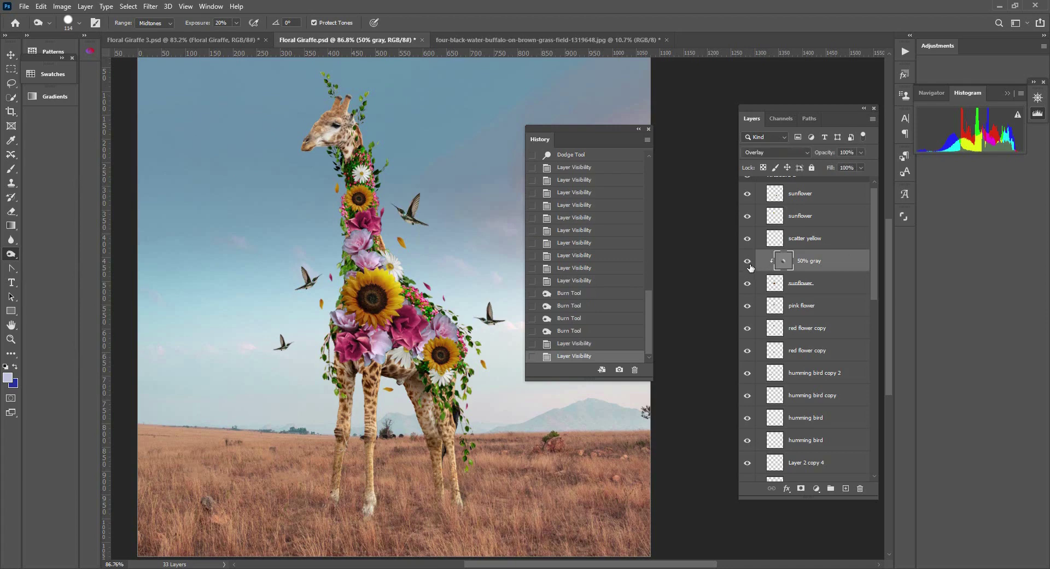
left_click(747, 261)
left_click(747, 261)
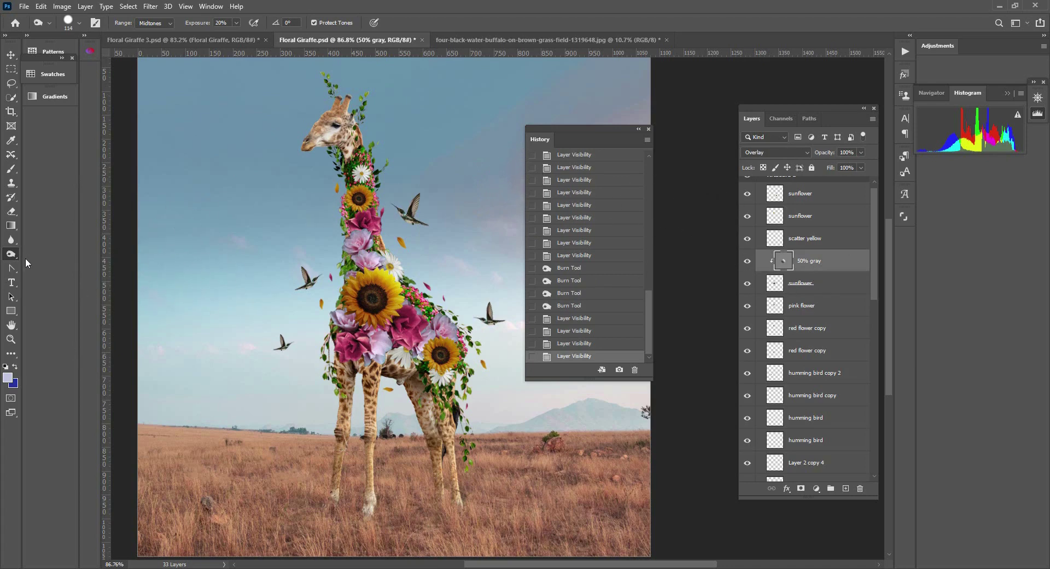
Step: Switch from the Burn tool to the standard Brush tool for painting on the 50% gray layer
right_click(10, 256)
left_click(51, 255)
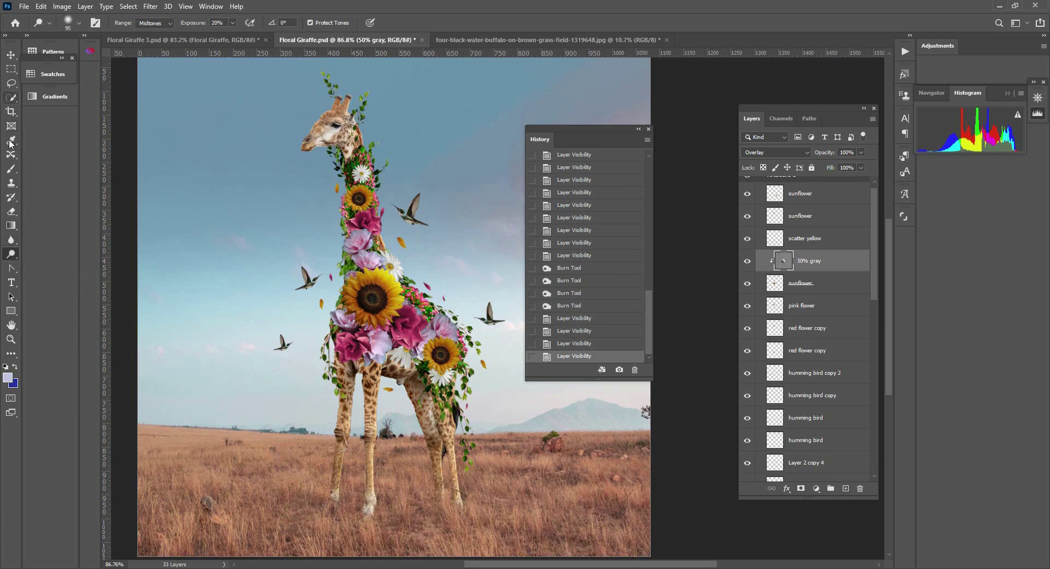
left_click(11, 169)
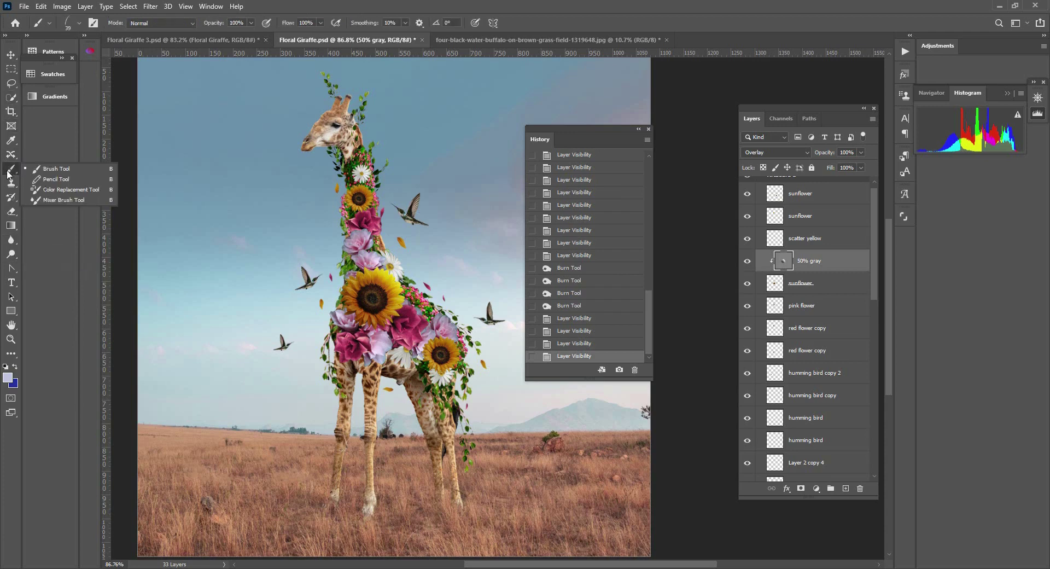
left_click(42, 172)
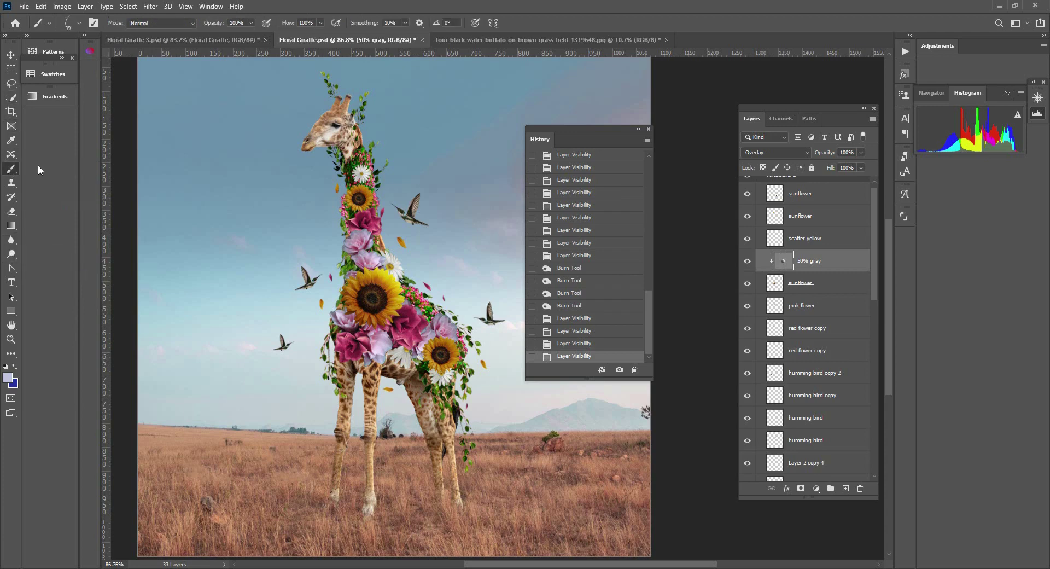
Step: Set the foreground colour to neutral 50% gray with hue 0, saturation 0 and brightness 50 (hex 808080)
left_click(10, 379)
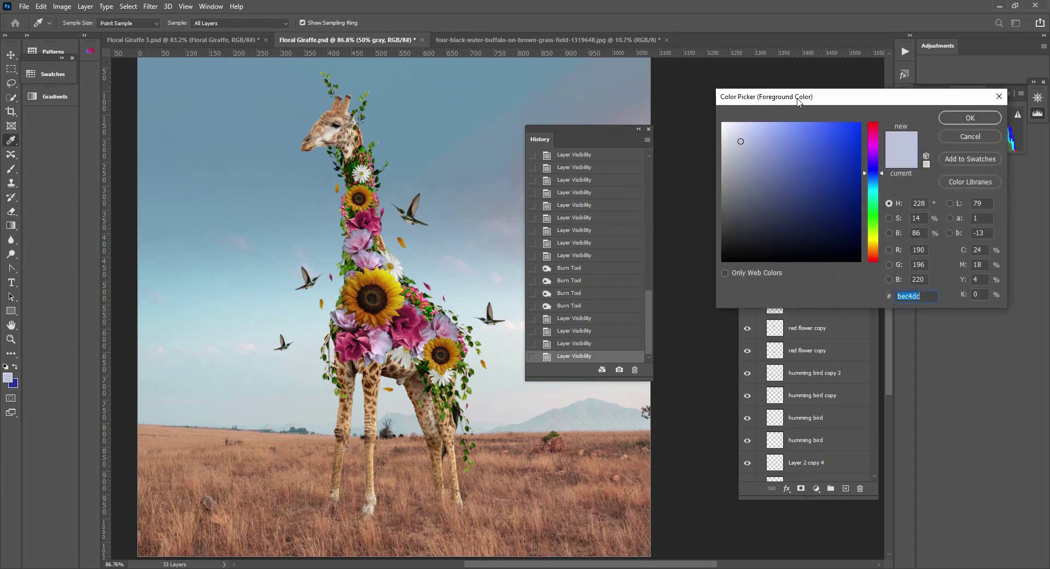
left_click_drag(799, 102, 598, 122)
left_click(752, 154)
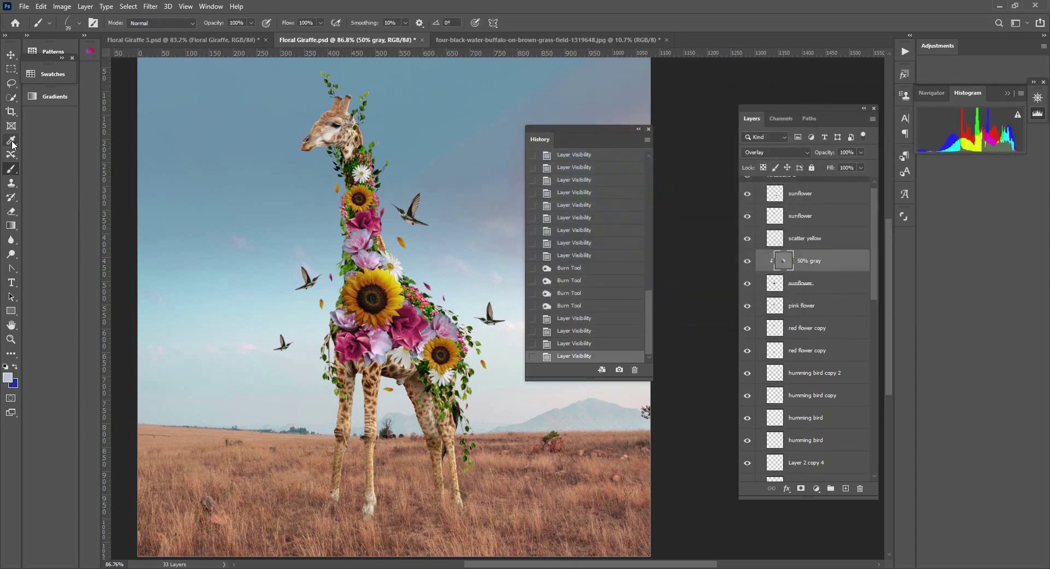
left_click(8, 377)
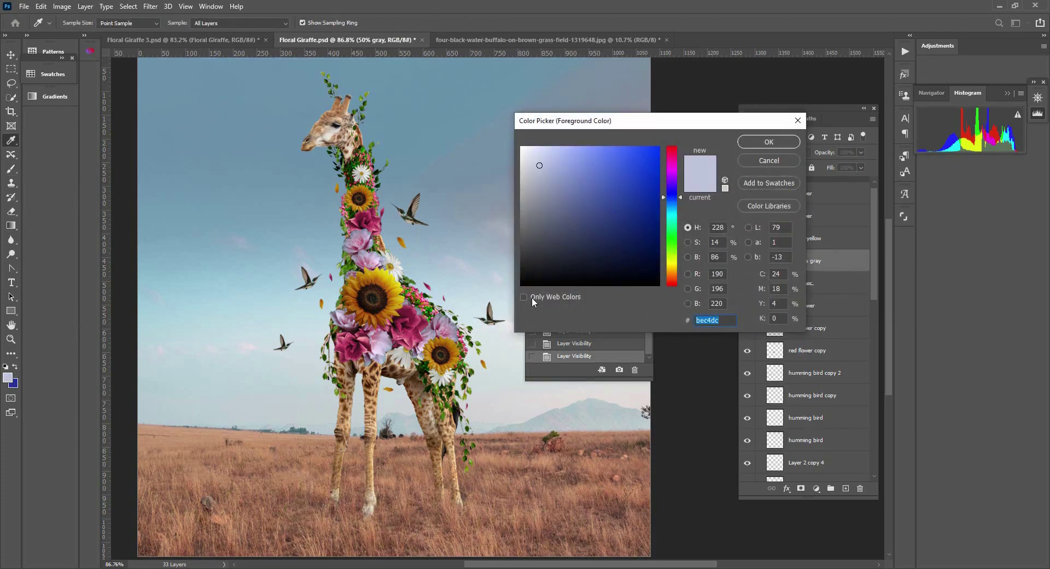
left_click(718, 227)
key("ctrl+a")
type("0")
key("Tab")
type("0")
key("Tab")
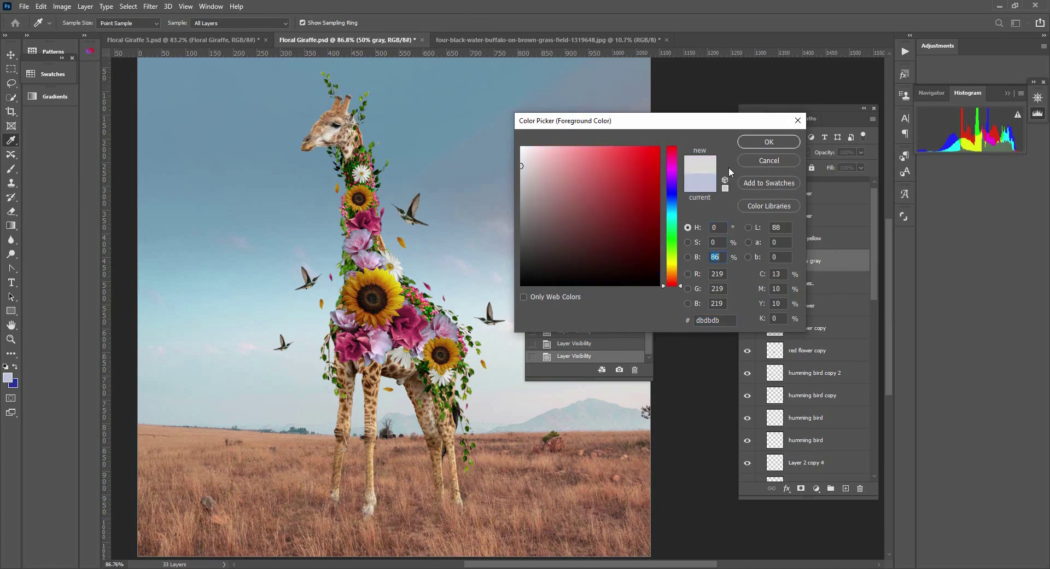
type("50")
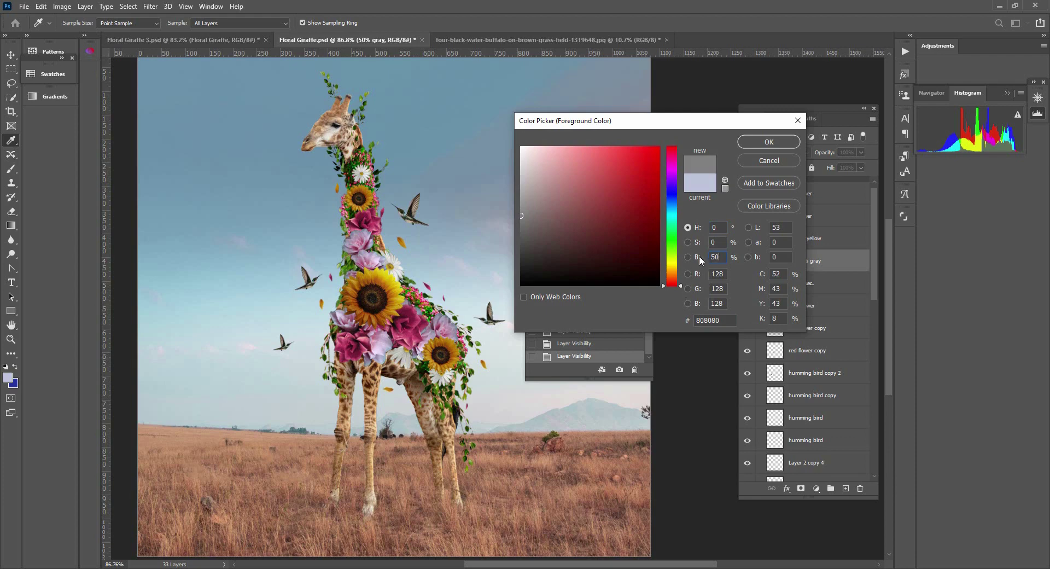
double_click(696, 321)
left_click(769, 142)
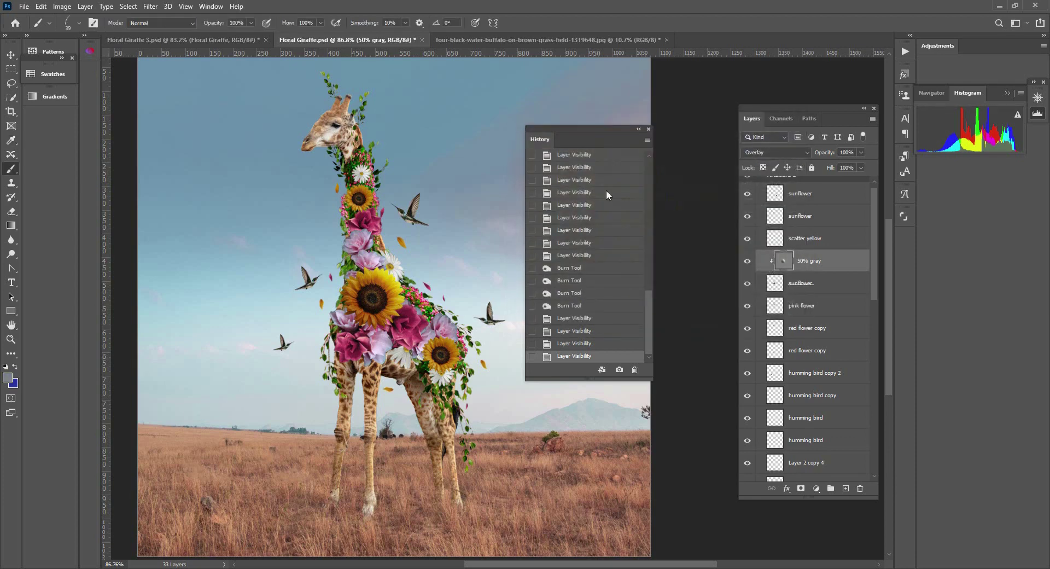
Step: Paint 50% gray over the large sunflower's dodging and burning with a soft round 39 px brush at 10% hardness
right_click(358, 172)
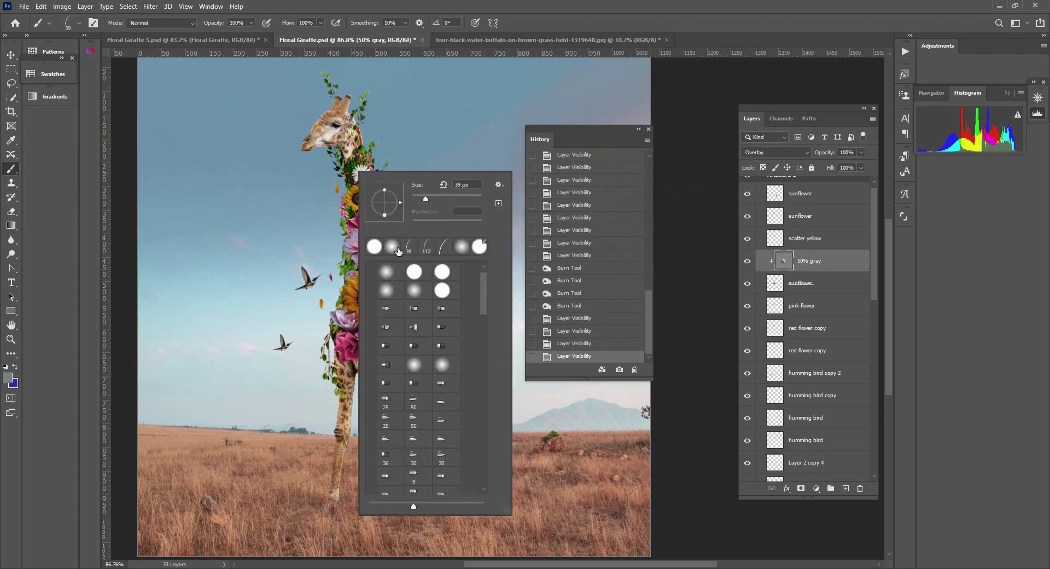
left_click(393, 245)
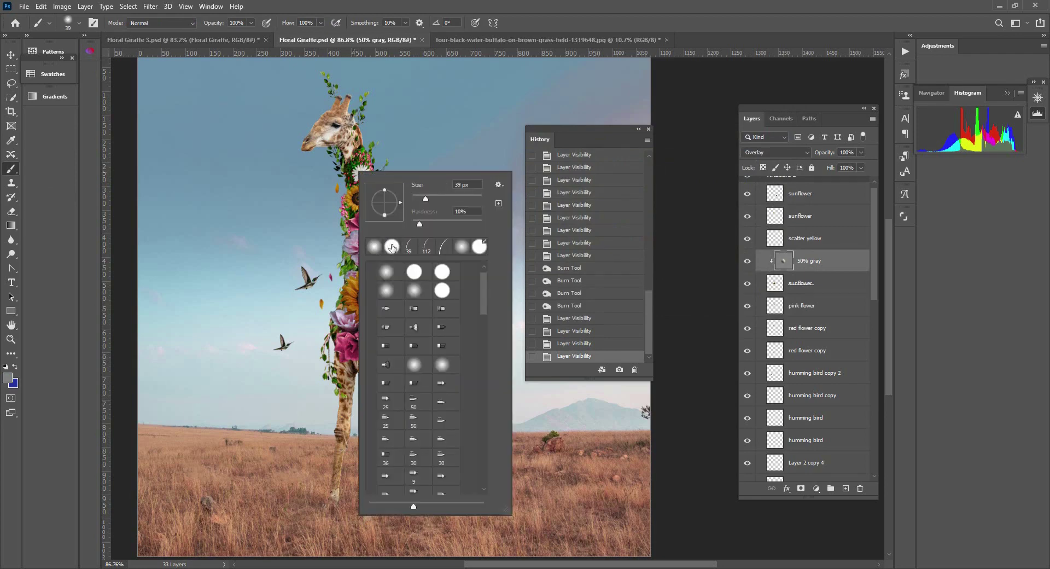
left_click(277, 169)
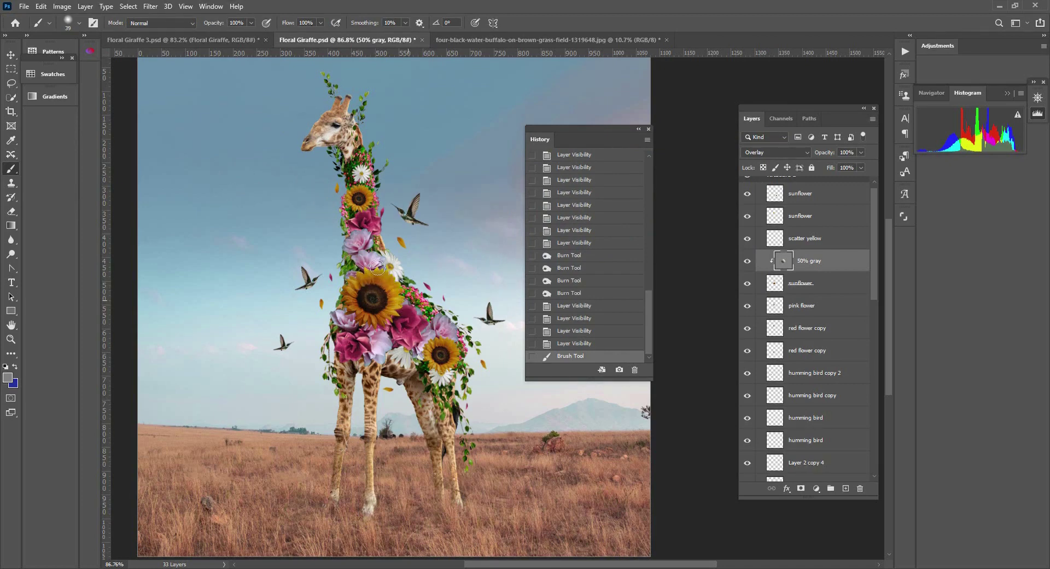
mouse_move(392, 307)
left_mouse_down()
mouse_move(369, 327)
mouse_move(356, 295)
left_mouse_up()
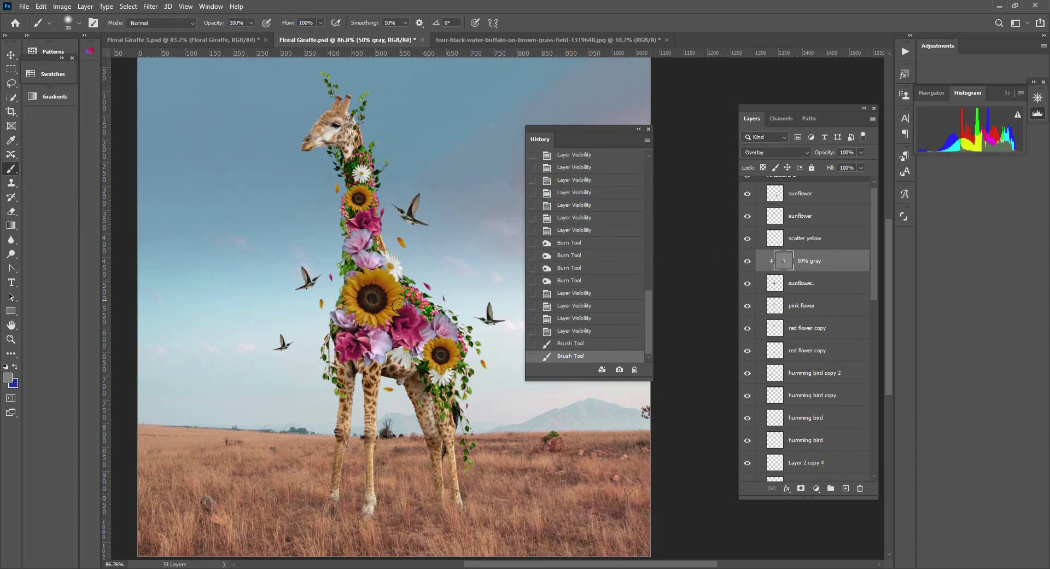
left_click(365, 248)
Step: Toggle the 50% gray layer's visibility to check the large sunflower after painting over its shading
left_click(748, 263)
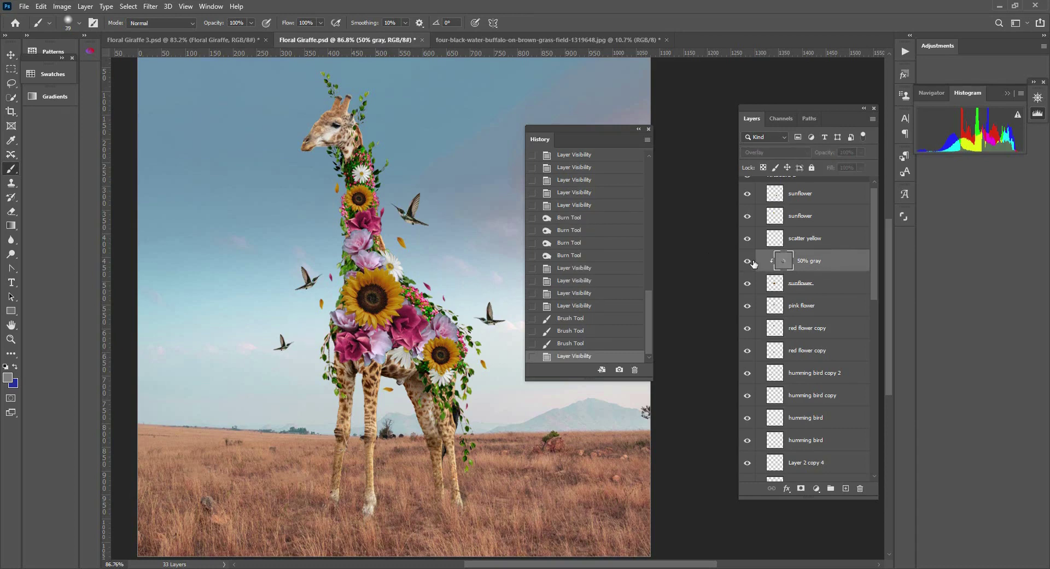
left_click(748, 262)
left_click(748, 263)
left_click(748, 262)
left_click(747, 262)
left_click(747, 264)
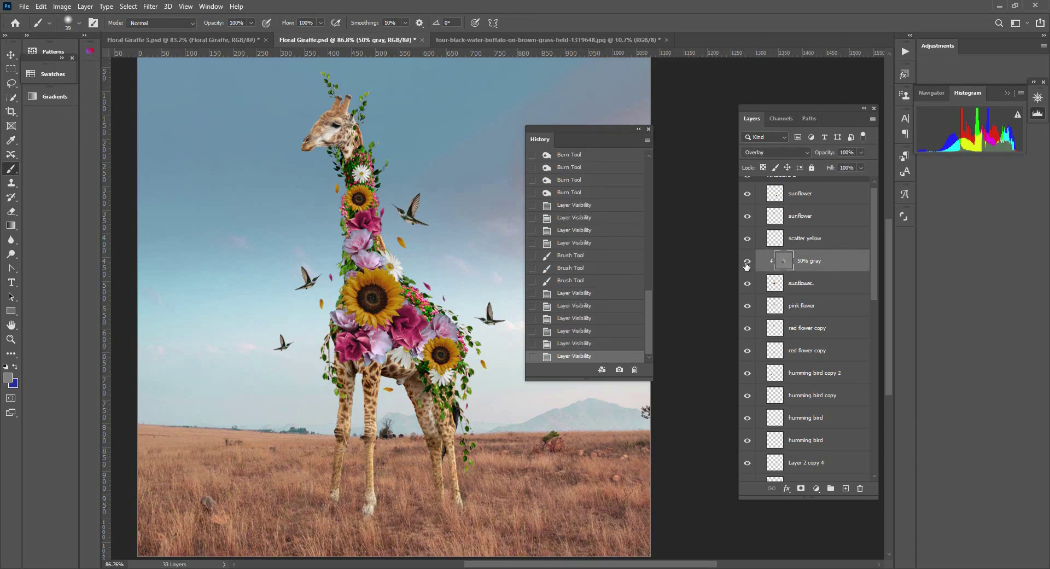
Step: Return the history to the last Burn stroke, repaint 50% gray over the large sunflower's shading, and move the History panel off the canvas
left_click(578, 193)
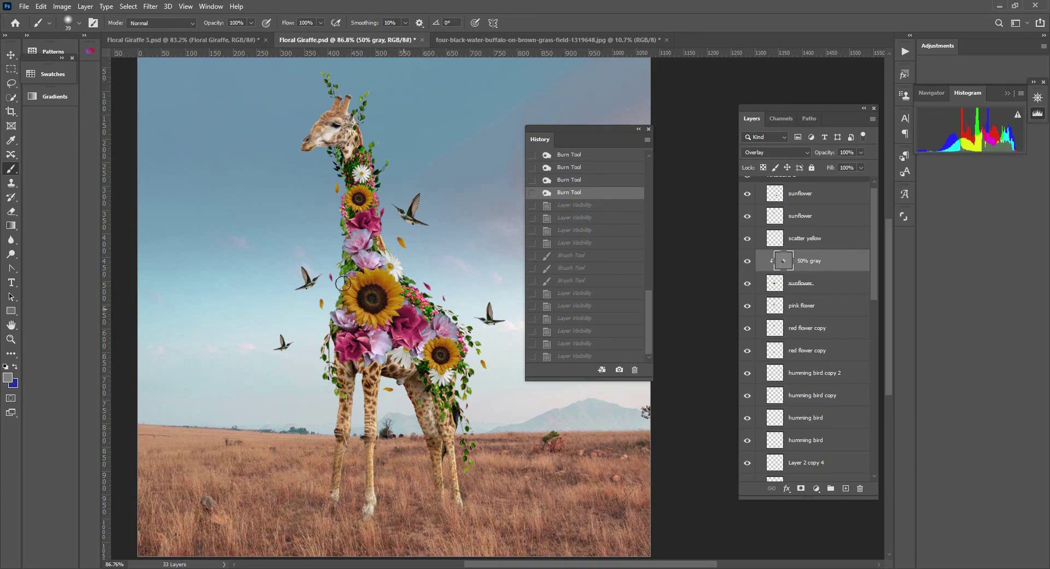
mouse_move(345, 278)
left_mouse_down()
mouse_move(349, 300)
mouse_move(393, 333)
left_mouse_up()
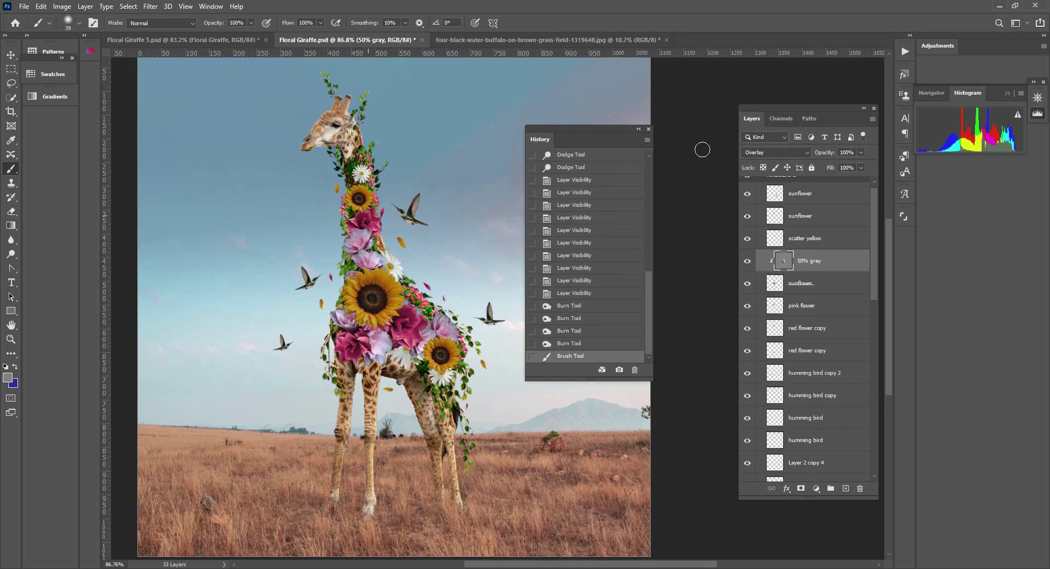
left_click_drag(615, 136, 769, 100)
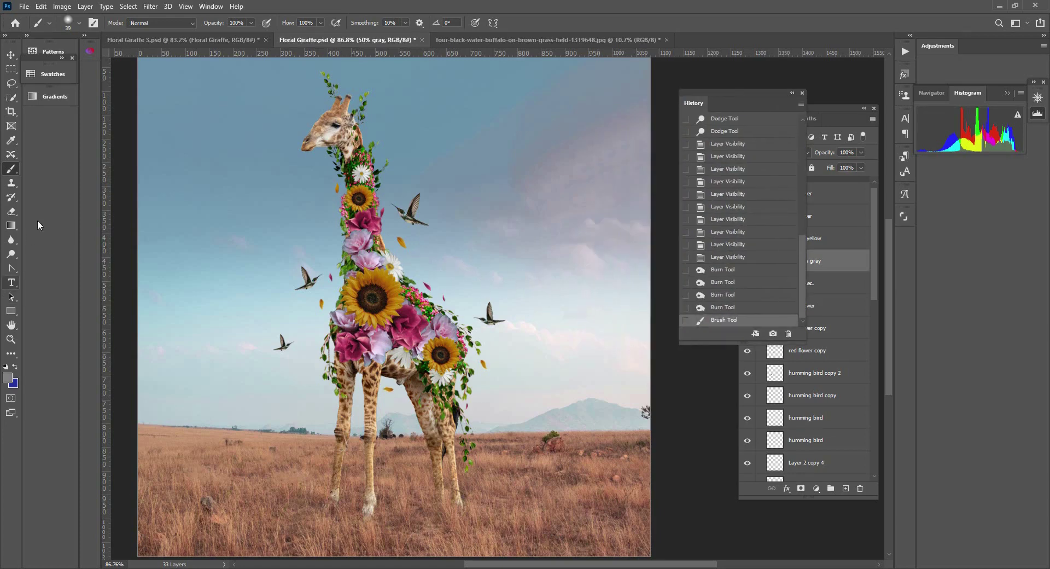
Step: Switch to the Floral Giraffe 3.psd document, collapse the History panel and hide the Tone layer
left_click(166, 41)
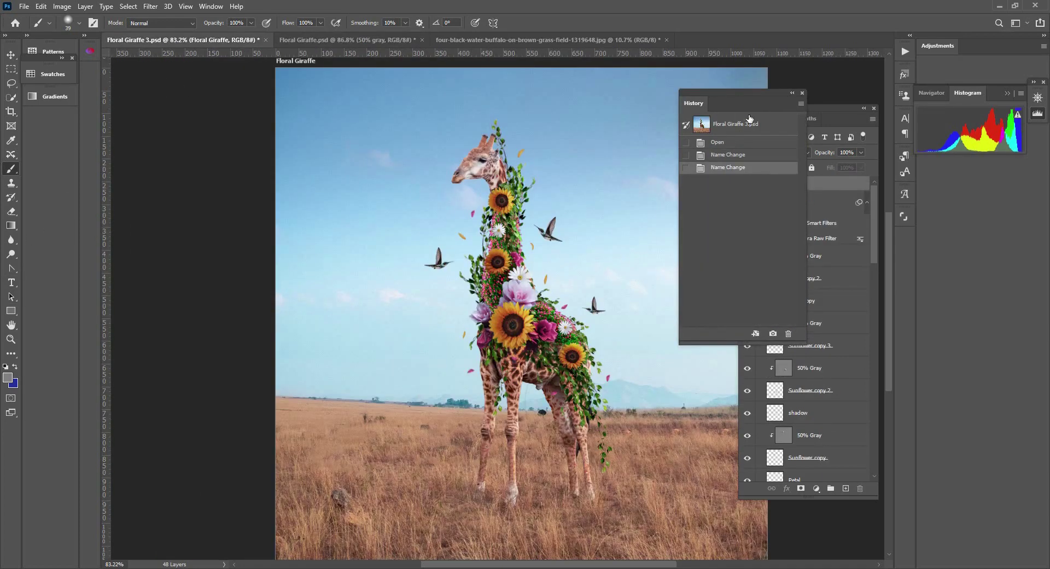
left_click(791, 93)
key("z")
left_click_drag(654, 286, 630, 260)
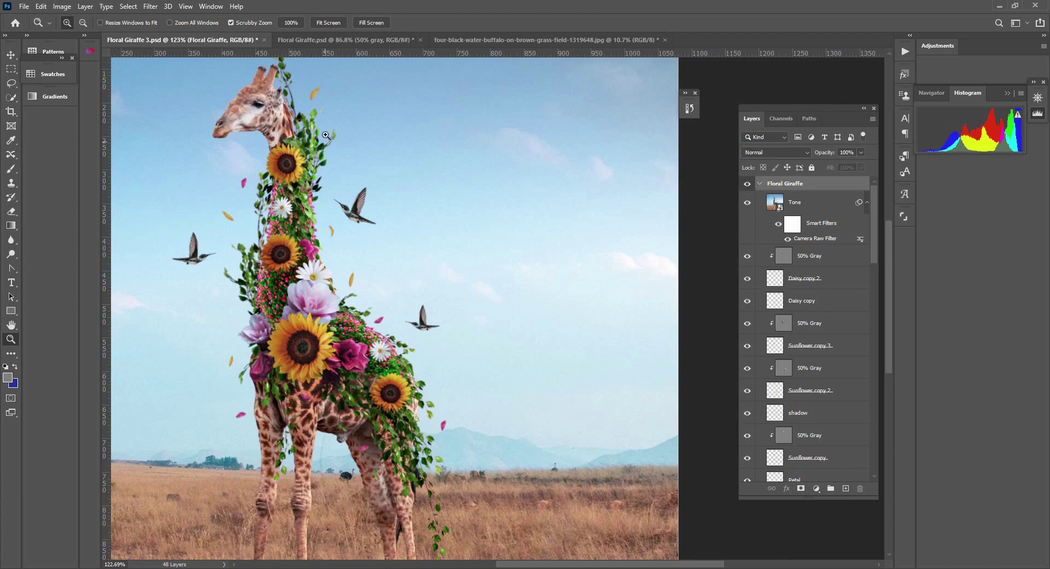
left_click(747, 202)
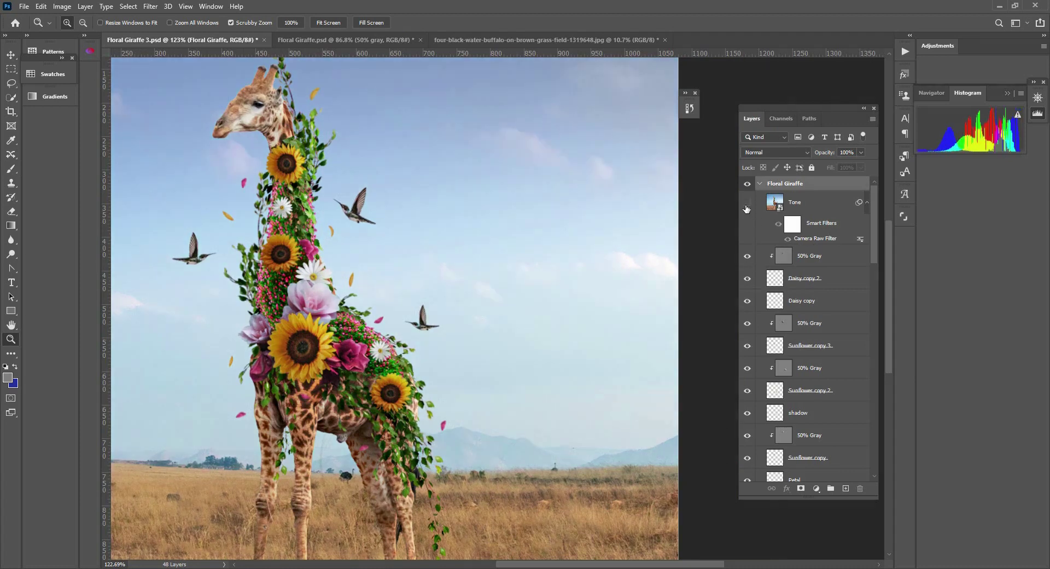
Step: Toggle the 50% Gray layers clipped to Daisy copy 2 and Sunflower copy to examine their shading
key("v")
left_click(748, 257)
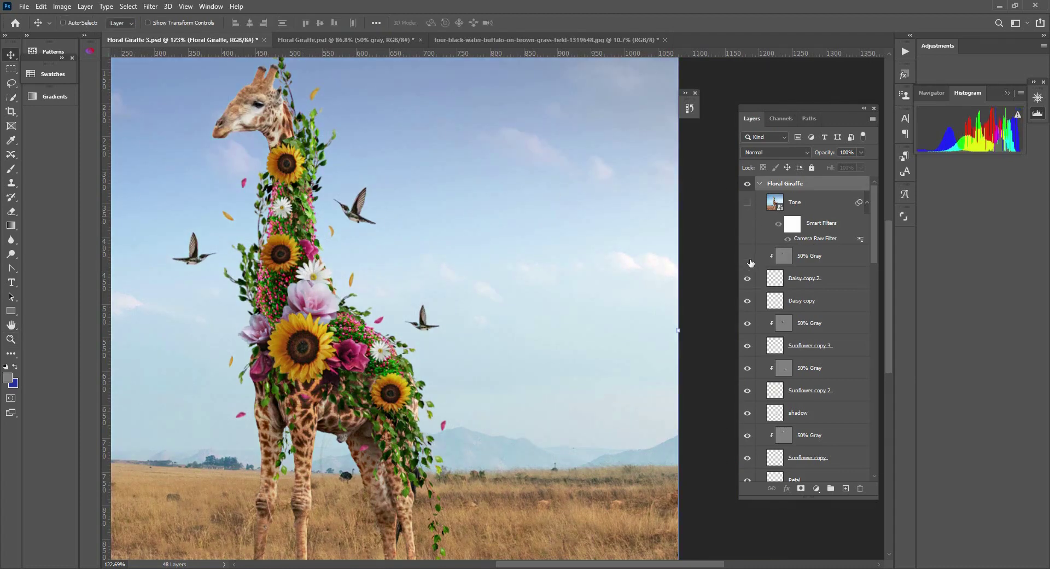
left_click(747, 255)
left_click(305, 171, "ctrl")
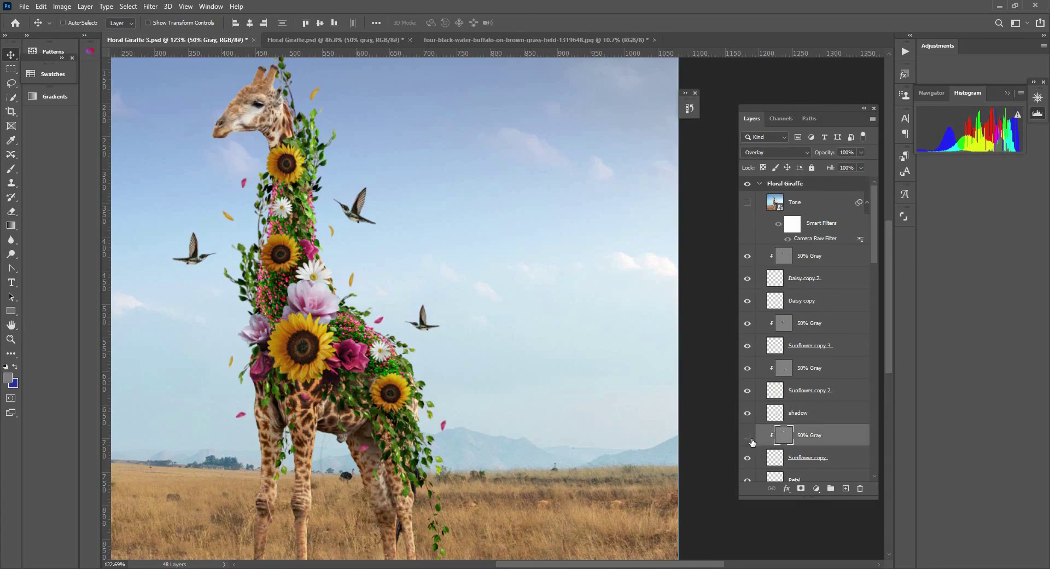
left_click(747, 435)
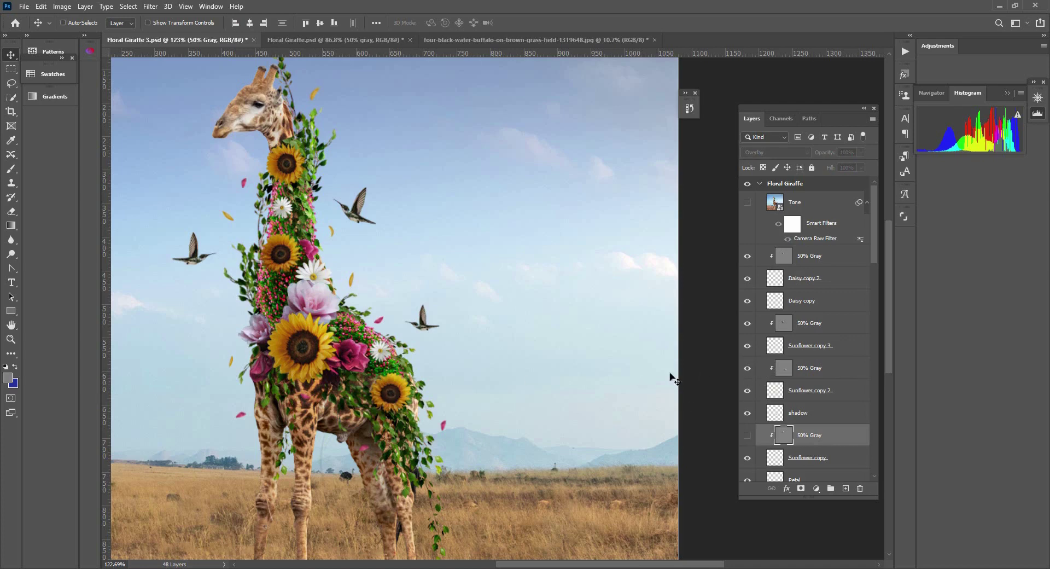
Step: Select the 50% Gray layer of the large sunflower on the body and toggle it to compare the shading
left_click(302, 346, "ctrl")
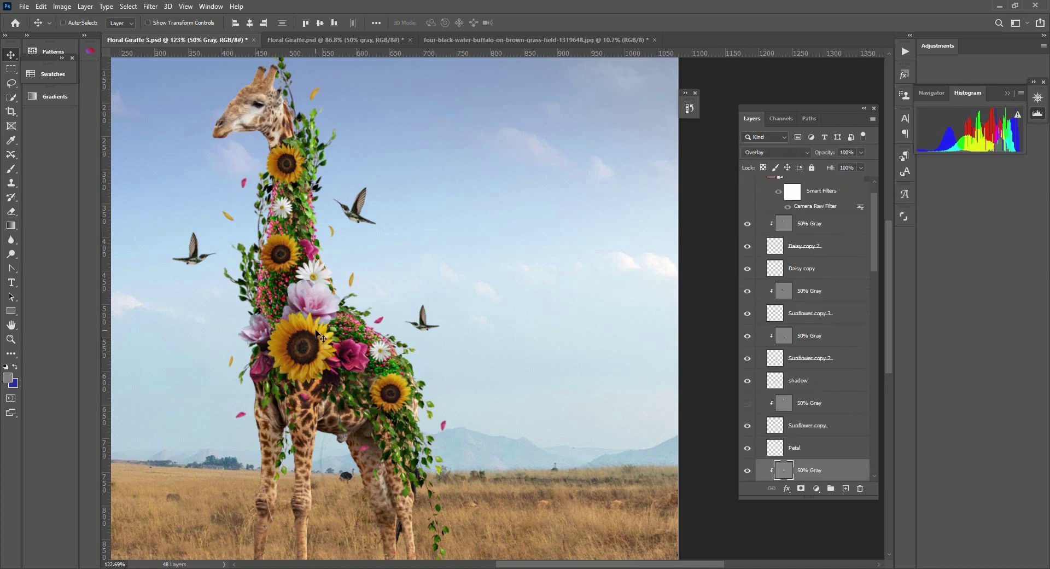
left_click(748, 470)
left_click(747, 471)
Step: Select the 50% Gray layer of the large pink flower and toggle its visibility repeatedly to compare the shading
left_click(324, 302, "ctrl")
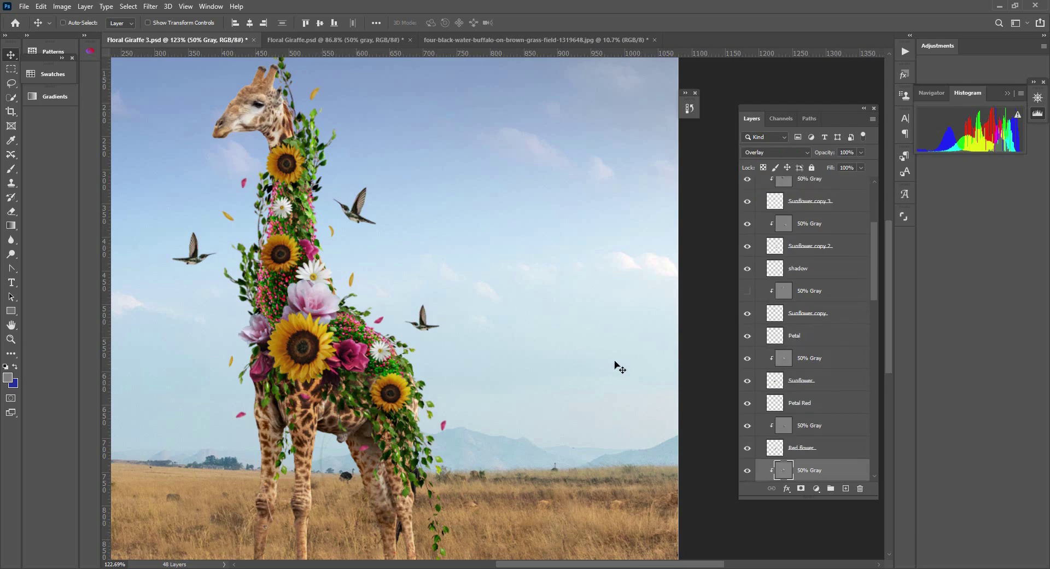
left_click(747, 470)
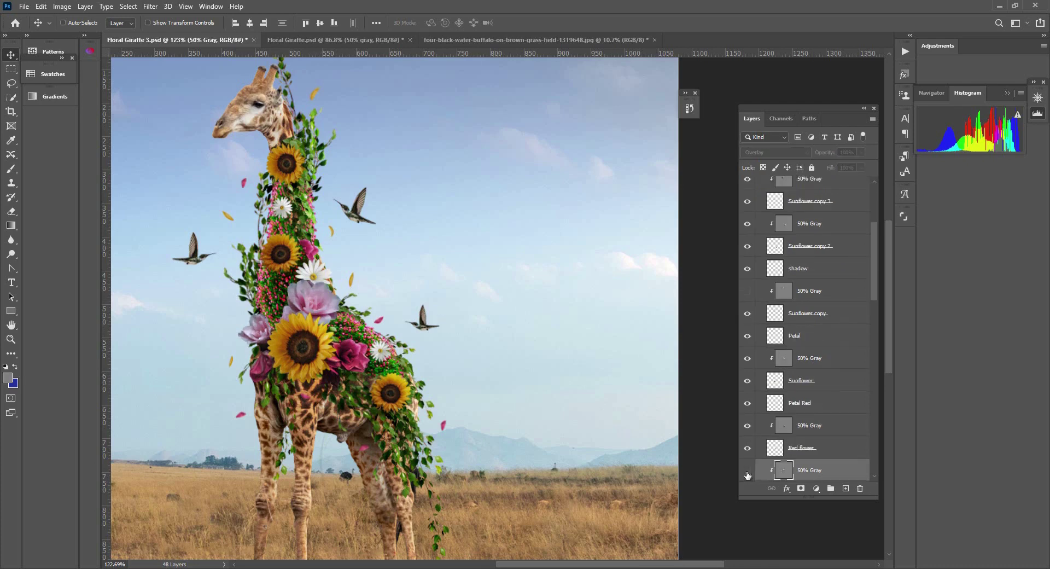
left_click(748, 471)
left_click(748, 471)
left_click(747, 471)
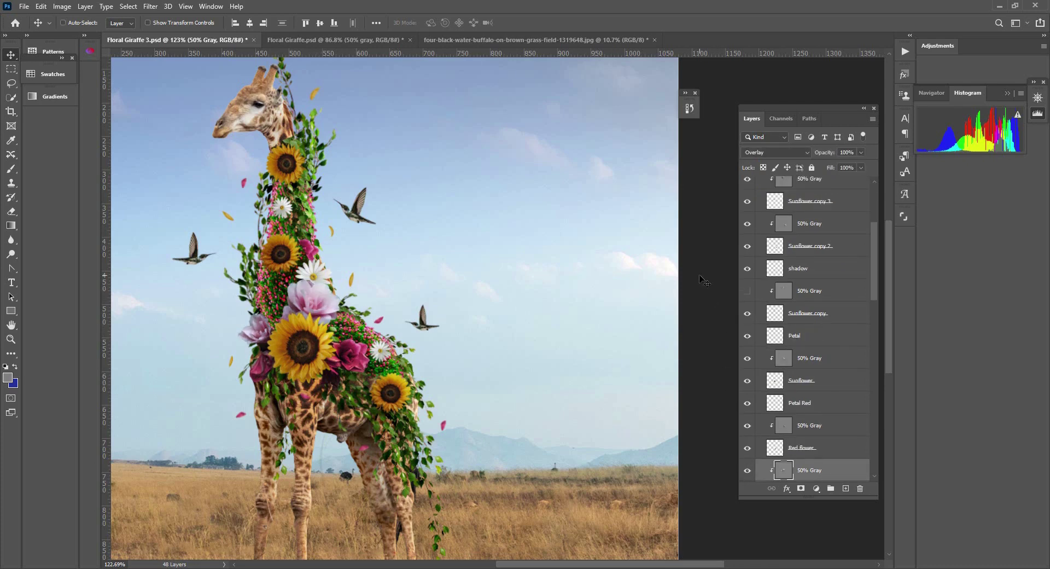
Step: Select the 50% Gray layer clipped to the flowers layer and review the neighbouring clipped shading layers
left_click_drag(382, 347, 412, 299)
left_click(464, 339, "ctrl")
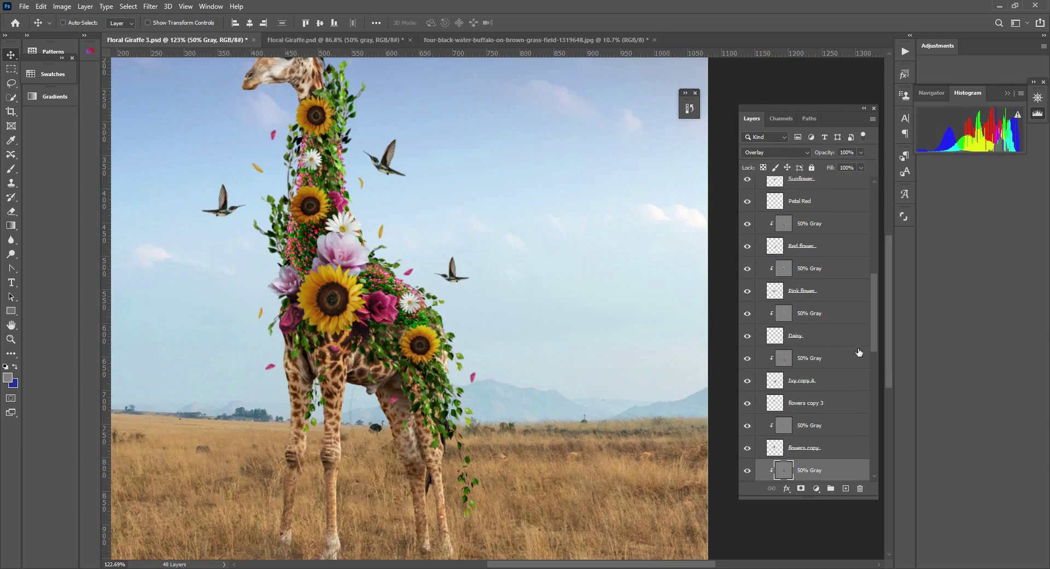
left_click_drag(870, 337, 873, 376)
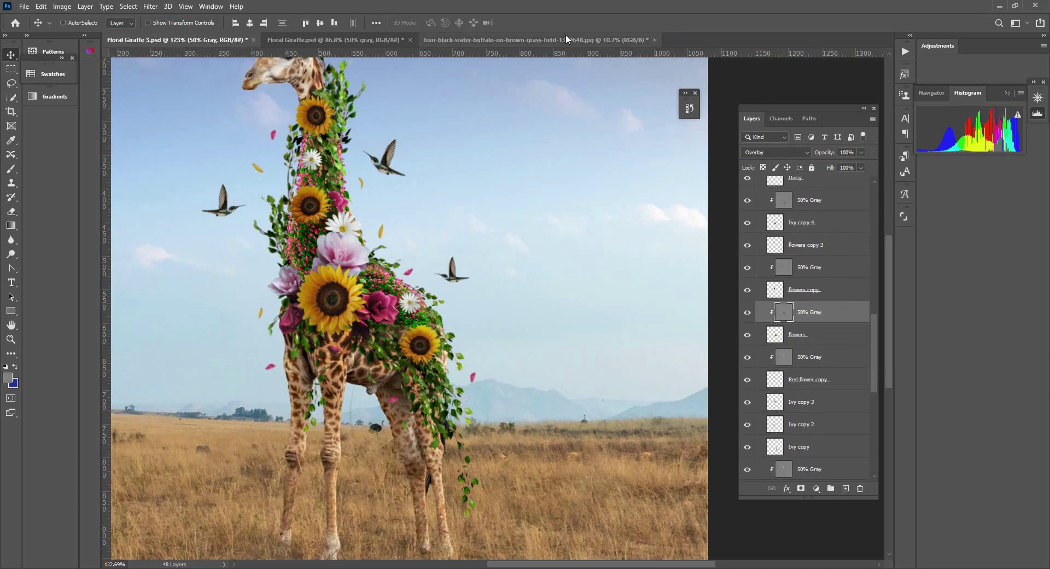
Step: Switch back to the Floral Giraffe.psd document and bring the flowers on the giraffe's body into close view
left_click(532, 39)
left_click(370, 44)
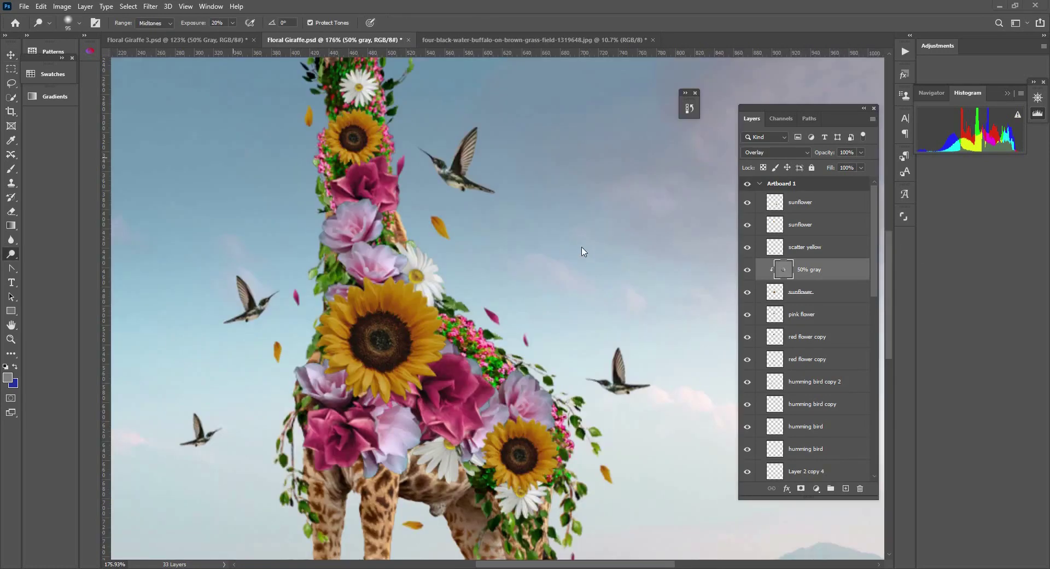
scroll(509, 356, "up", 2)
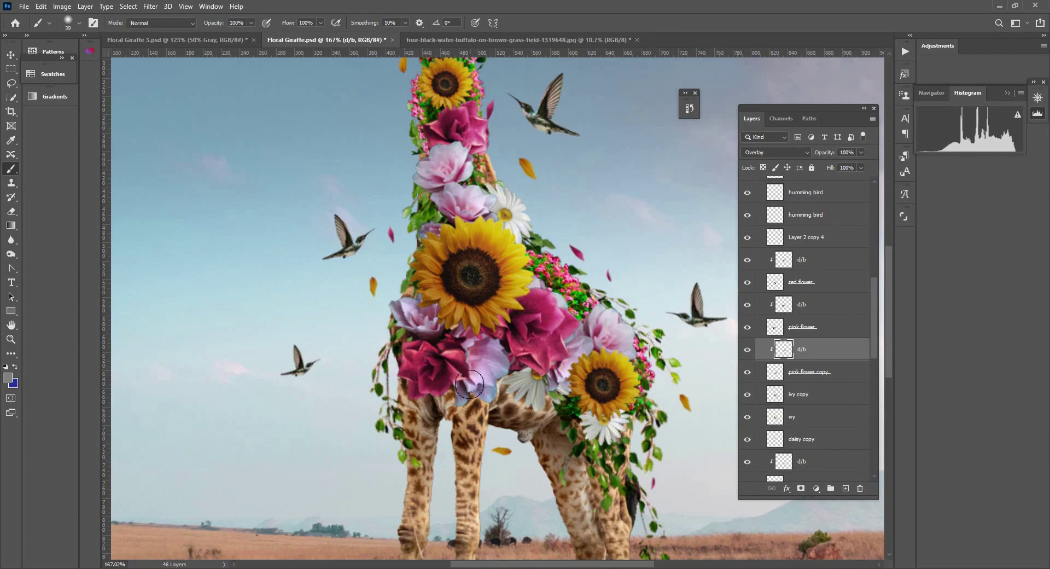
Step: Undo the last change made with the Move tool and select the pink flower layer beneath its clipped d/b layer
key("v")
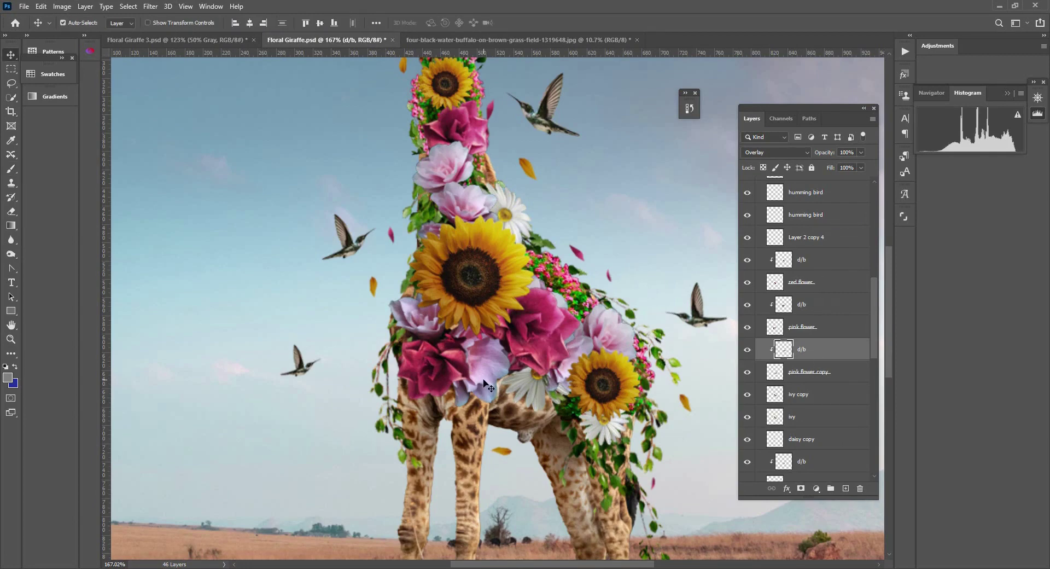
left_click(483, 389, "ctrl")
left_click_drag(477, 399, 484, 389)
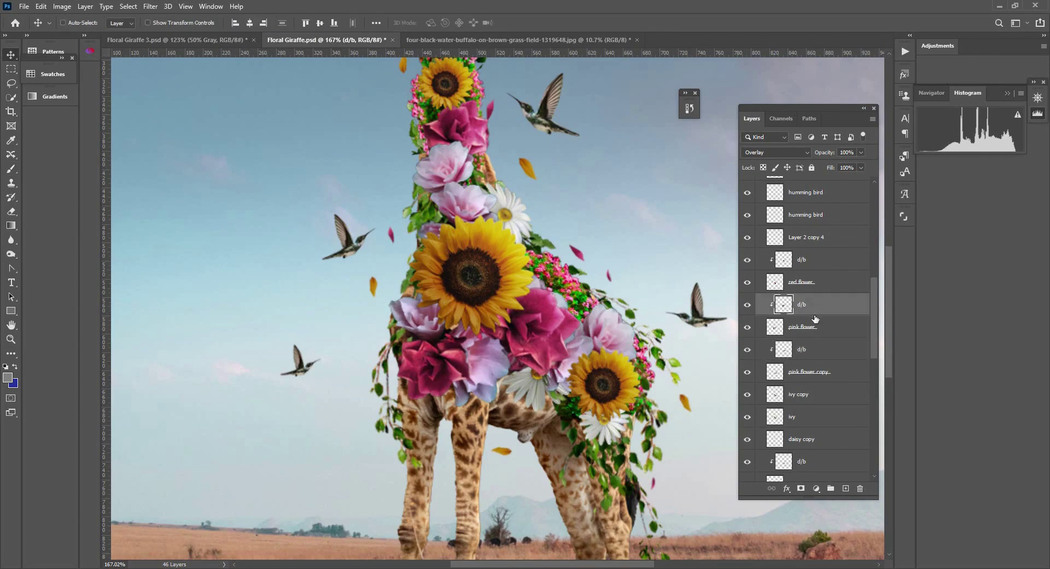
key("ctrl+z")
left_click(814, 334)
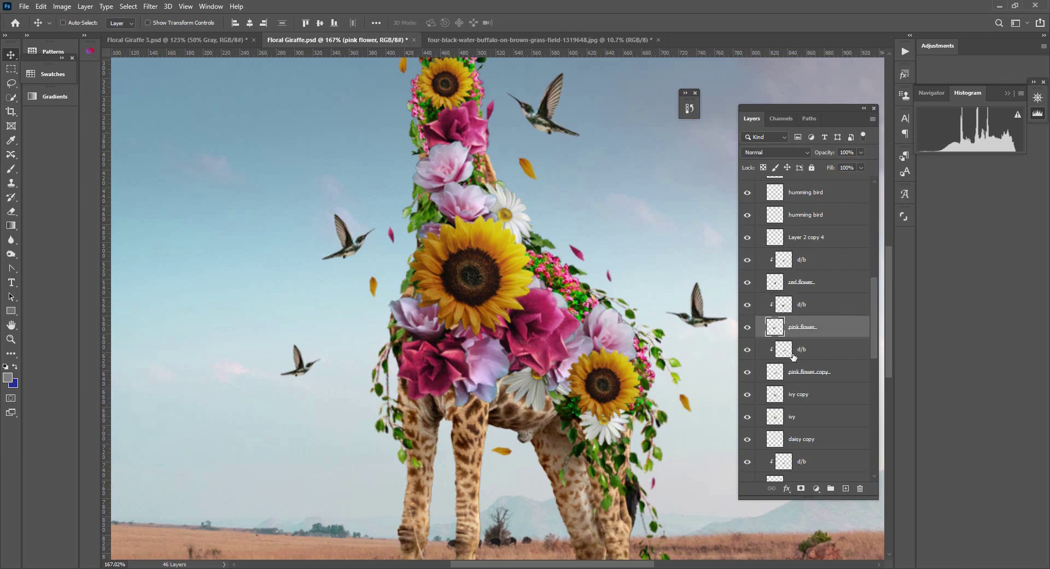
Step: Add a new layer named shadow directly beneath the pink flower layer and set its blend mode to Multiply
left_click(793, 354)
left_click(845, 488)
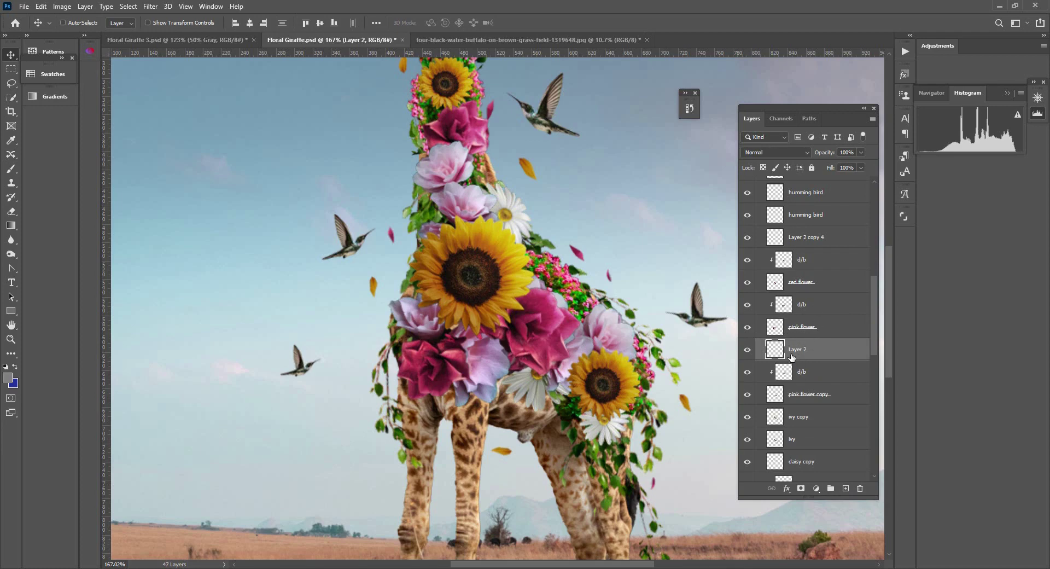
double_click(806, 350)
type("ow")
key("Return")
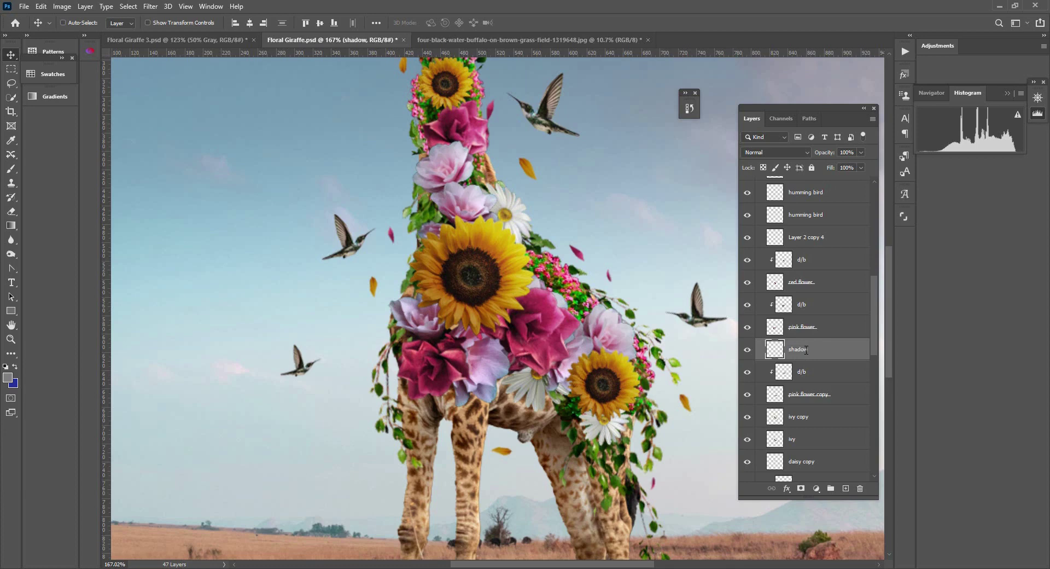
left_click(776, 152)
left_click(765, 197)
Step: Set up the Brush with the dark gray foreground colour 303030 and an opacity of 40%
left_click(16, 169)
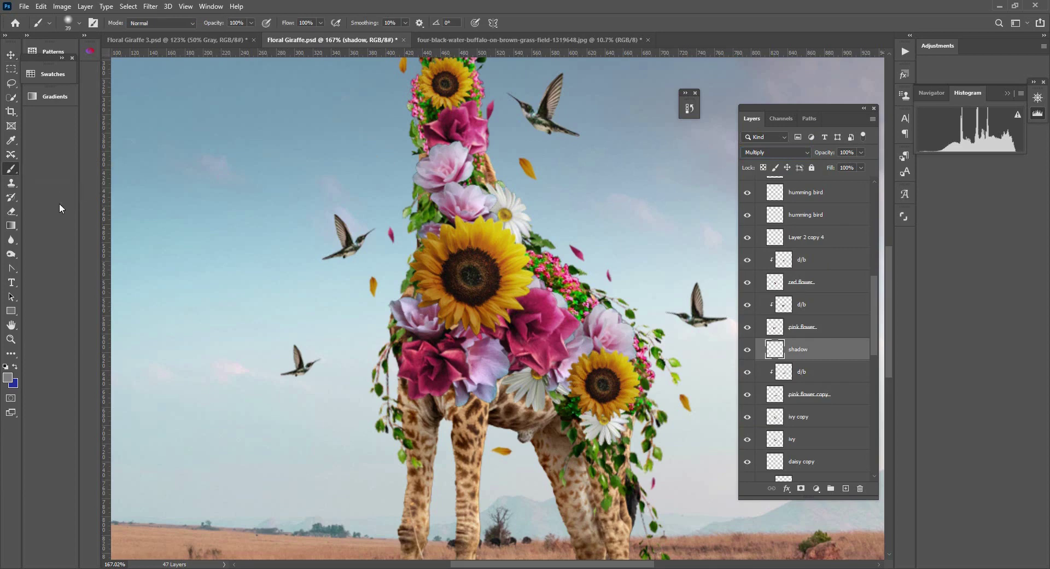
left_click(7, 376)
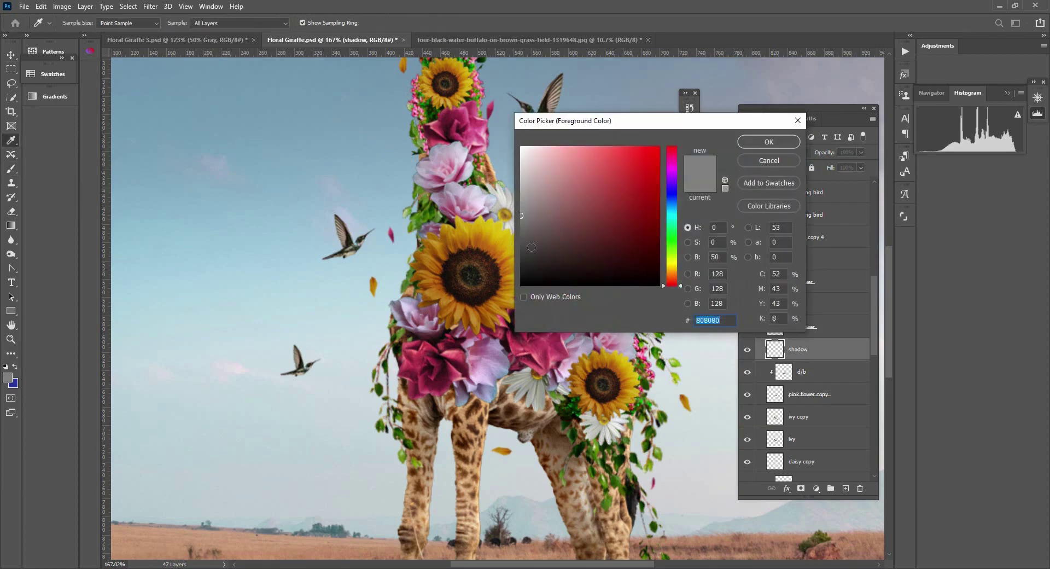
type("303030")
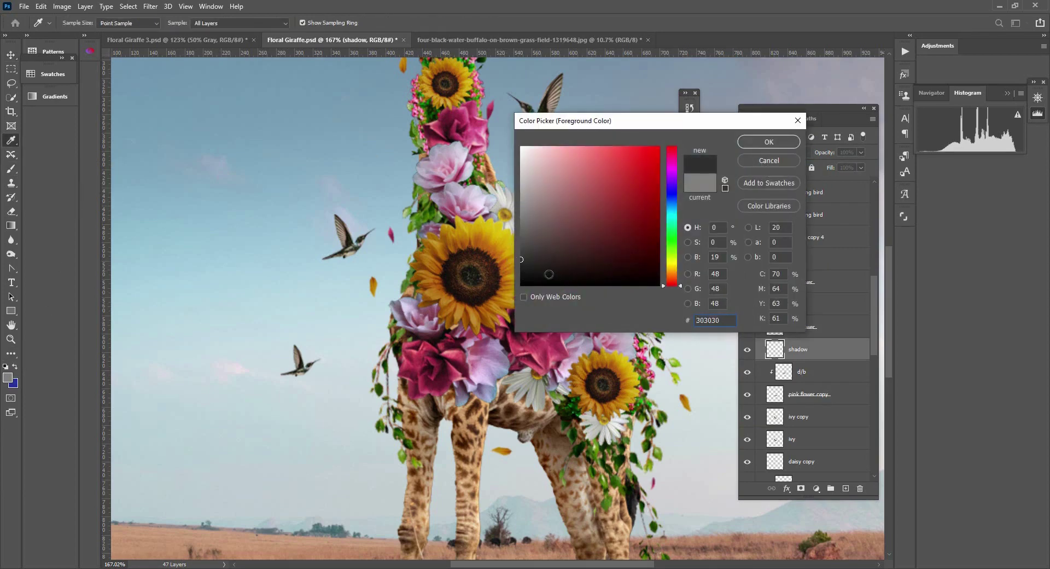
key("Return")
key("b")
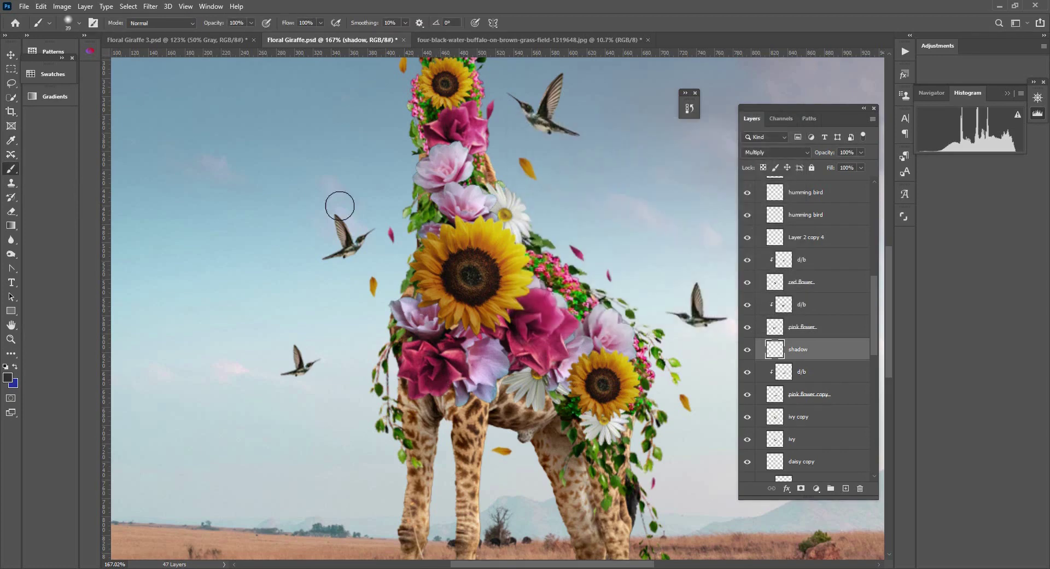
left_click(251, 23)
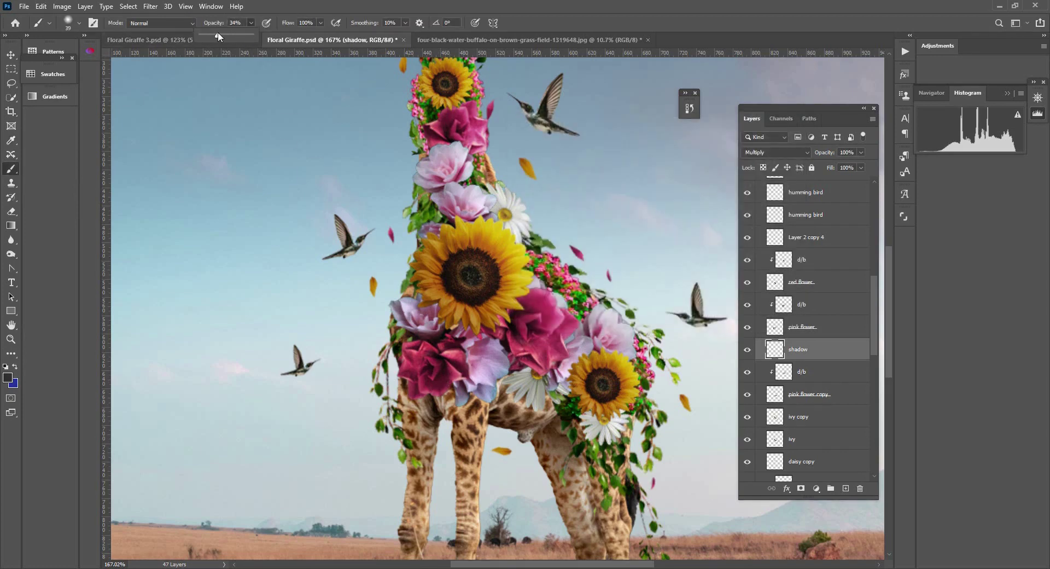
left_click_drag(217, 32, 221, 33)
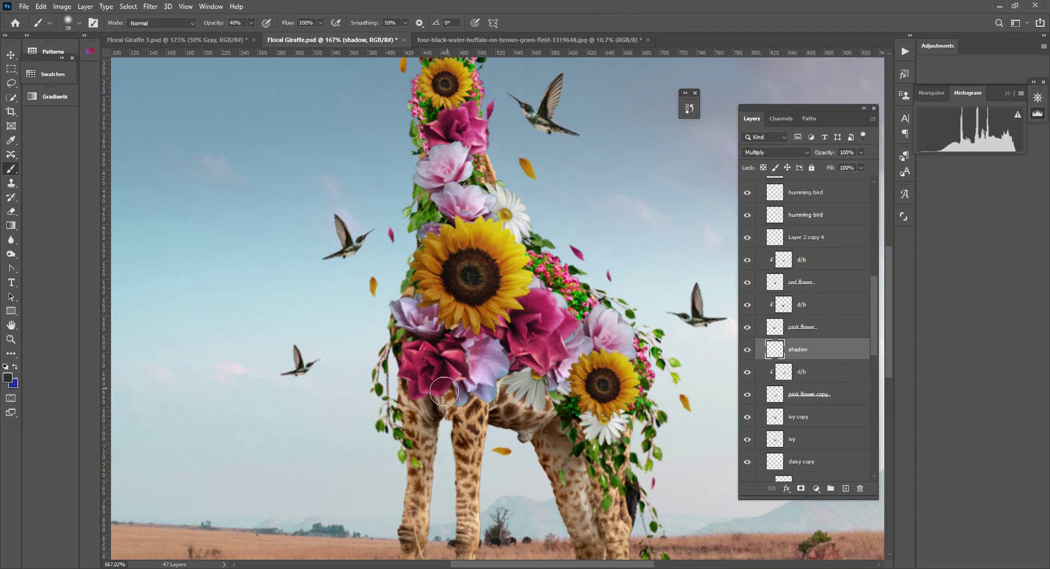
Step: Move the shadow layer down the stack, between the daisy copy 2 layer and the ivy layer beneath it
mouse_move(443, 391)
left_mouse_down()
mouse_move(466, 374)
mouse_move(431, 385)
mouse_move(466, 380)
mouse_move(458, 401)
mouse_move(488, 373)
mouse_move(449, 388)
mouse_move(487, 394)
mouse_move(489, 373)
mouse_move(429, 366)
left_mouse_up()
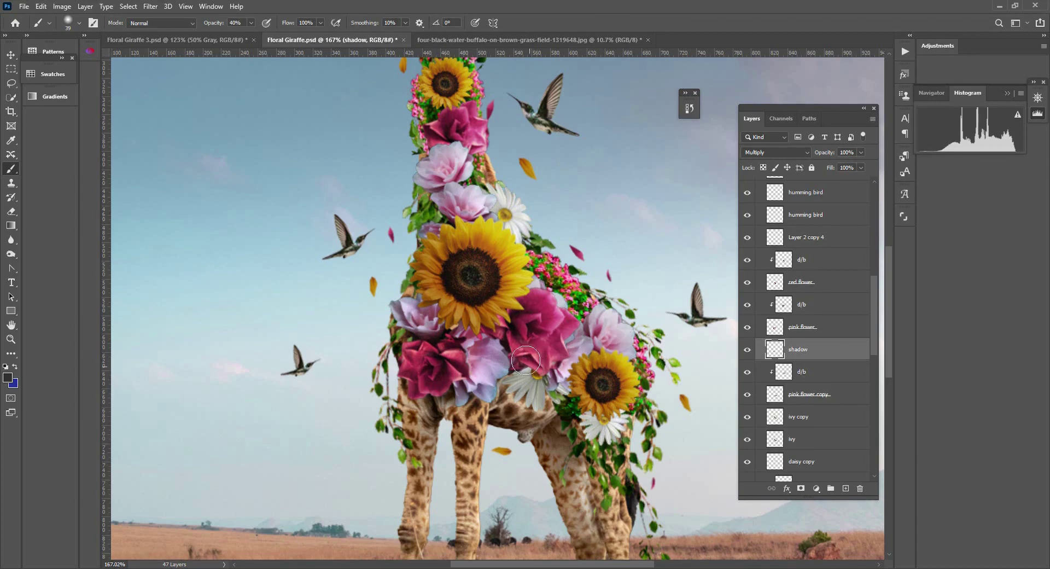
left_click_drag(525, 360, 538, 383)
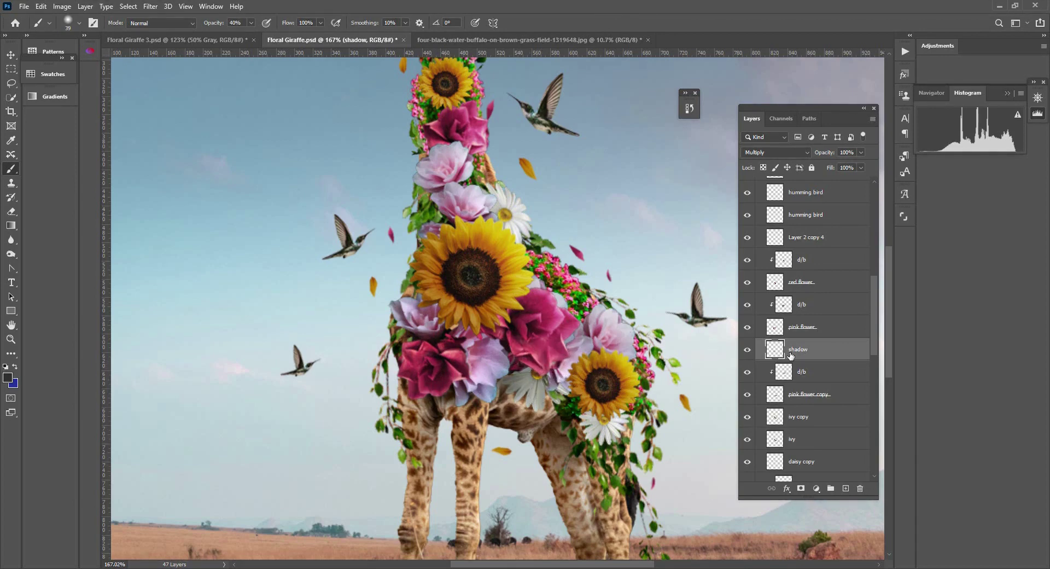
scroll(874, 335, "down", 4)
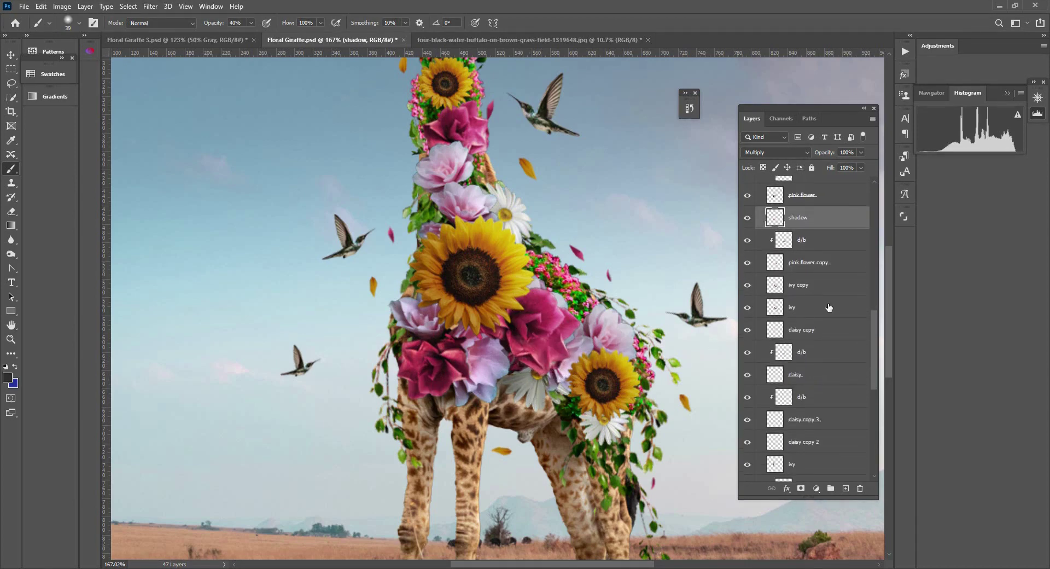
left_click_drag(813, 236, 798, 443)
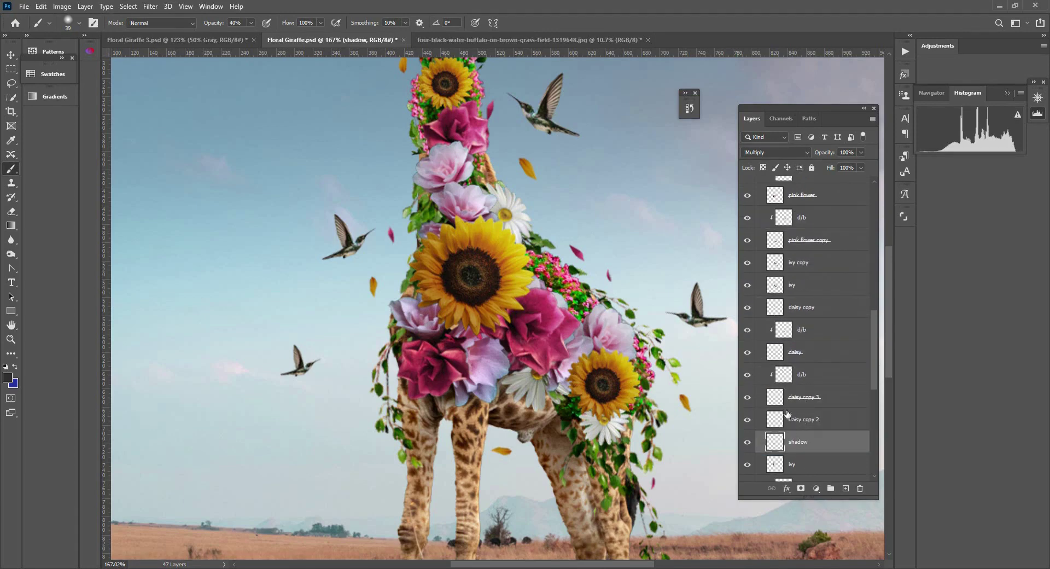
Step: Brush soft shadows on the shadow layer around the edges of the daisies, sunflowers and pink flowers on the giraffe's body
mouse_move(524, 406)
left_mouse_down()
mouse_move(506, 389)
mouse_move(546, 378)
mouse_move(601, 443)
mouse_move(596, 434)
left_mouse_up()
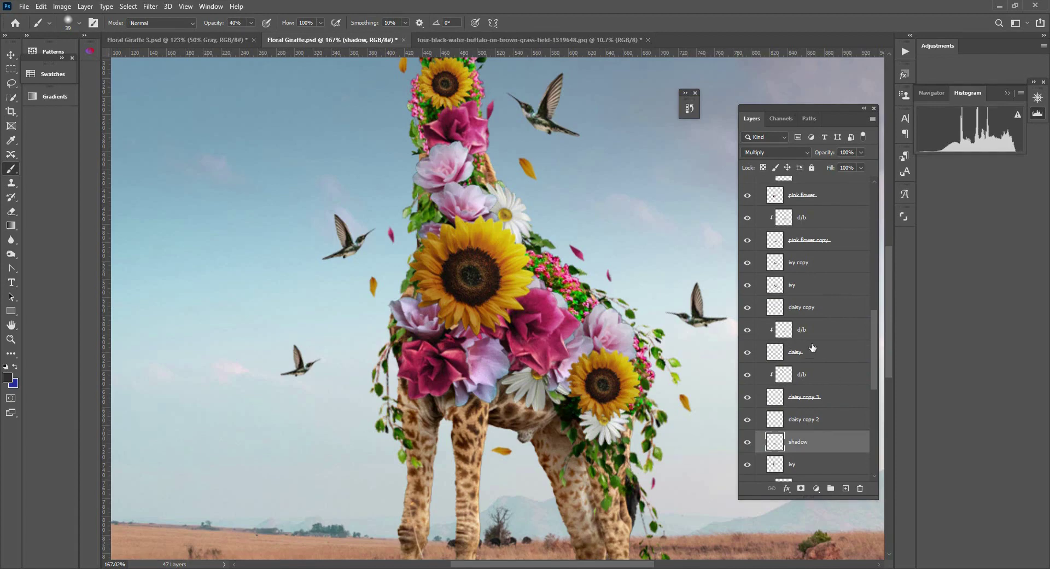
mouse_move(417, 277)
left_mouse_down()
mouse_move(448, 281)
mouse_move(435, 299)
left_mouse_up()
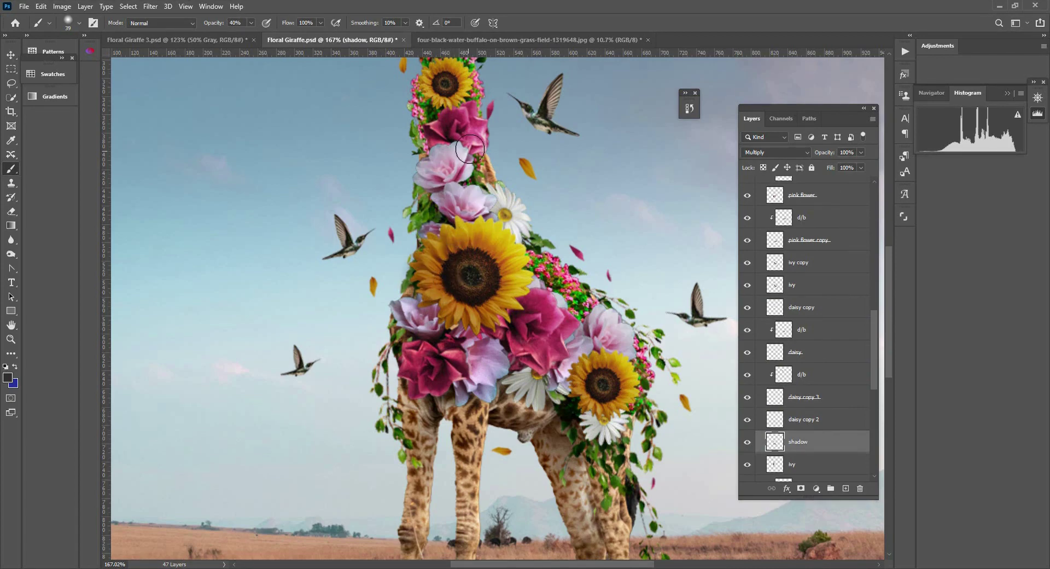
left_click_drag(468, 216, 477, 308)
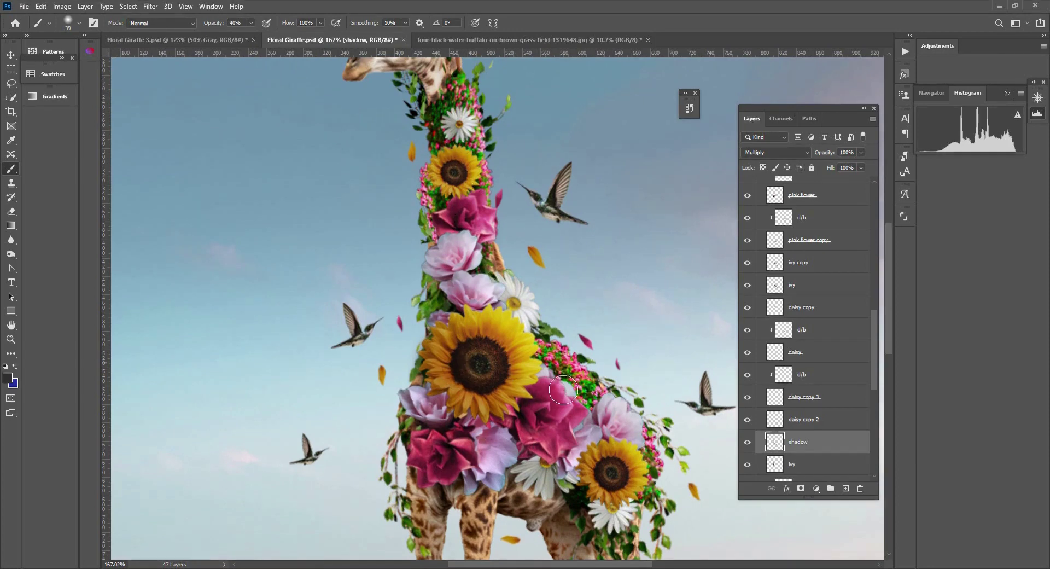
left_click_drag(607, 448, 589, 351)
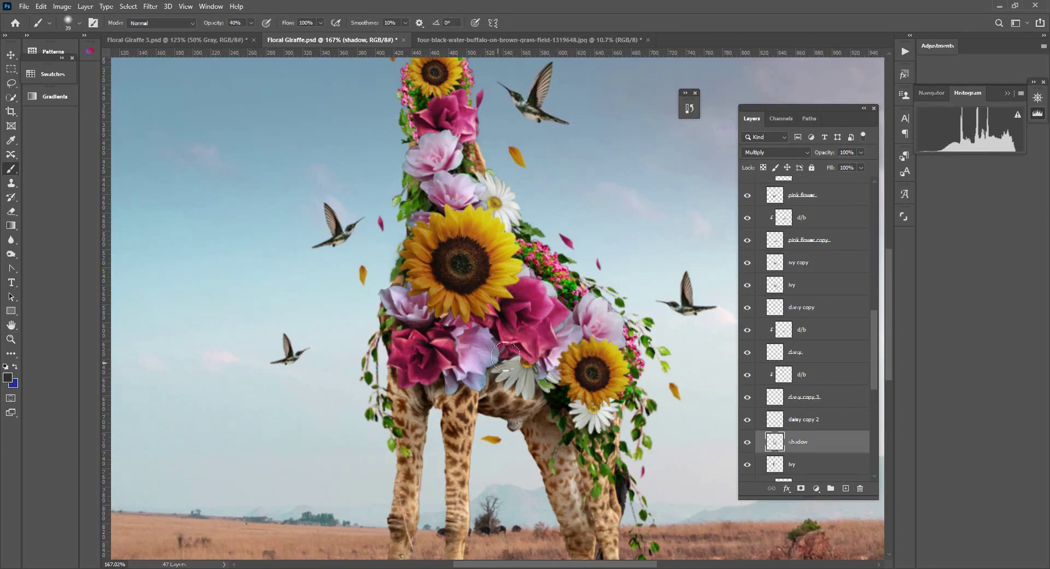
Step: View the whole giraffe and toggle the shadow layer's visibility to compare the flowers with and without shading
key("z")
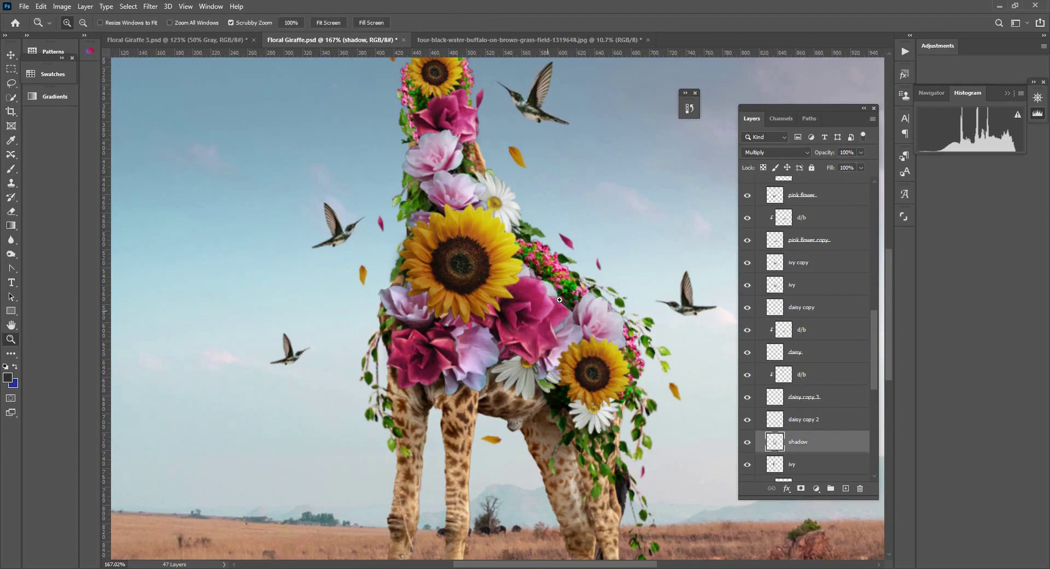
scroll(525, 336, "down", 3)
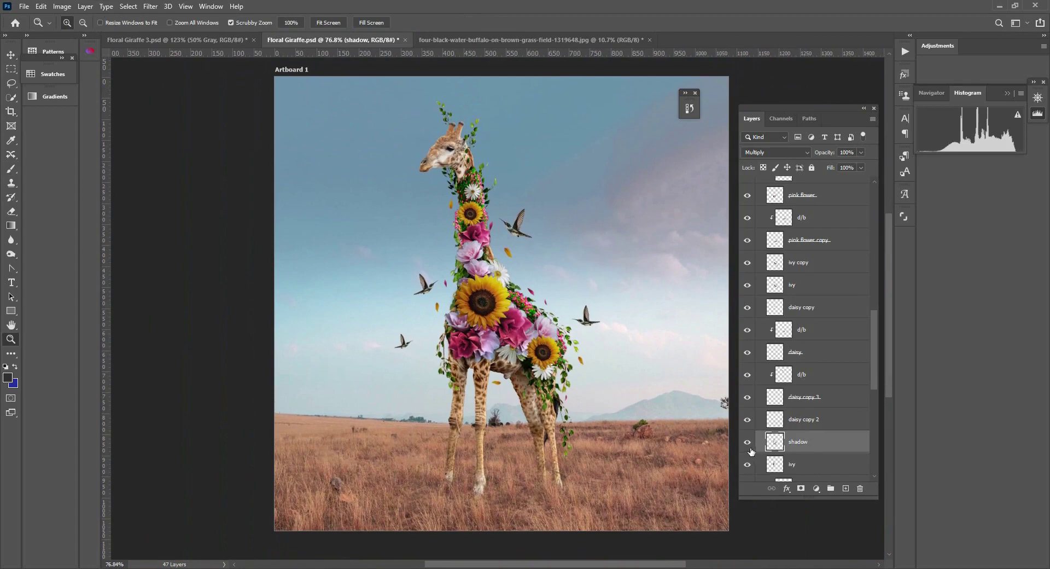
scroll(501, 318, "up", 1)
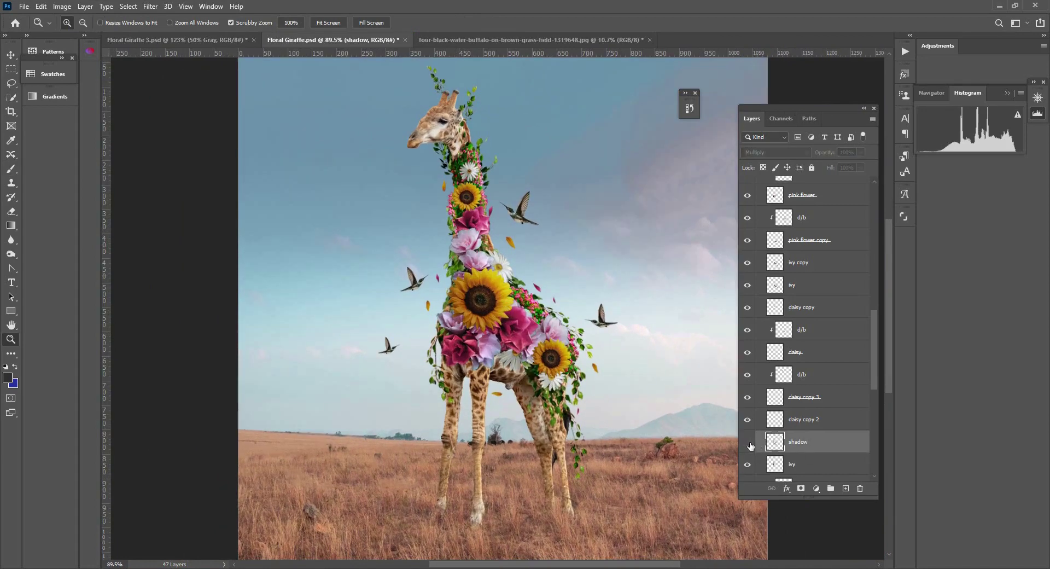
left_click(747, 442)
left_click(747, 443)
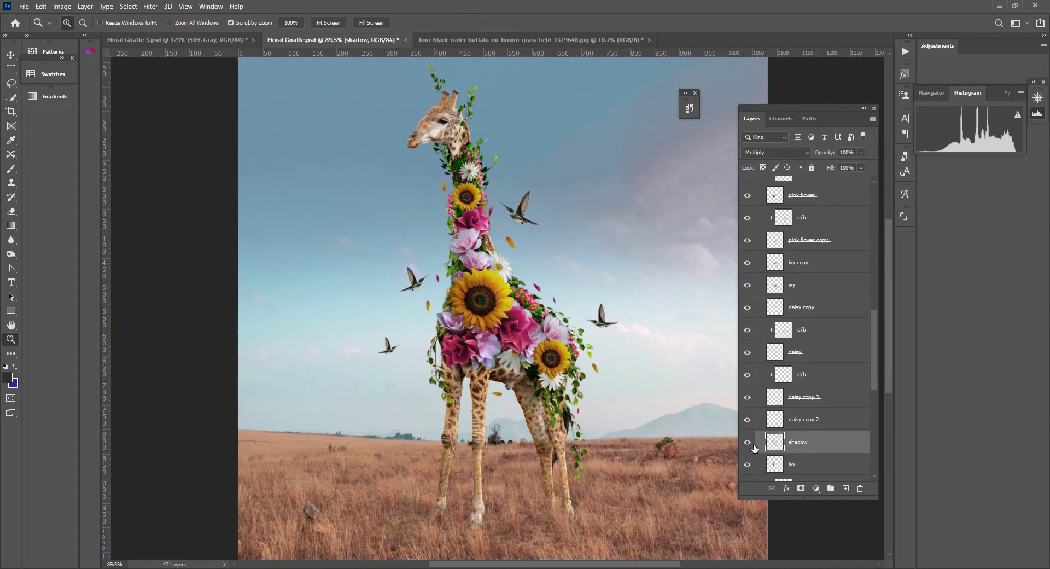
left_click(747, 442)
left_click(747, 442)
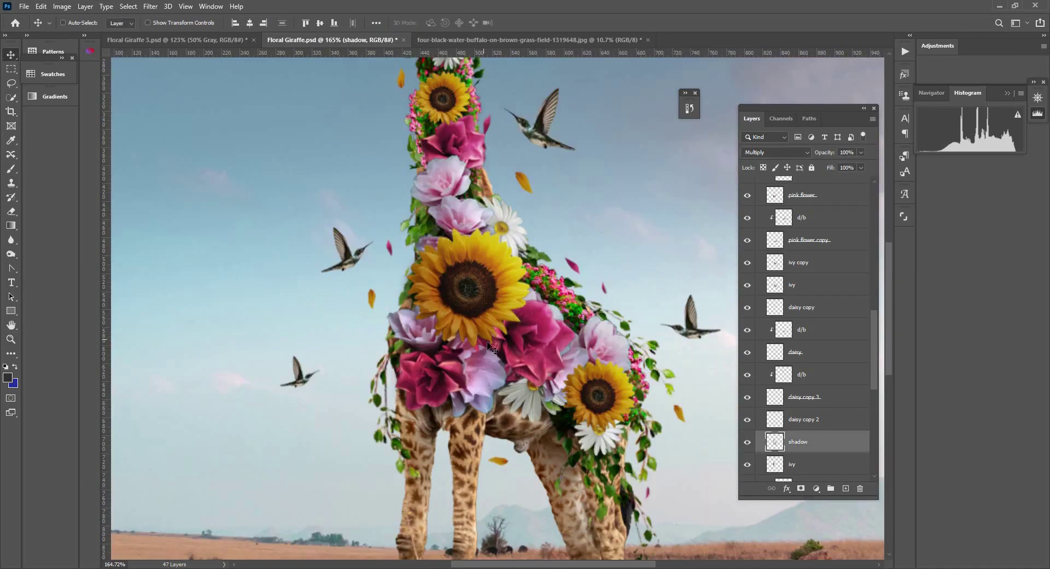
left_click(10, 168)
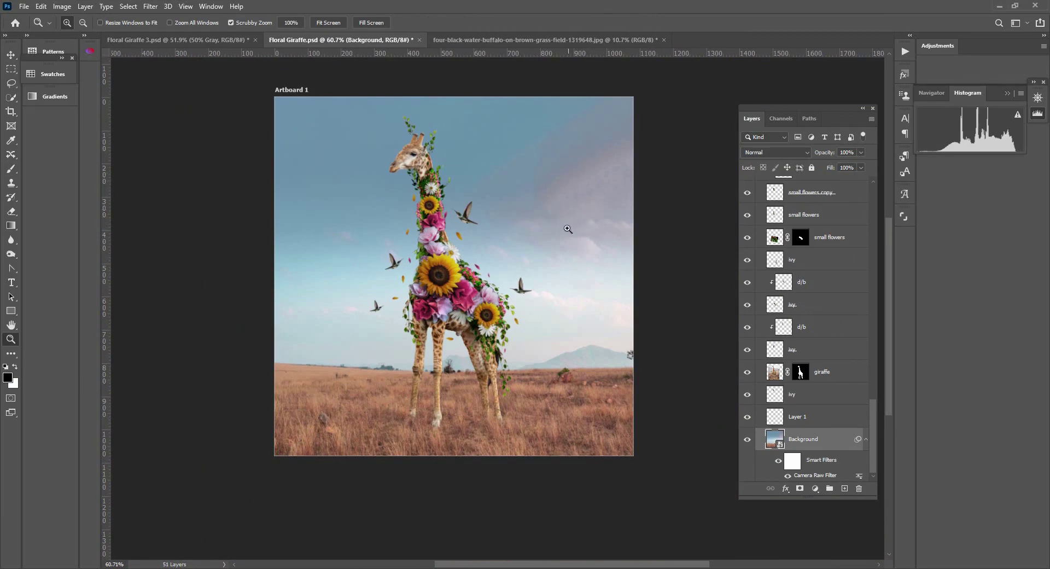
Step: Add a new layer directly above the Background layer and set its blend mode to Overlay
left_click_drag(575, 199, 557, 224)
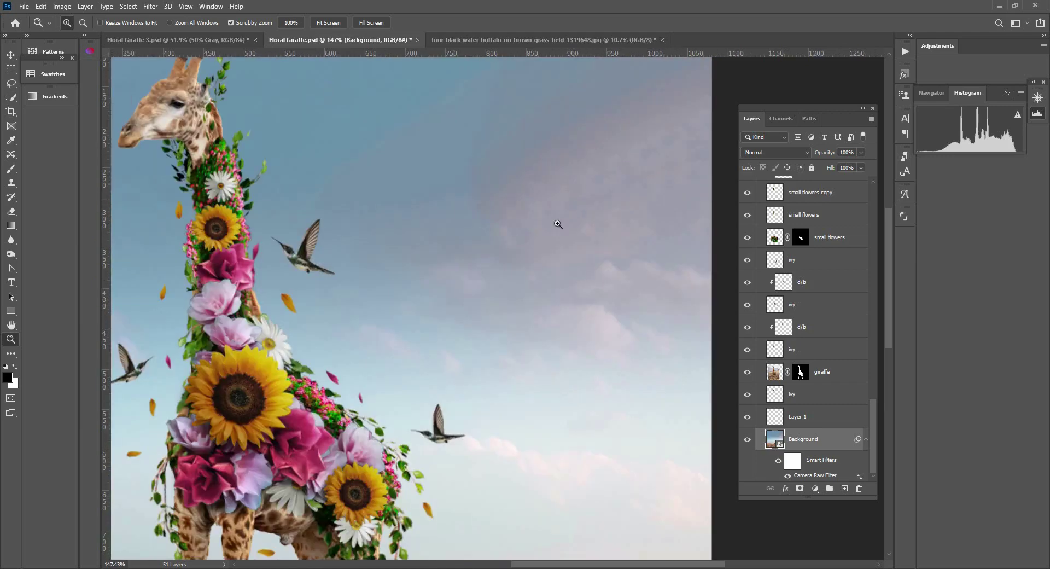
left_click_drag(598, 186, 551, 201)
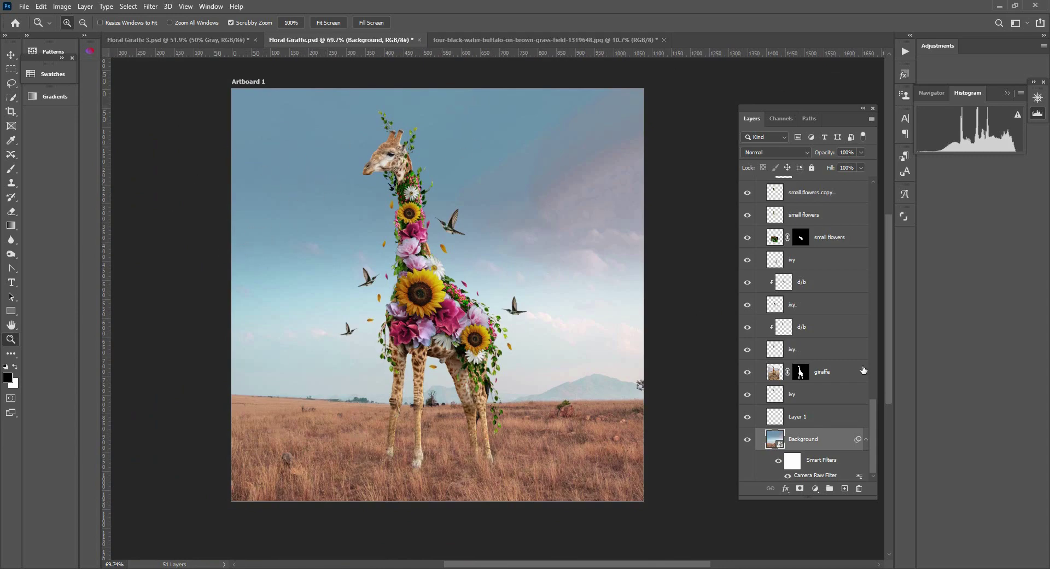
left_click(845, 490)
left_click(775, 152)
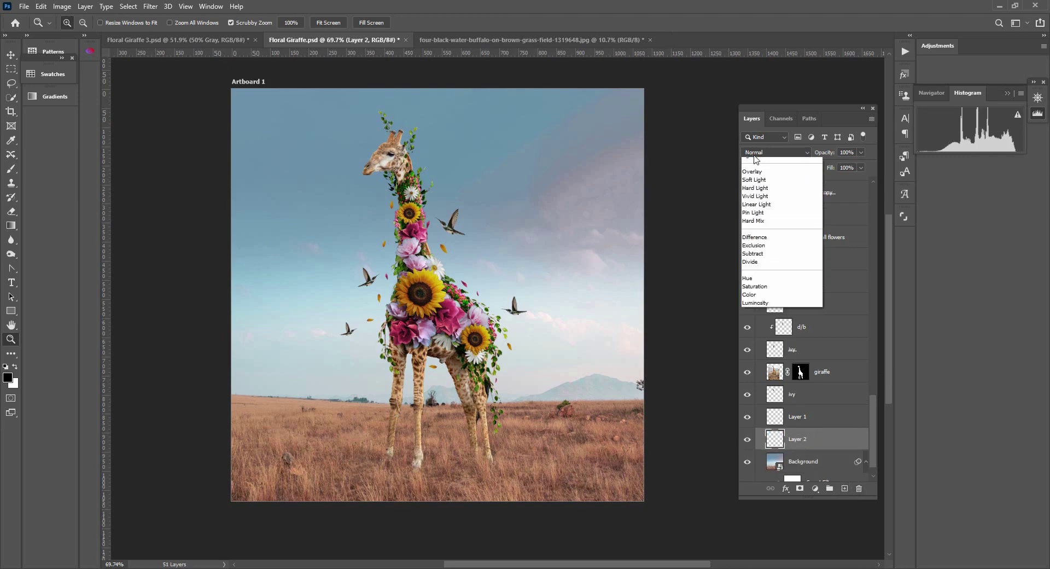
left_click(765, 287)
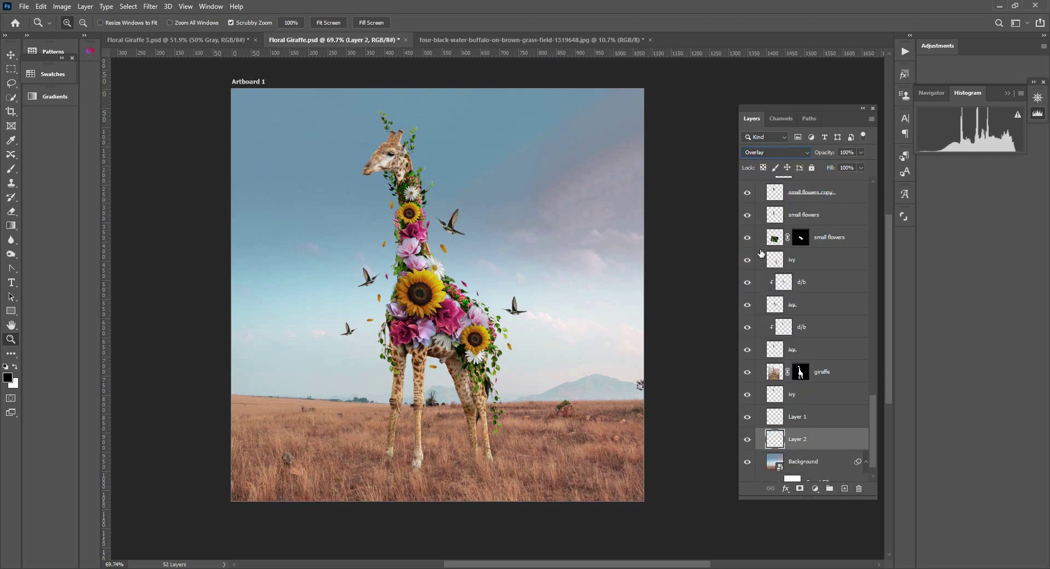
Step: Sample the sky blue beside the giraffe's head as the Brush colour and shift it to the more saturated blue 2b7ead
left_click(9, 171)
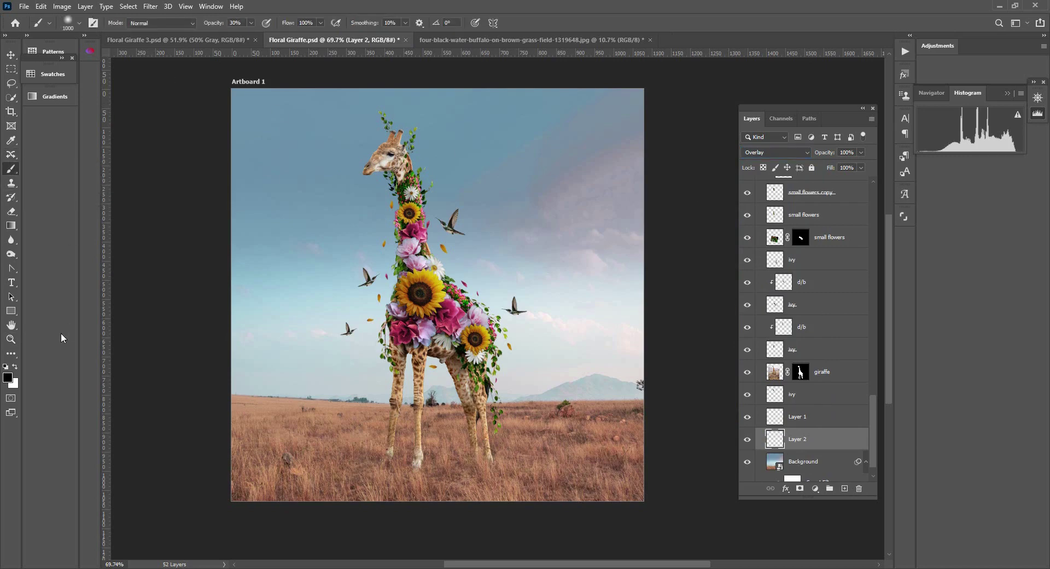
left_click(8, 377)
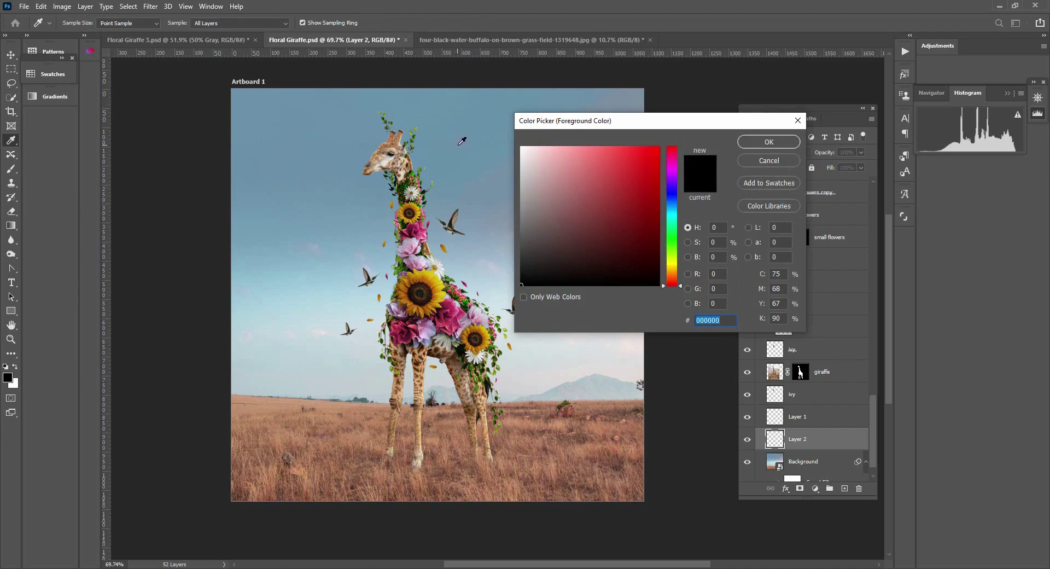
left_click(450, 147)
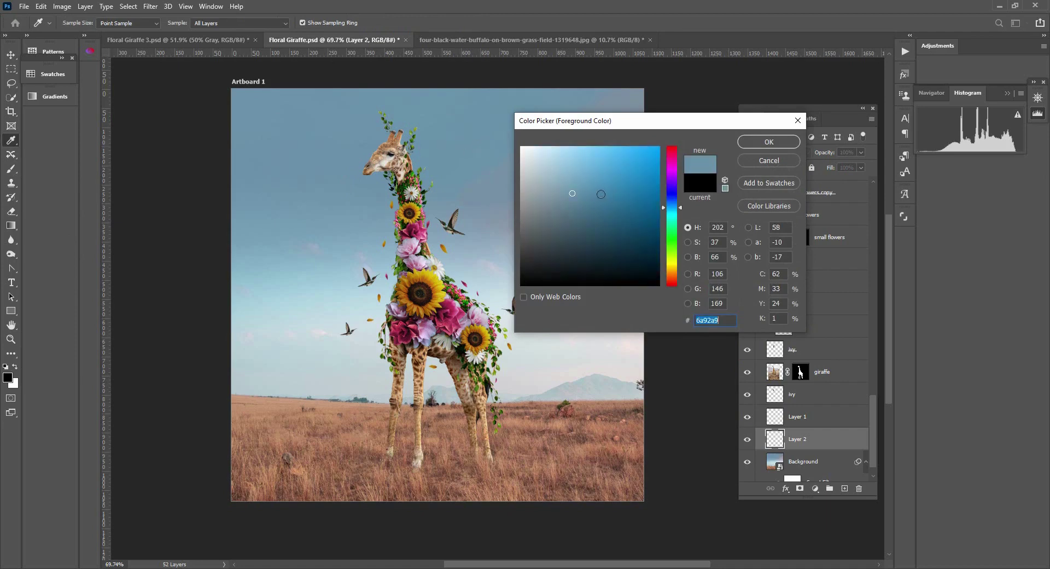
left_click(617, 194)
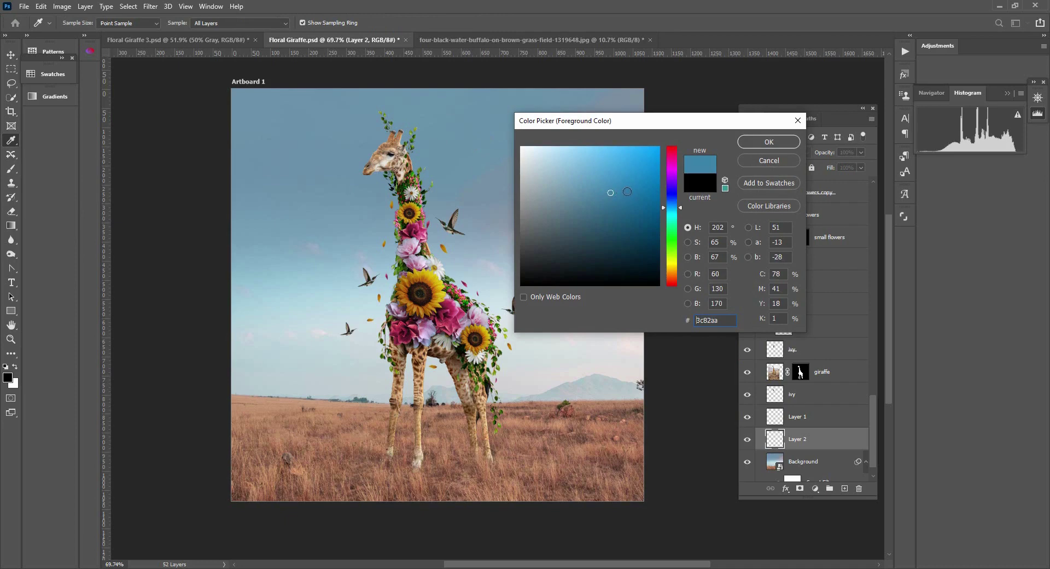
left_click(626, 191)
left_click(767, 143)
key("b")
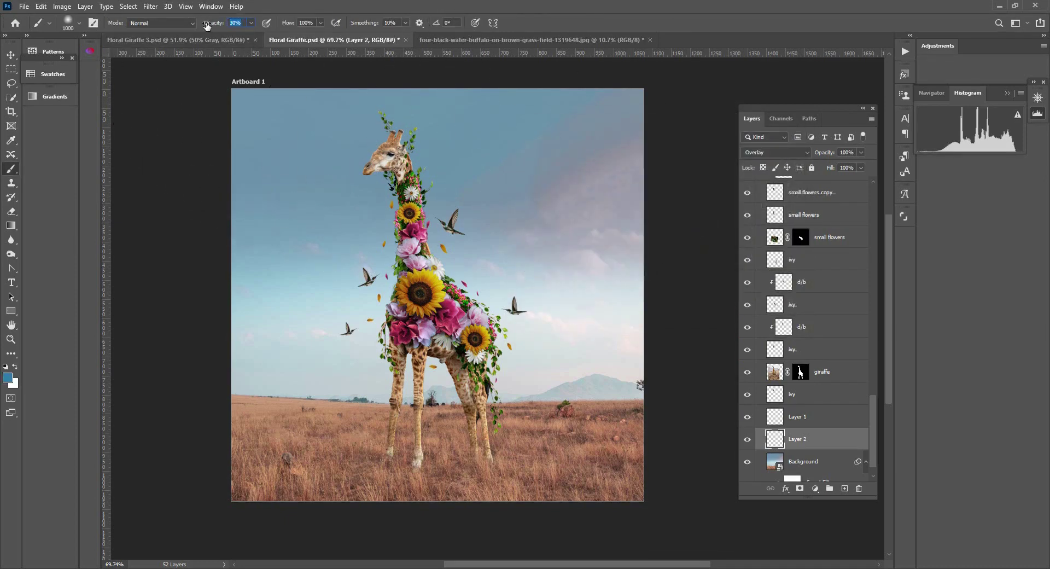
Step: Set the Brush opacity to 30% and change the foreground colour to the less saturated blue 478cb4
key("Return")
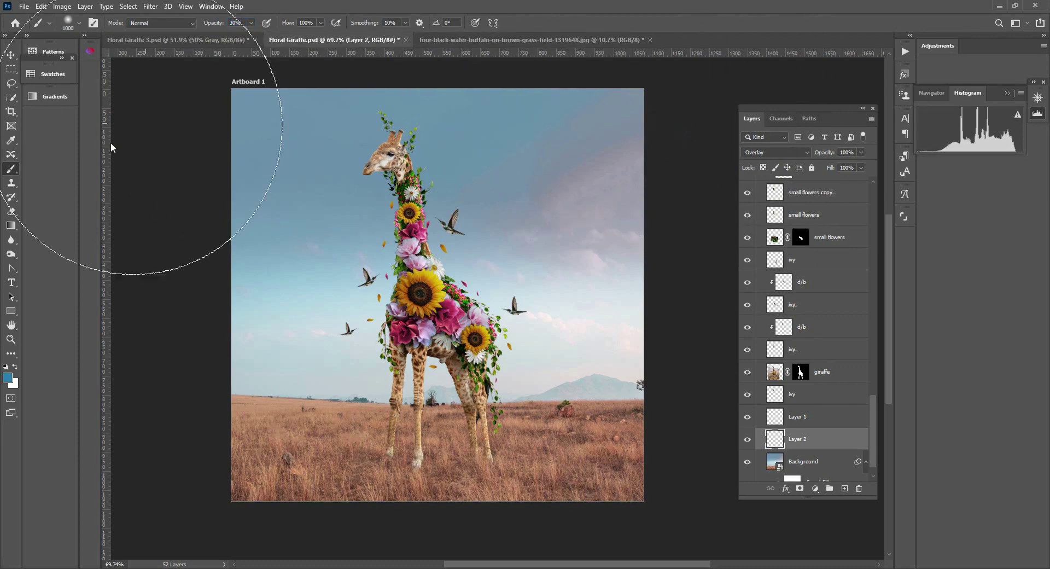
right_click(590, 215)
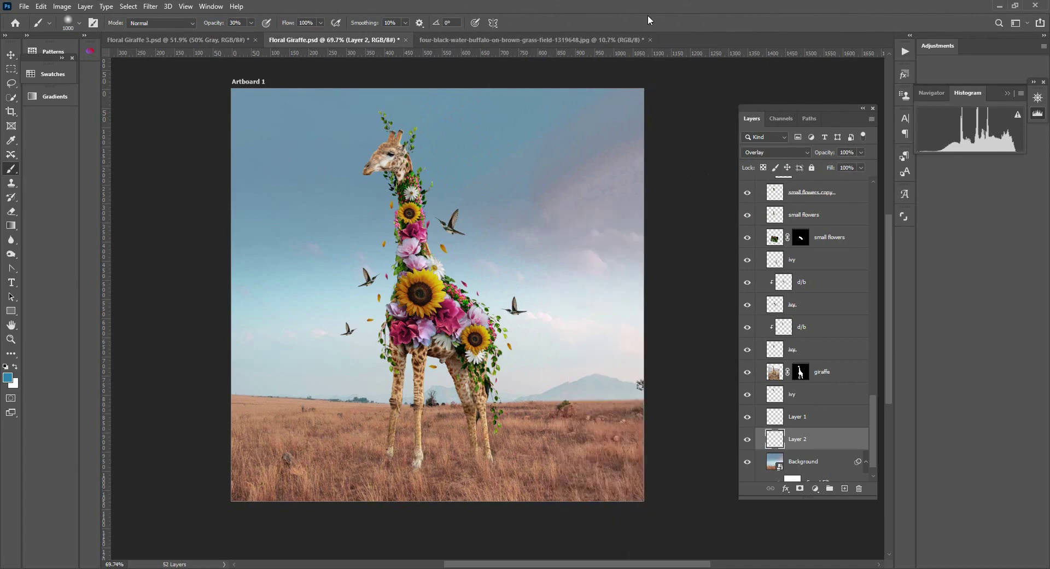
key("Return")
left_click(9, 379)
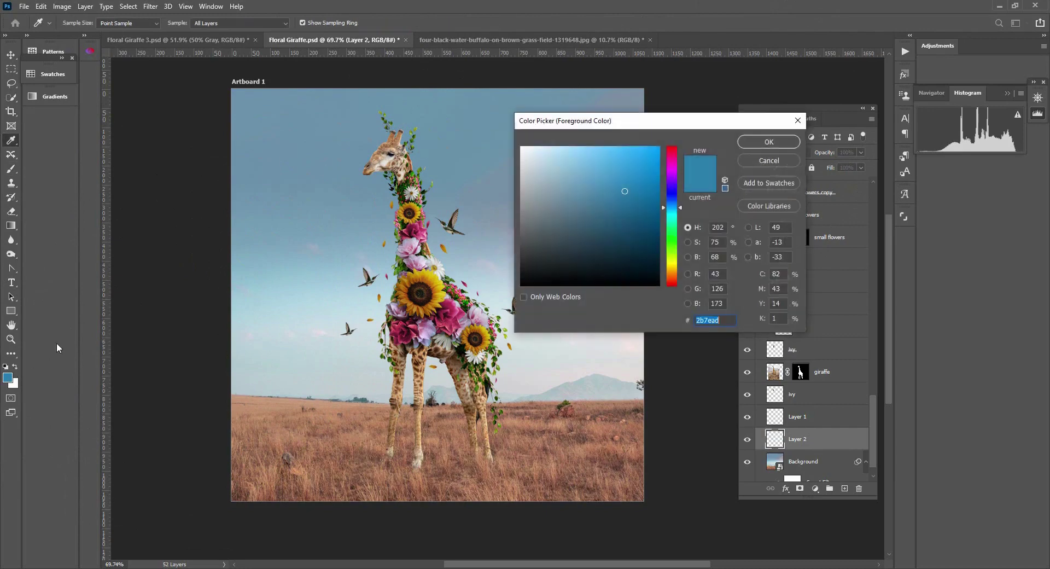
left_click(605, 187)
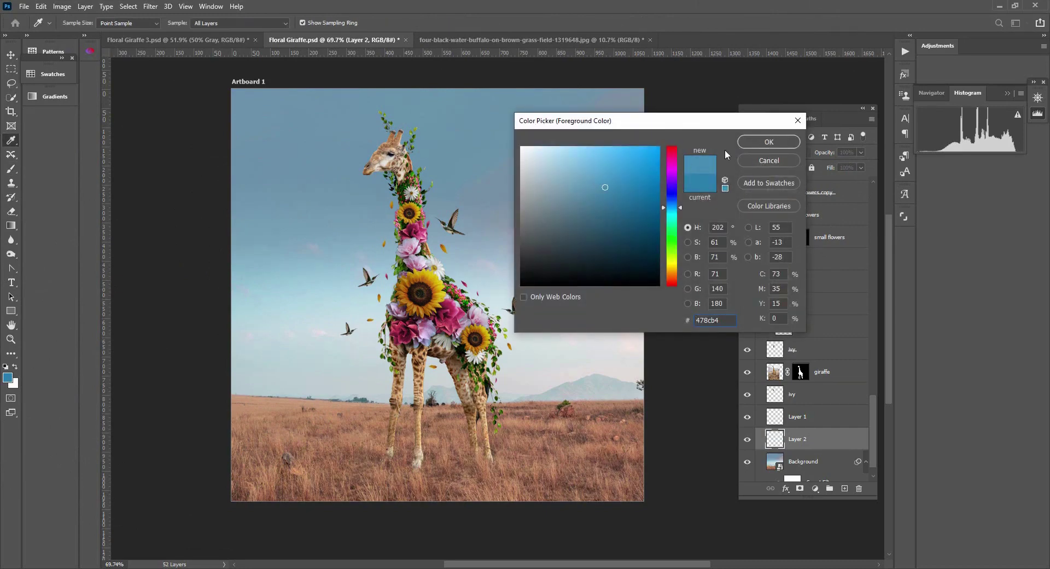
left_click(758, 141)
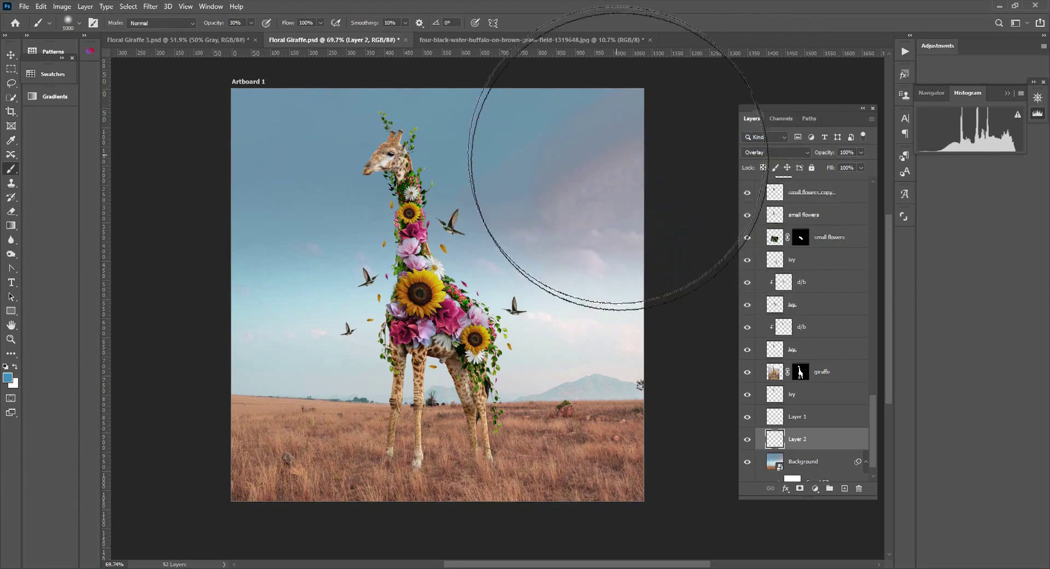
Step: Lower the Brush opacity to 20% and paint the blue softly over both sides of the sky on the Overlay layer
left_click(238, 22)
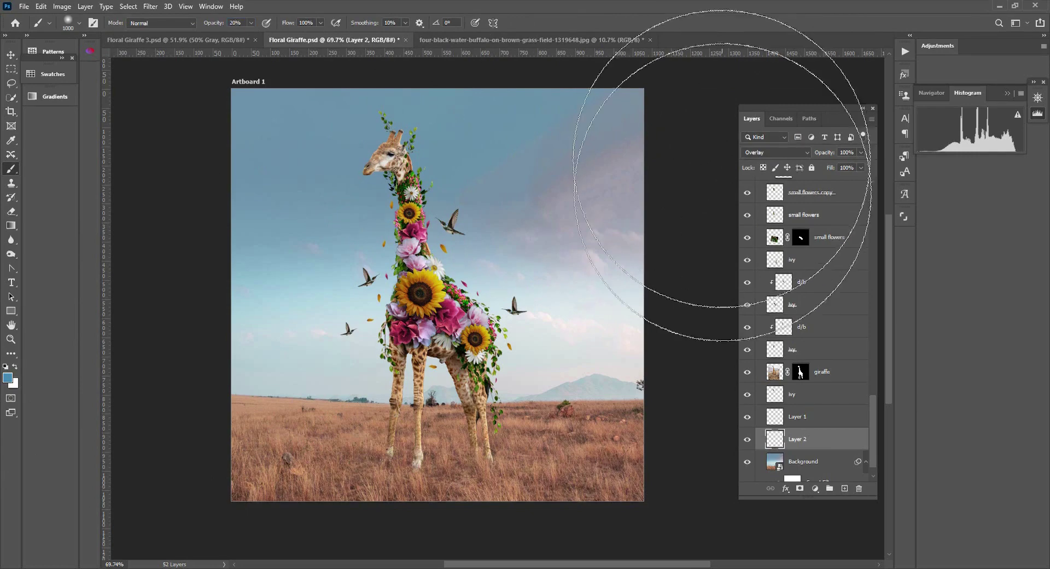
left_click_drag(629, 224, 588, 232)
mouse_move(243, 205)
left_mouse_down()
mouse_move(643, 234)
mouse_move(639, 249)
mouse_move(445, 191)
mouse_move(609, 177)
mouse_move(653, 280)
mouse_move(560, 236)
mouse_move(553, 149)
mouse_move(577, 107)
mouse_move(629, 197)
mouse_move(582, 139)
mouse_move(287, 215)
mouse_move(216, 348)
left_mouse_up()
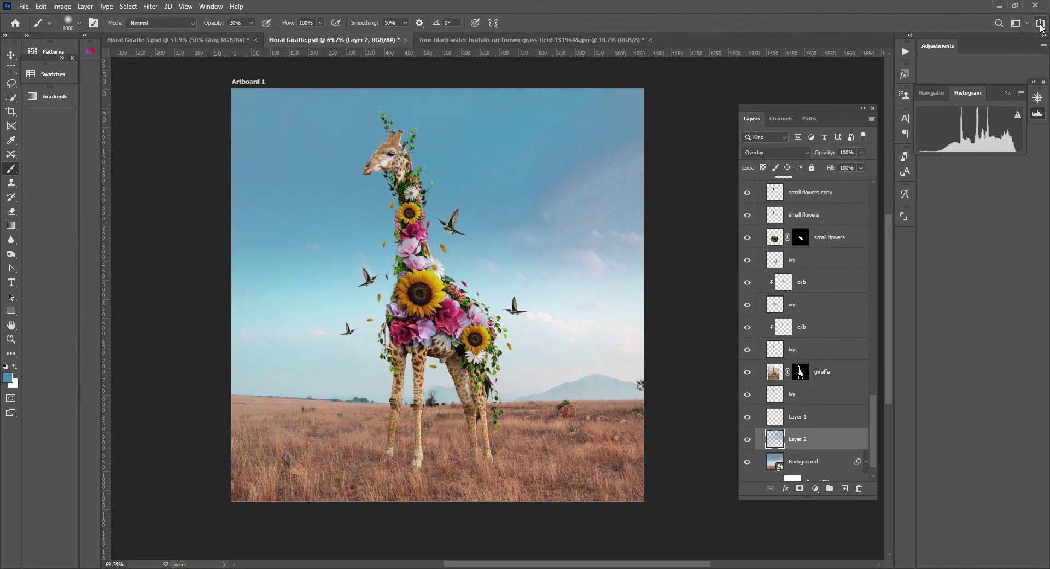
Step: View the whole composite and toggle the Overlay layer's visibility to compare the sky with and without the painted colour
key("z")
left_click_drag(556, 215, 604, 166)
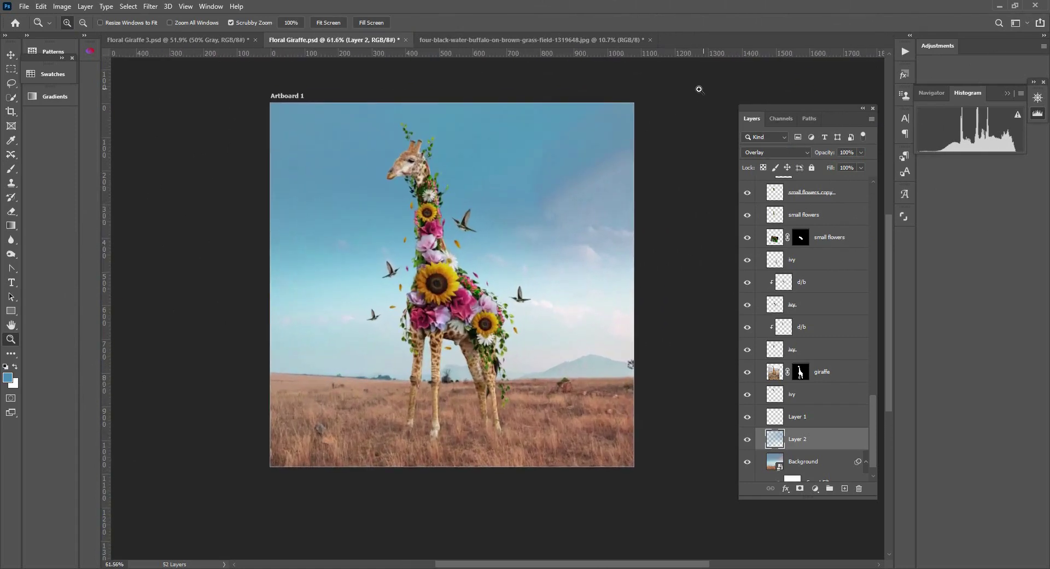
left_click(748, 440)
left_click(747, 441)
left_click(746, 441)
left_click(747, 440)
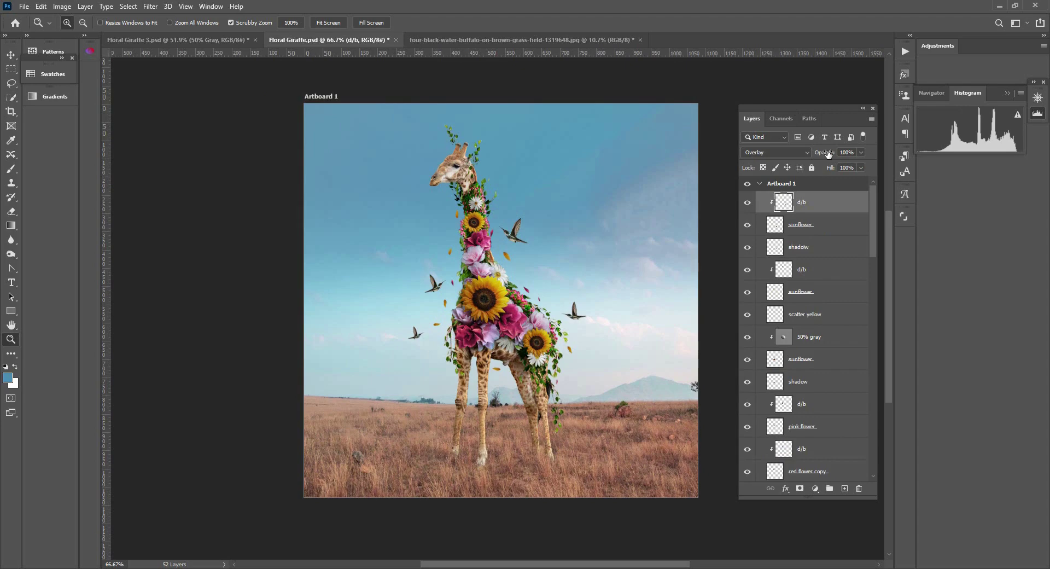
left_click(150, 6)
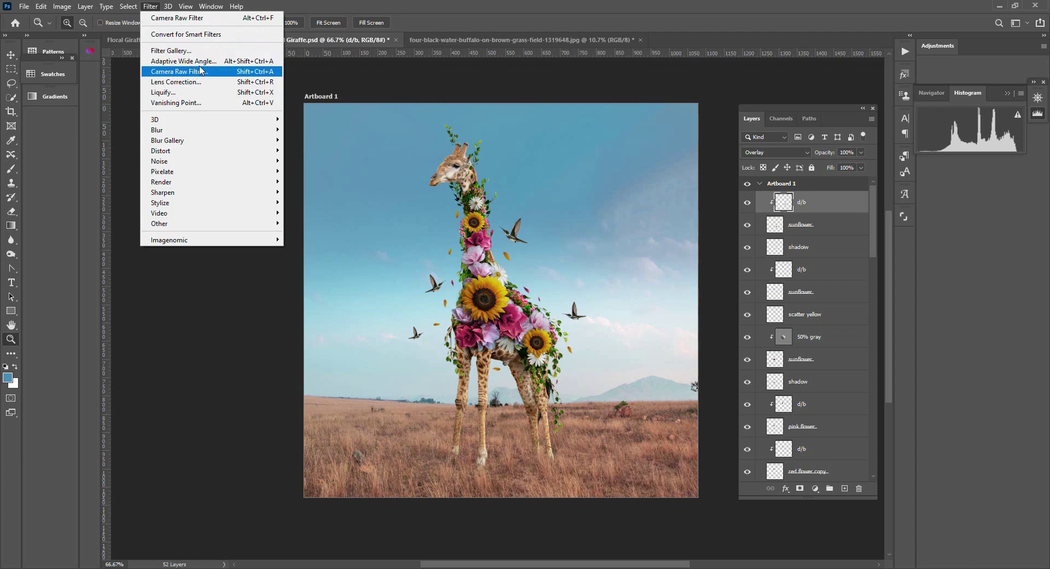
key("Up")
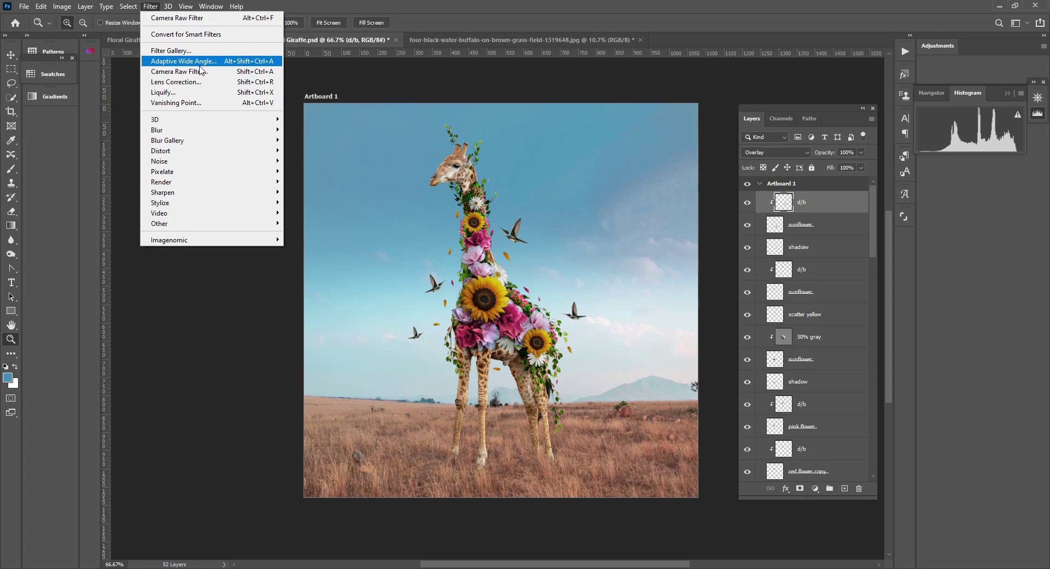
left_click(801, 223)
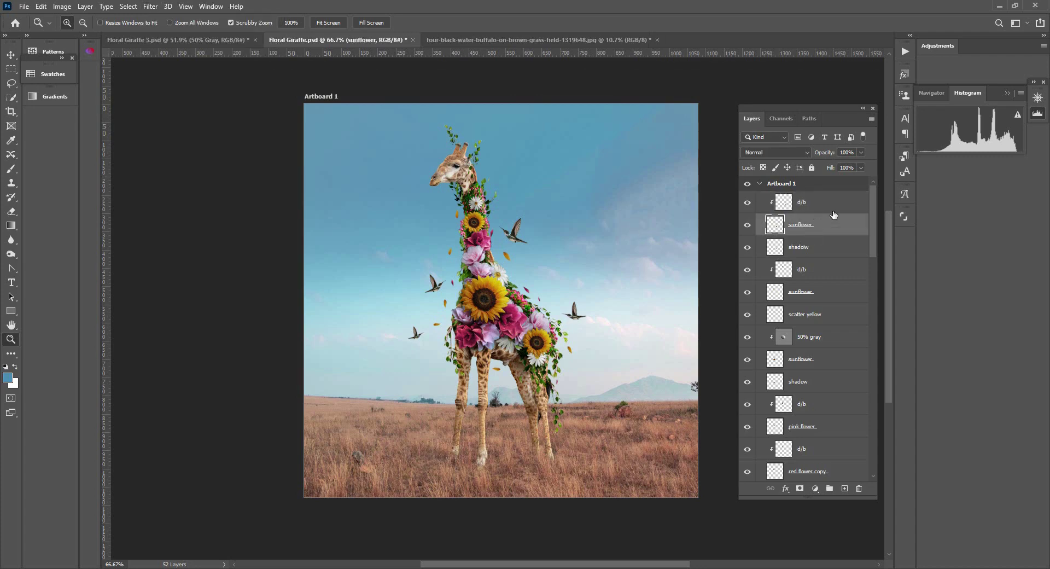
scroll(875, 198, "down", 2)
scroll(871, 454, "down", 10)
scroll(871, 328, "up", 15)
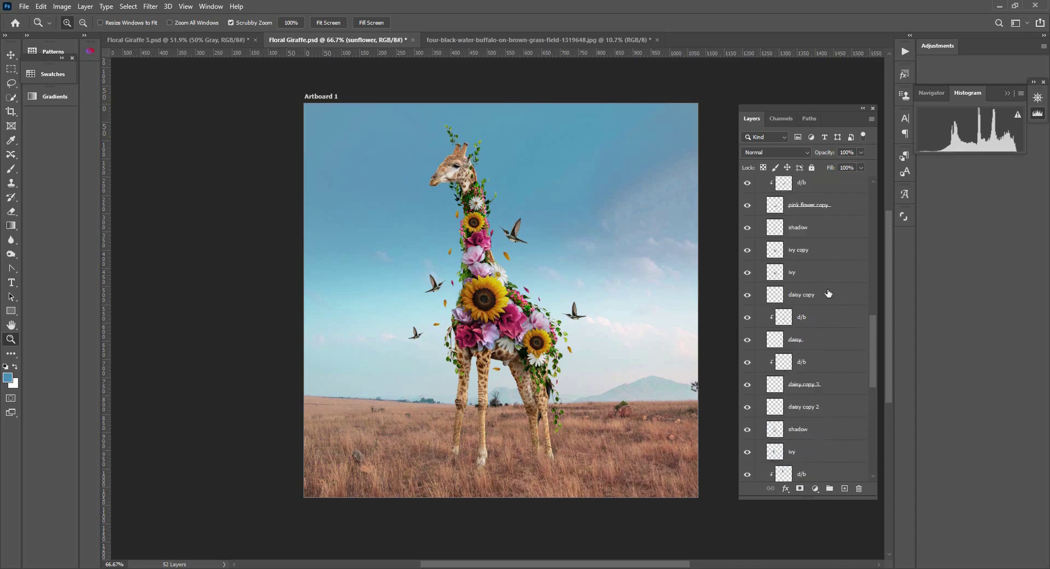
left_click(832, 193)
left_click(811, 223)
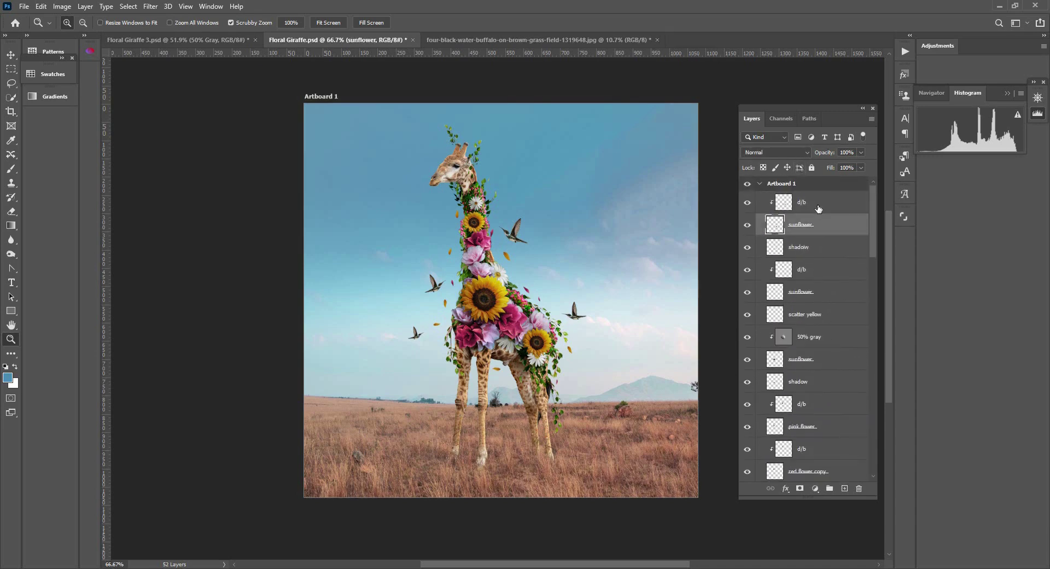
Step: Select every layer from the topmost d/b layer down to Background and convert them into one smart object
left_click(823, 212)
left_click_drag(874, 207, 874, 449)
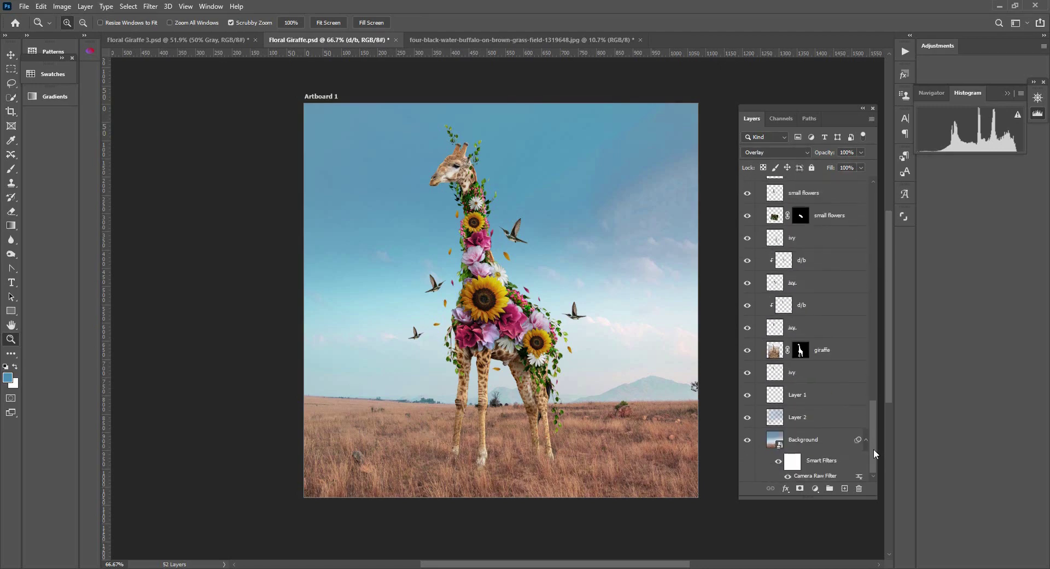
left_click(813, 444, "shift")
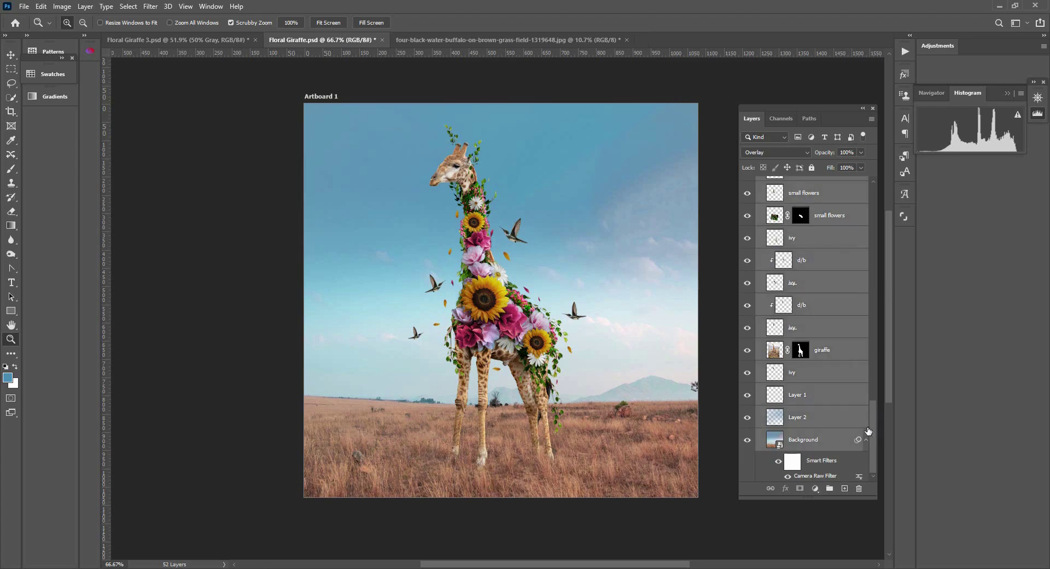
scroll(865, 380, "up", 15)
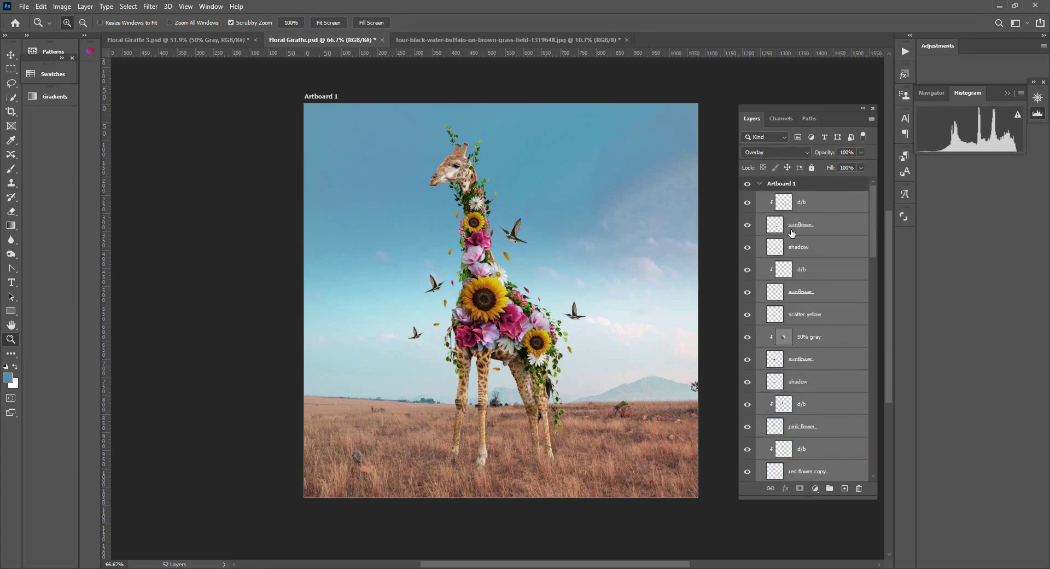
right_click(796, 228)
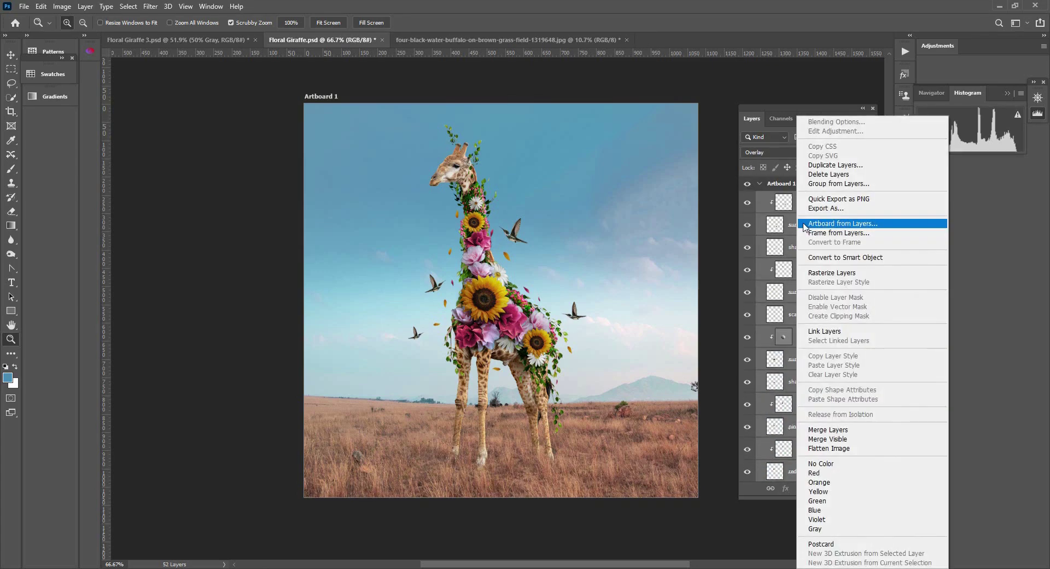
left_click(833, 258)
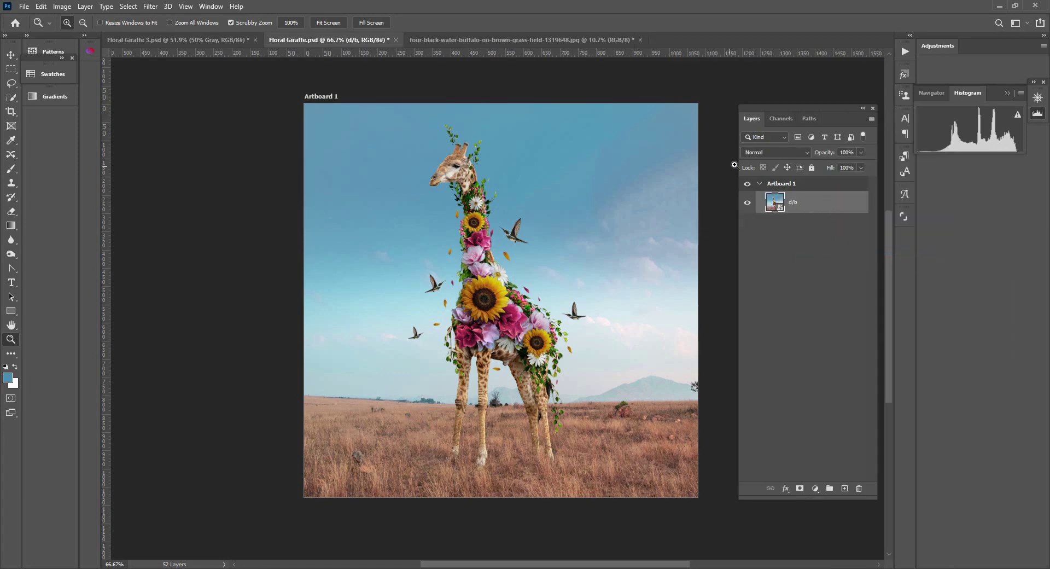
Step: Open the smart object's contents to inspect its original layers, and save and close its document
double_click(779, 212)
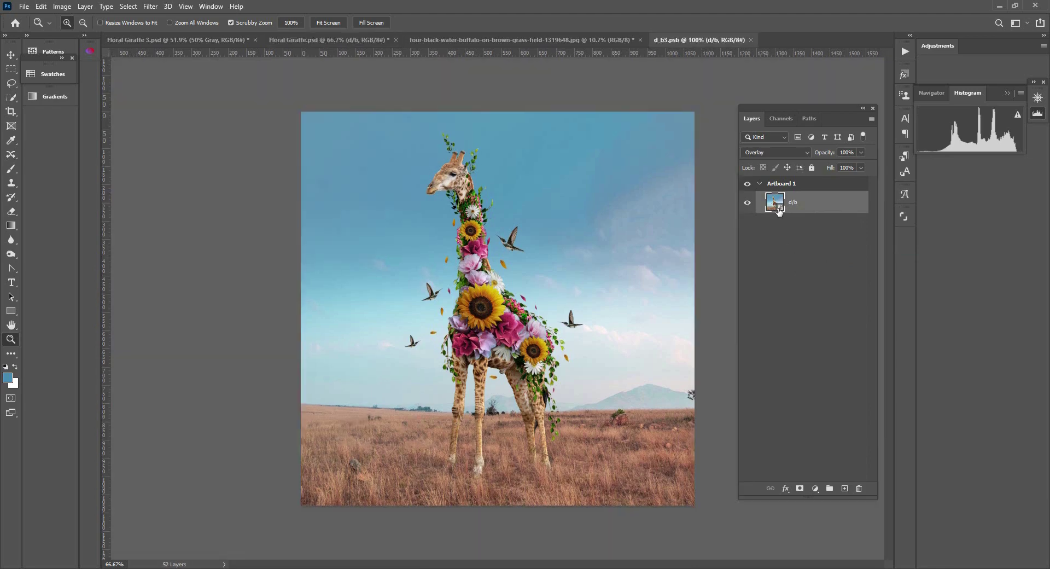
mouse_move(871, 206)
left_mouse_down()
mouse_move(867, 448)
mouse_move(869, 189)
left_mouse_up()
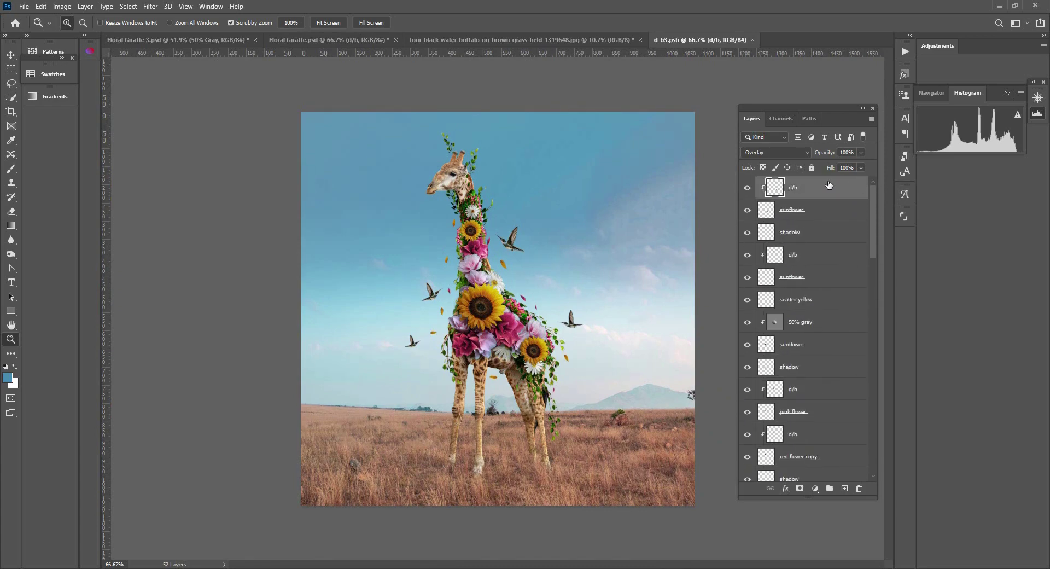
left_click(747, 187)
left_click(747, 187)
left_click(24, 6)
left_click(44, 133)
left_click(752, 40)
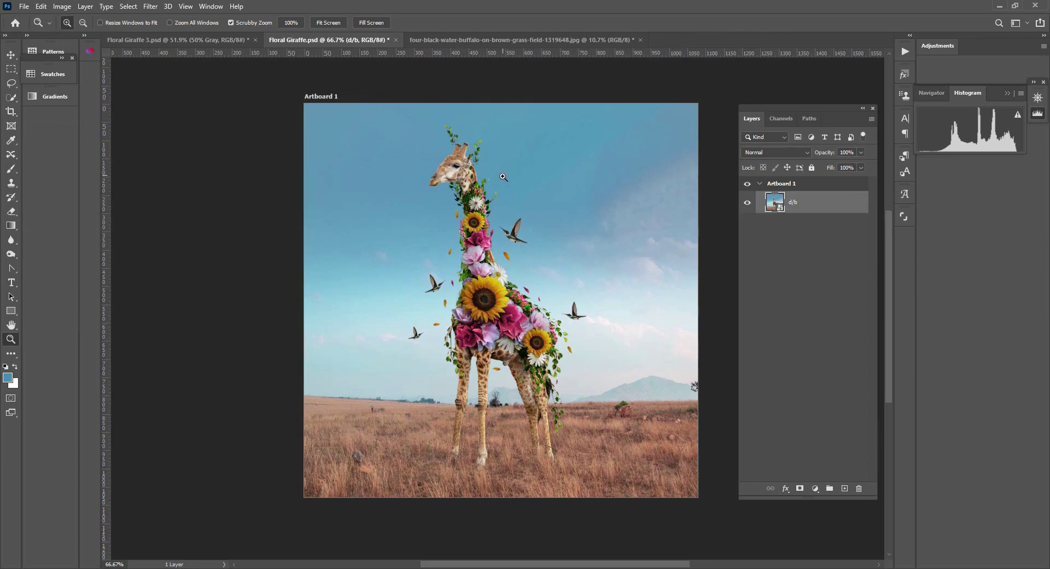
Step: Apply the Camera Raw Filter to the smart object and set the Basic Temperature to -10
left_click(150, 6)
left_click(176, 71)
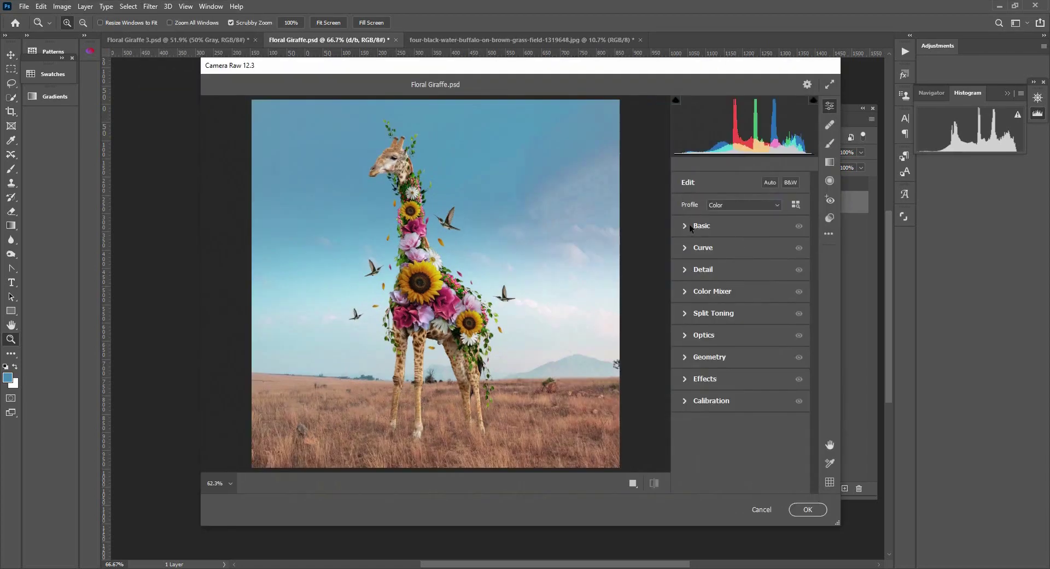
left_click(688, 225)
left_click_drag(741, 239, 735, 238)
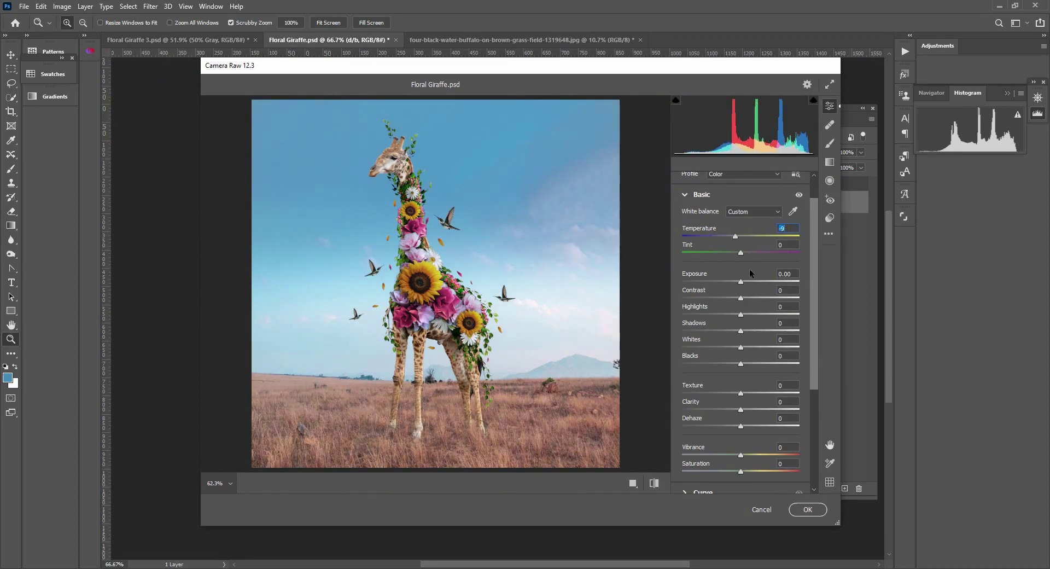
left_click_drag(816, 211, 818, 239)
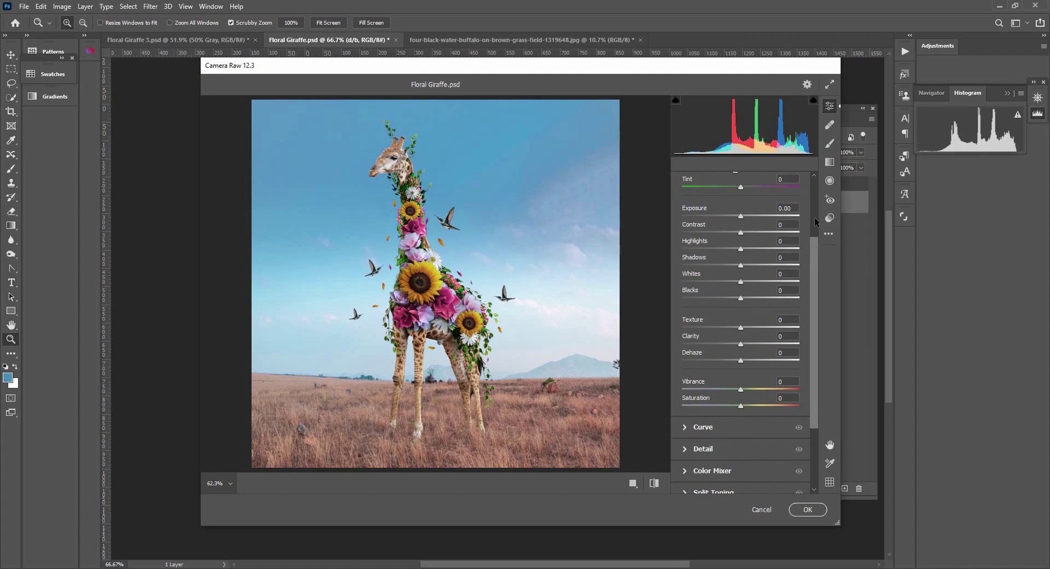
scroll(814, 215, "up", 3)
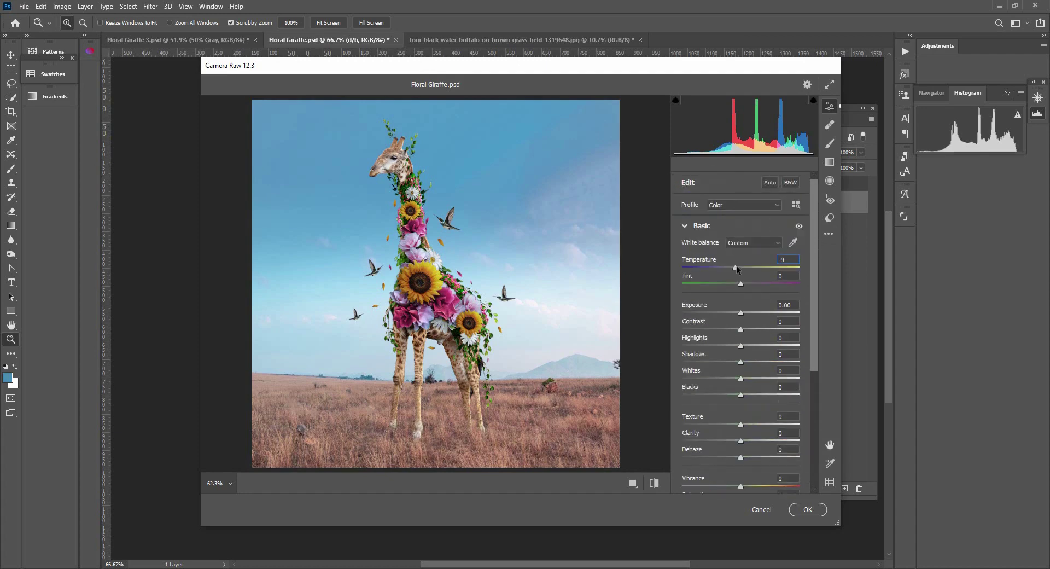
mouse_move(736, 266)
left_mouse_down()
mouse_move(756, 266)
mouse_move(733, 269)
left_mouse_up()
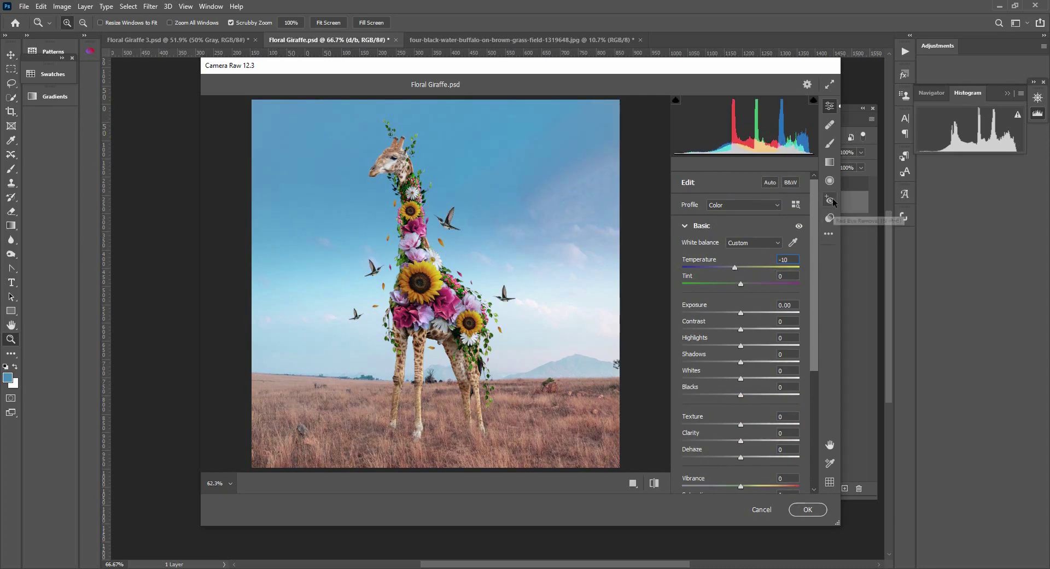
Step: Shift the Color Mixer hues of the Blues to -14 and the Purples to -21
left_click_drag(815, 187, 817, 311)
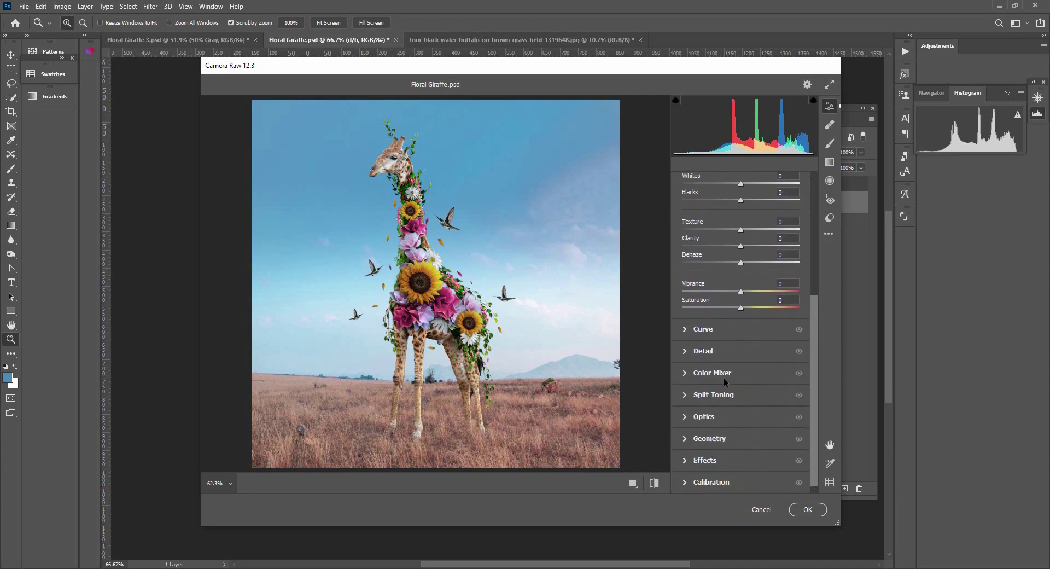
left_click(690, 373)
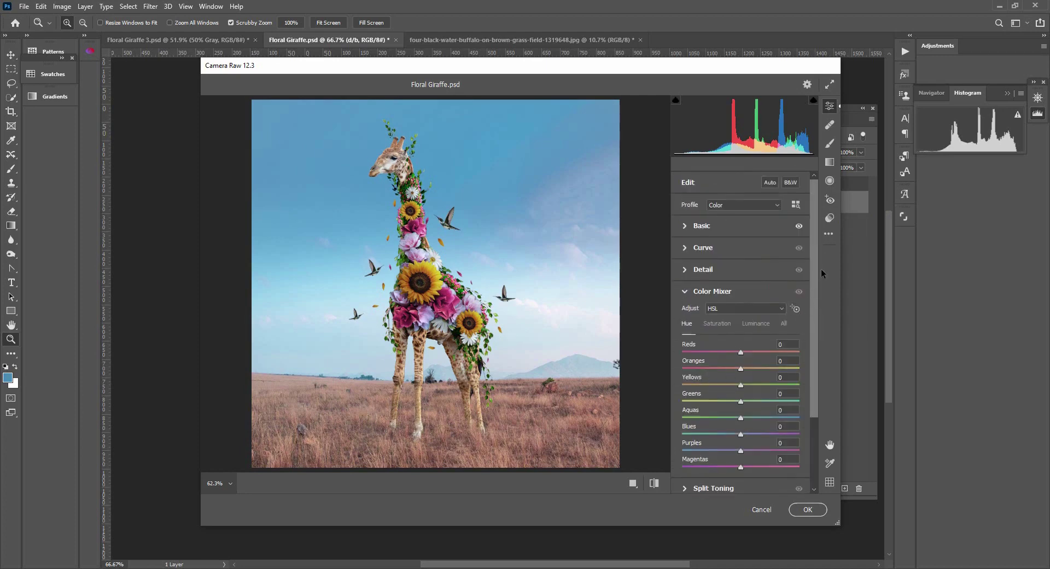
left_click_drag(811, 276, 810, 344)
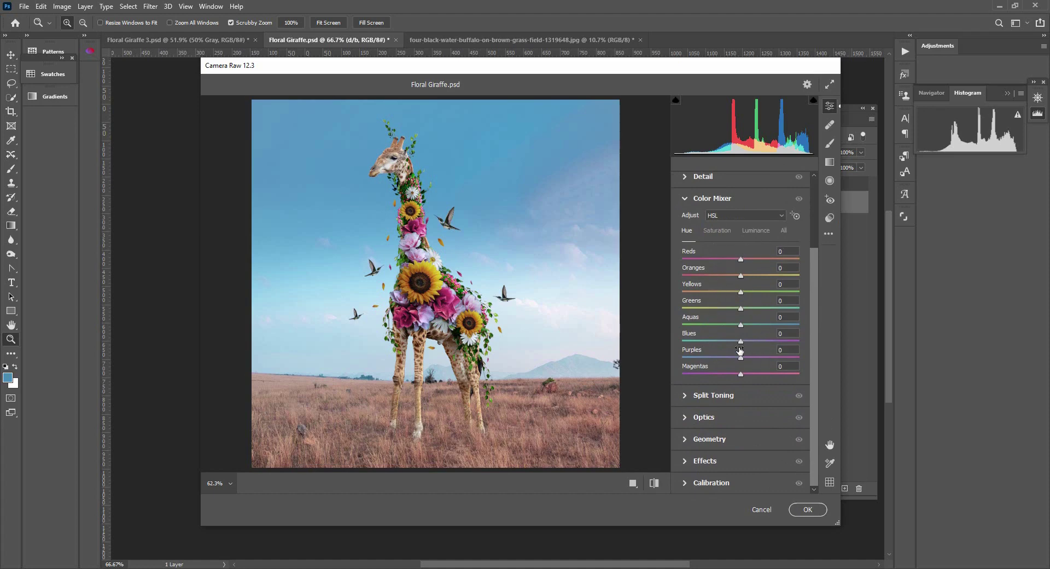
left_click_drag(741, 342, 734, 345)
key("Tab")
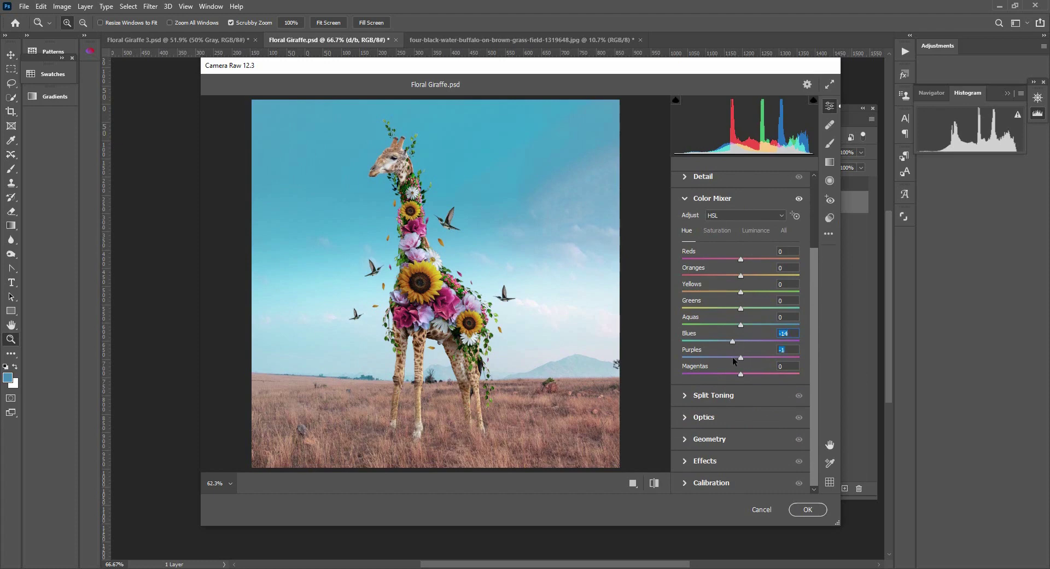
key("Down")
Step: Set the Color Mixer hues to Magentas -22, Reds -23, Oranges -15 and Yellows +1
mouse_move(740, 377)
left_mouse_down()
mouse_move(713, 374)
mouse_move(758, 372)
mouse_move(704, 364)
mouse_move(738, 374)
mouse_move(727, 374)
left_mouse_up()
left_click_drag(742, 257, 741, 294)
left_click(759, 231)
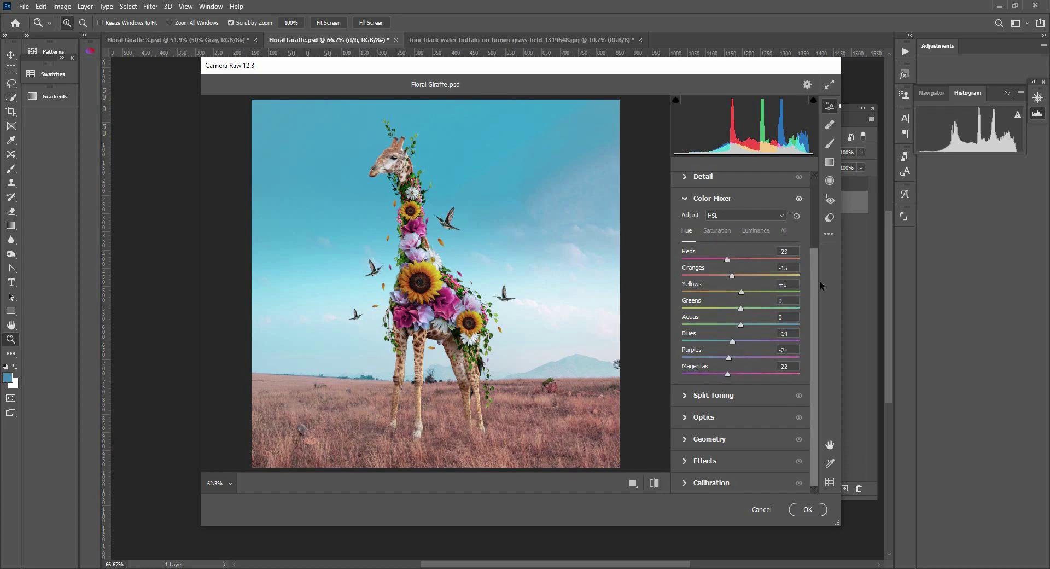
scroll(809, 231, "up", 1)
scroll(795, 254, "down", 1)
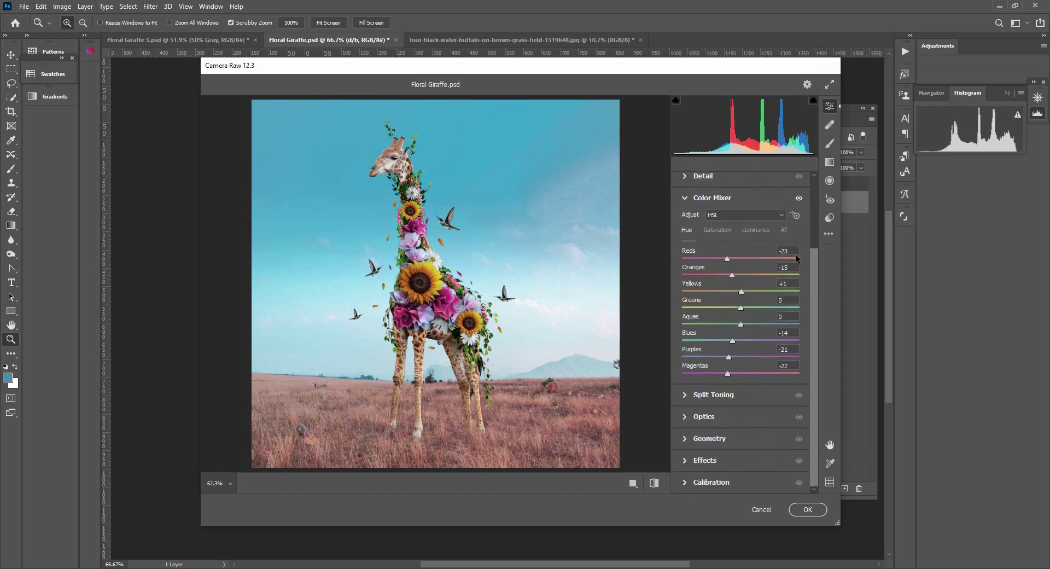